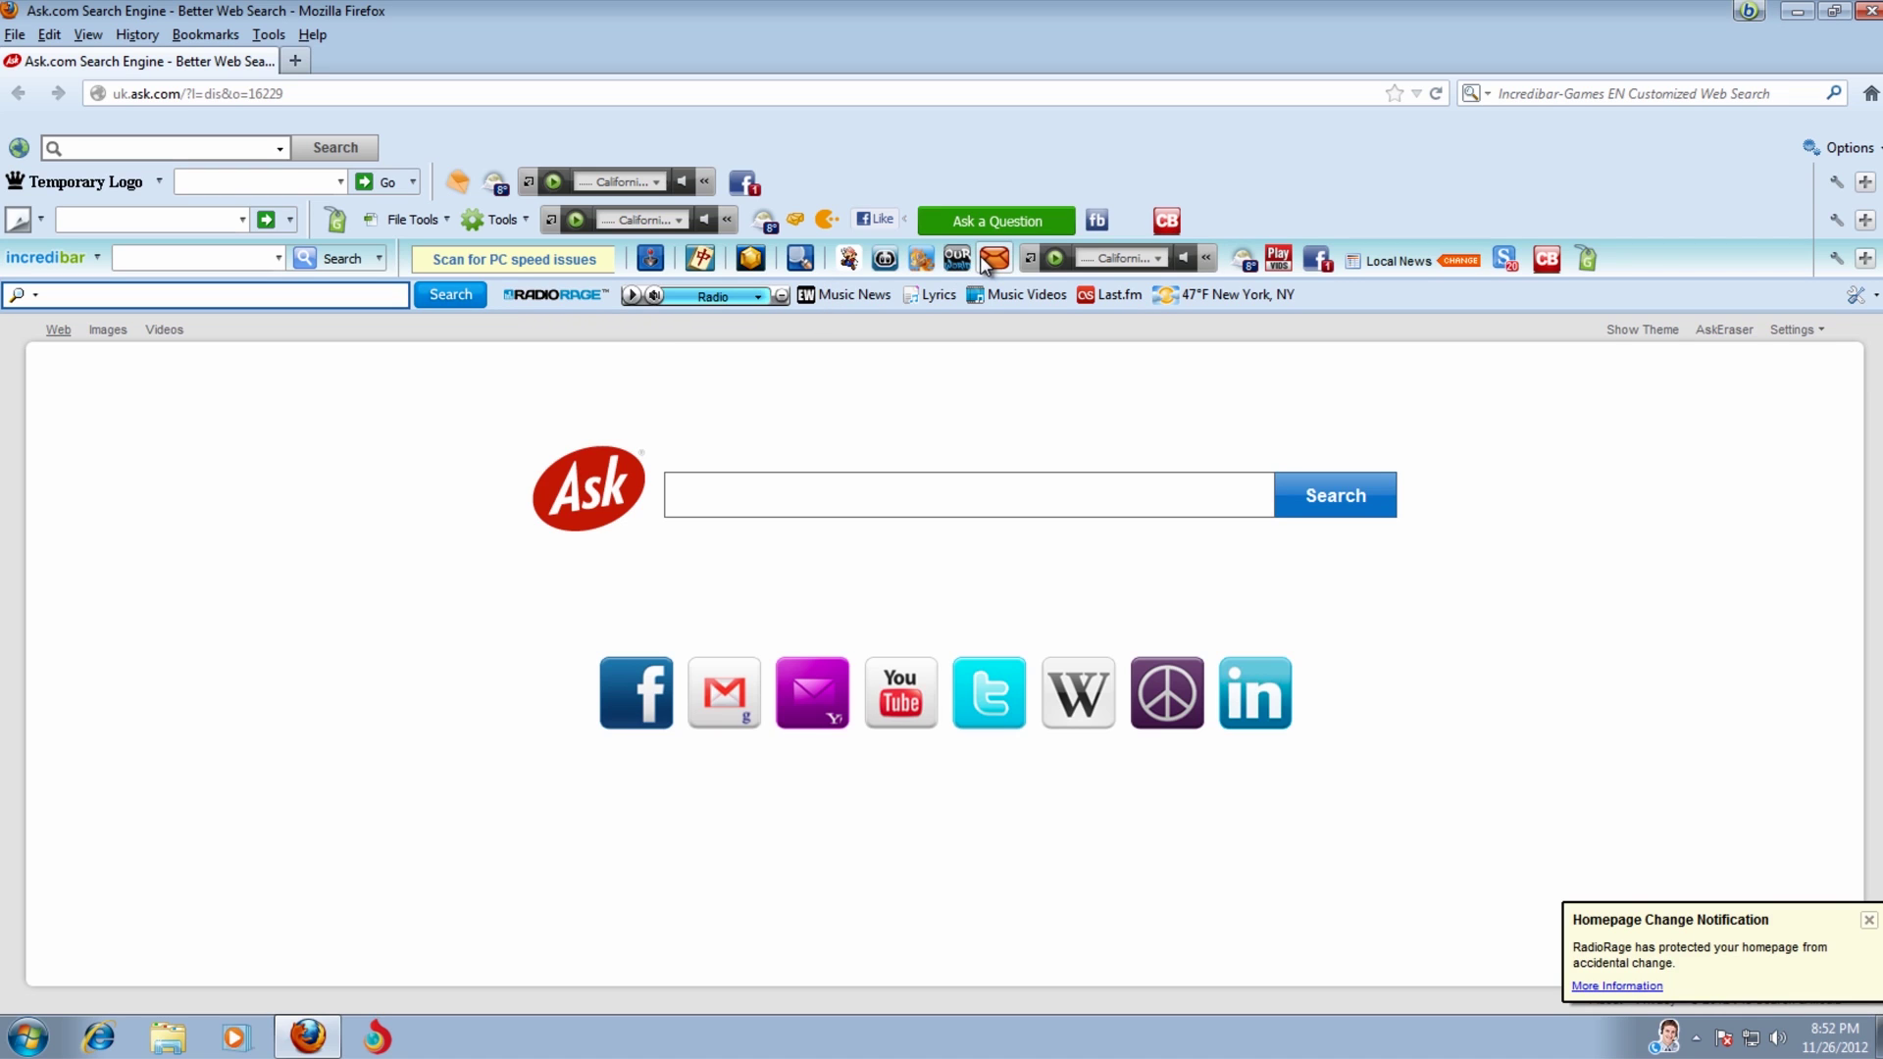
- Close the Firefox window filled with unwanted toolbars
left_click(1030, 259)
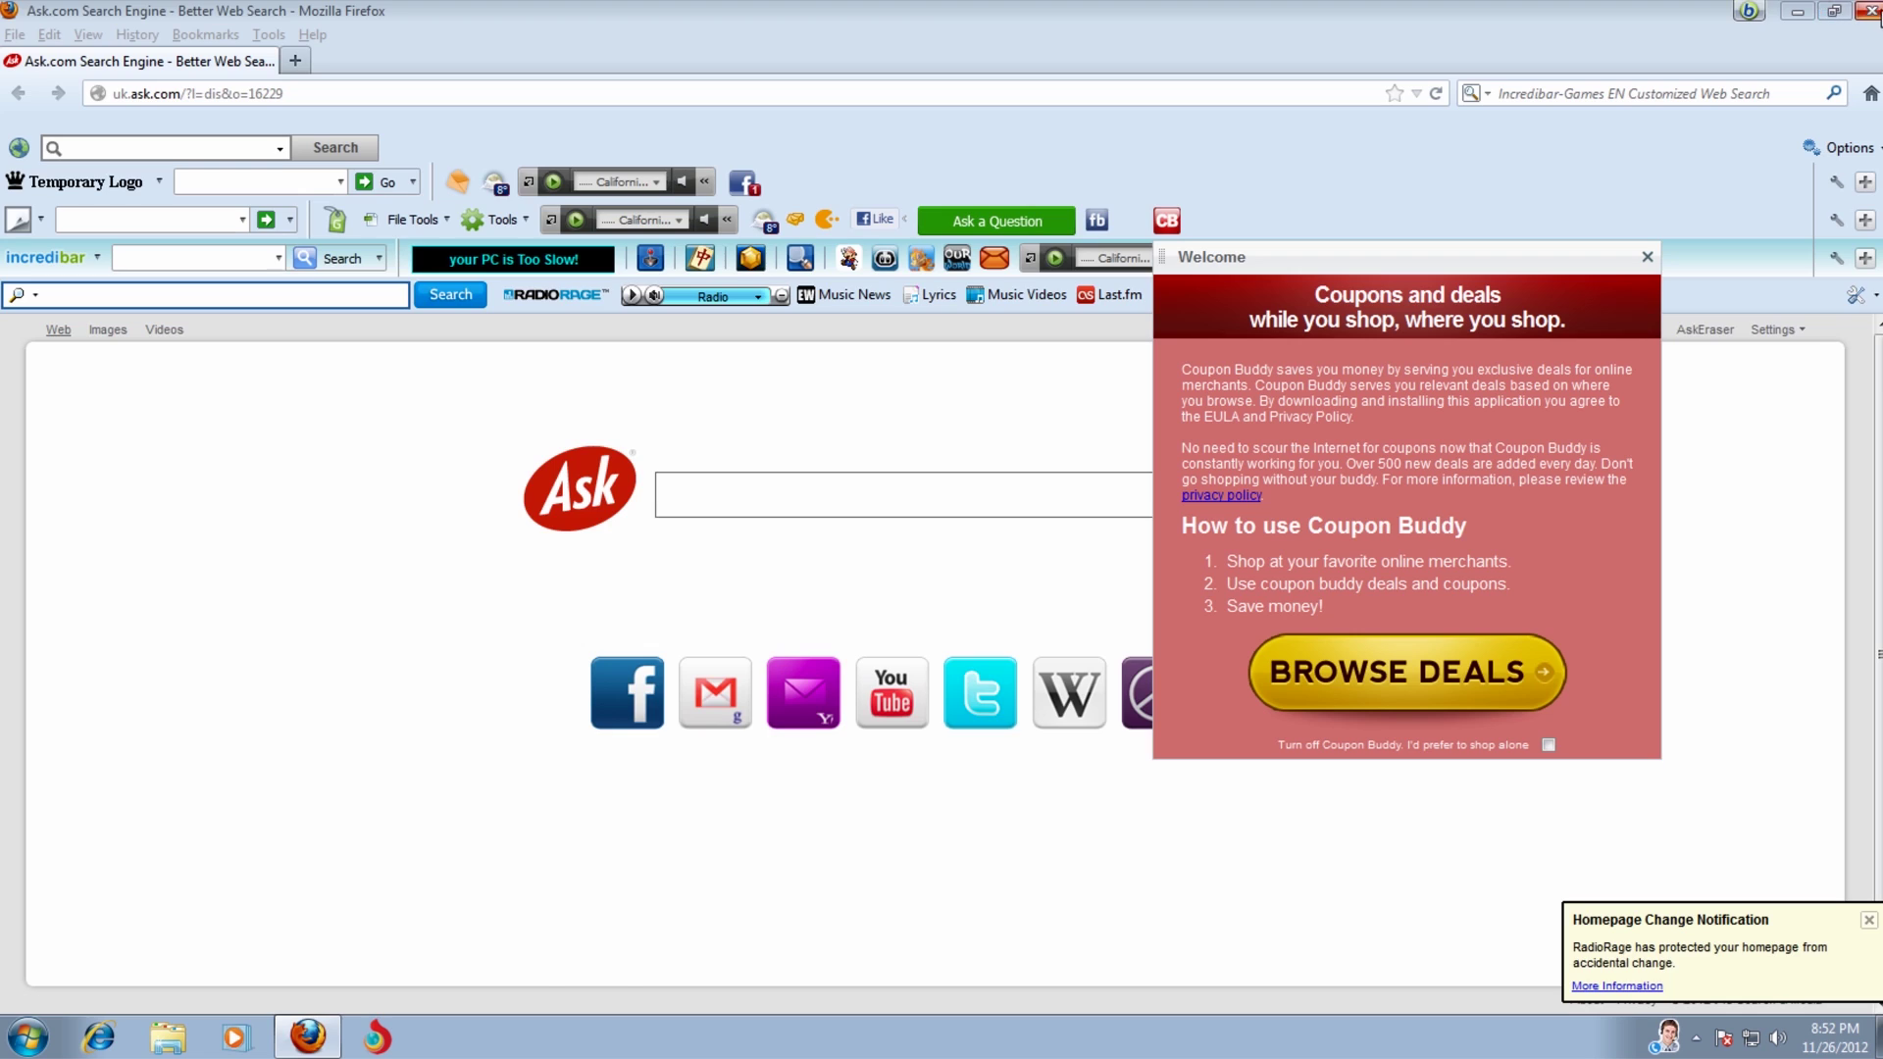
left_click(1867, 10)
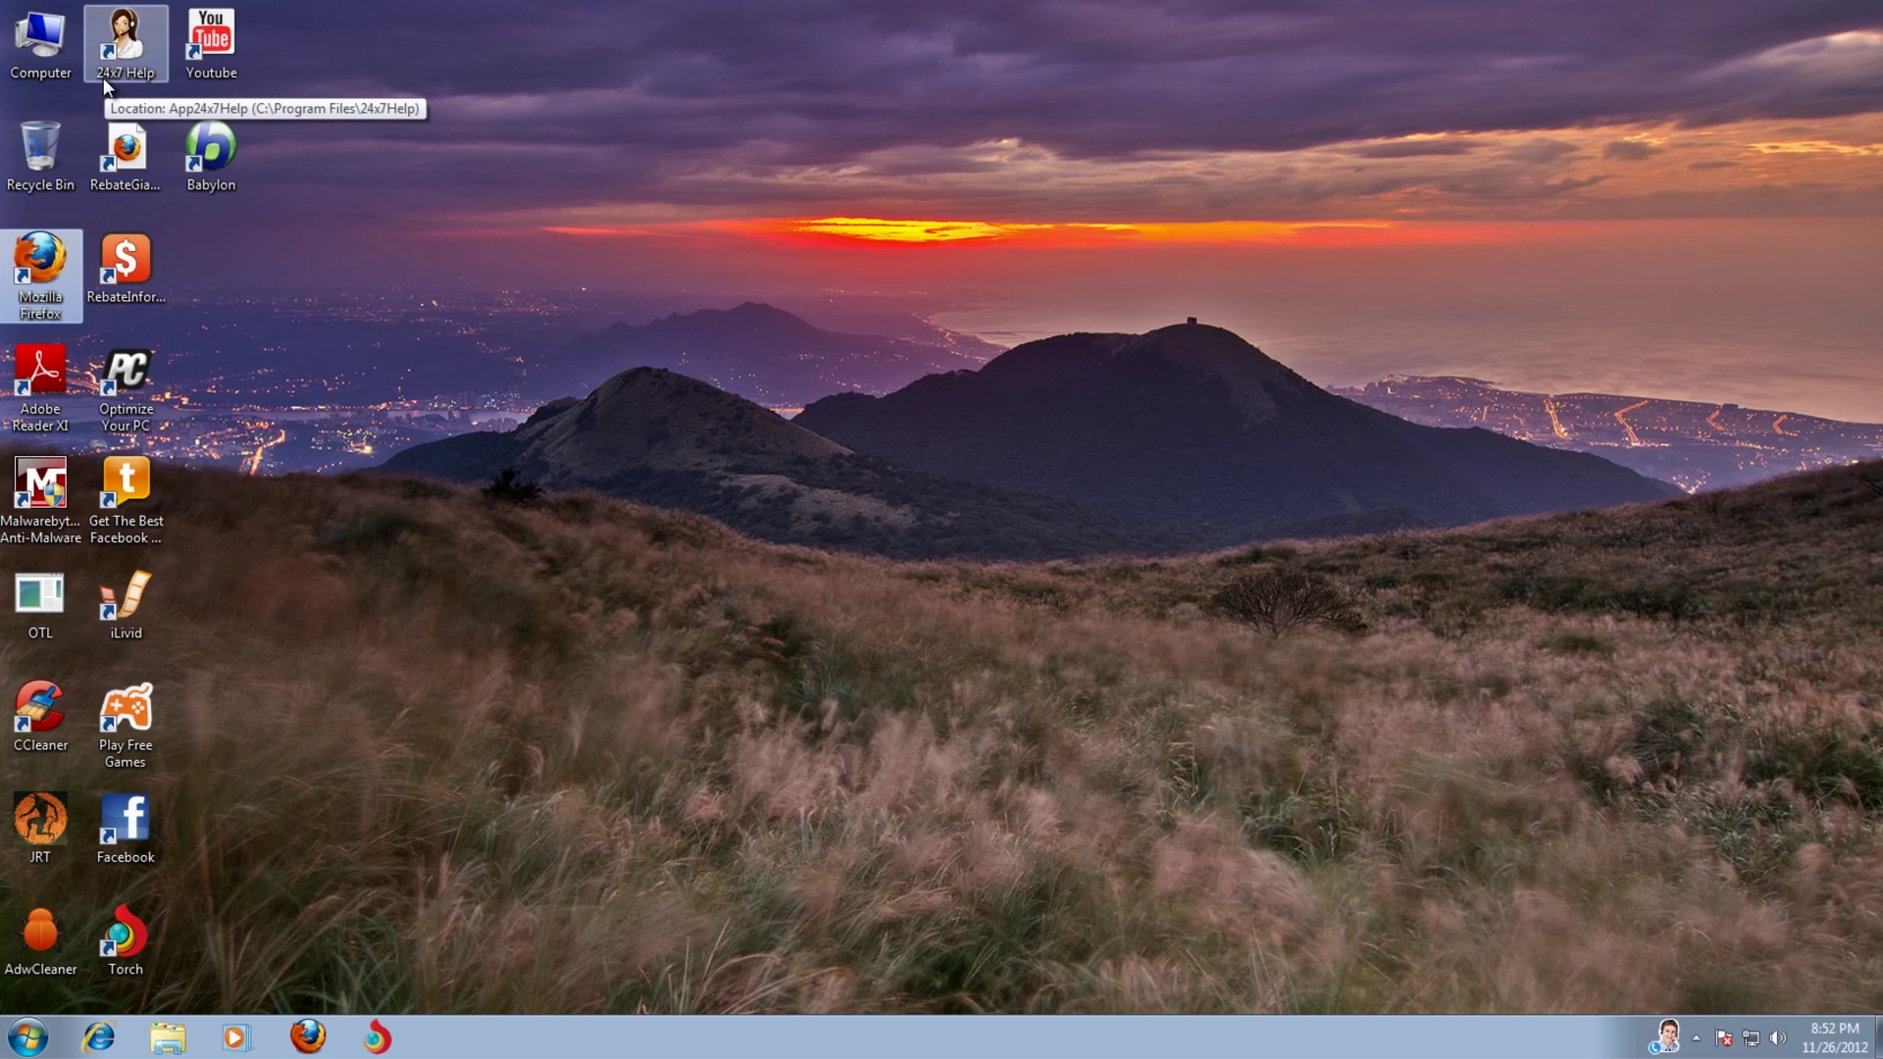
- Open 24x7 Help from the desktop to view its system check results, and exit the program
left_click(125, 39)
double_click(125, 39)
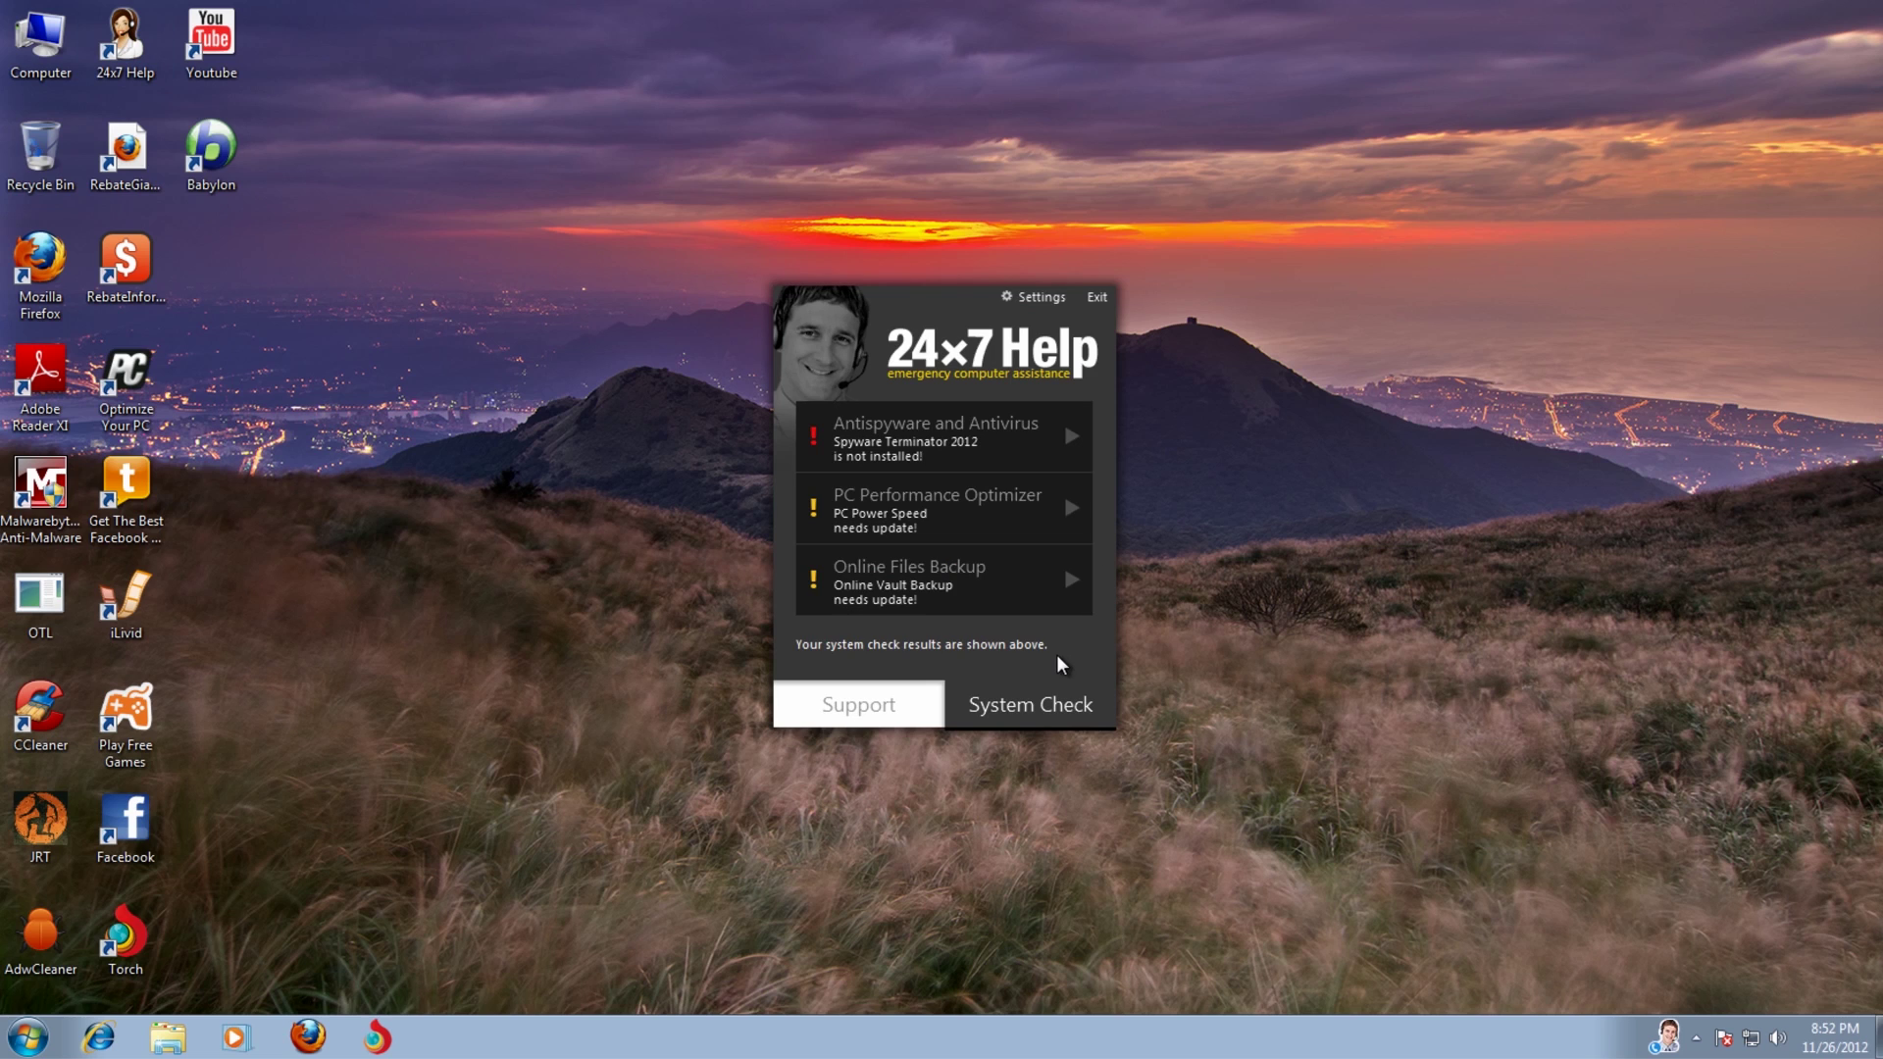
left_click(1097, 297)
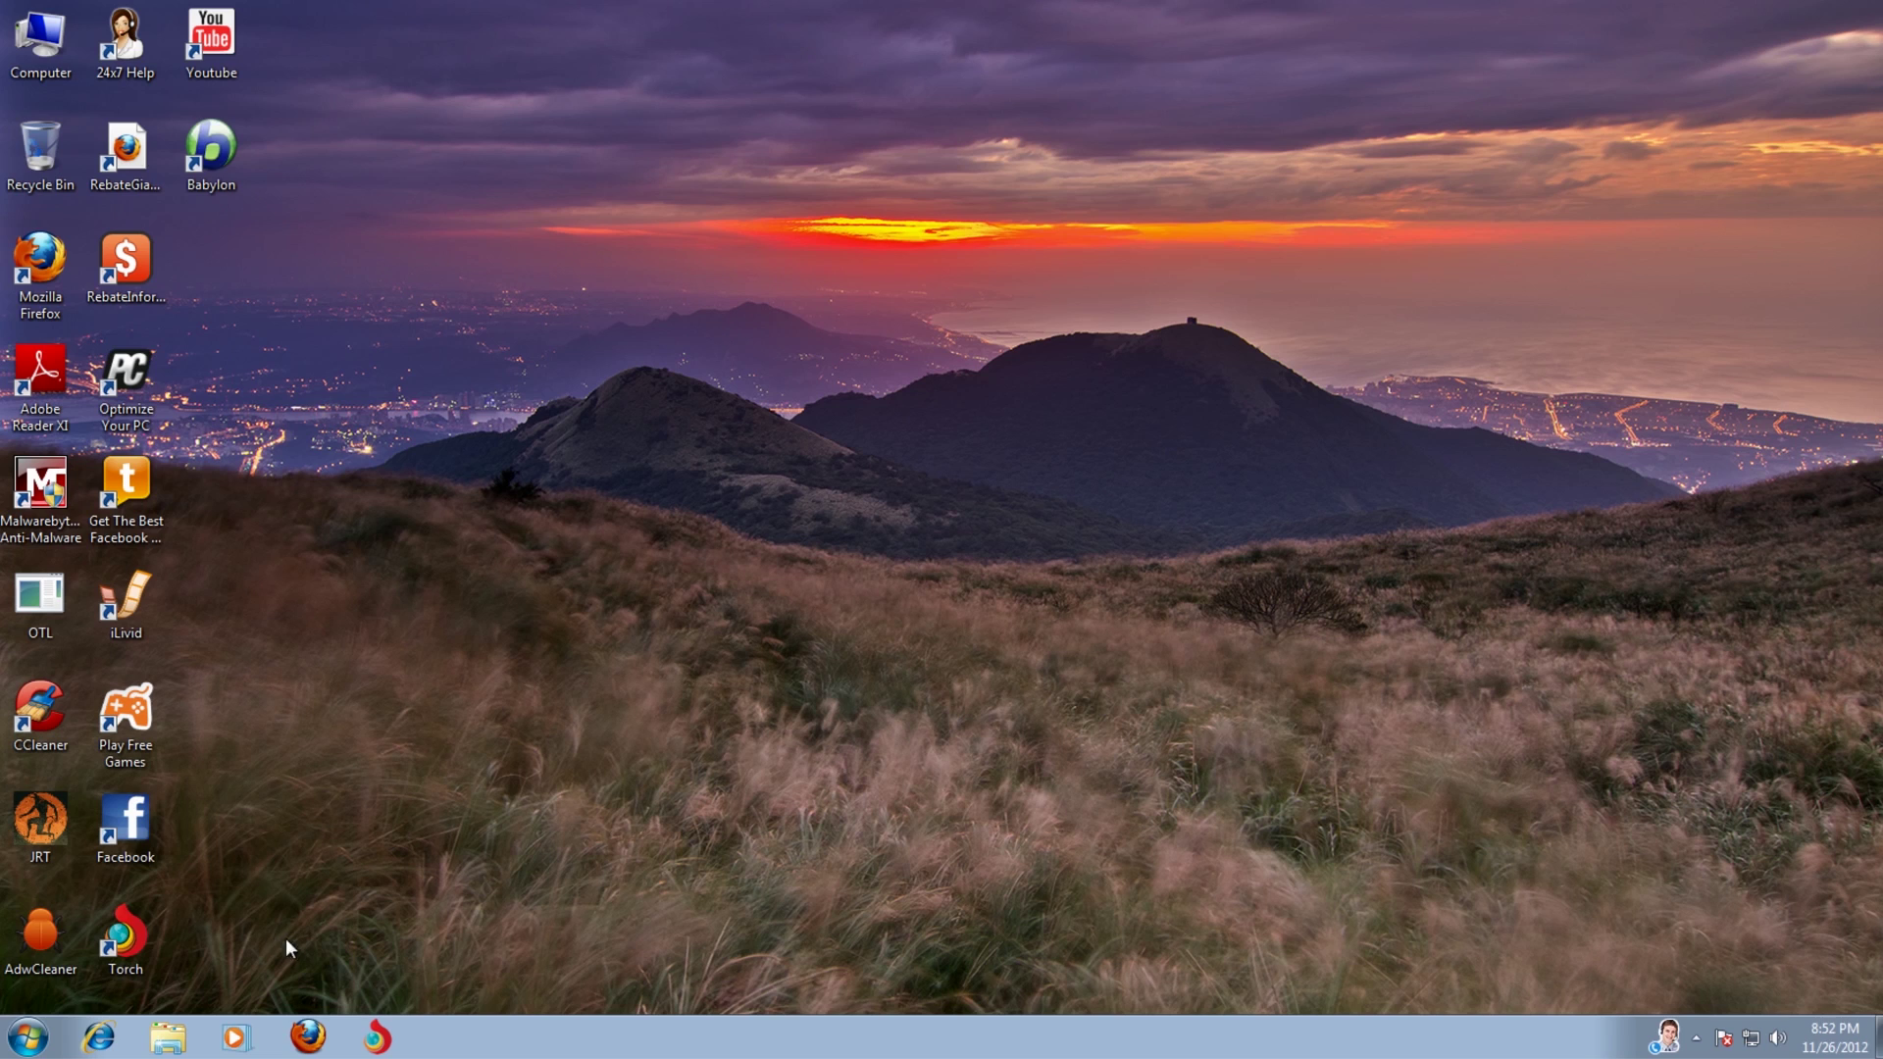
- Arrange the Malwarebytes Anti-Malware, CCleaner, AdwCleaner, JRT and OTL icons in one row in the middle of the desktop
left_click_drag(53, 844, 909, 394)
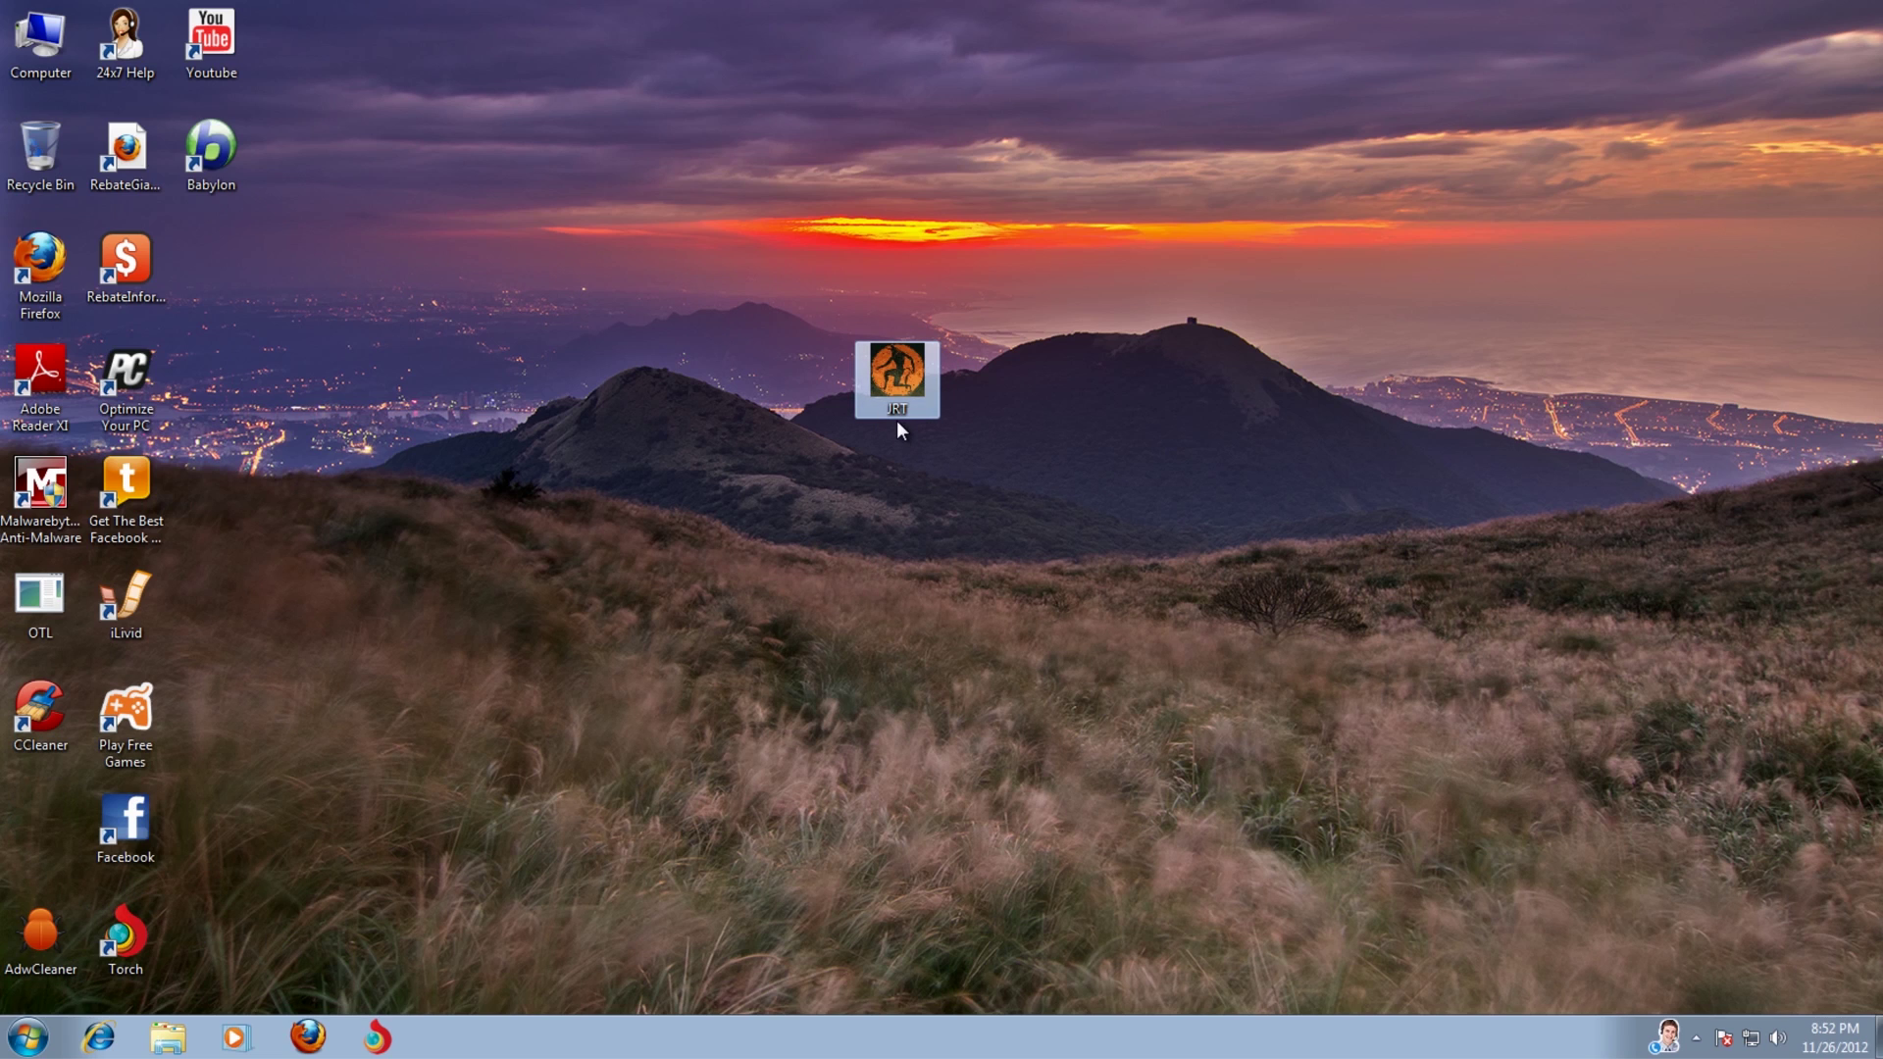
left_click_drag(39, 932, 778, 487)
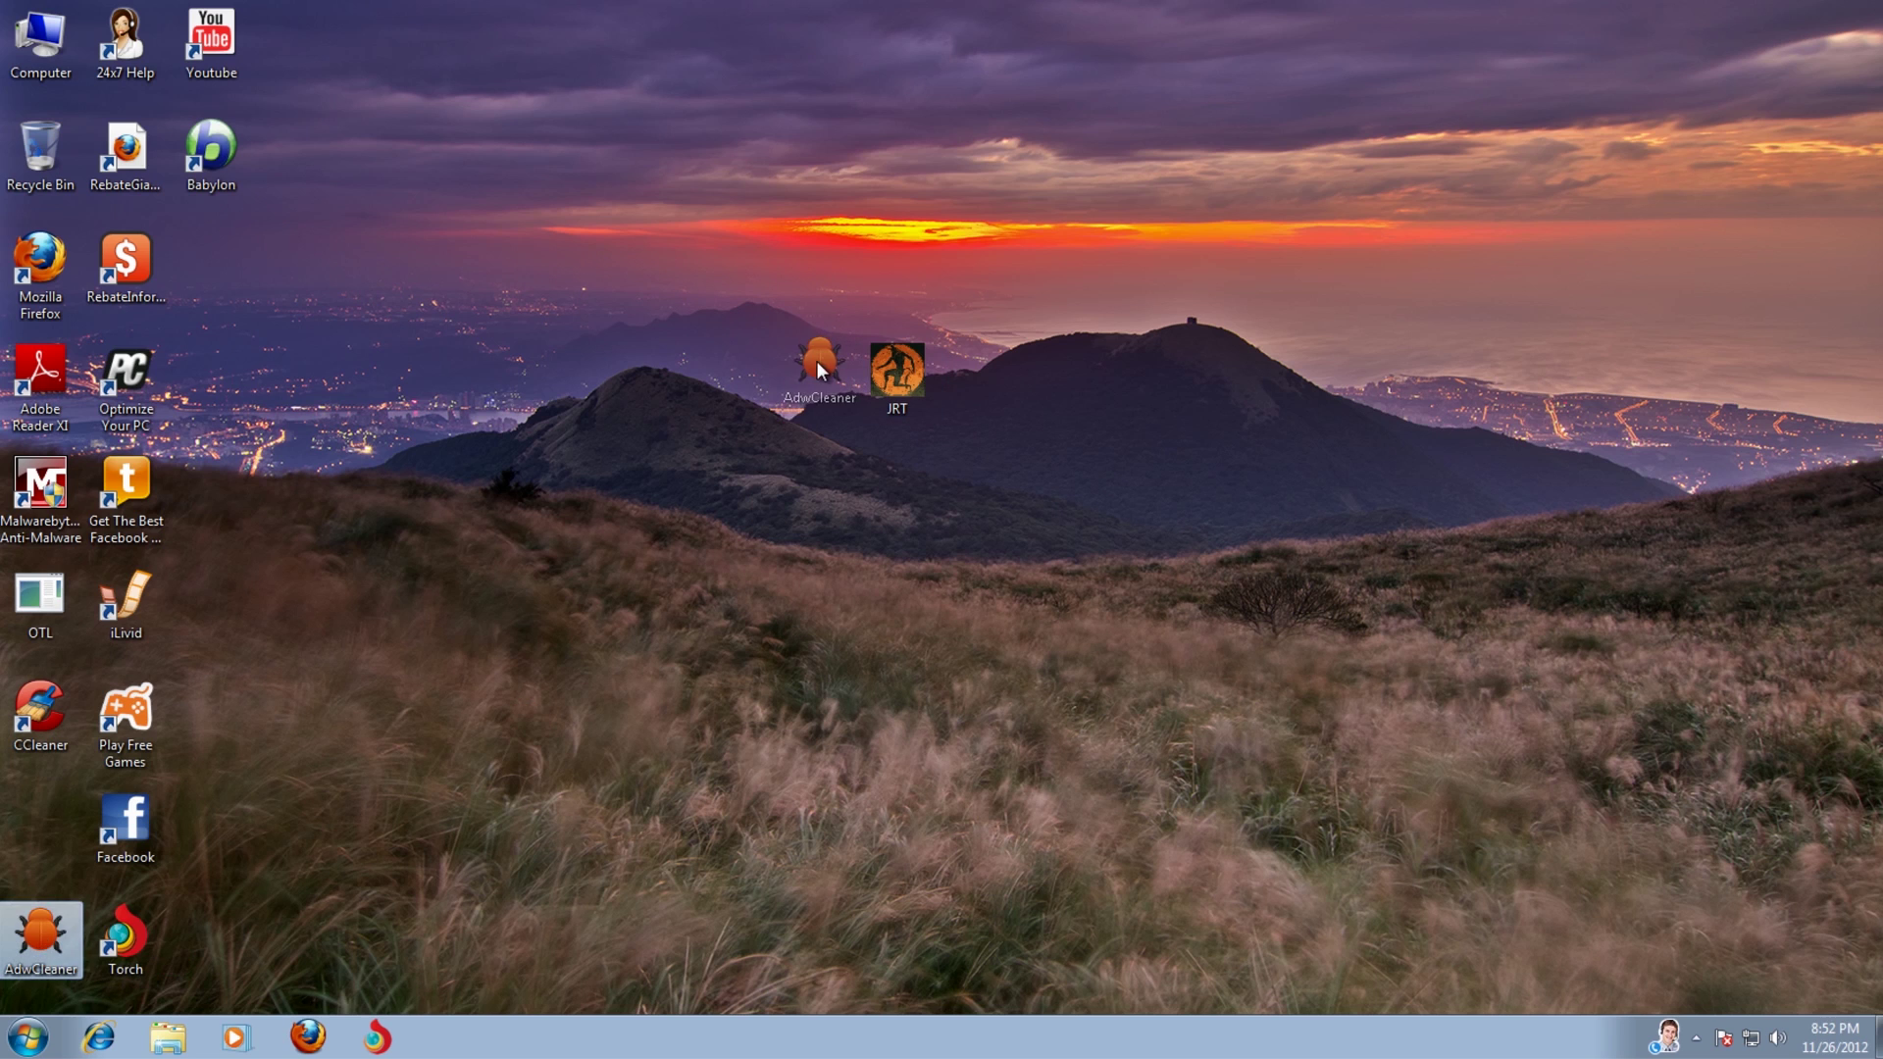
left_click_drag(816, 361, 802, 381)
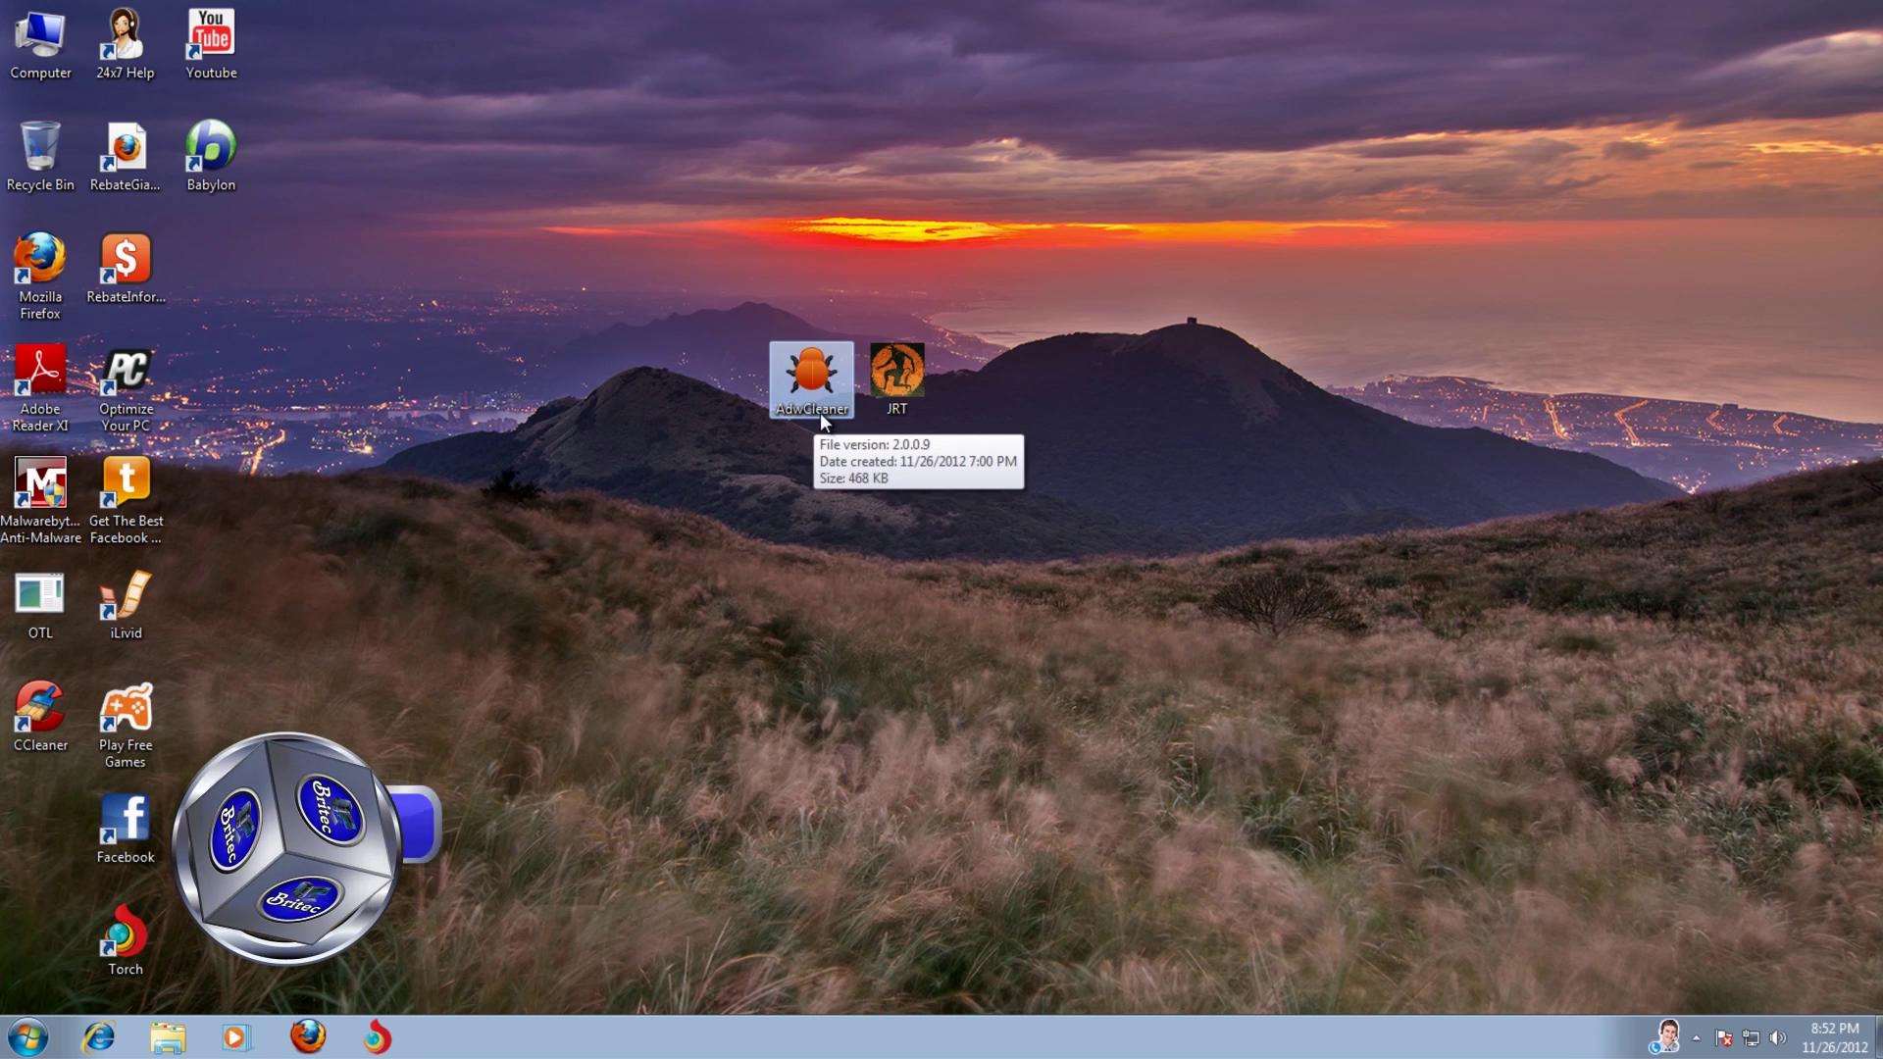
left_click_drag(30, 702, 715, 364)
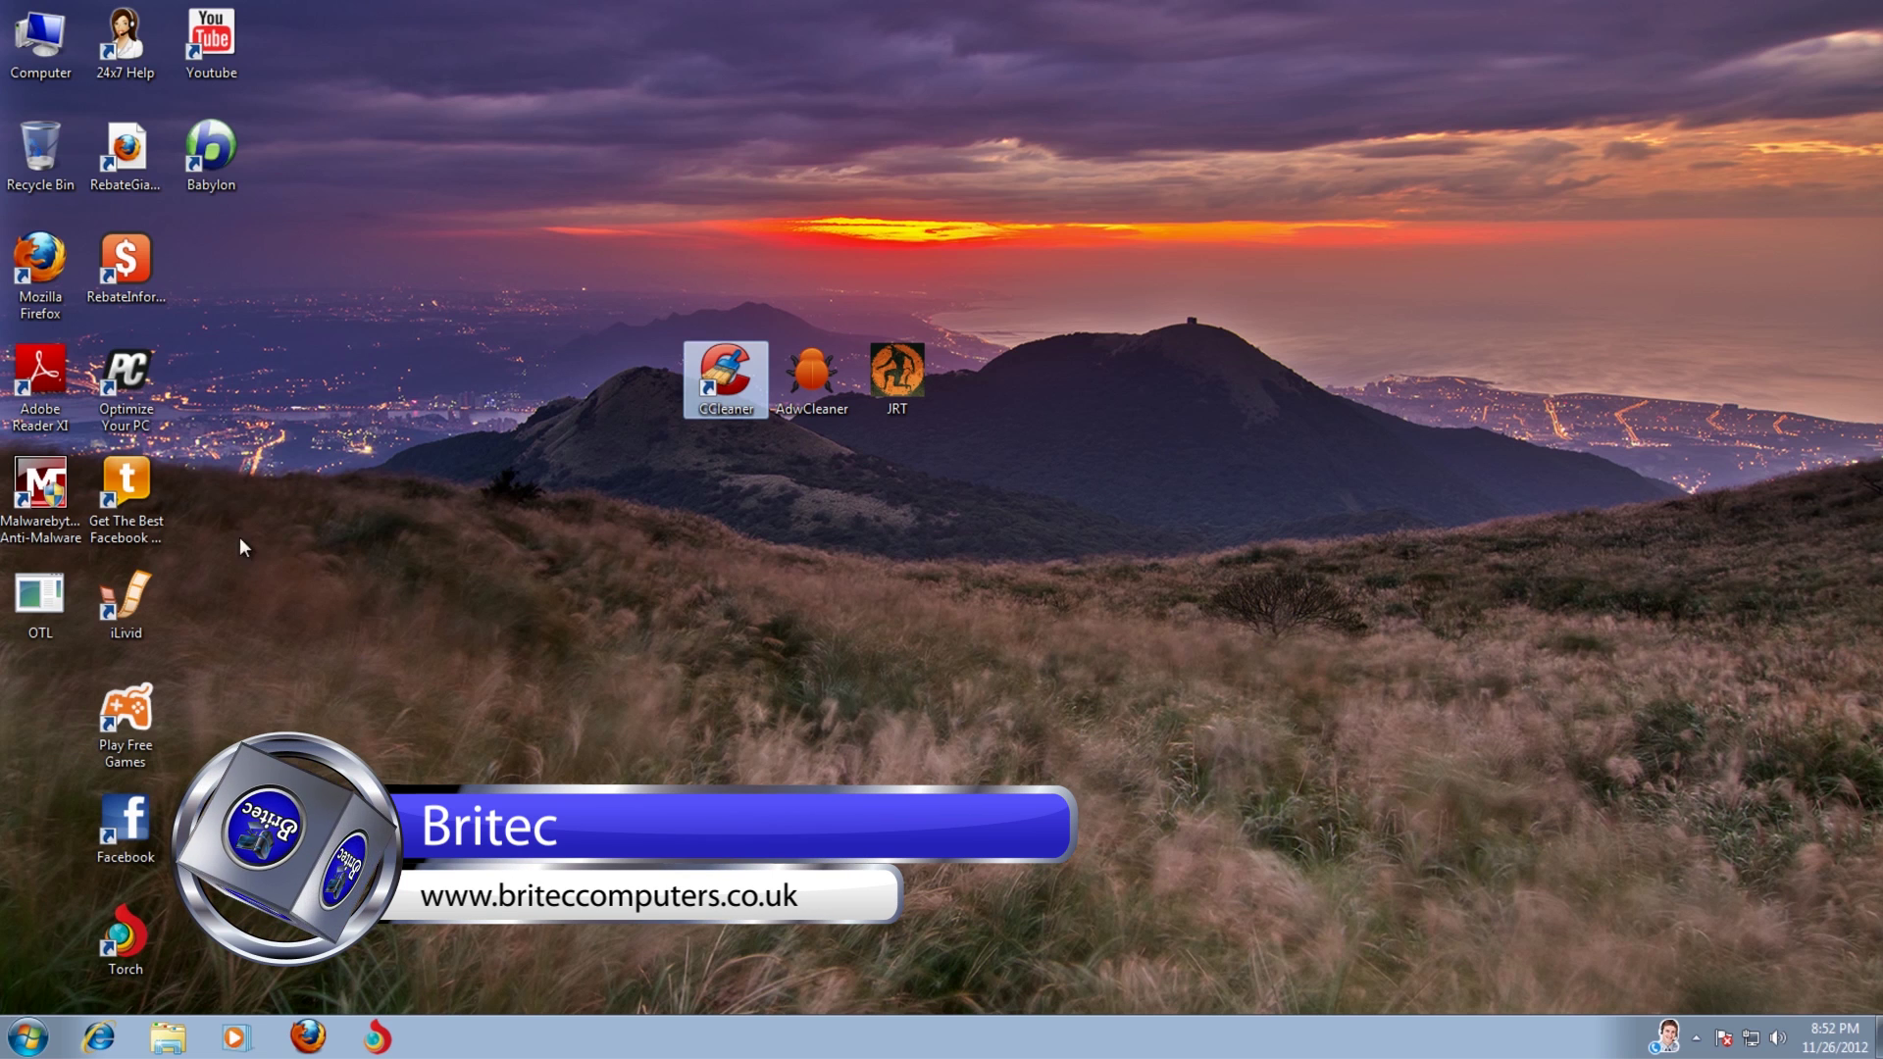
left_click_drag(46, 484, 642, 376)
left_click(645, 599)
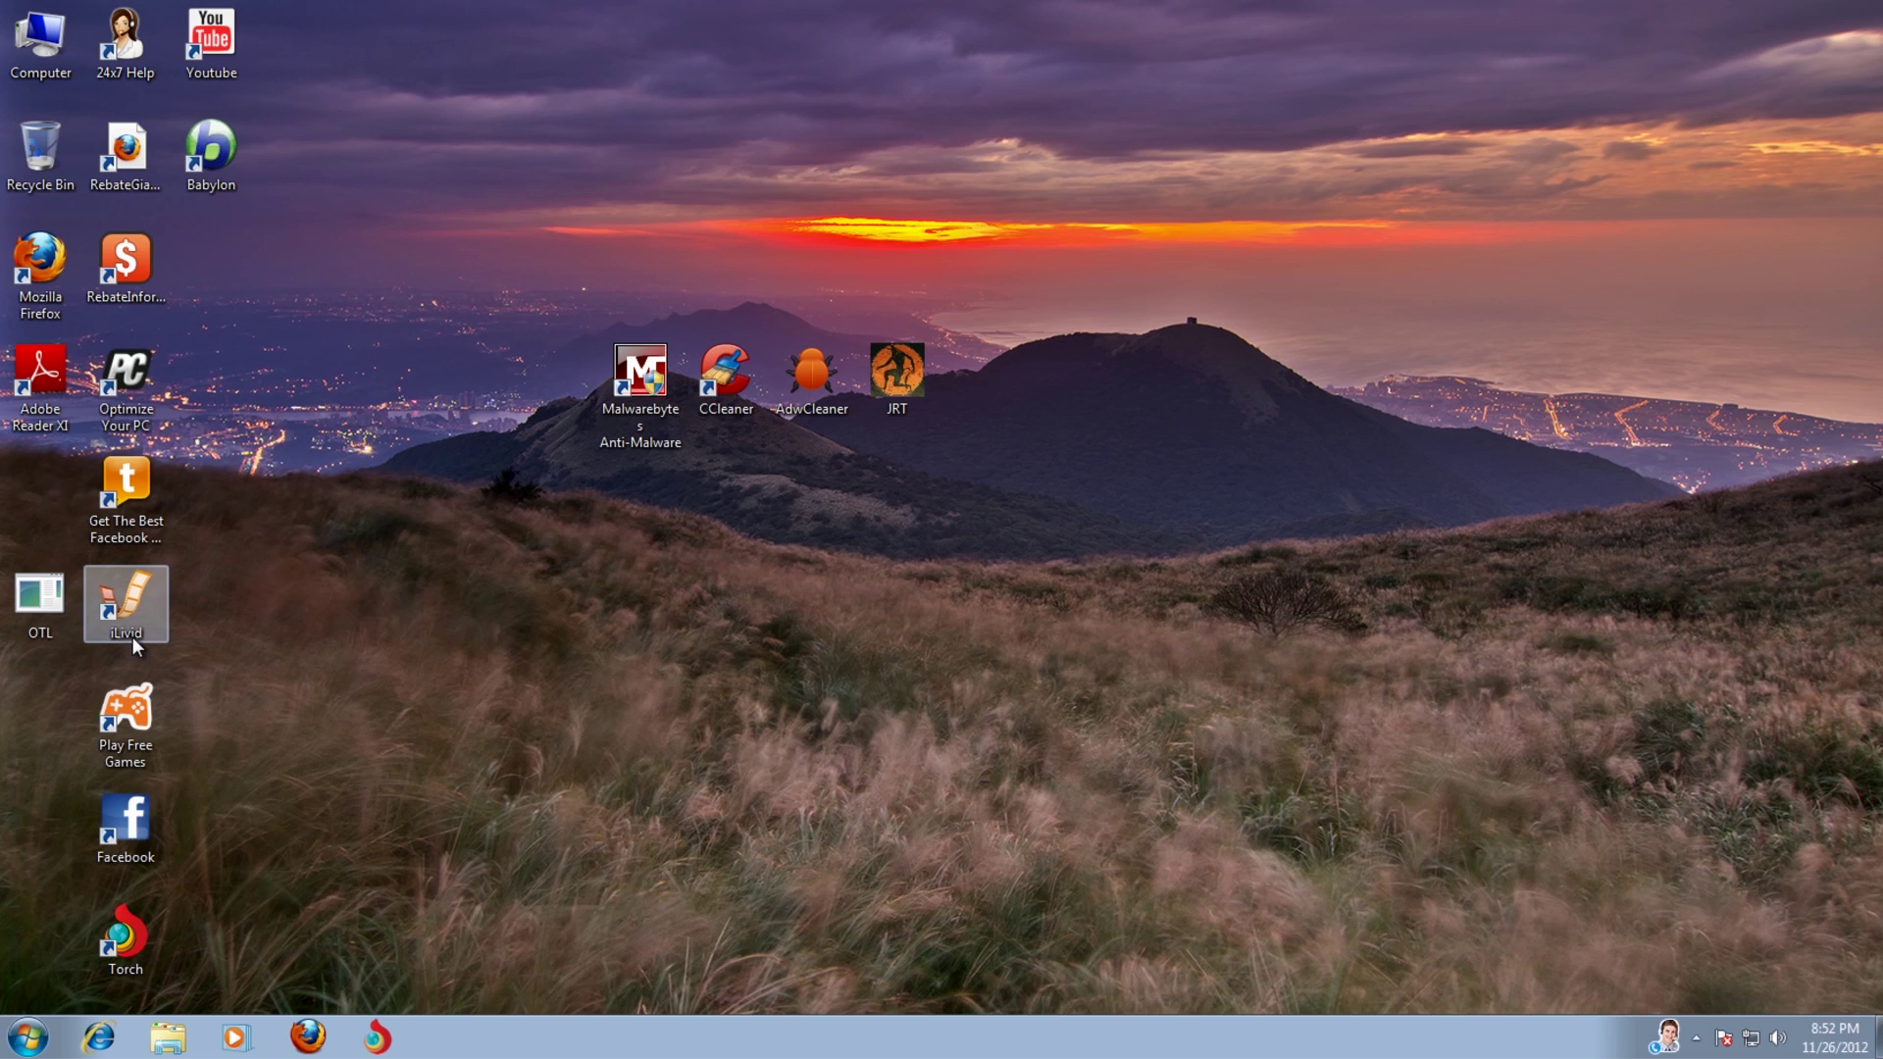
left_click_drag(50, 602, 53, 697)
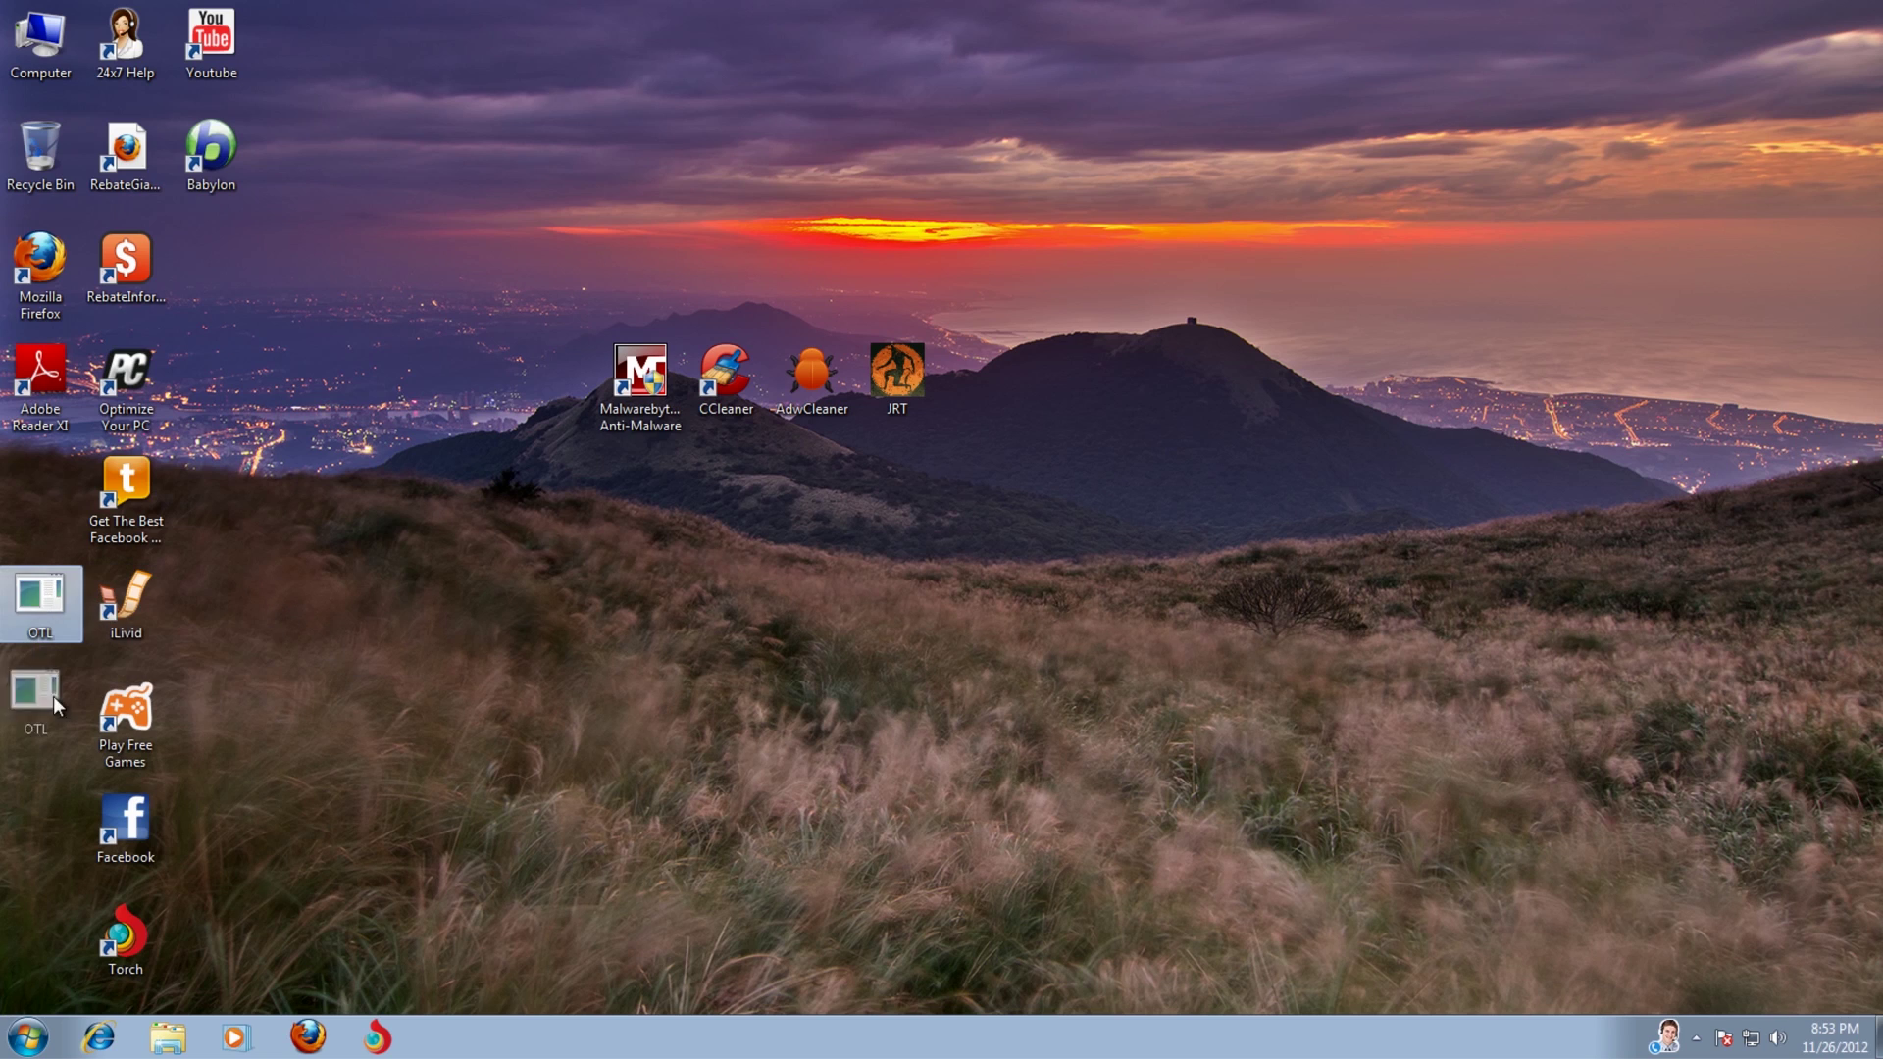
left_click_drag(979, 368, 981, 370)
left_click(977, 526)
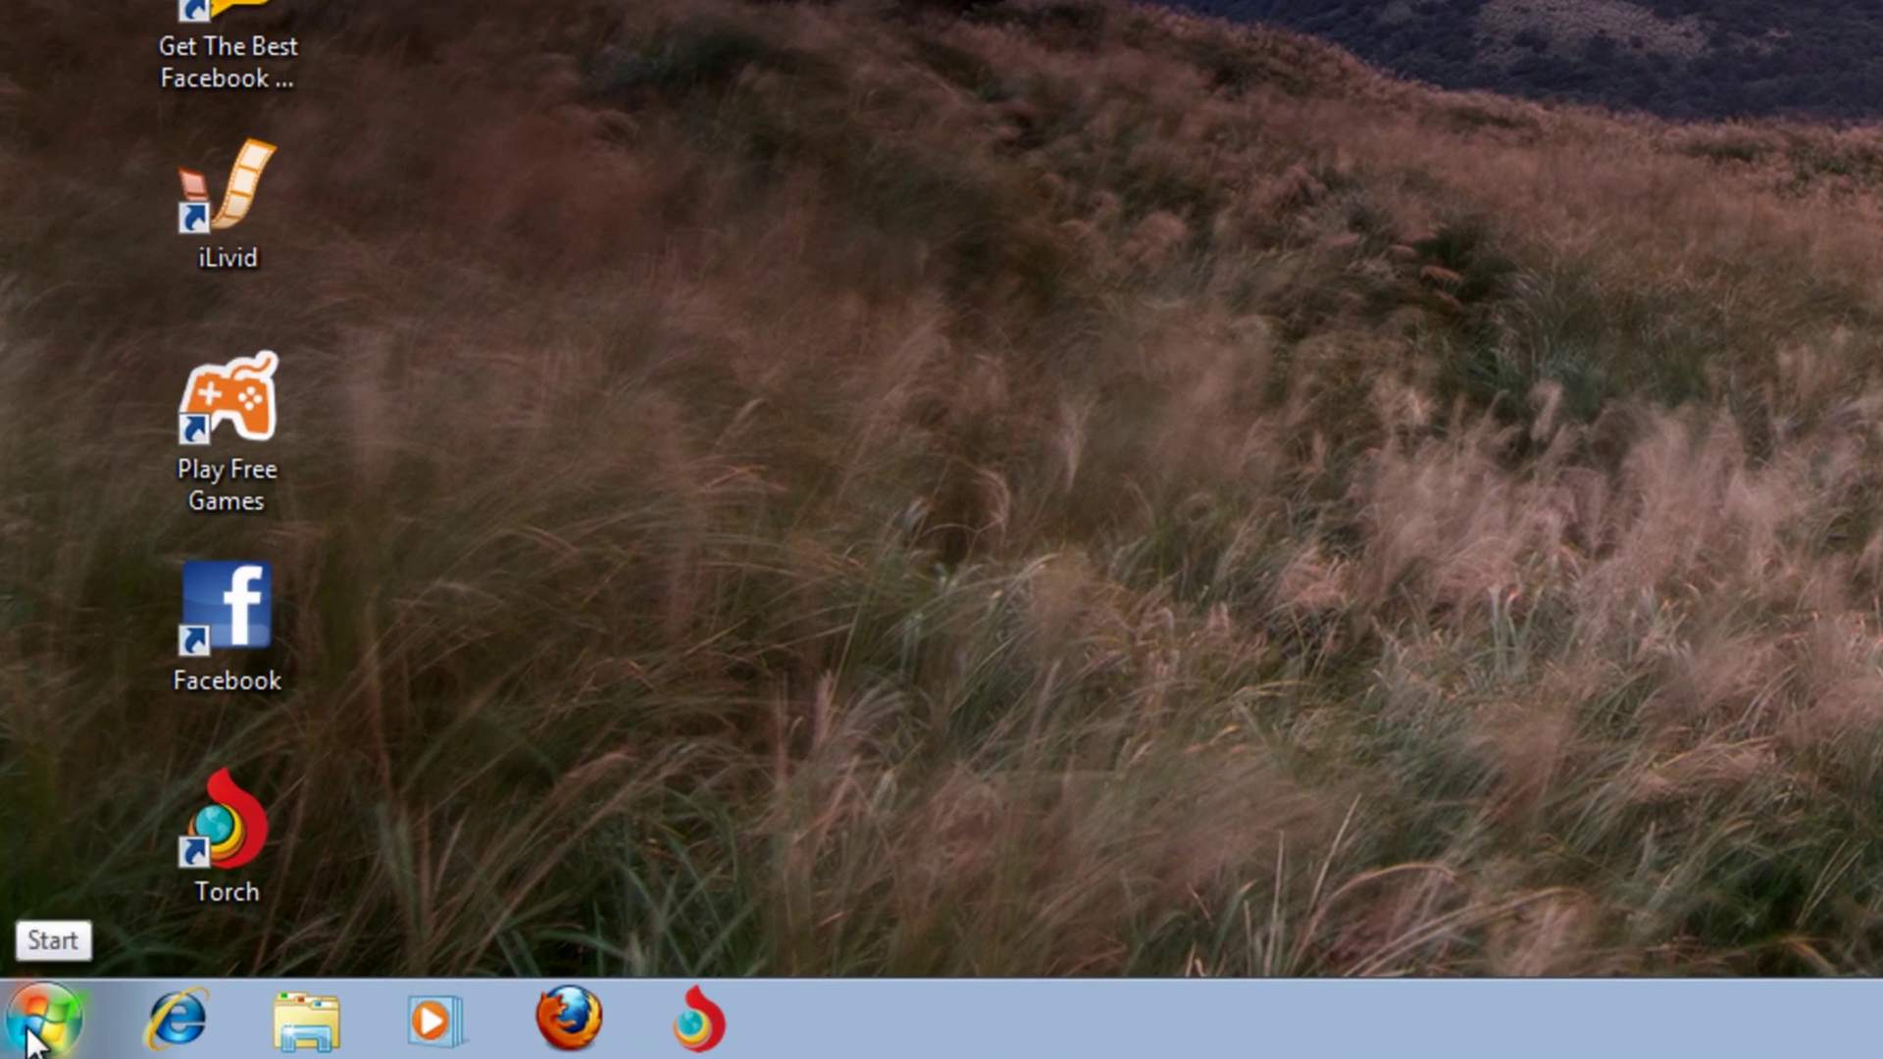
- Review the installed programs in Programs and Features for unwanted toolbars and adware, and close the window
left_click(33, 1040)
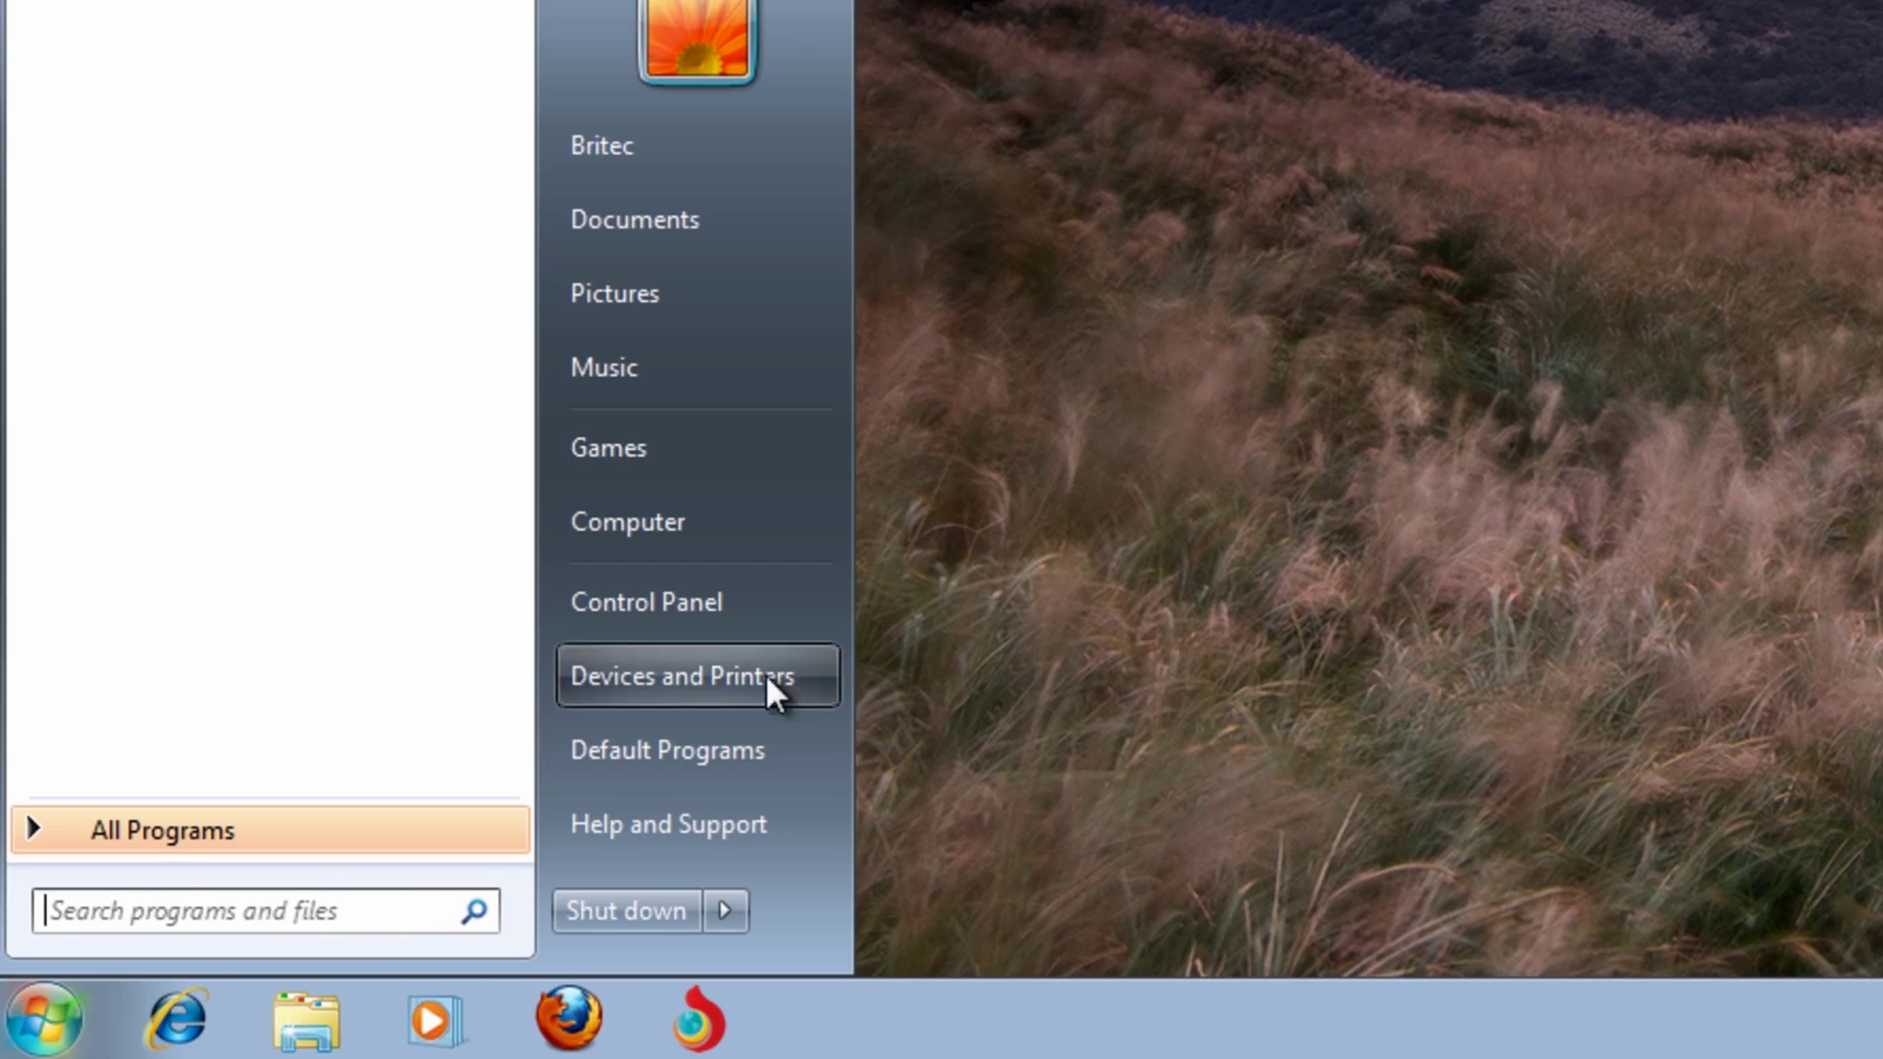
left_click(752, 610)
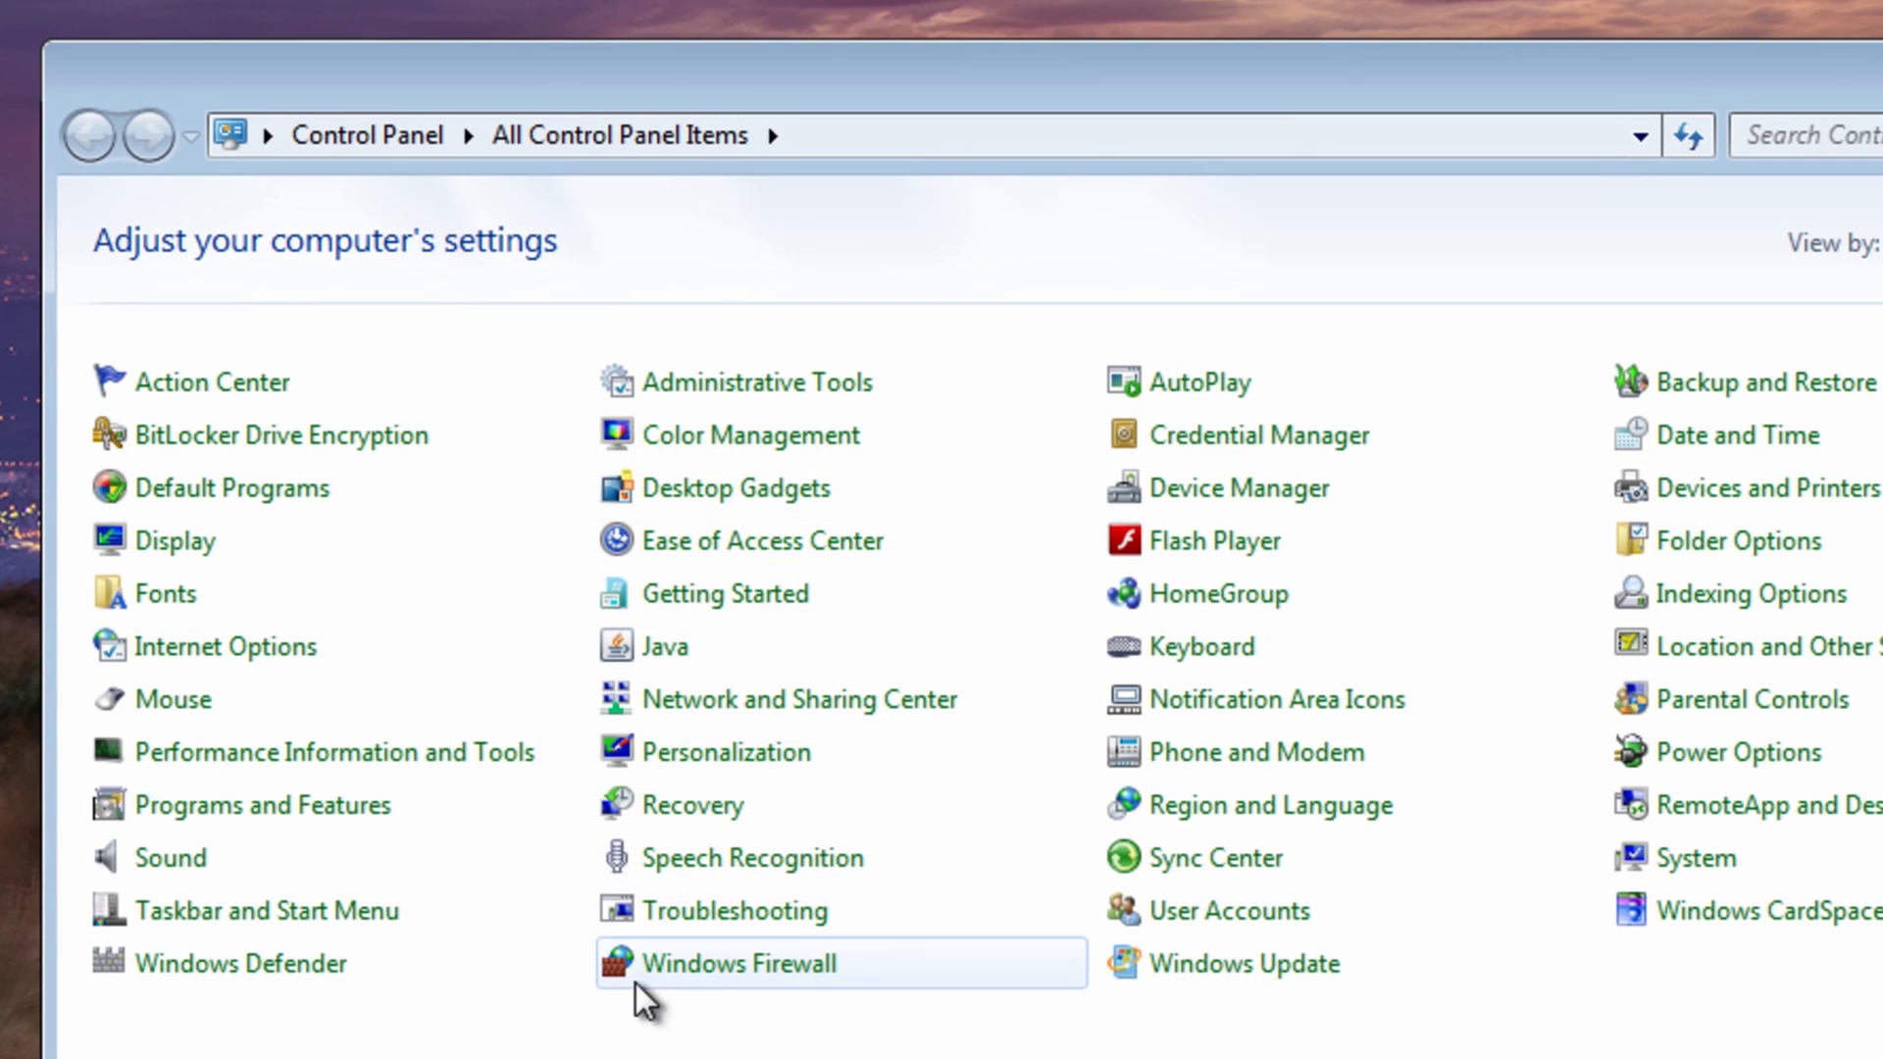
left_click(211, 809)
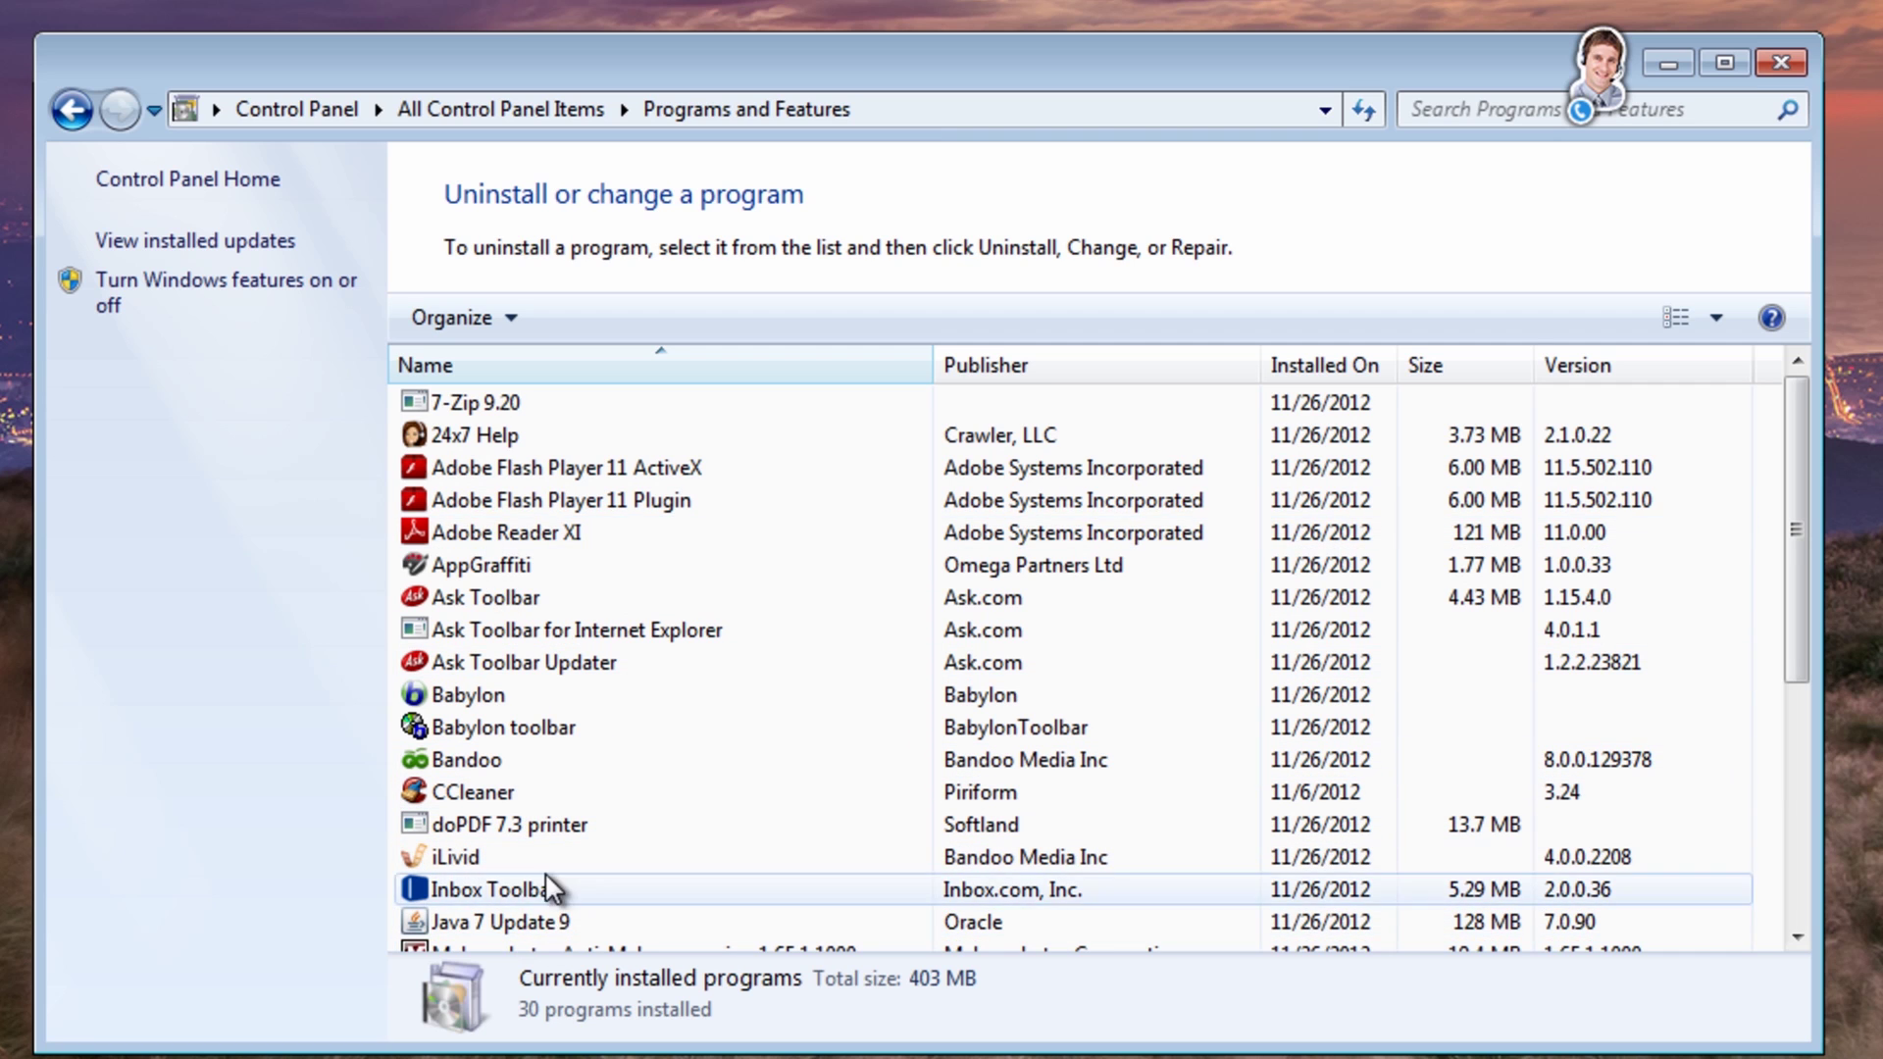
scroll(503, 921, "down", 1)
scroll(504, 898, "down", 4)
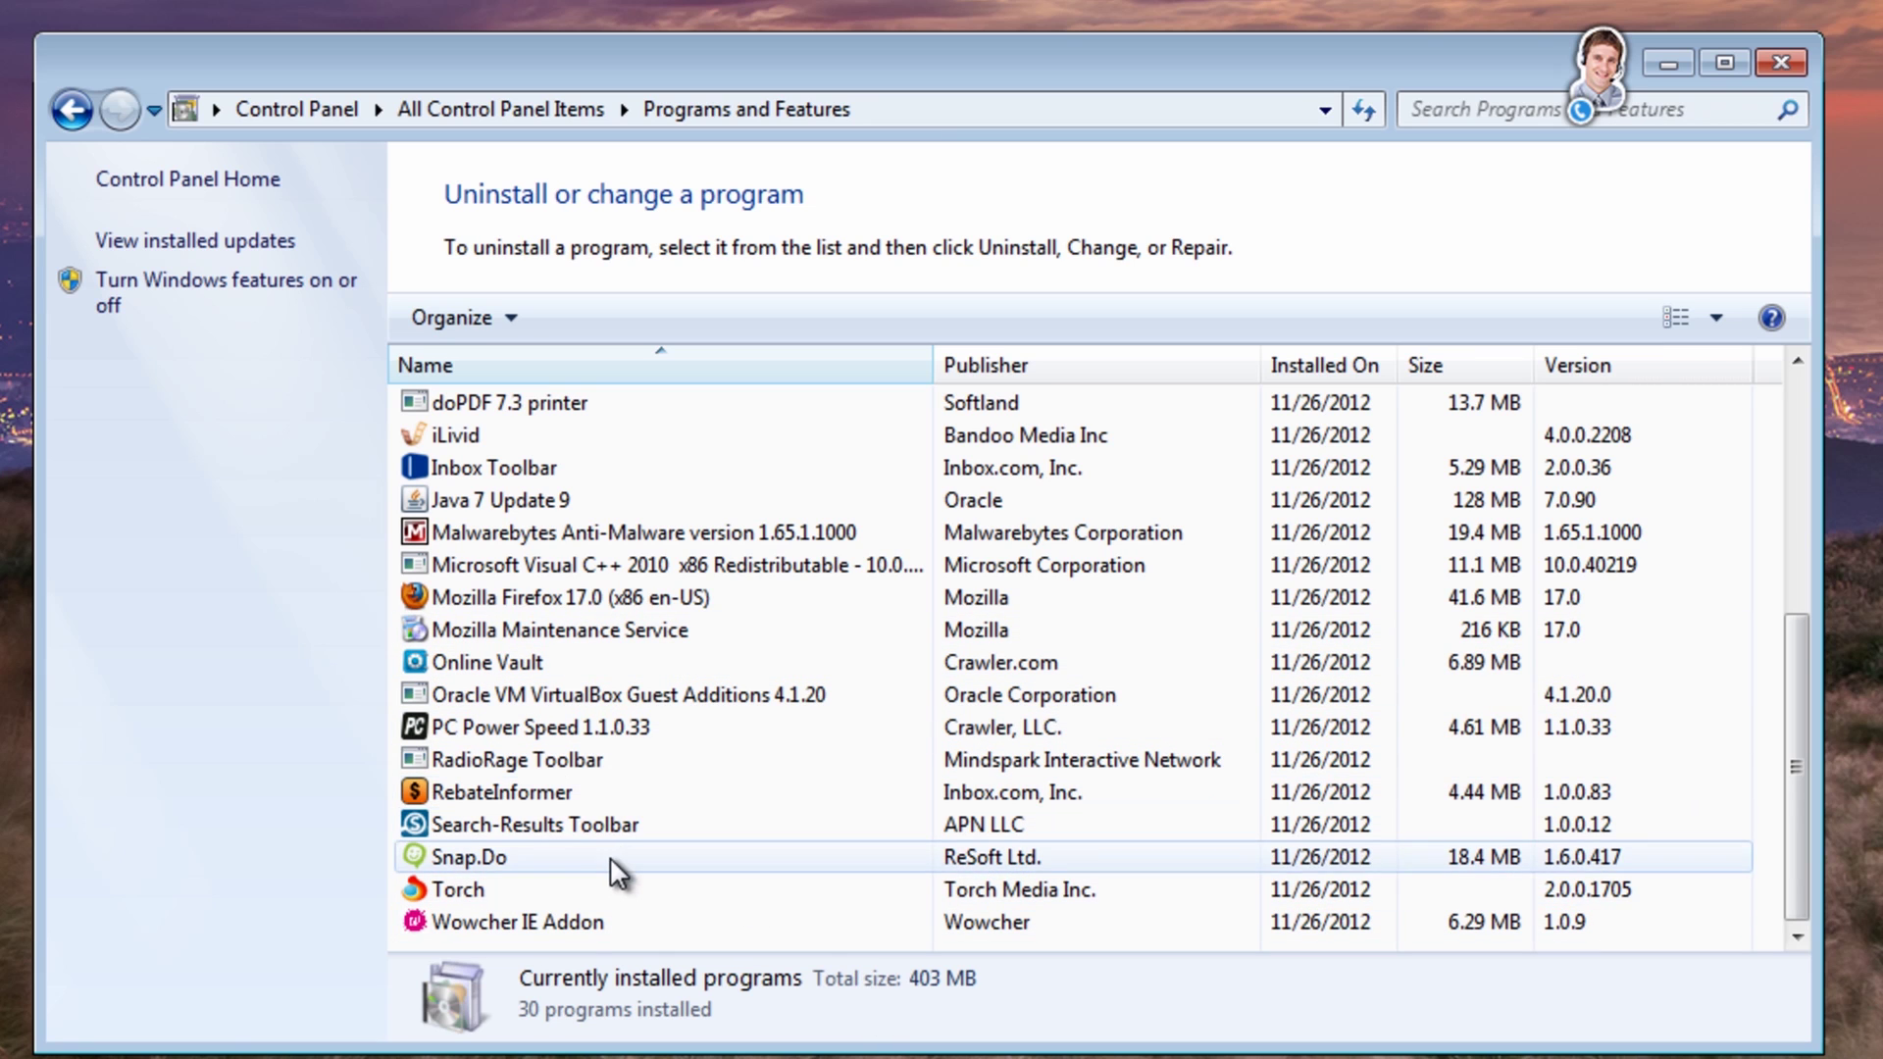
scroll(553, 885, "up", 5)
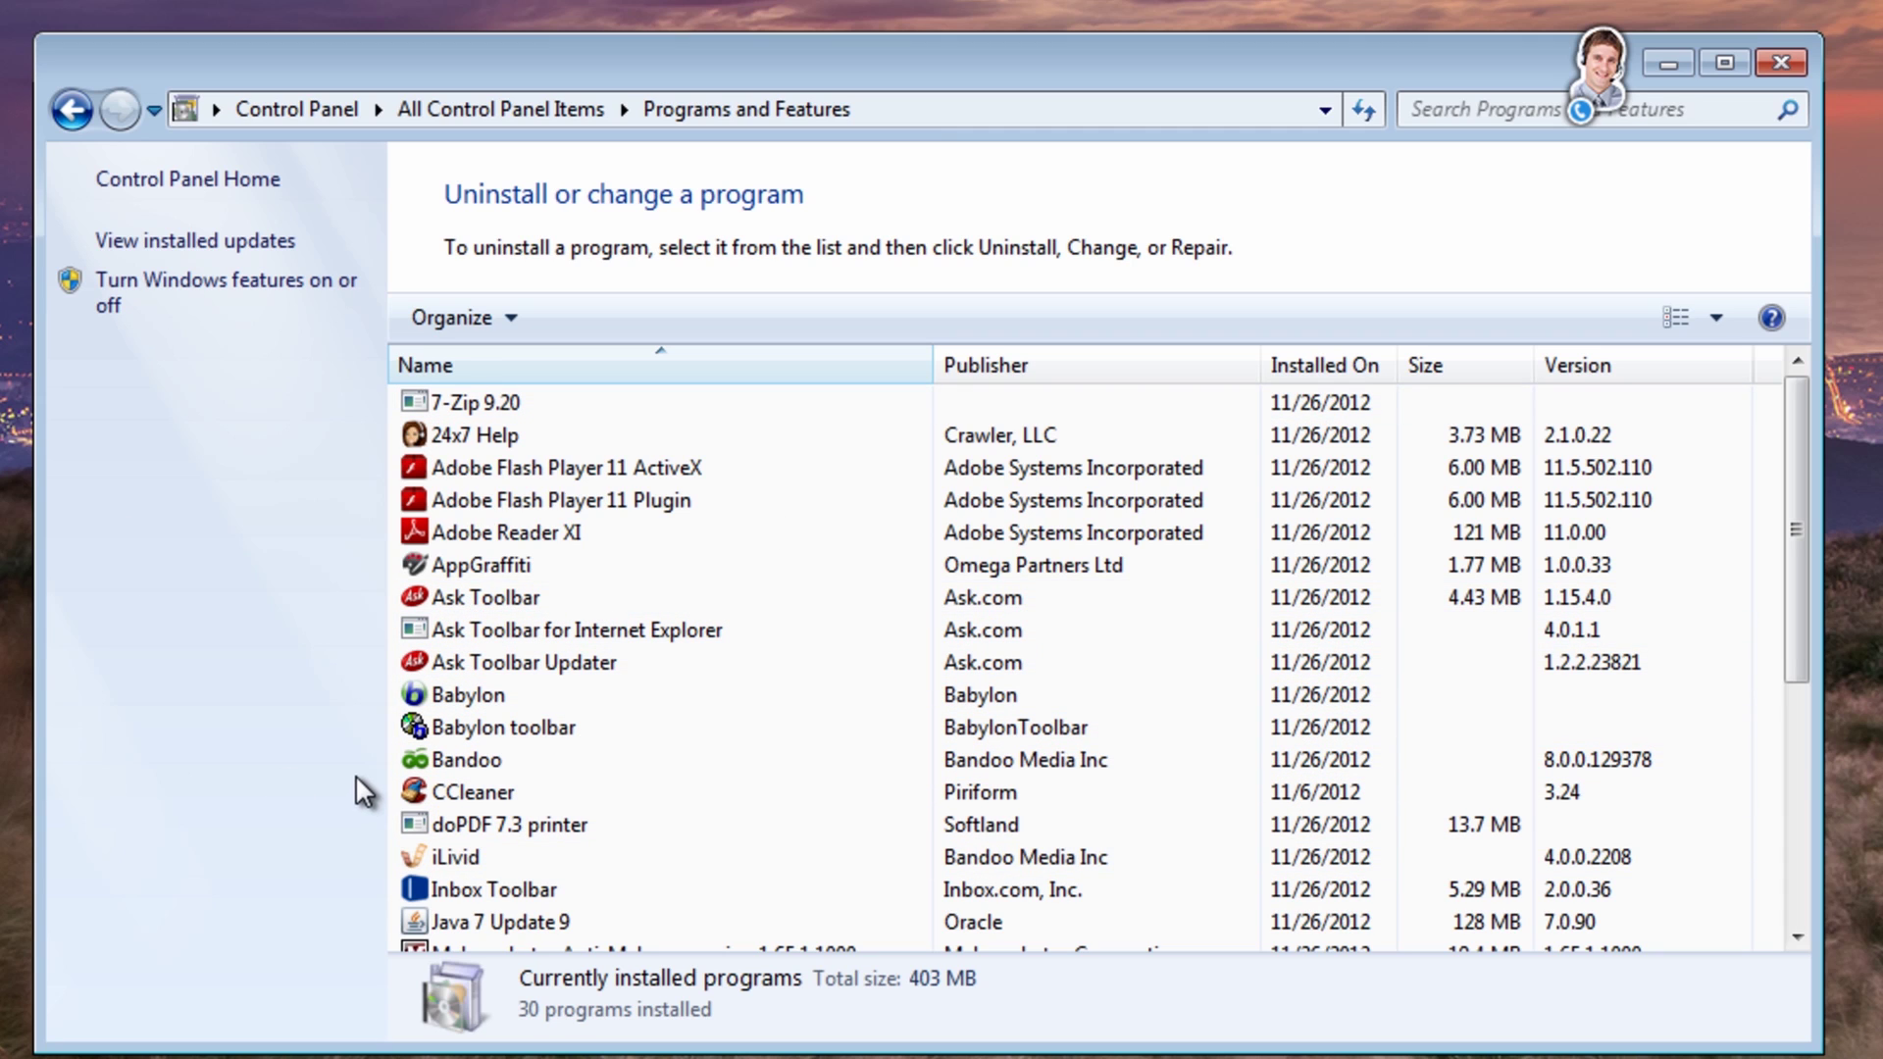
left_click(1784, 66)
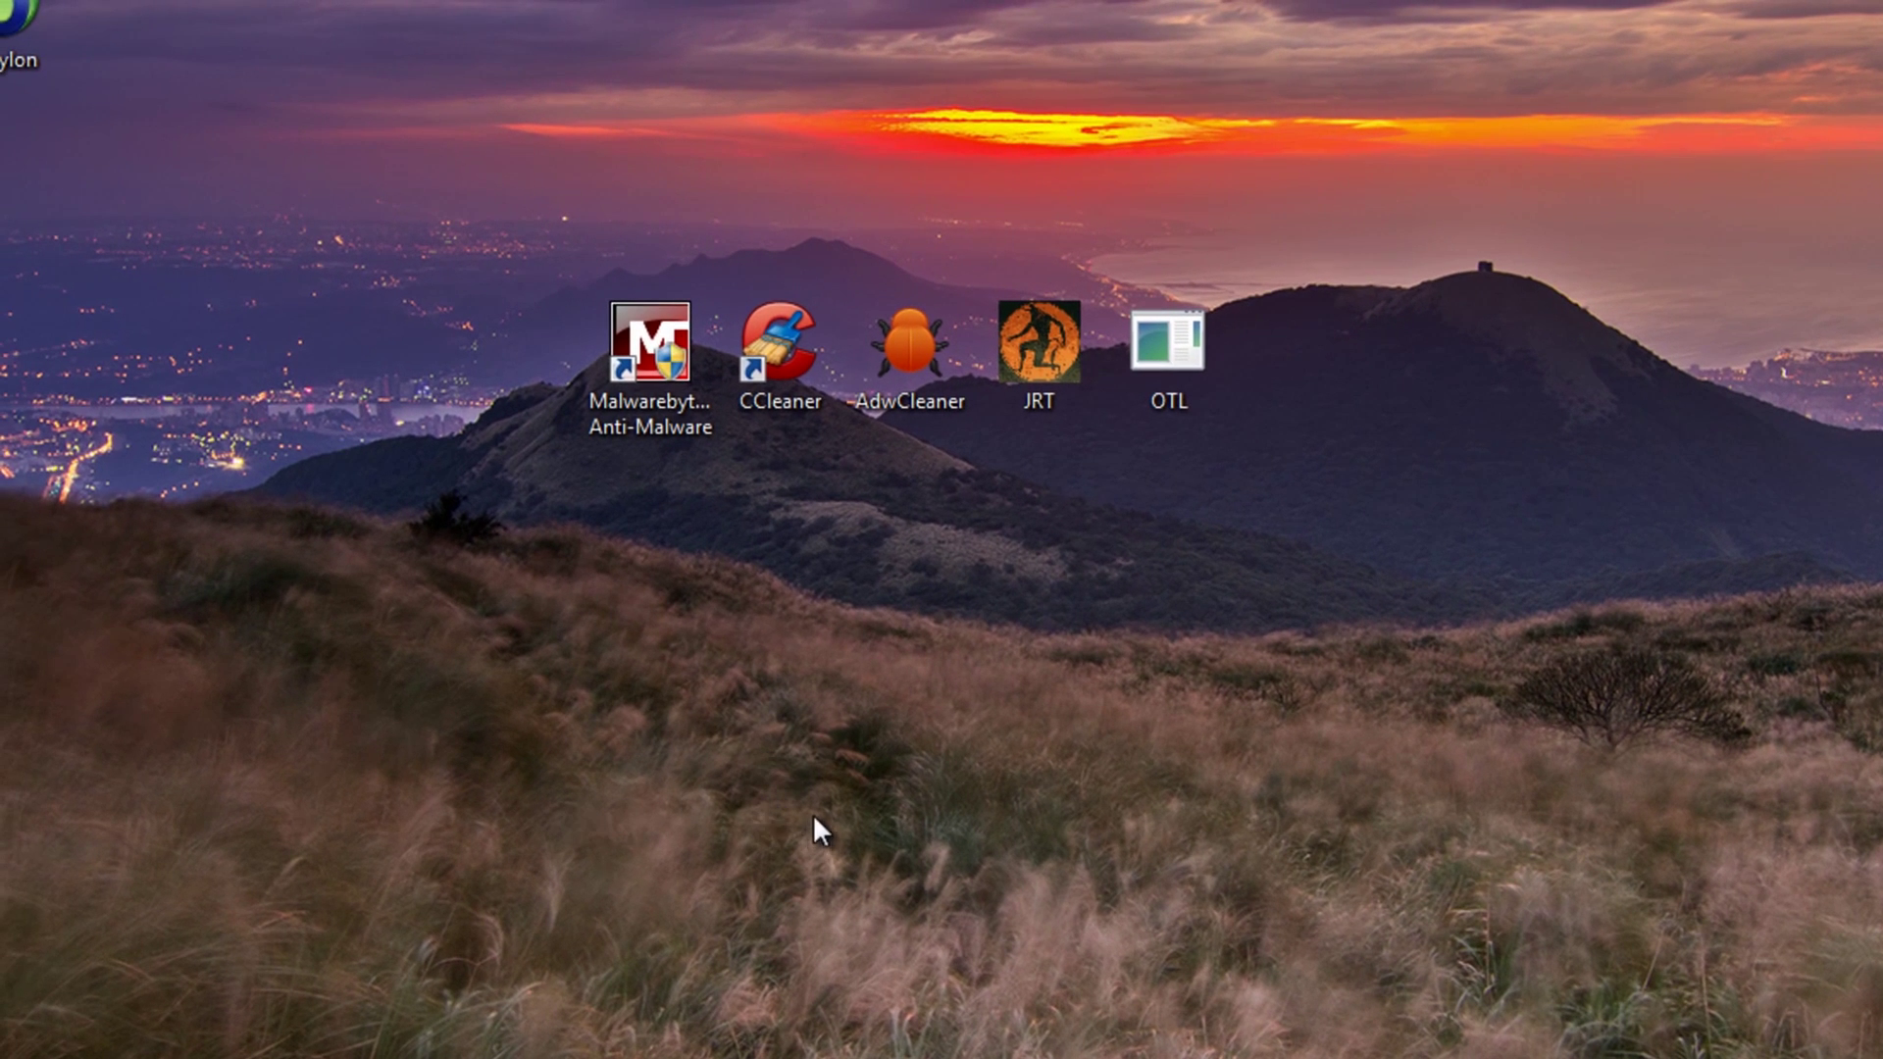
- Run JRT as administrator, start its junkware scan past the disclaimer, and close the Online Vault pop-up
right_click(1044, 338)
left_click(1128, 401)
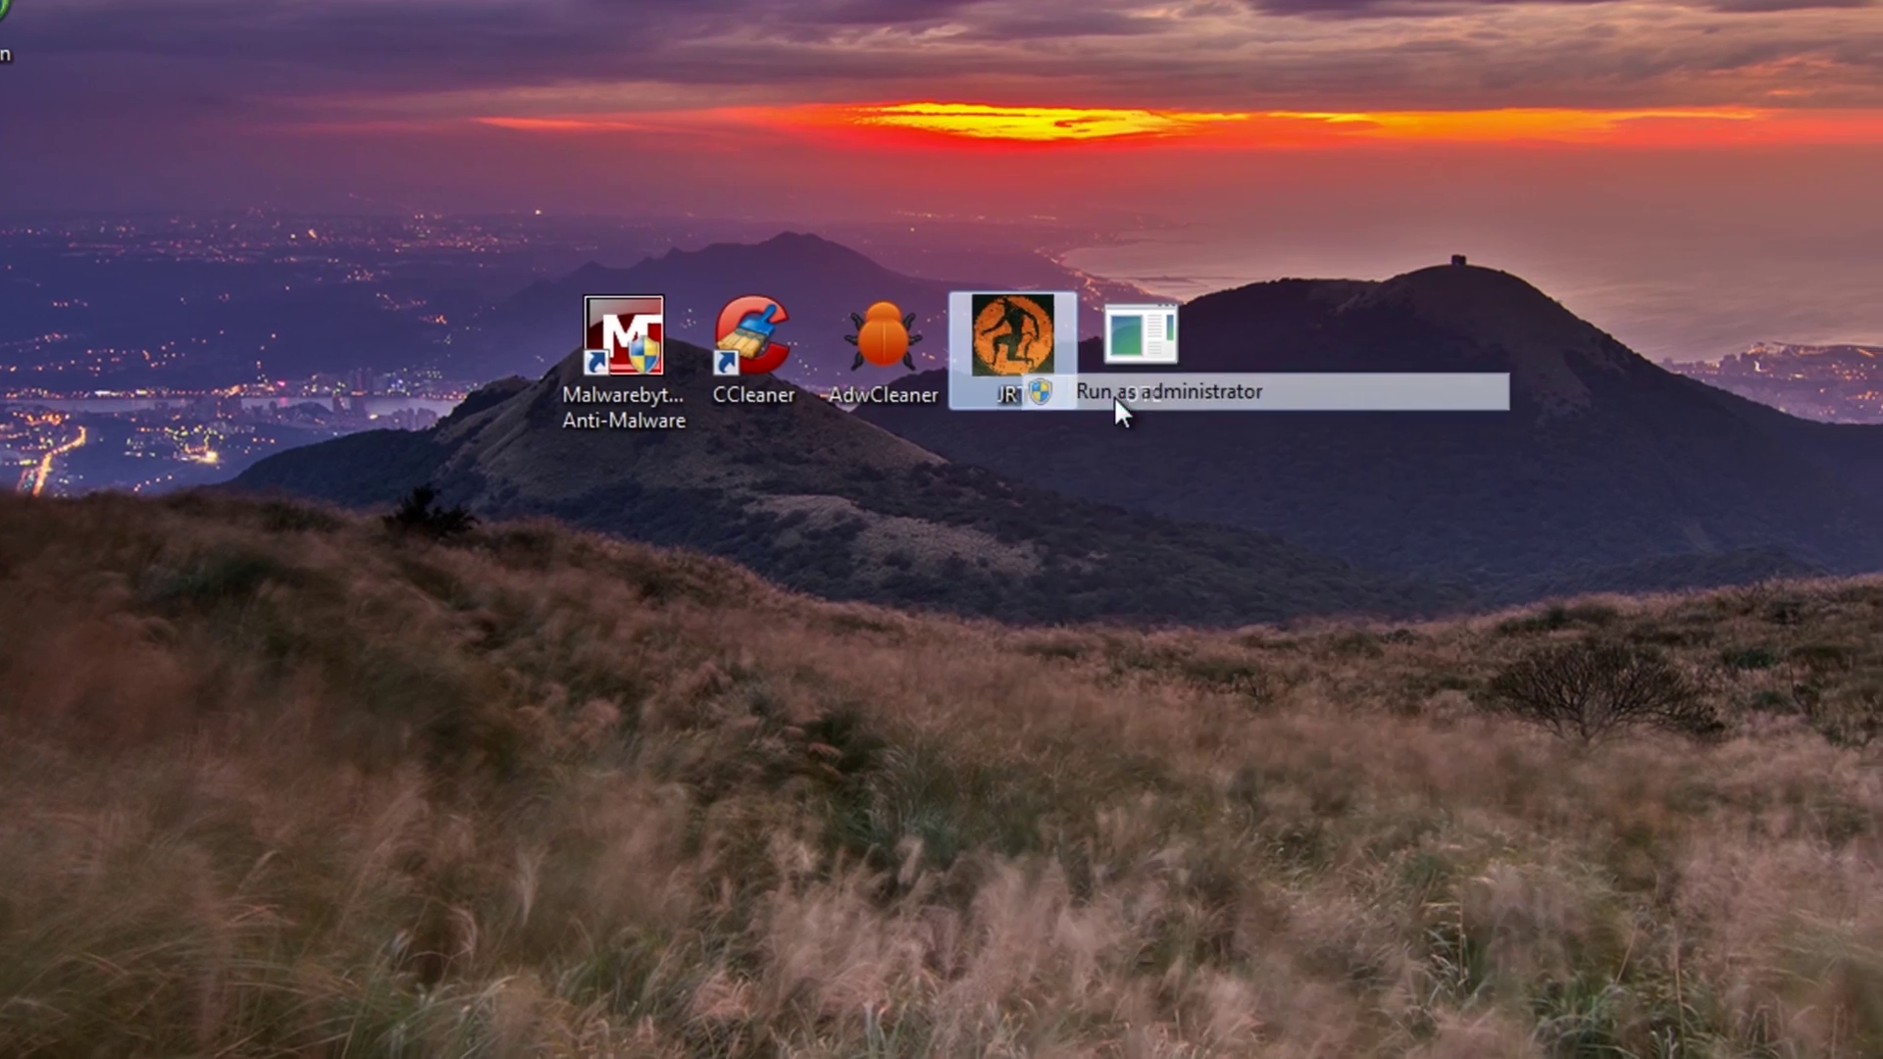
left_click(1167, 606)
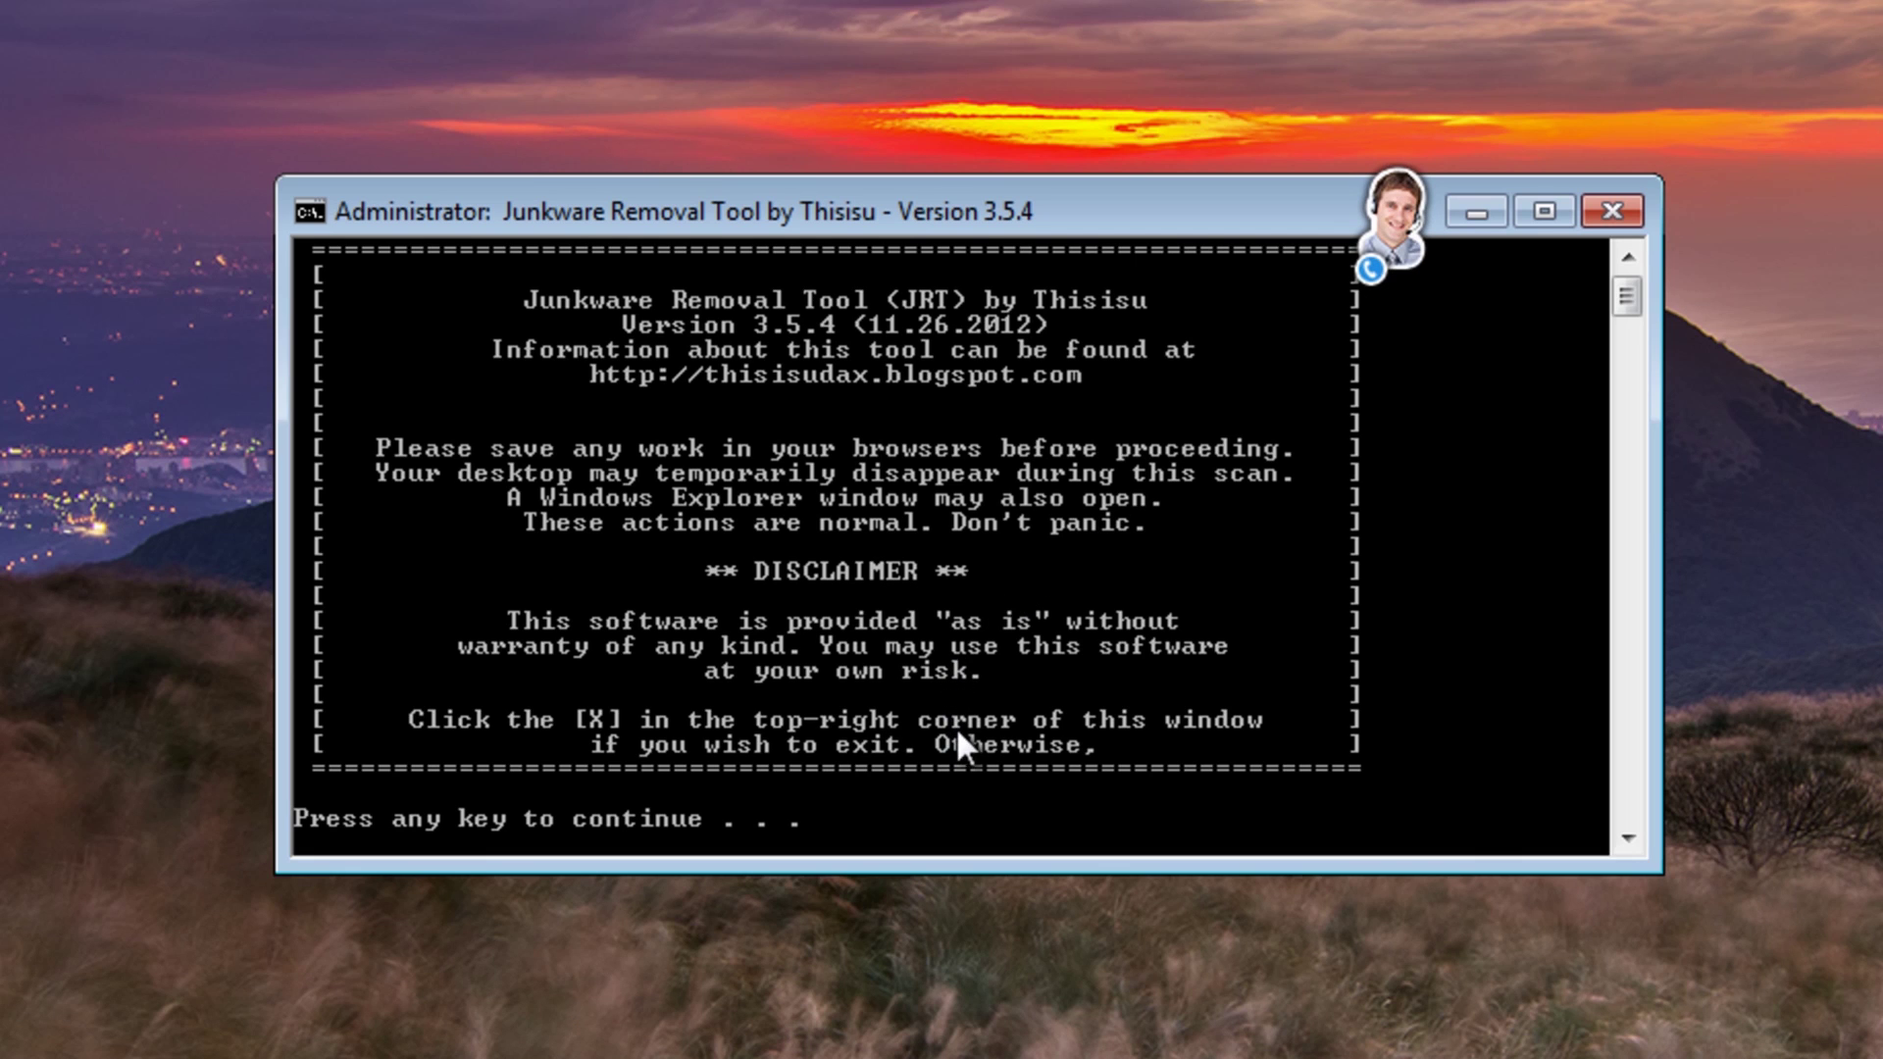
key("Return")
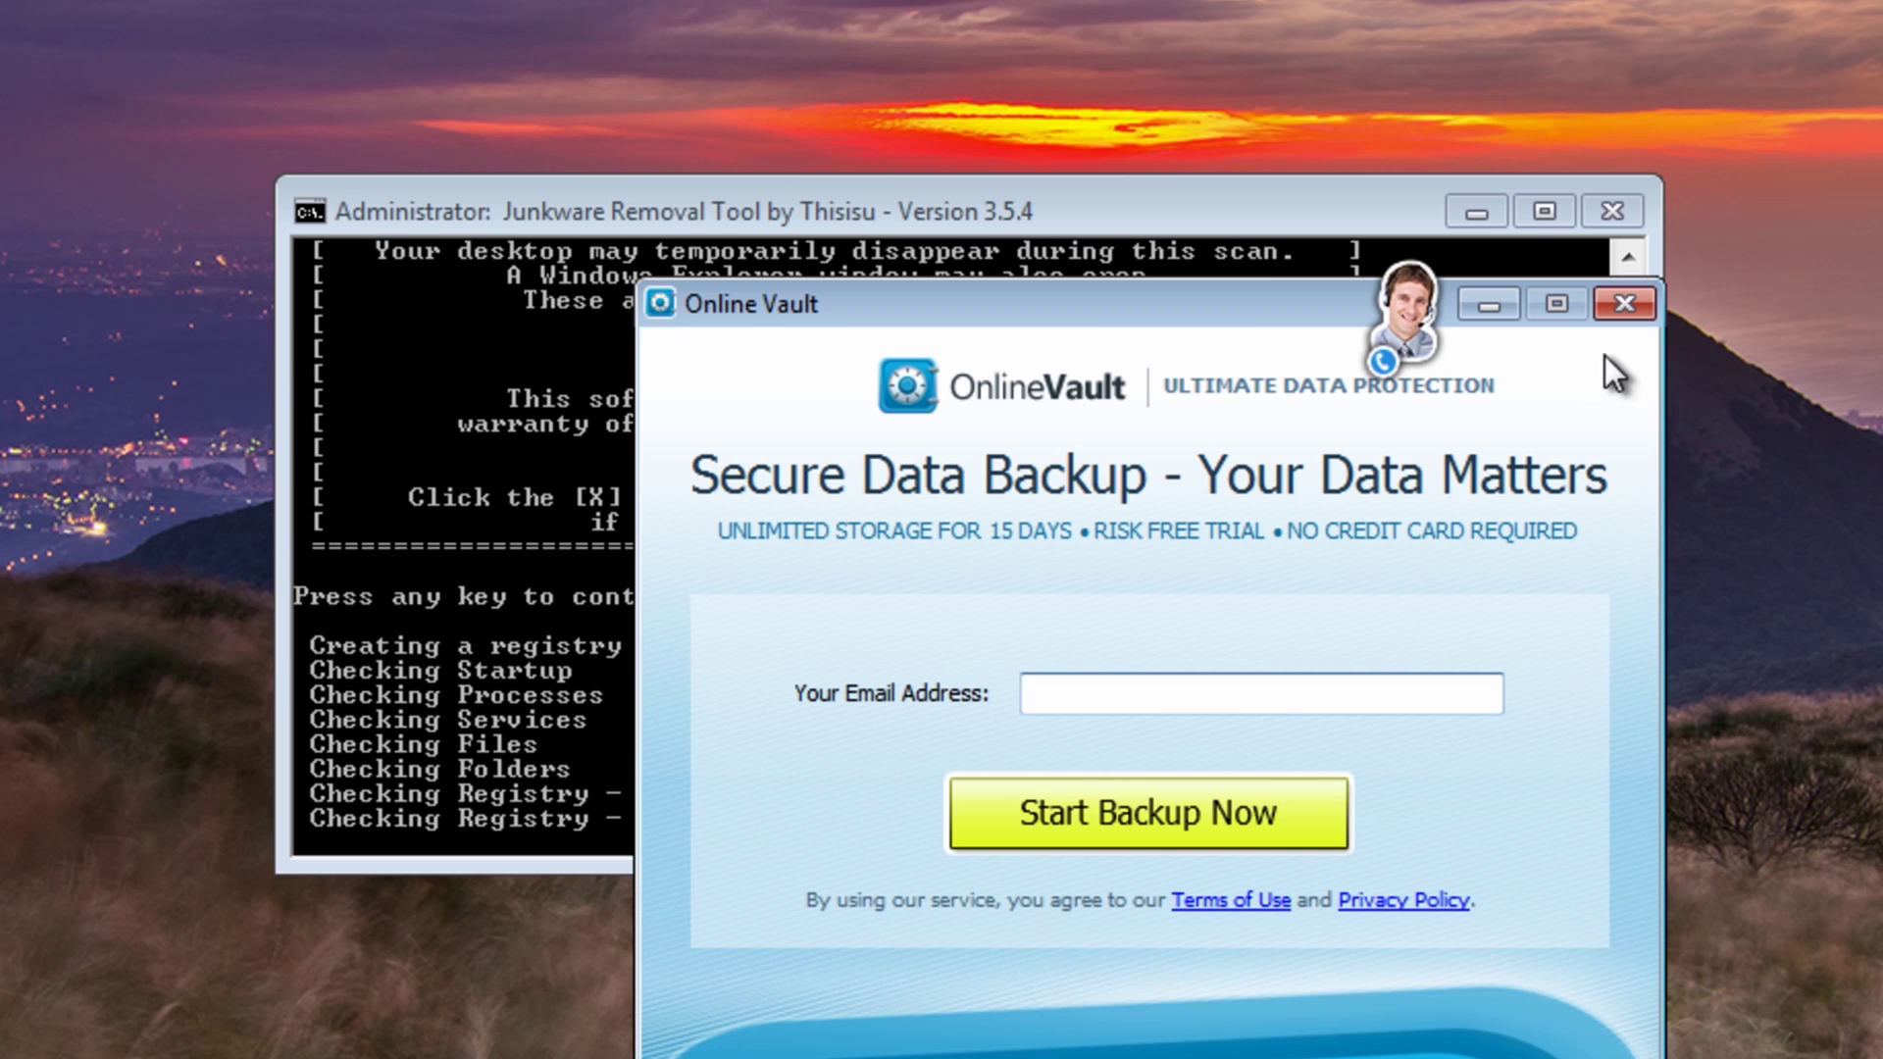
left_click(1620, 303)
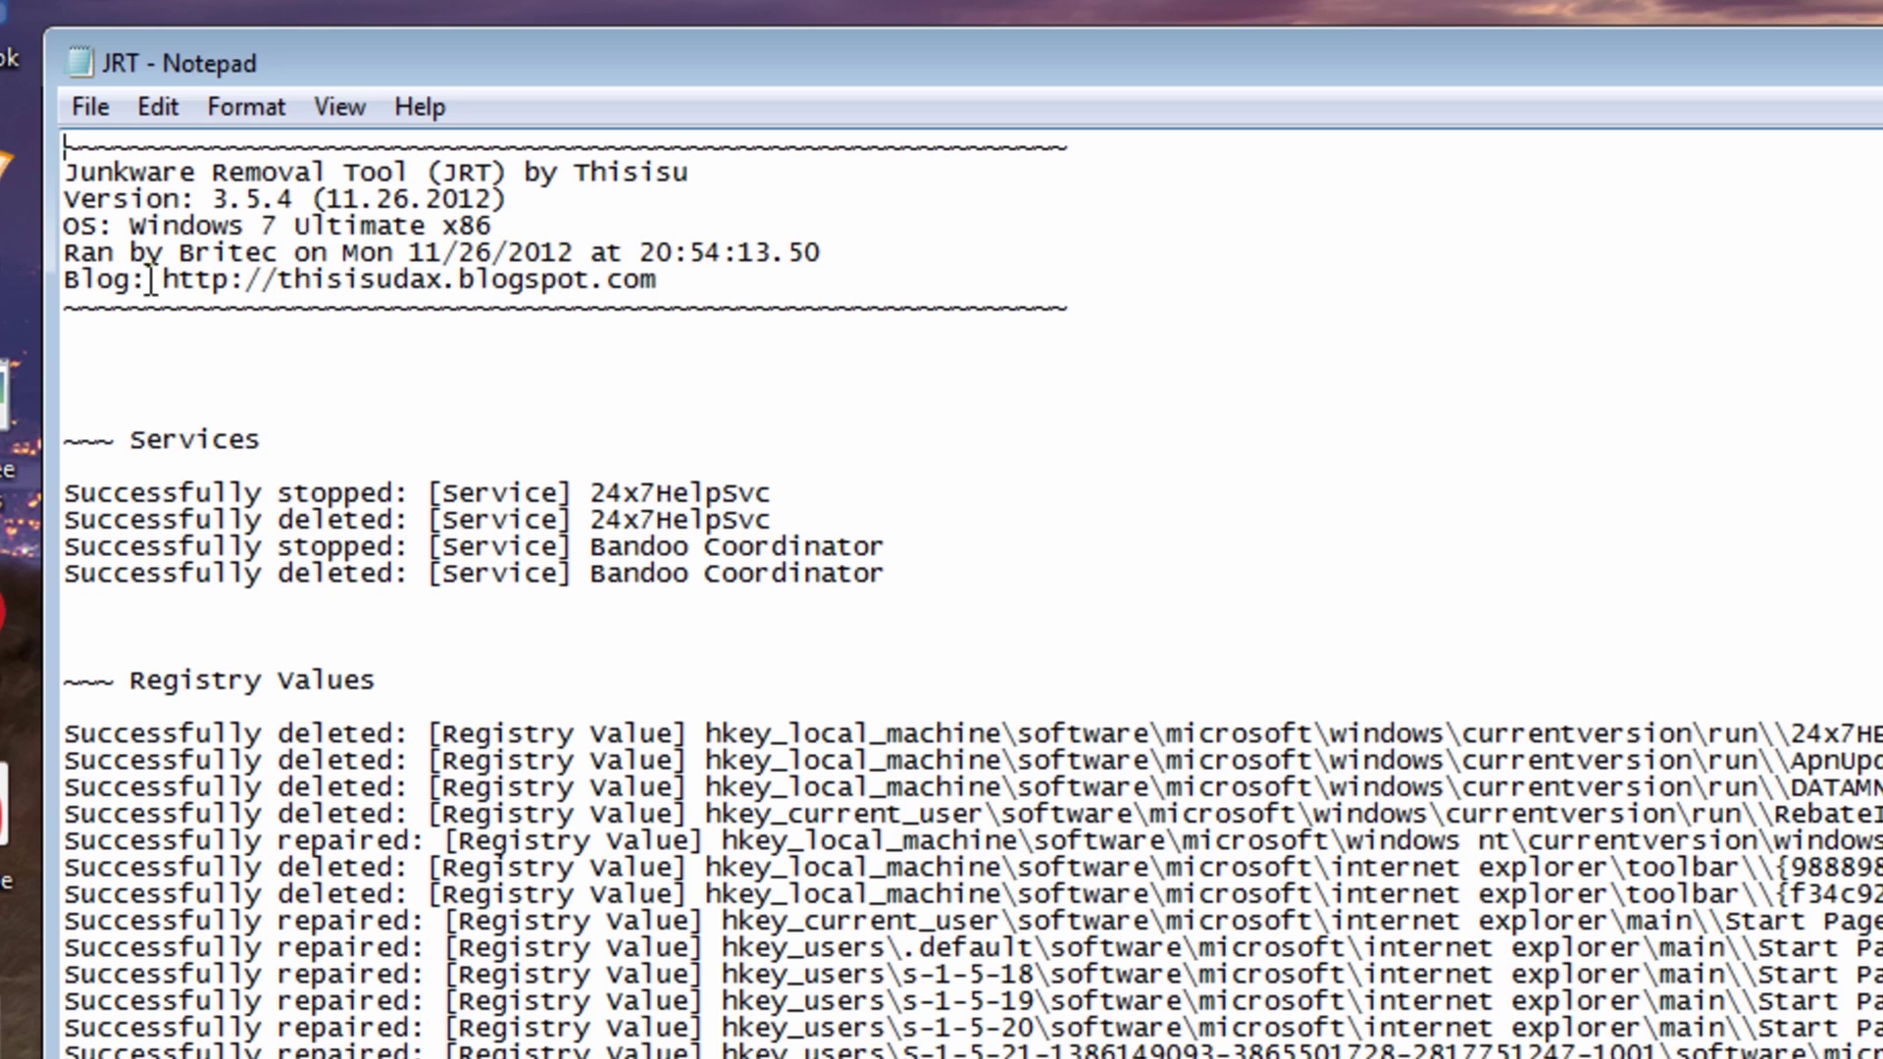
- Examine the JRT log for removed services, registry entries, files, folders and Firefox items
left_click_drag(167, 252, 675, 285)
left_click(675, 285)
scroll(971, 588, "down", 4)
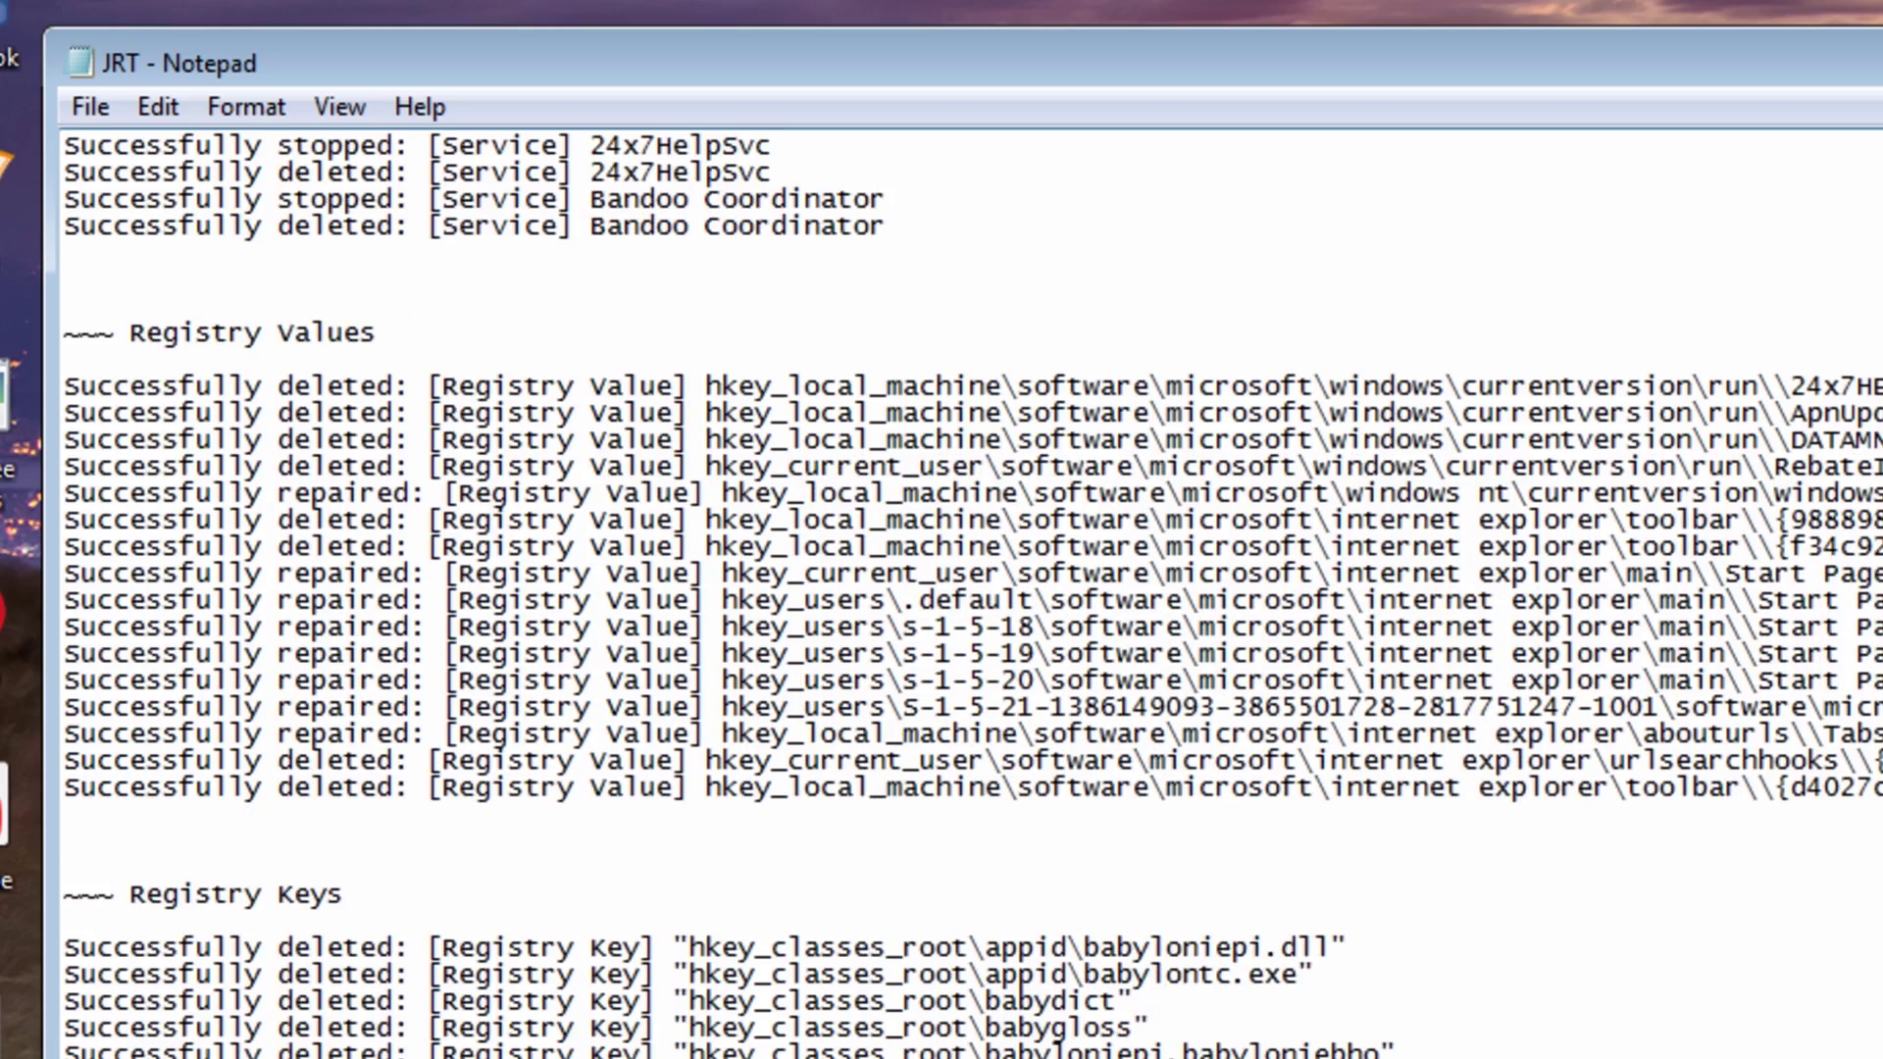
scroll(1174, 431, "down", 20)
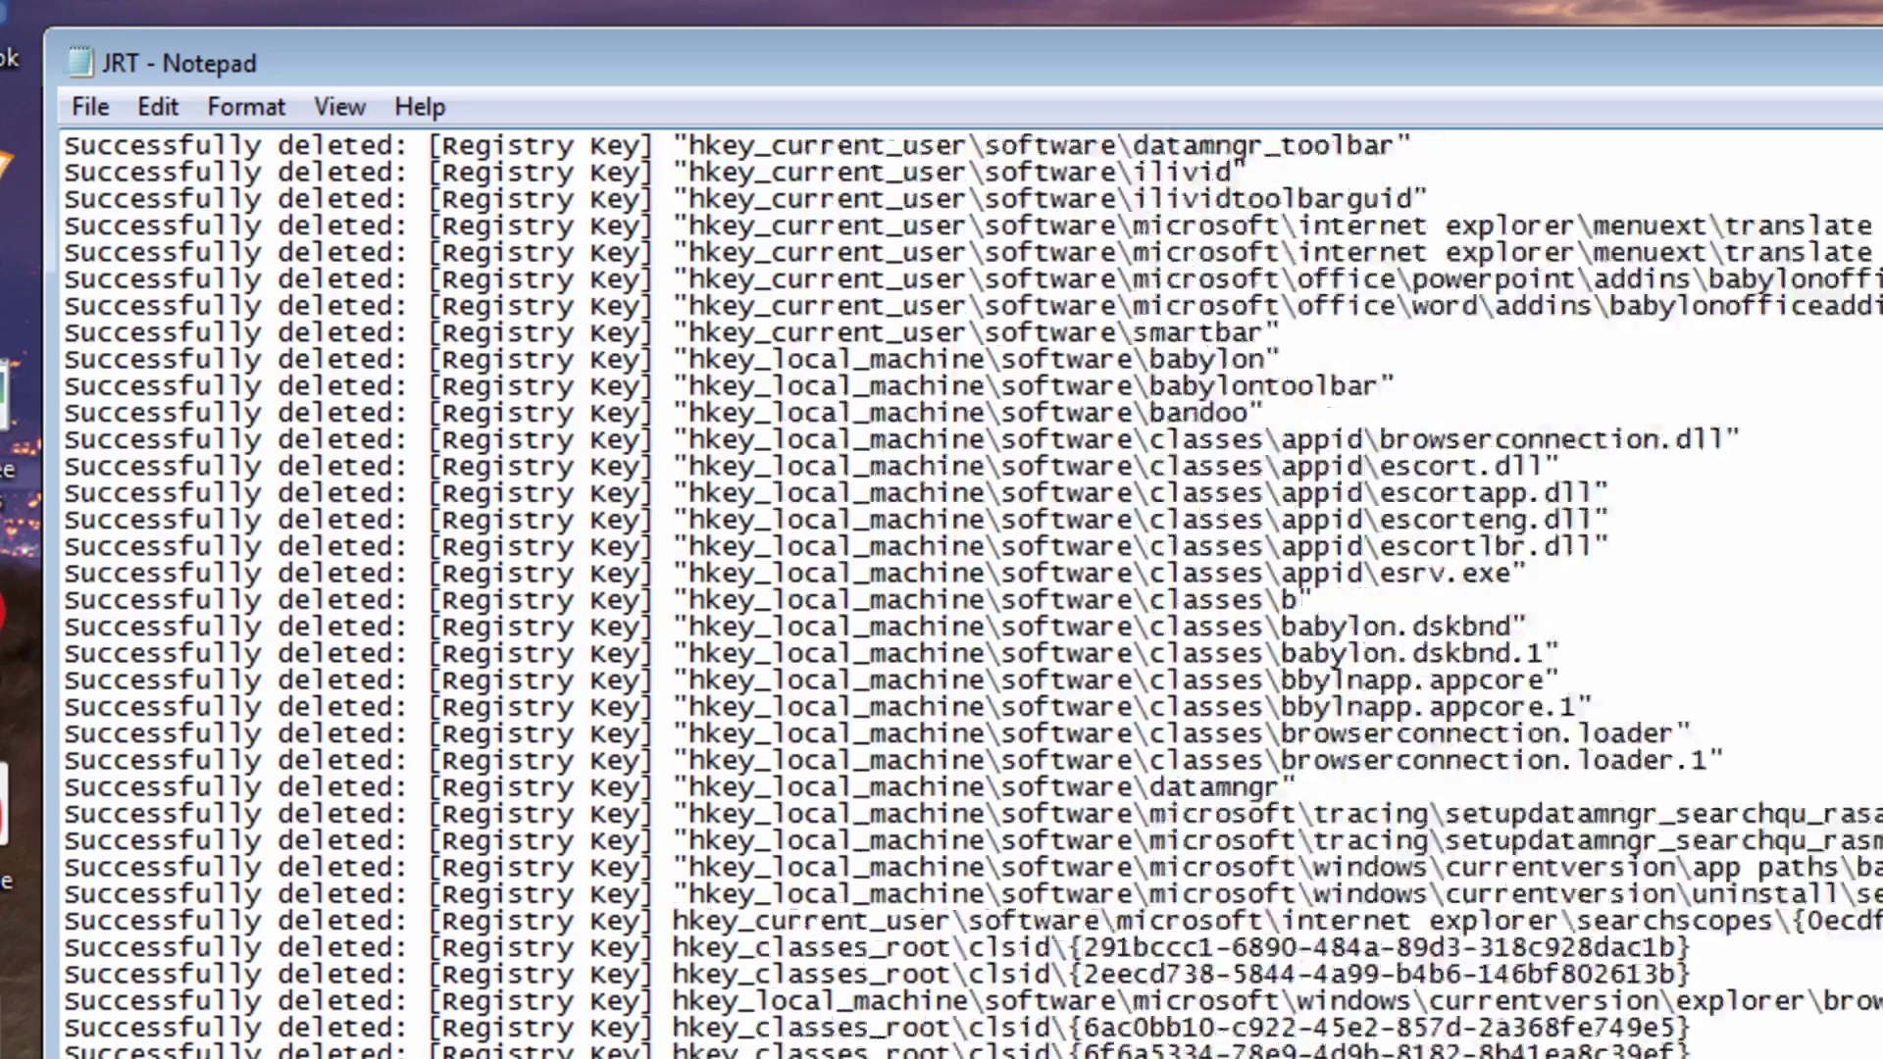
scroll(1174, 432, "down", 10)
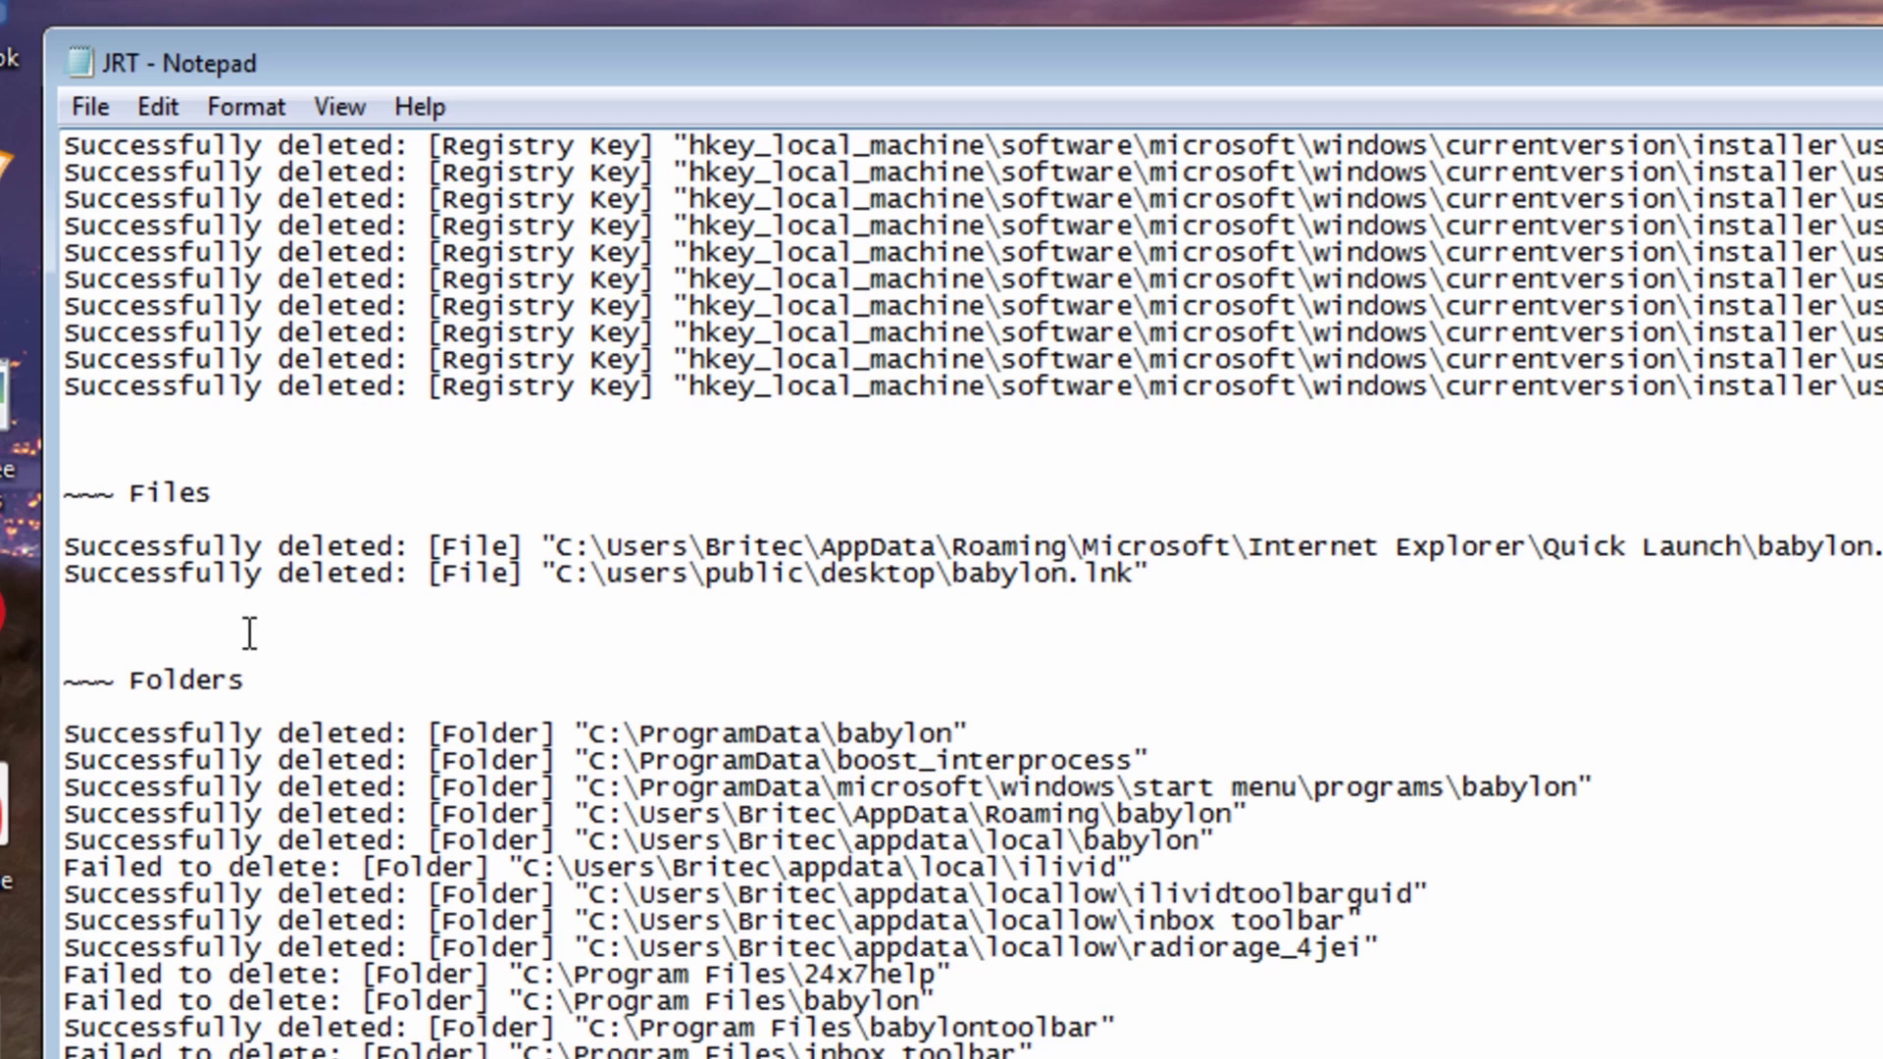
scroll(253, 729, "down", 4)
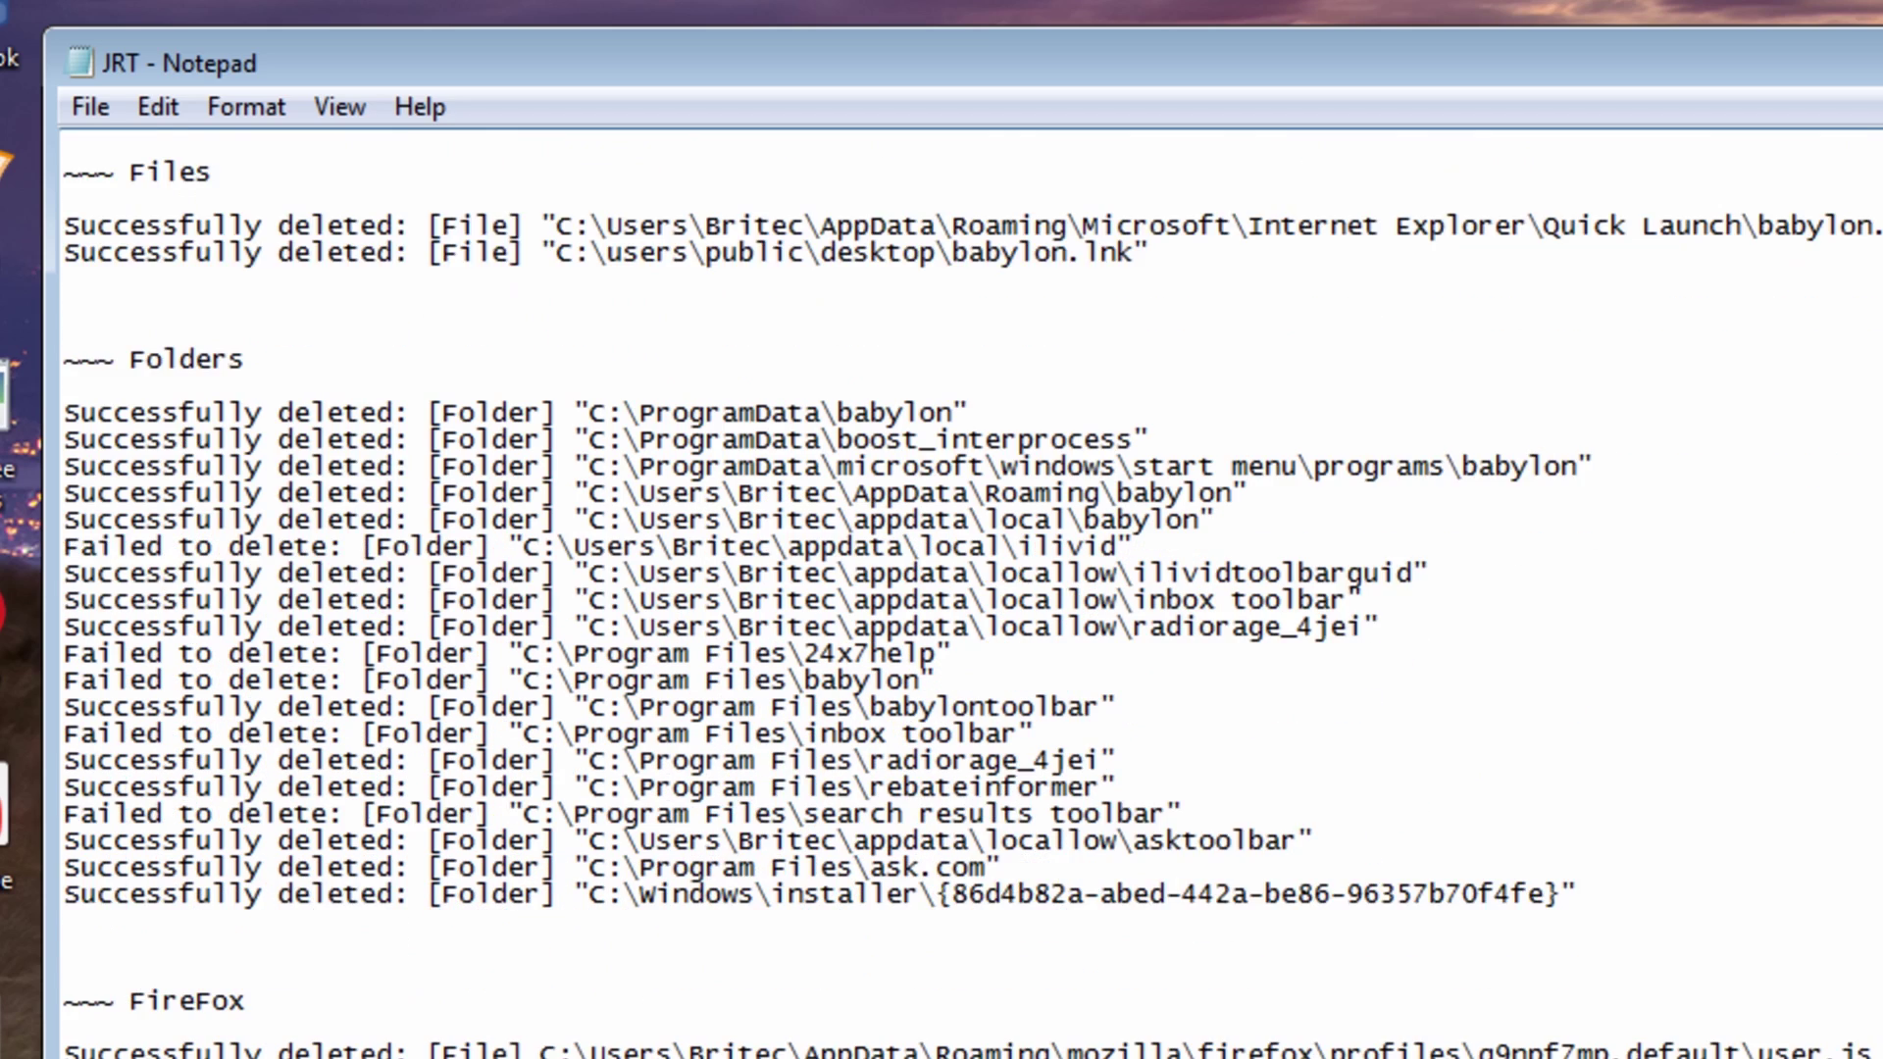
scroll(941, 588, "down", 2)
scroll(241, 785, "down", 3)
scroll(277, 877, "down", 2)
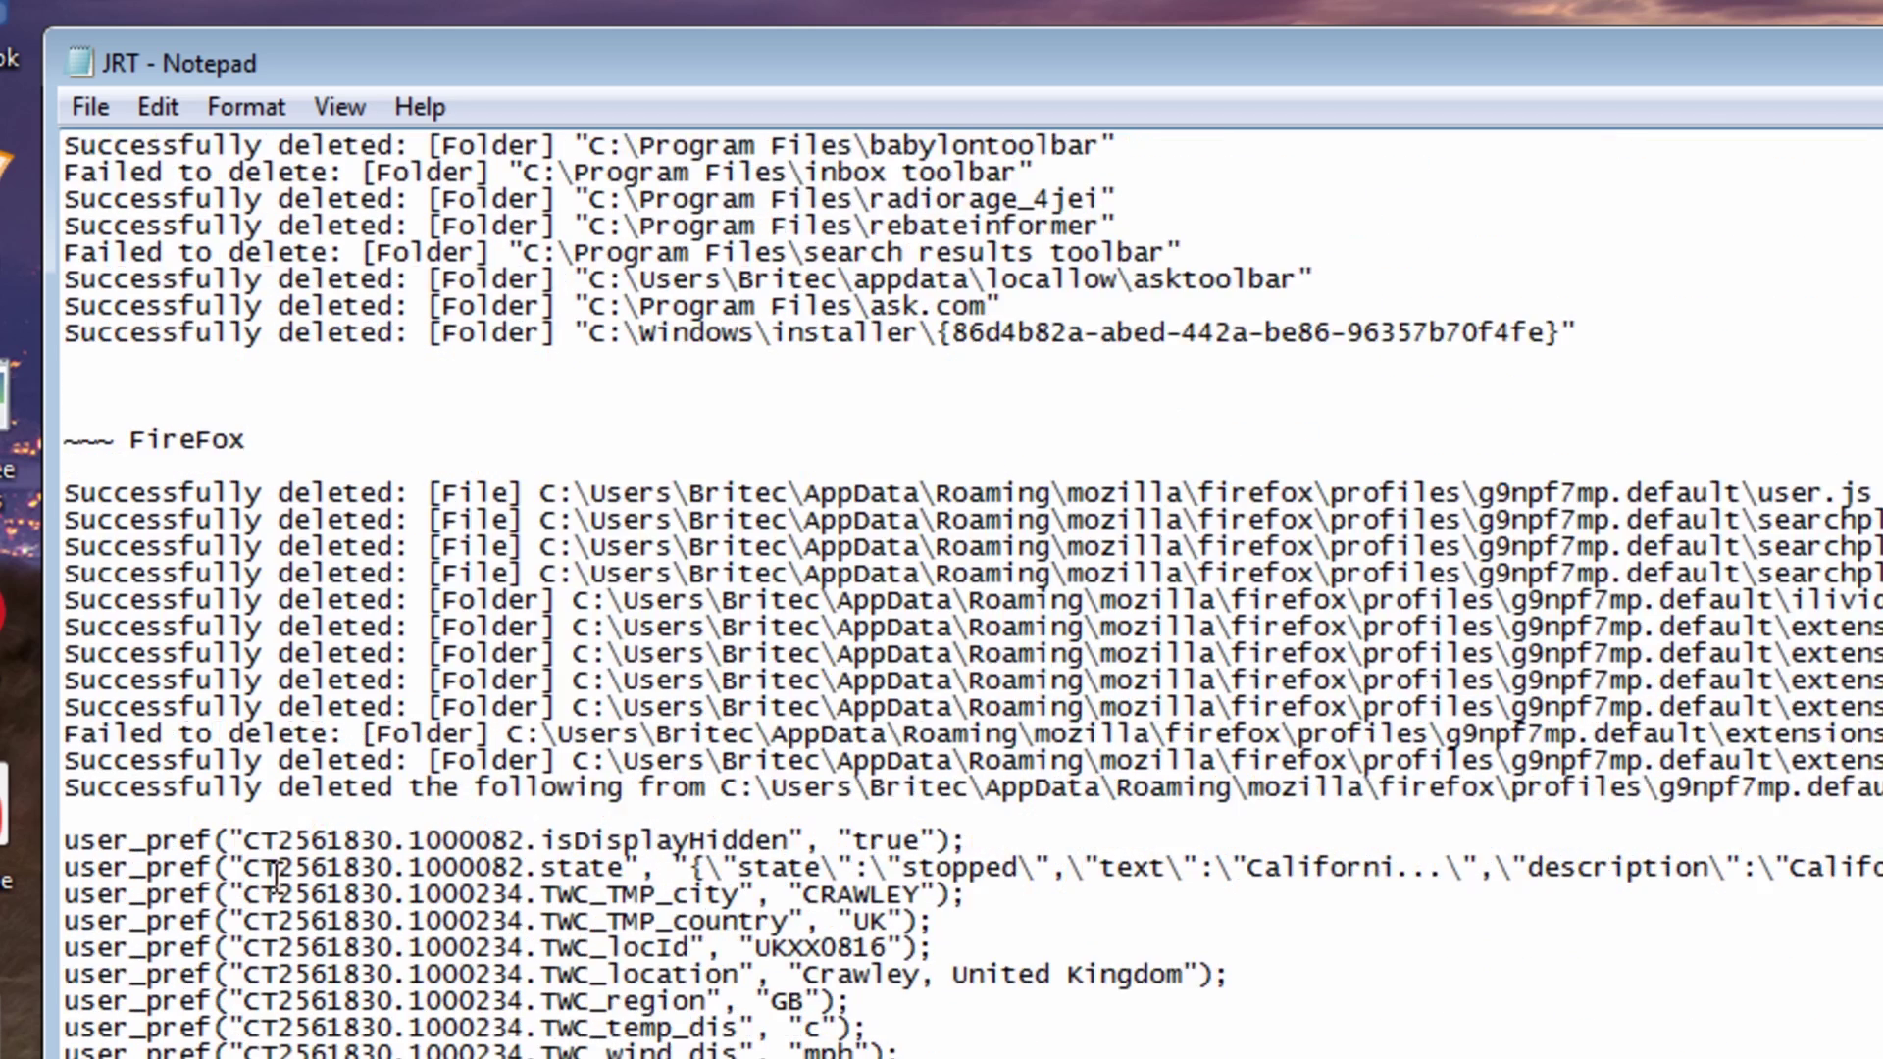
scroll(200, 771, "down", 2)
scroll(199, 806, "down", 5)
scroll(201, 806, "down", 4)
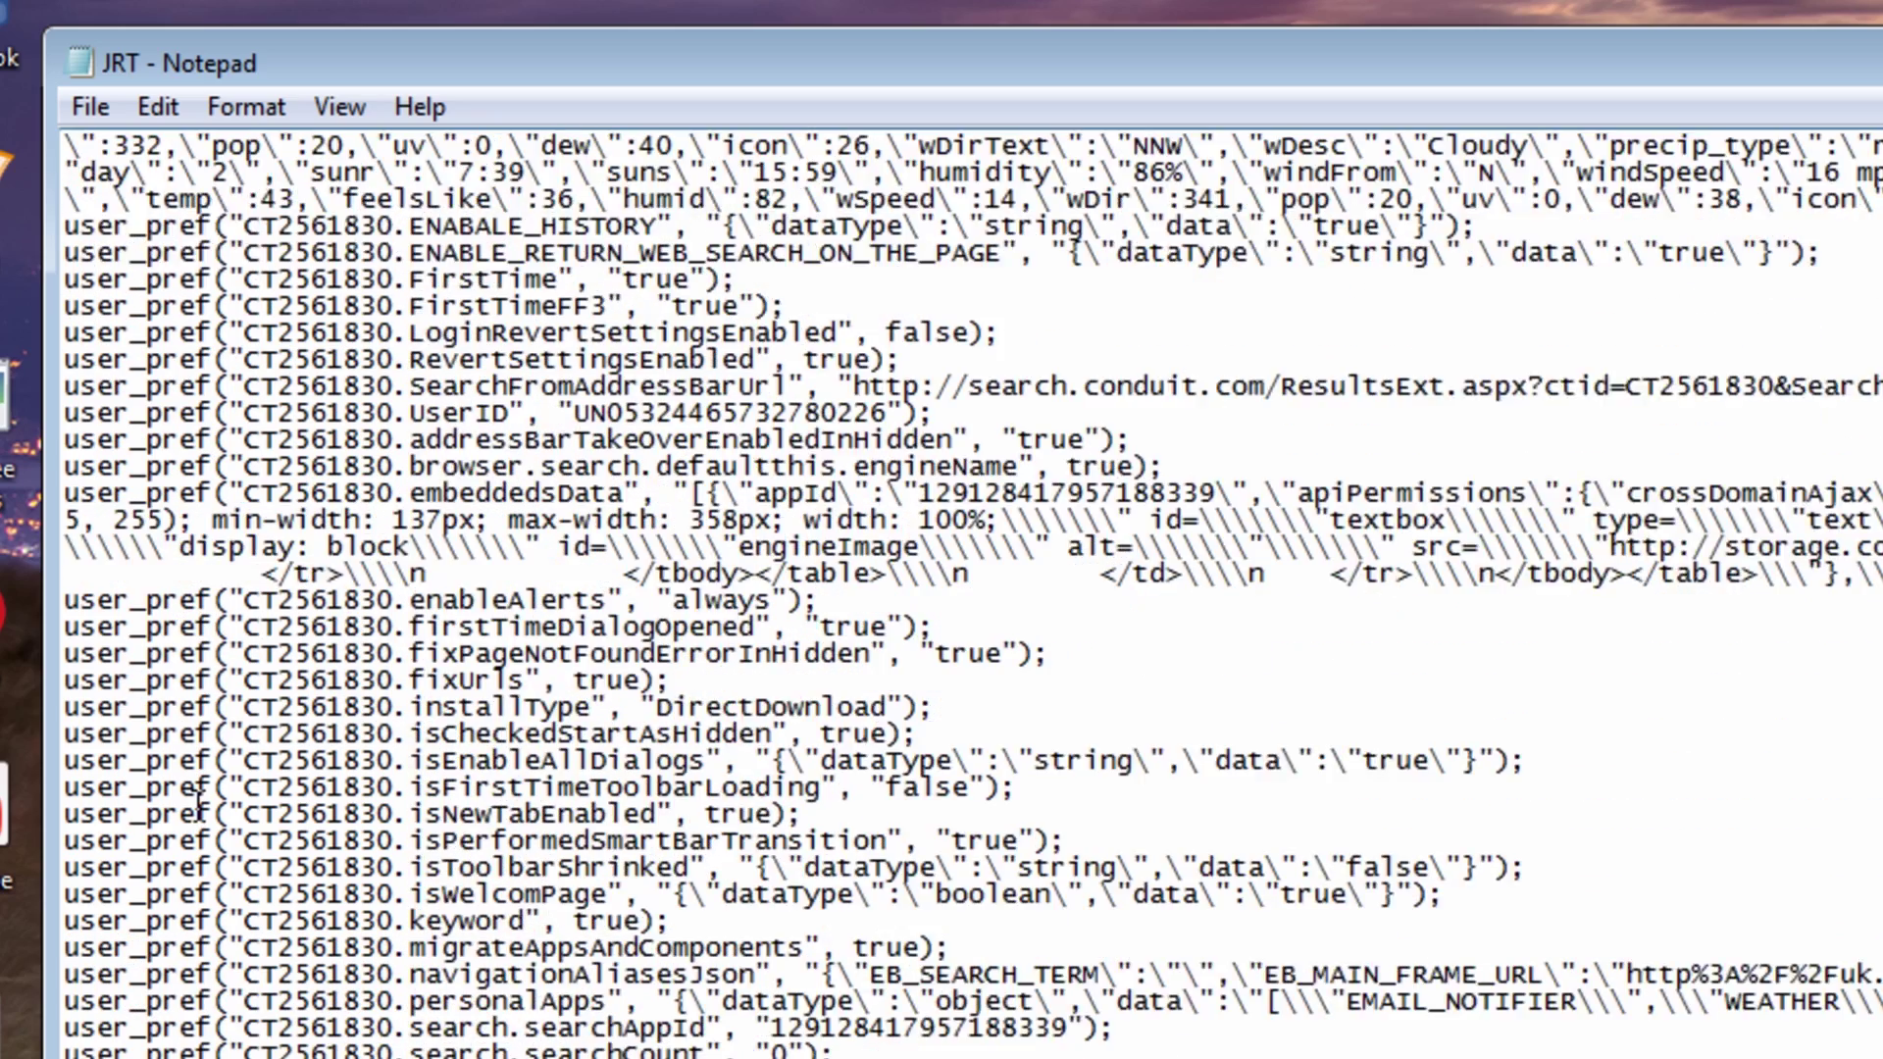
scroll(240, 812, "down", 5)
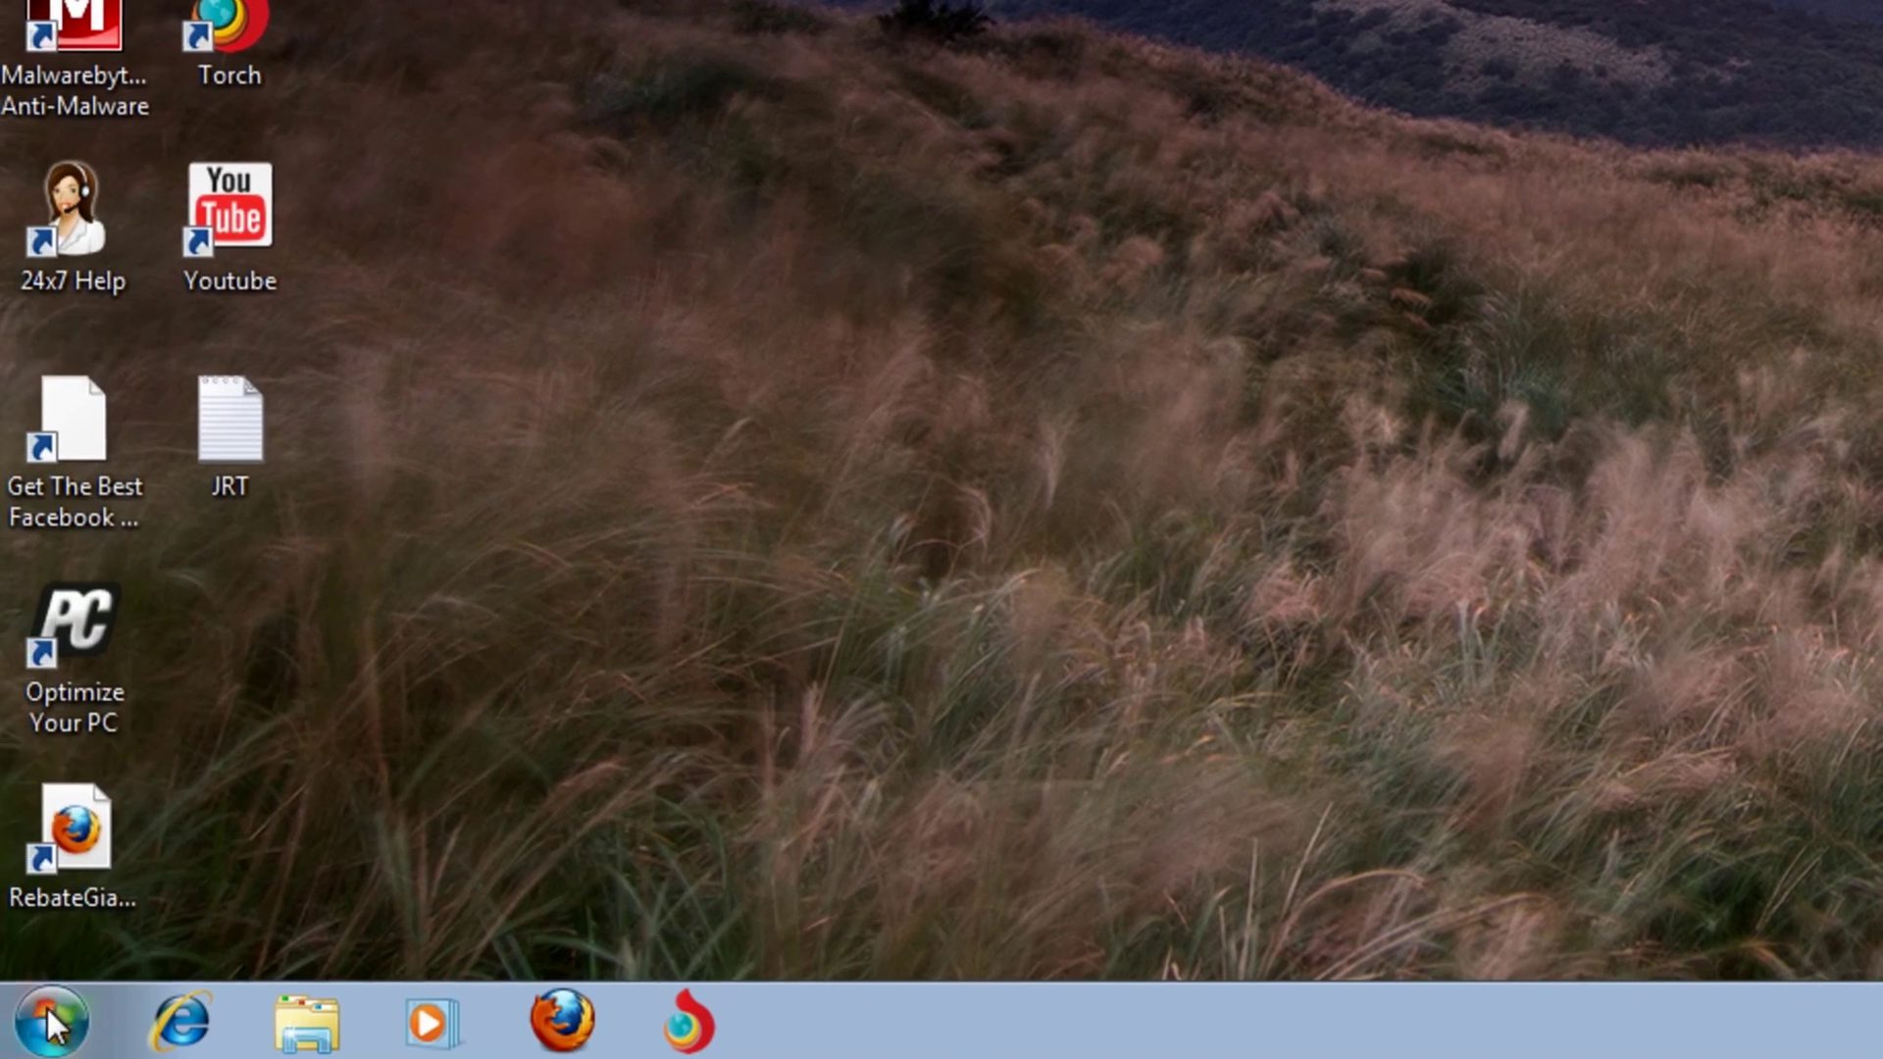
- Restart the computer
left_click(49, 1020)
left_click(703, 908)
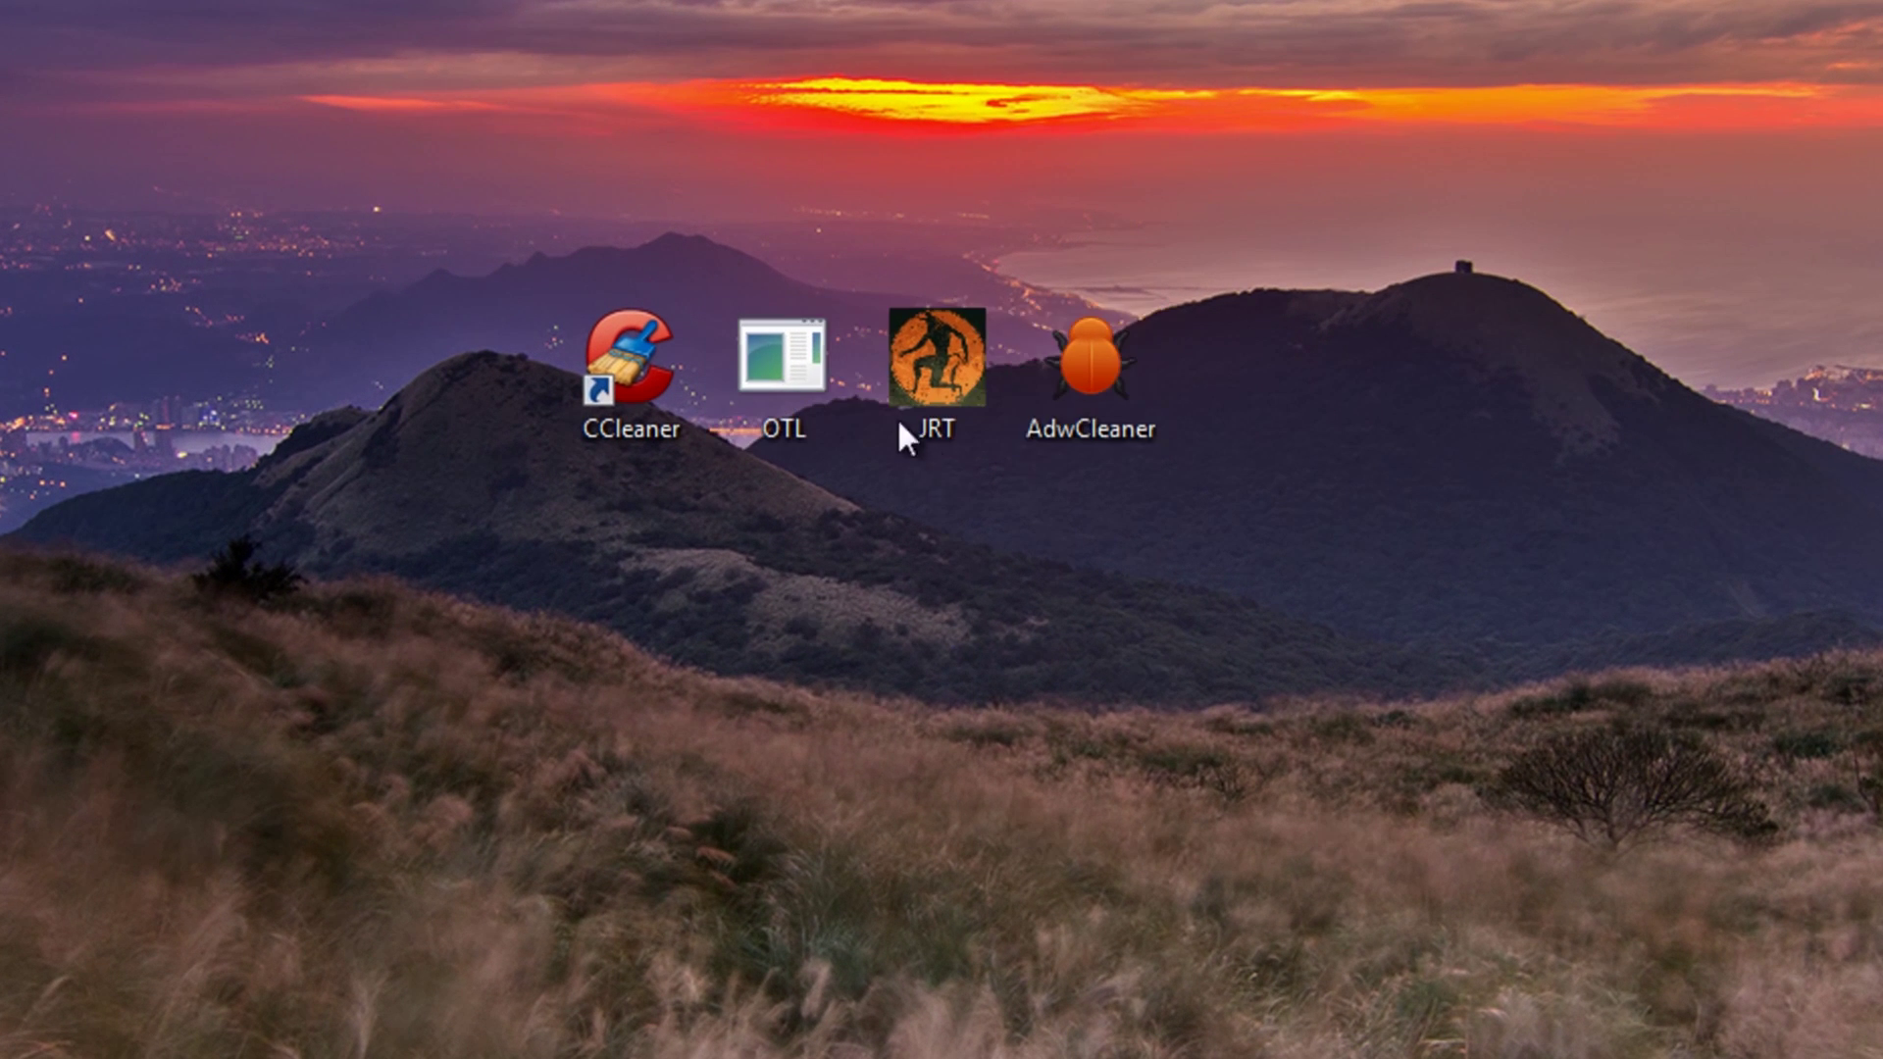
- Run AdwCleaner as administrator, search for adware, and look through the resulting log file
right_click(1095, 357)
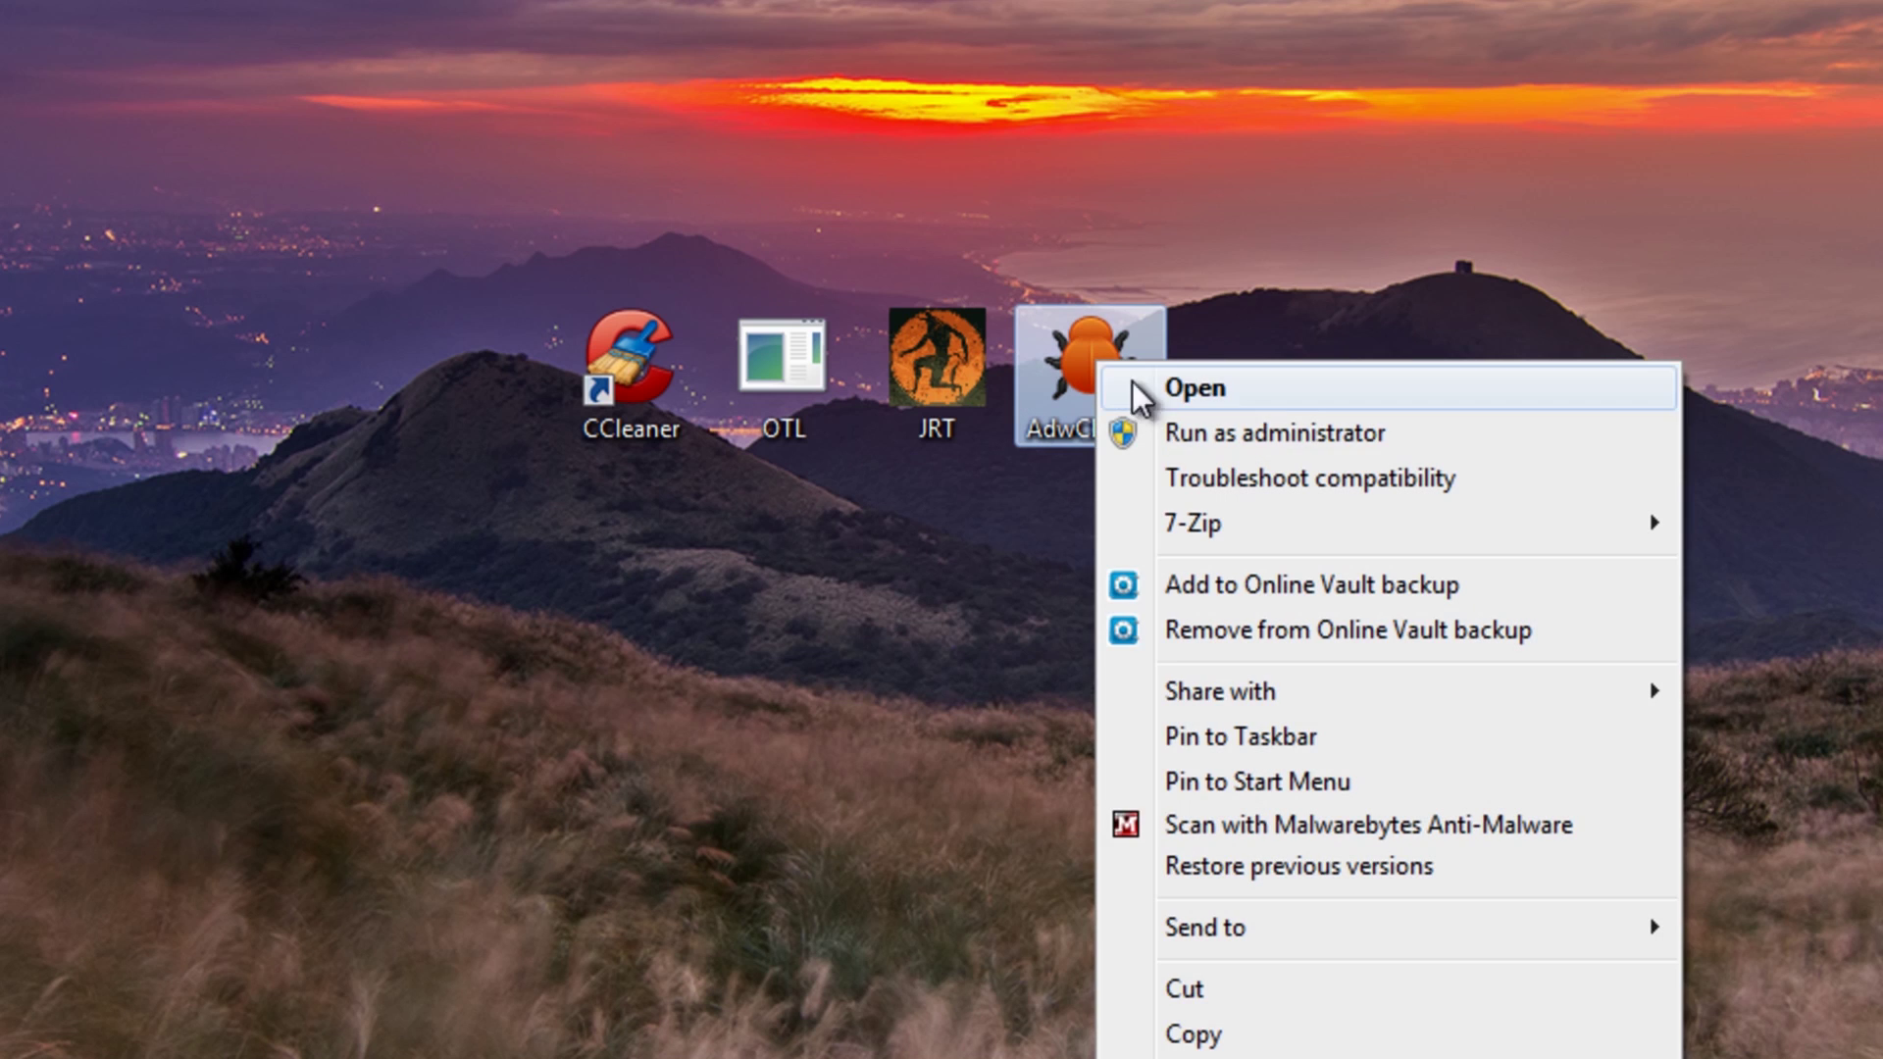
left_click(1174, 438)
left_click(1167, 711)
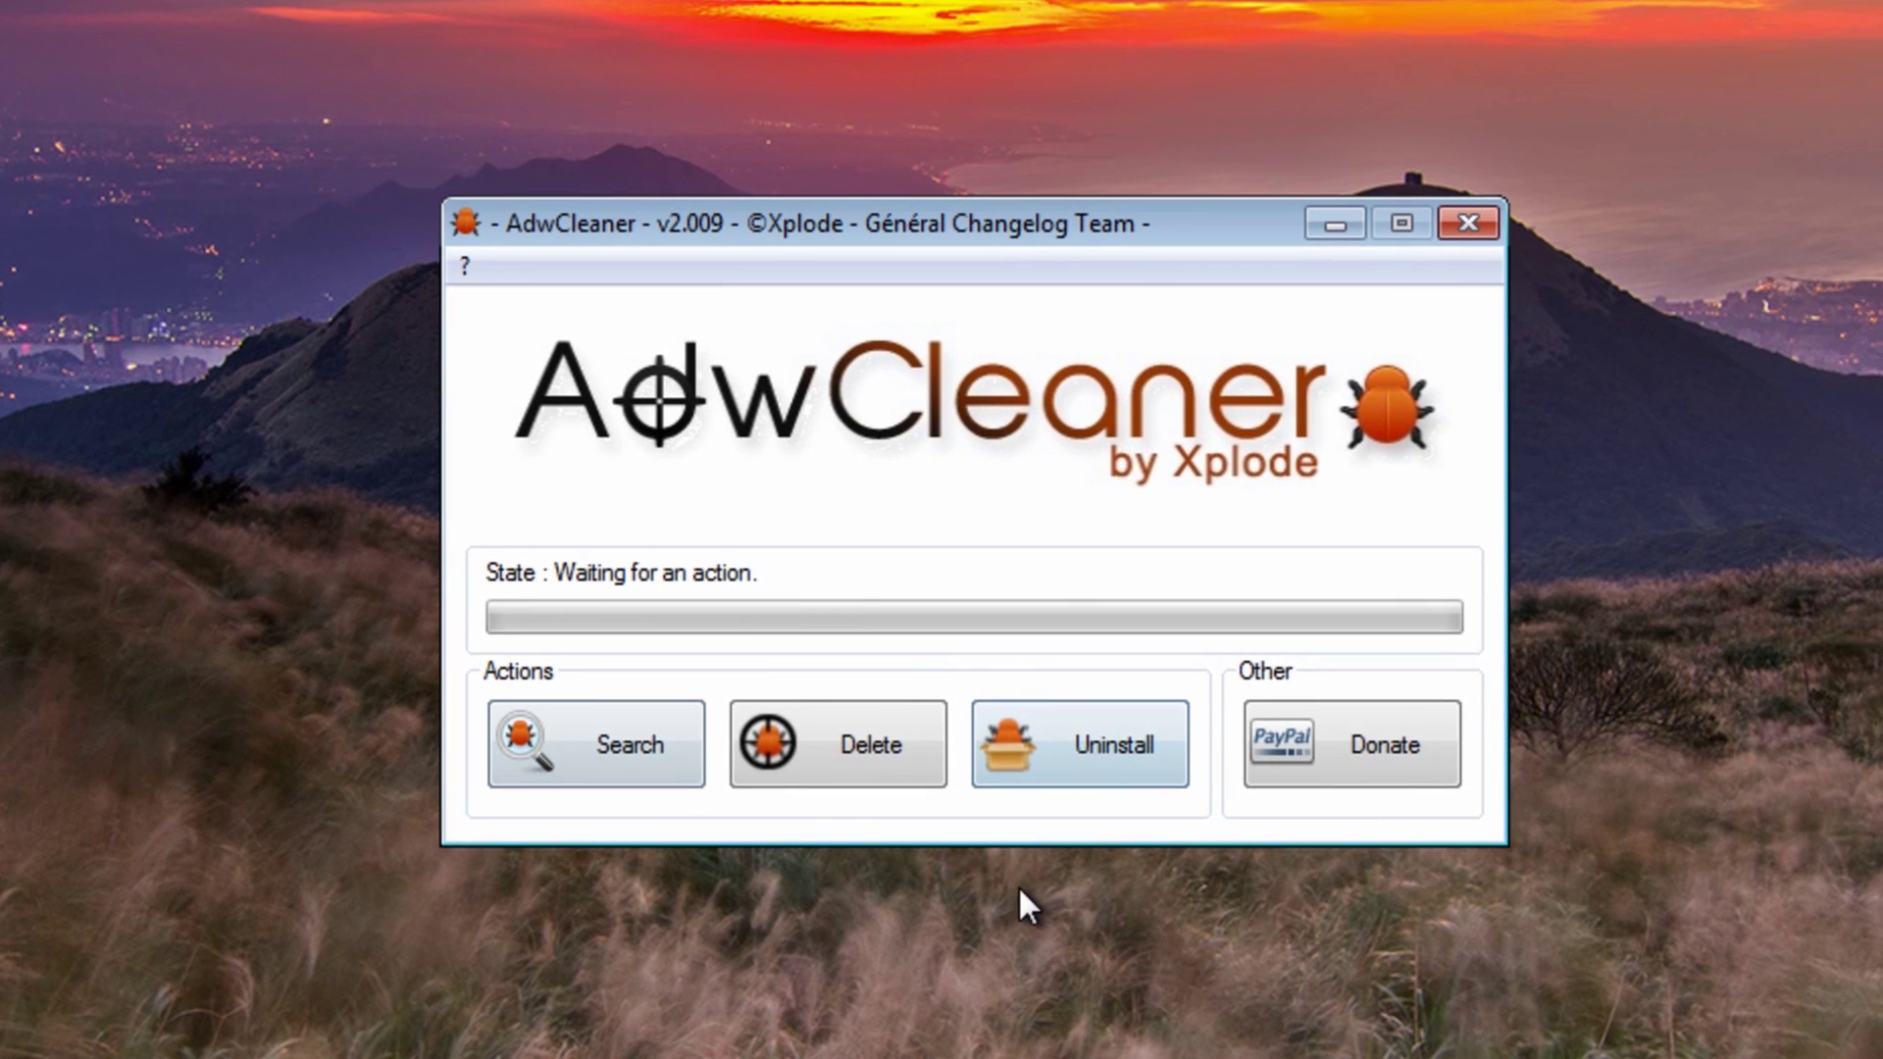
left_click(589, 785)
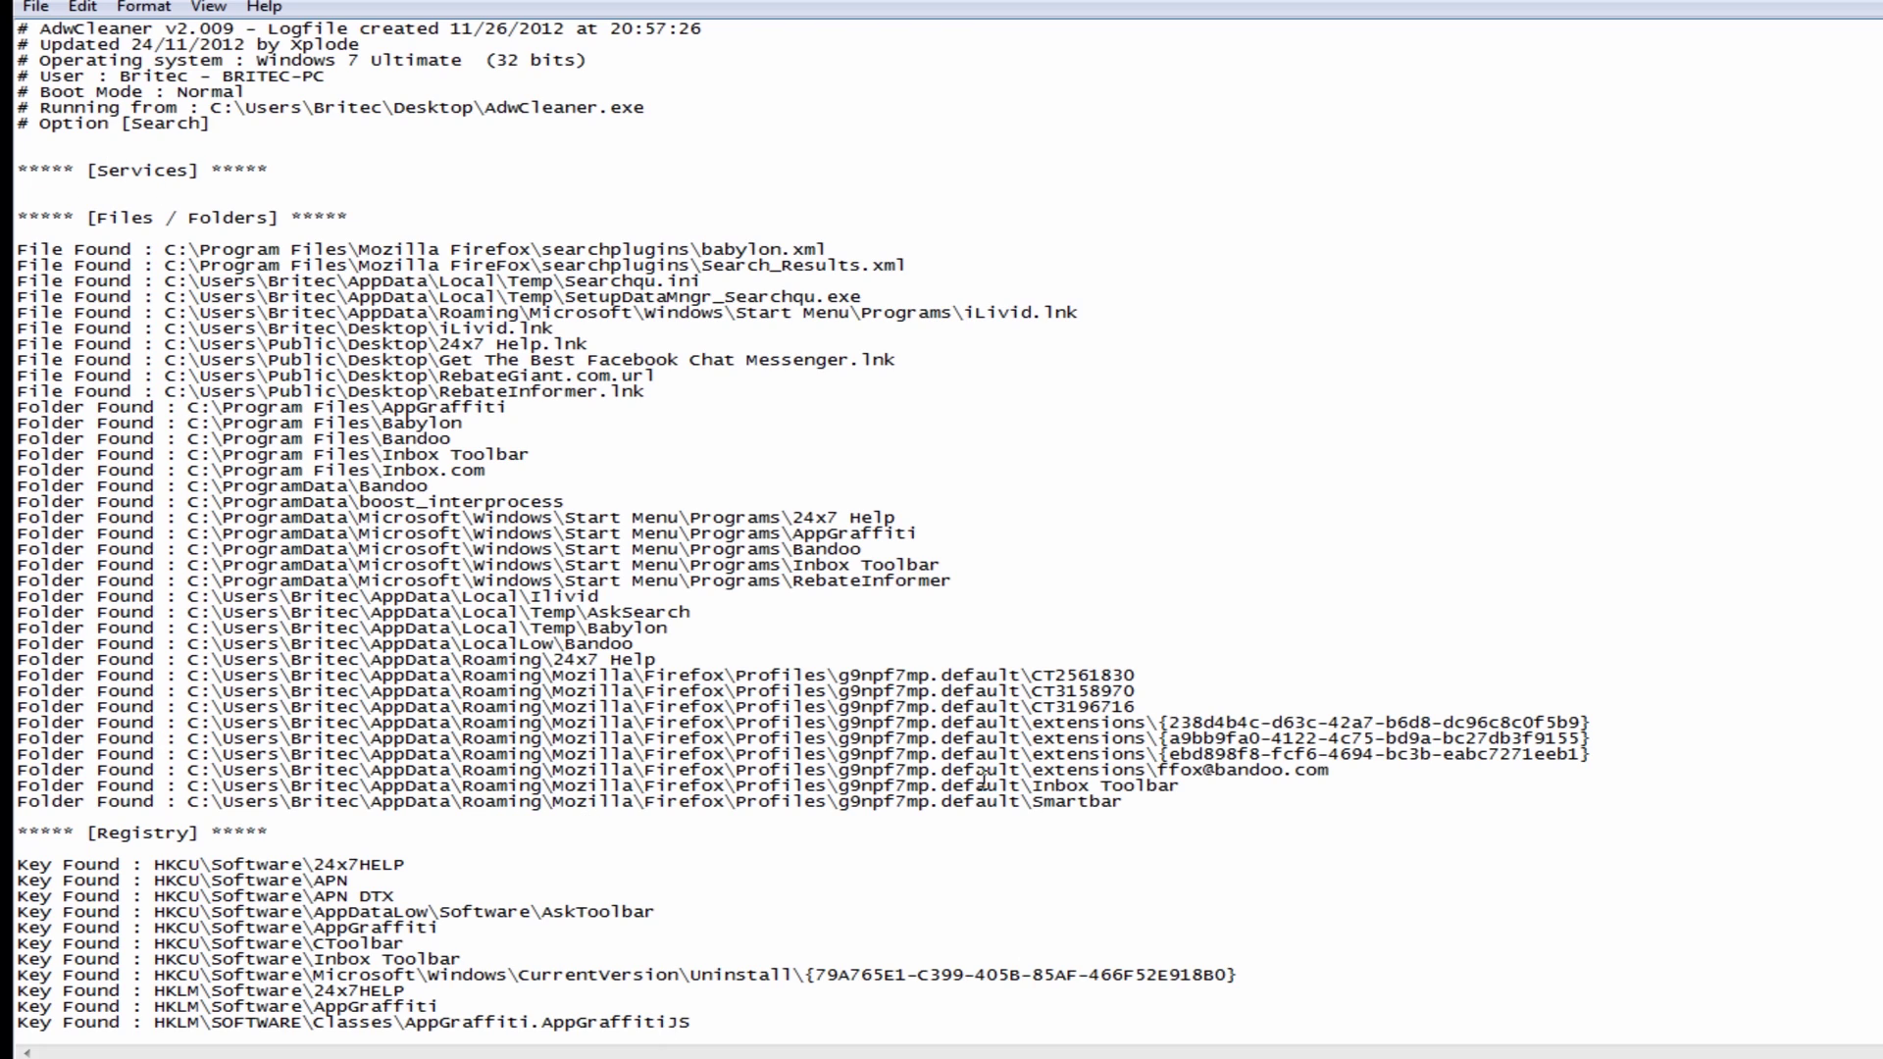
scroll(1163, 865, "down", 3)
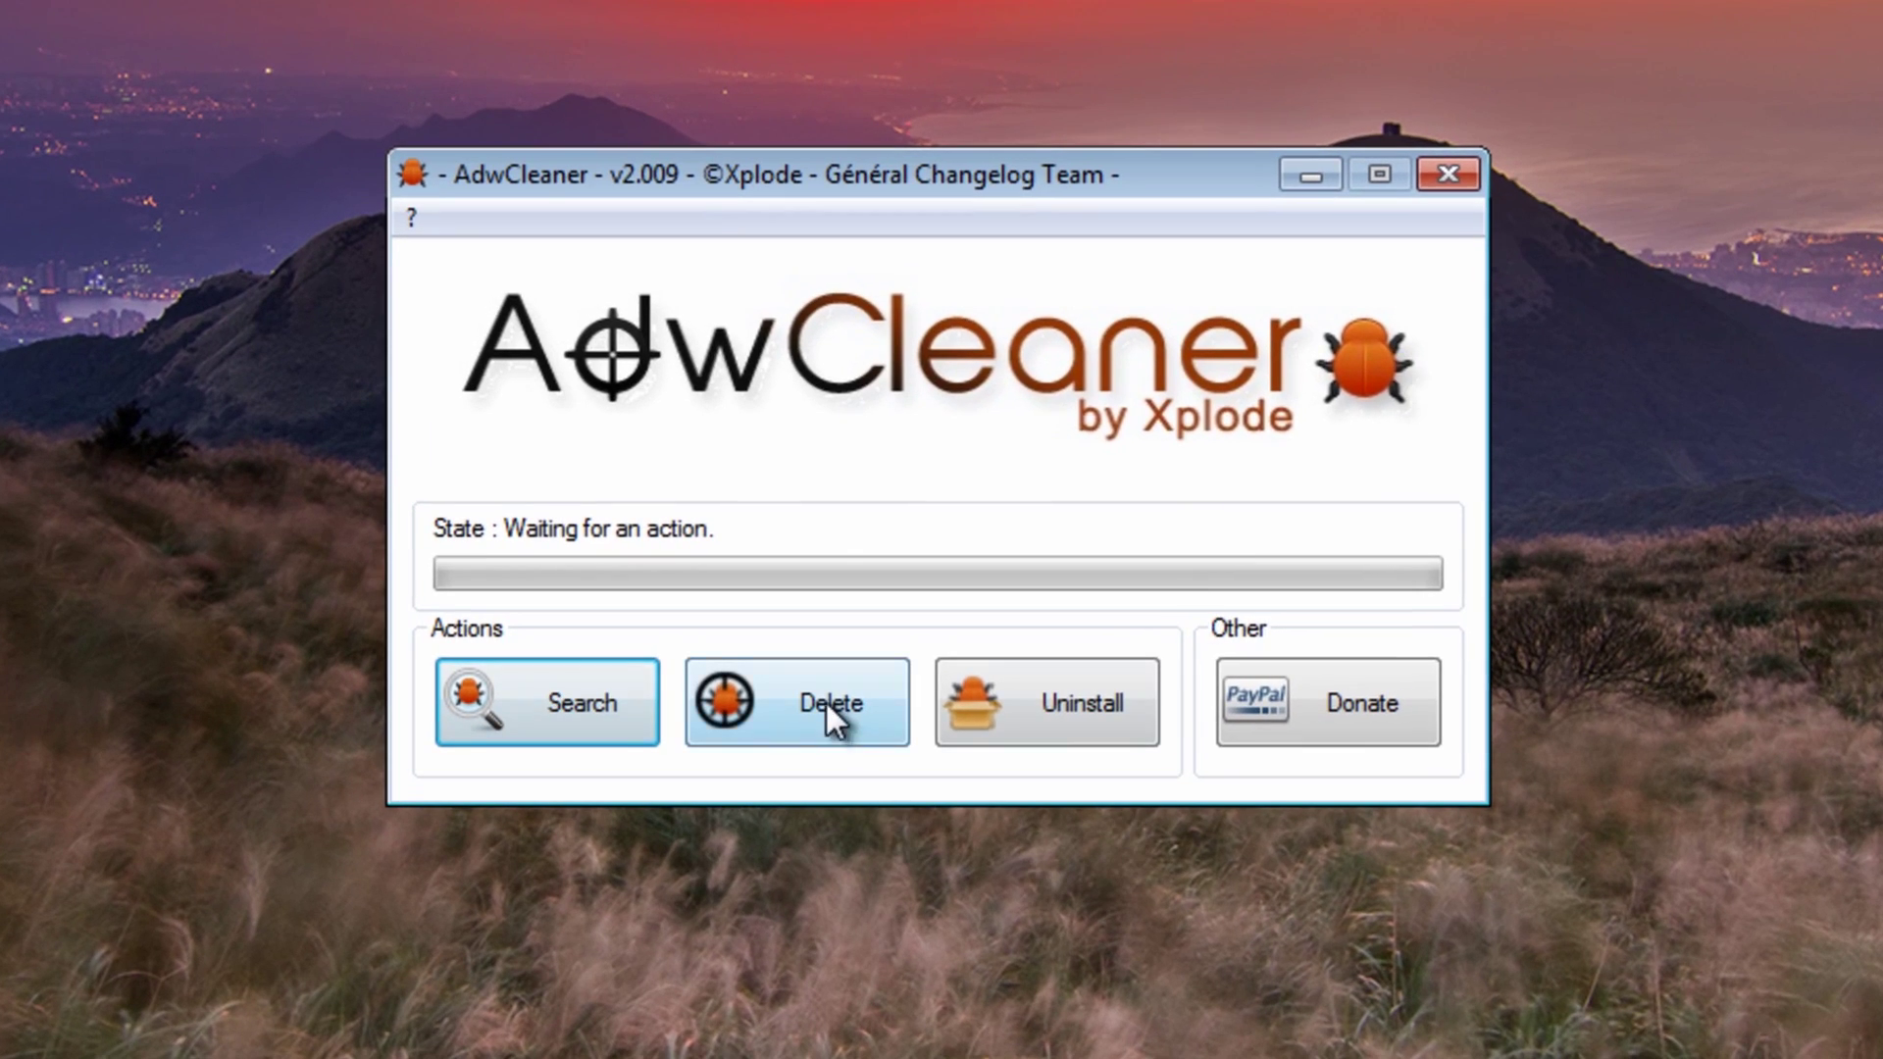
- Delete the detected adware with AdwCleaner, accepting the required restart, and look through the deletion log
left_click(826, 699)
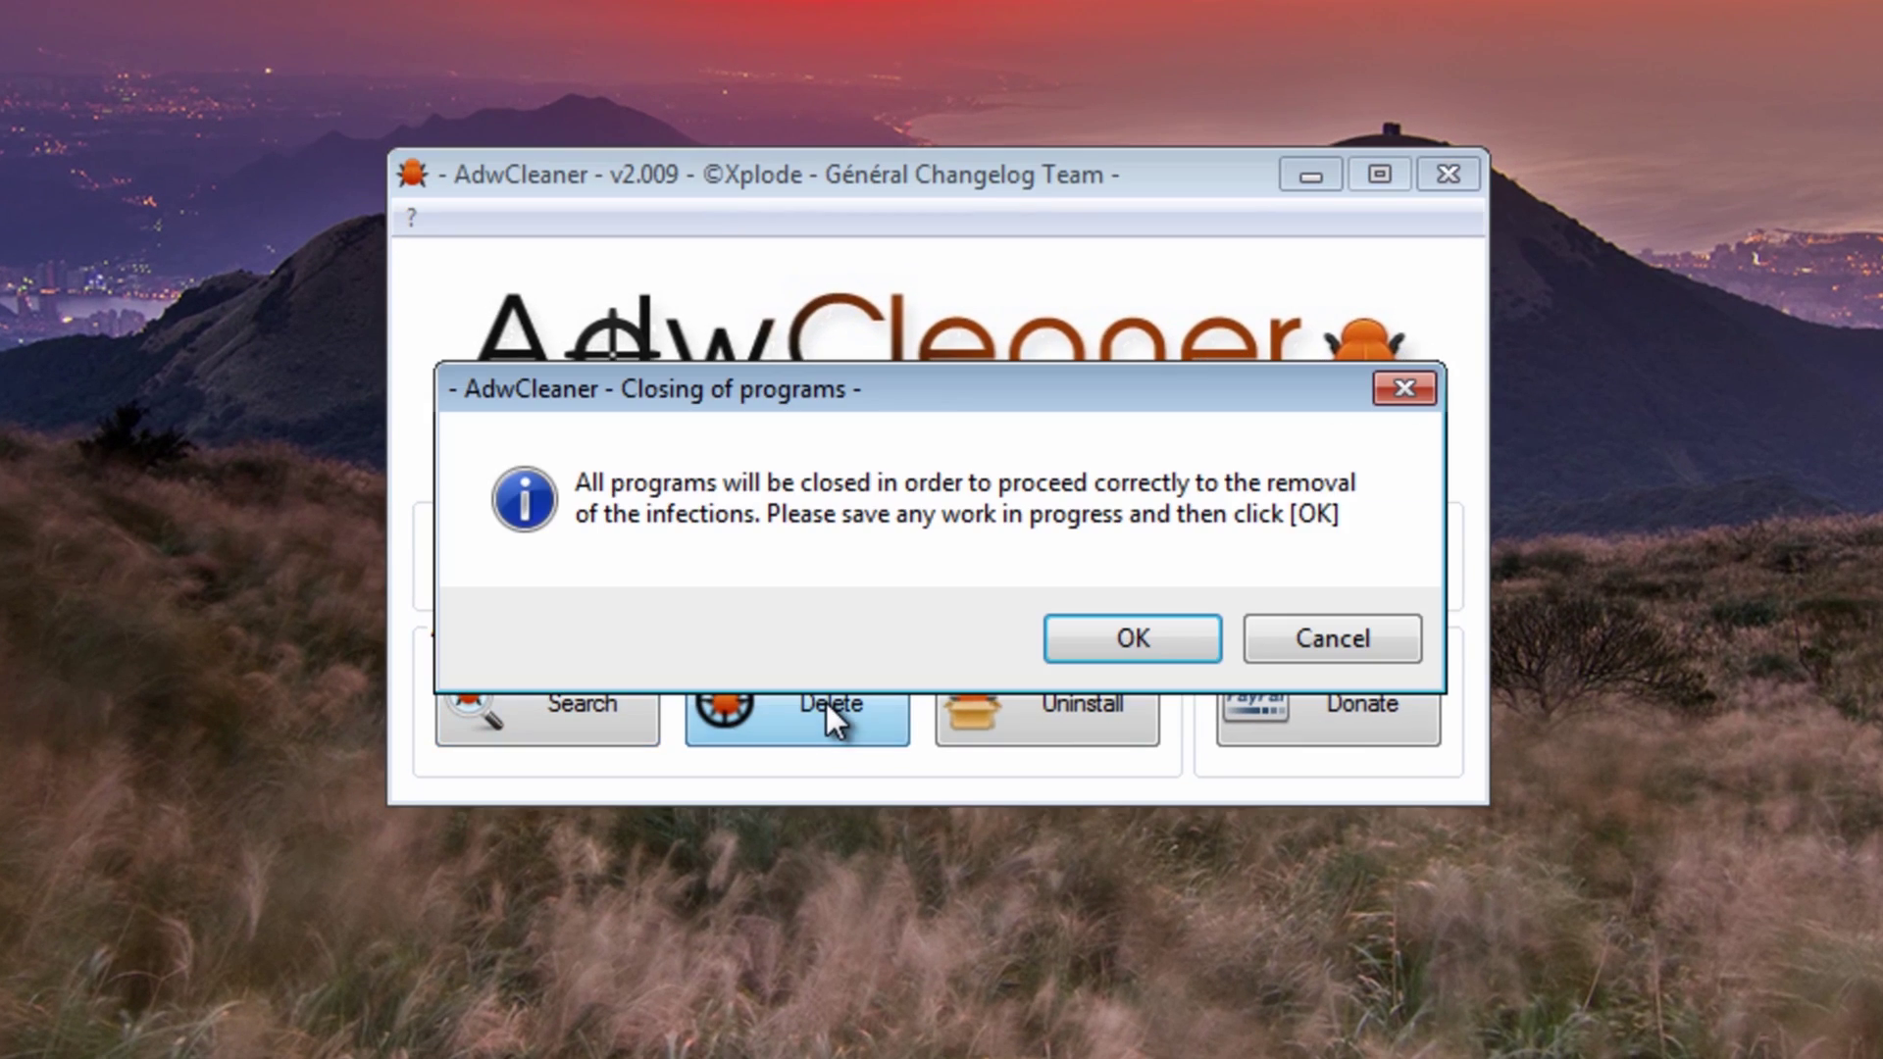
left_click(1132, 639)
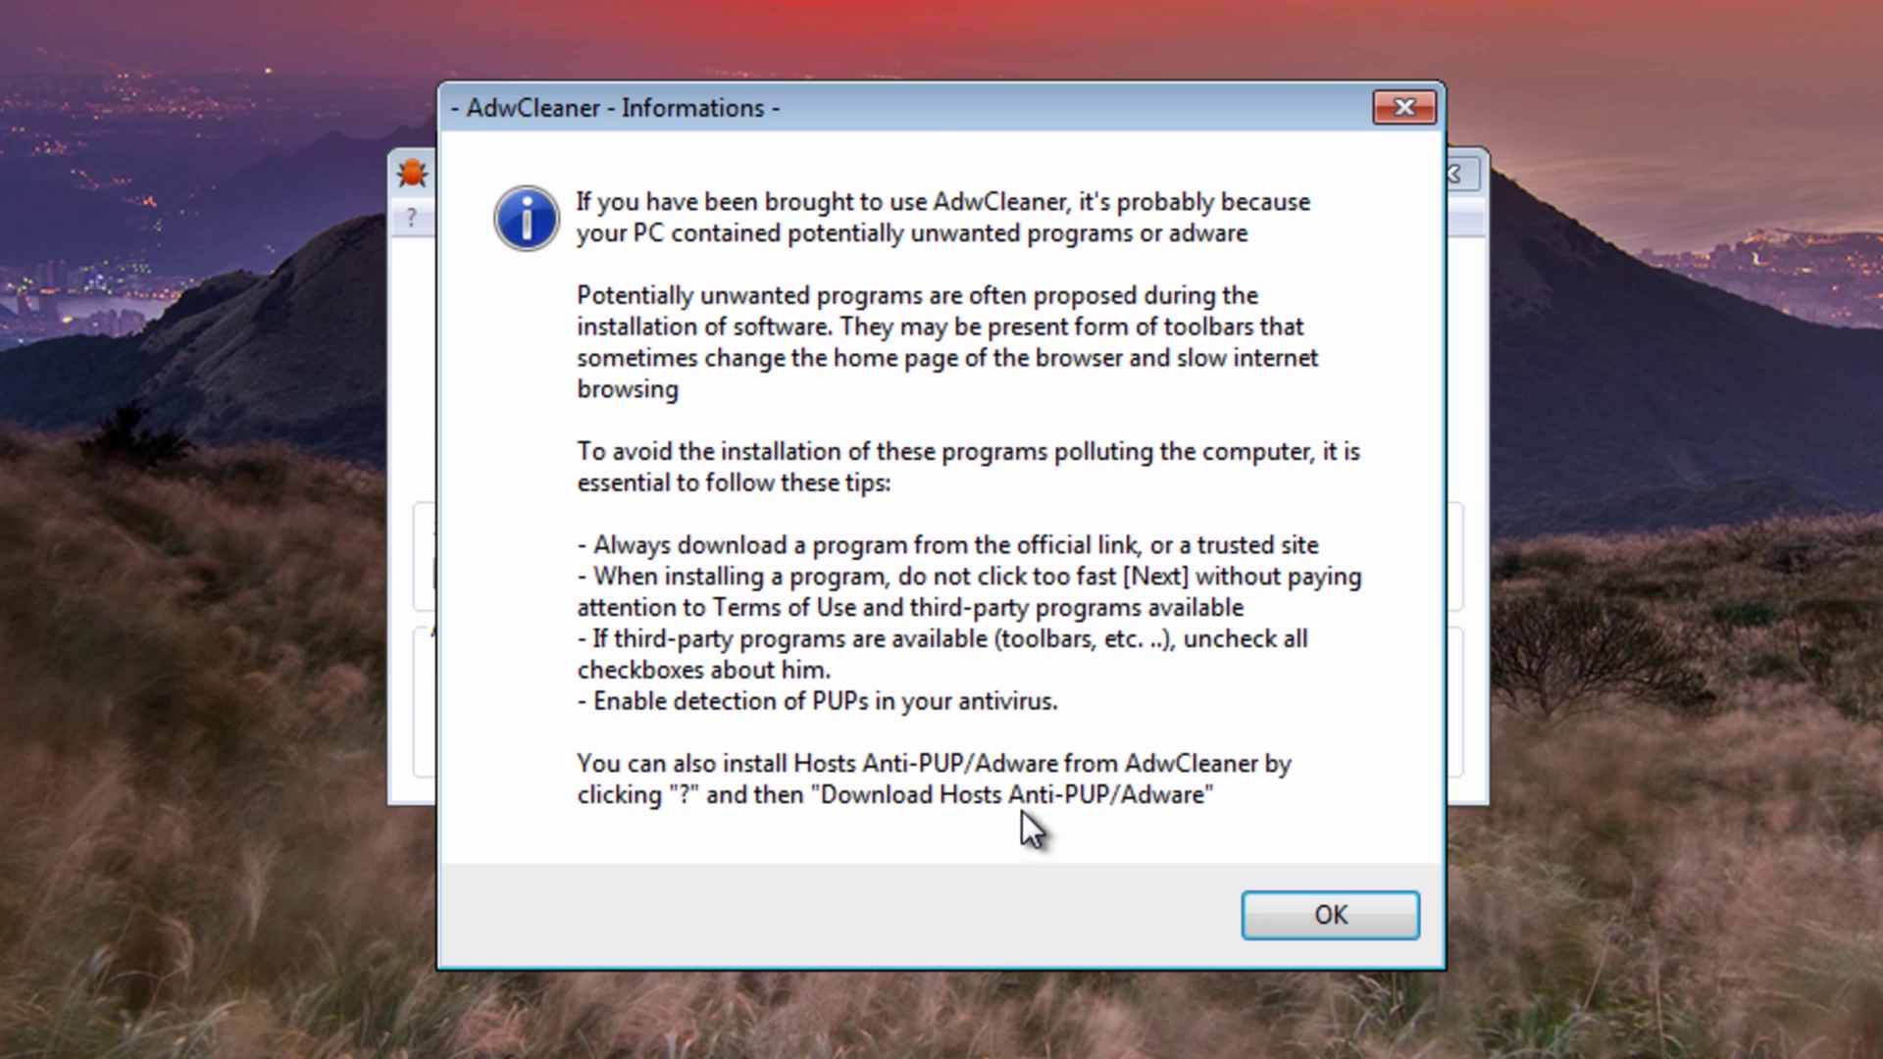
left_click(1328, 918)
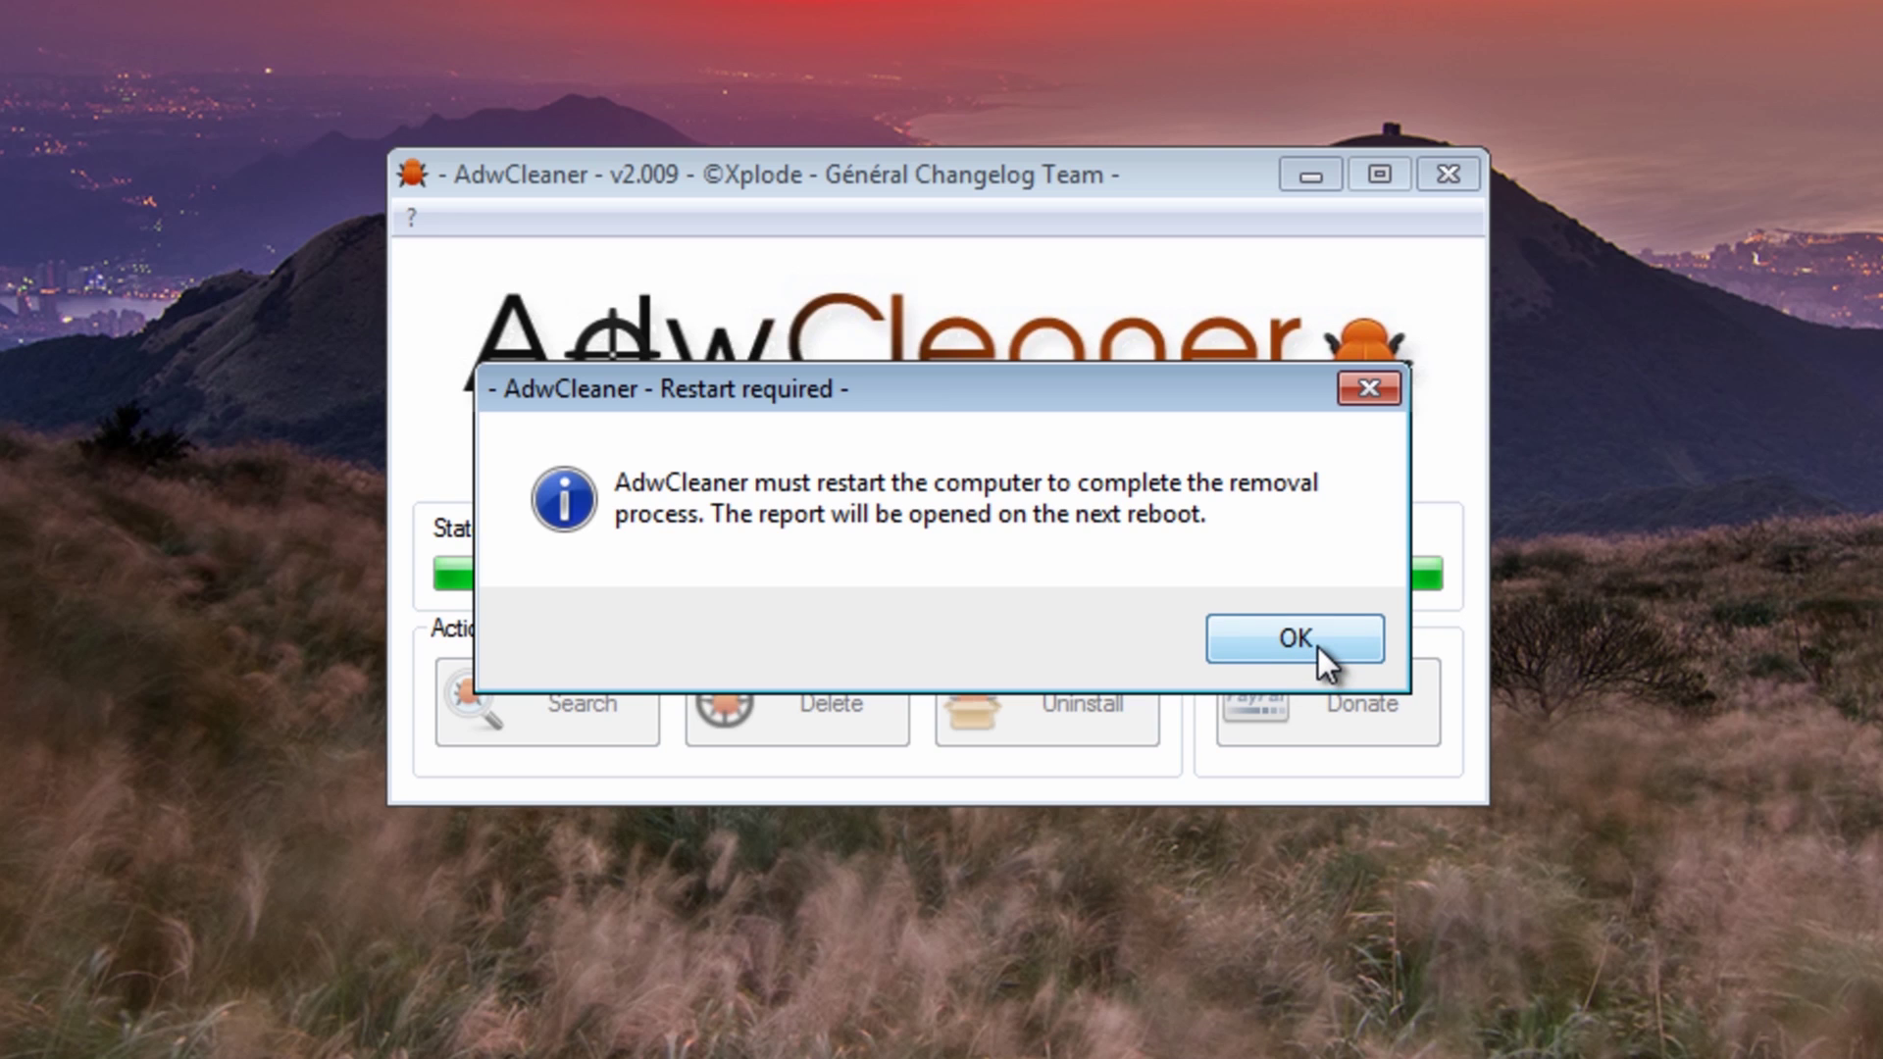
left_click(1318, 647)
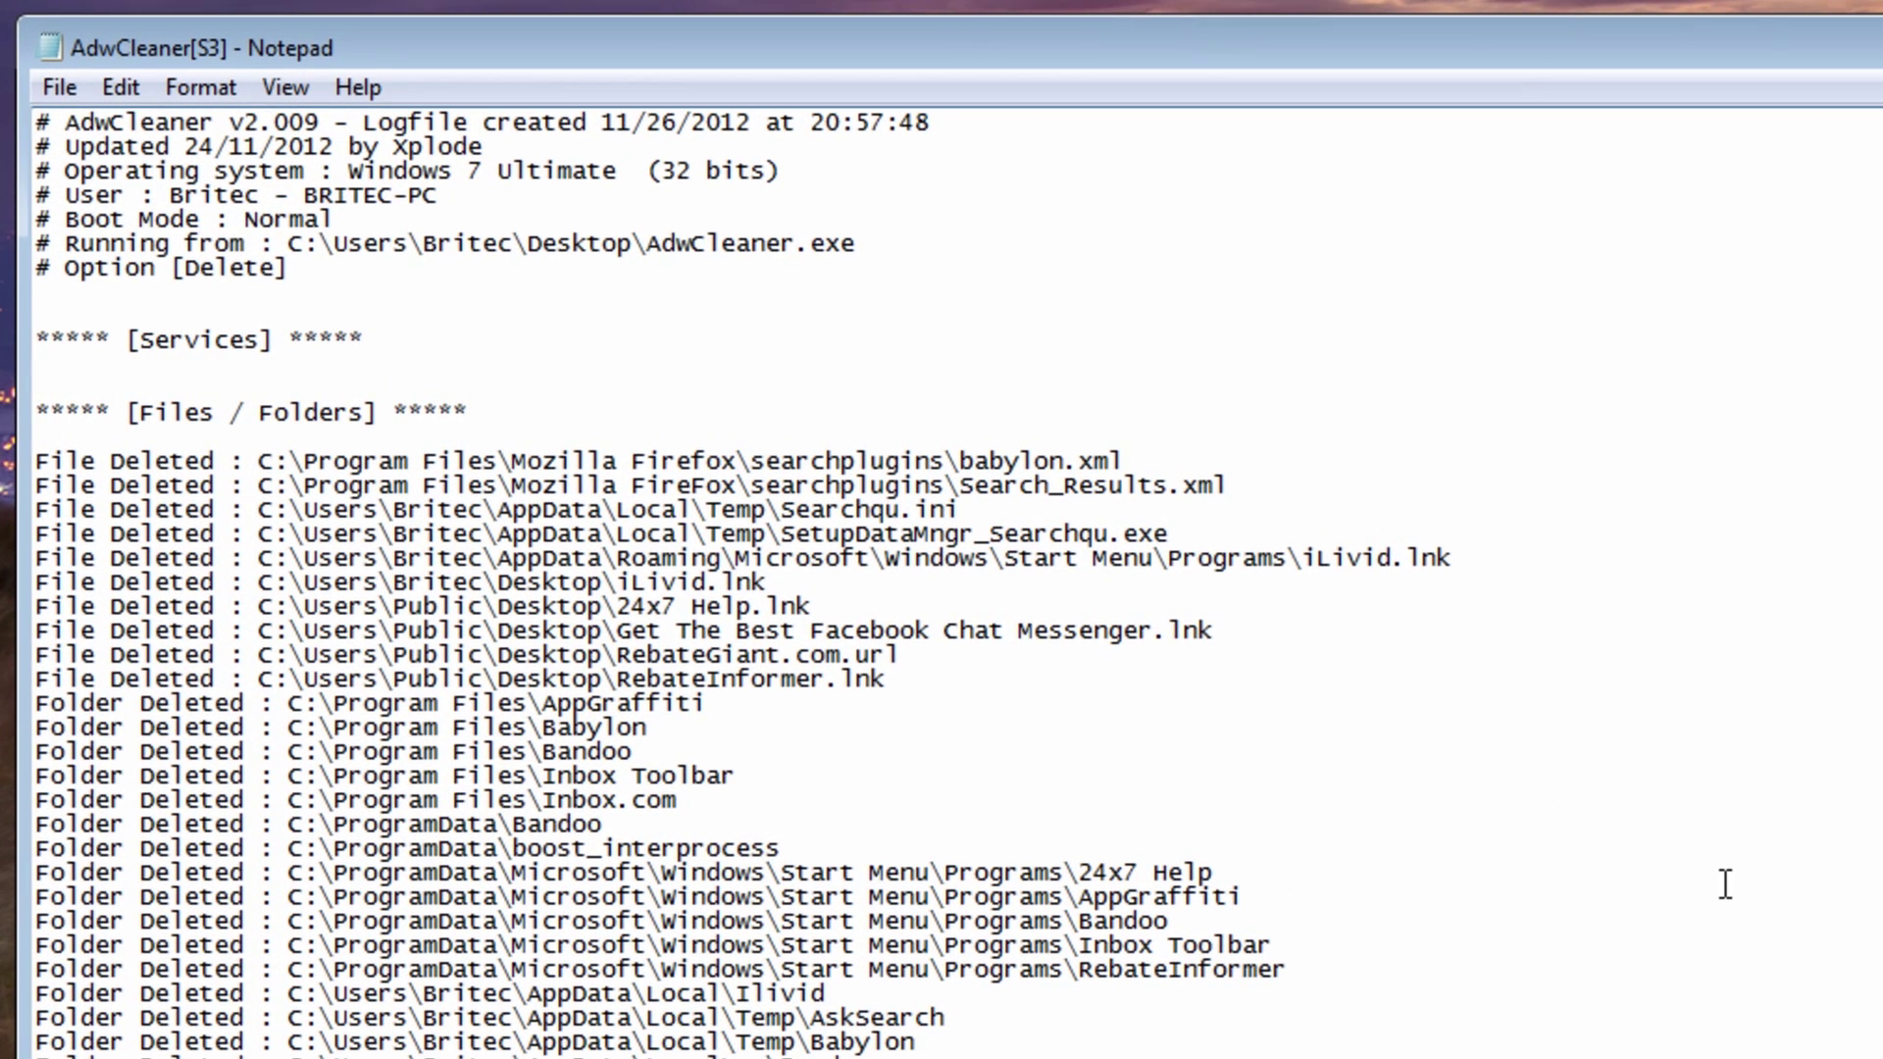
scroll(745, 584, "down", 18)
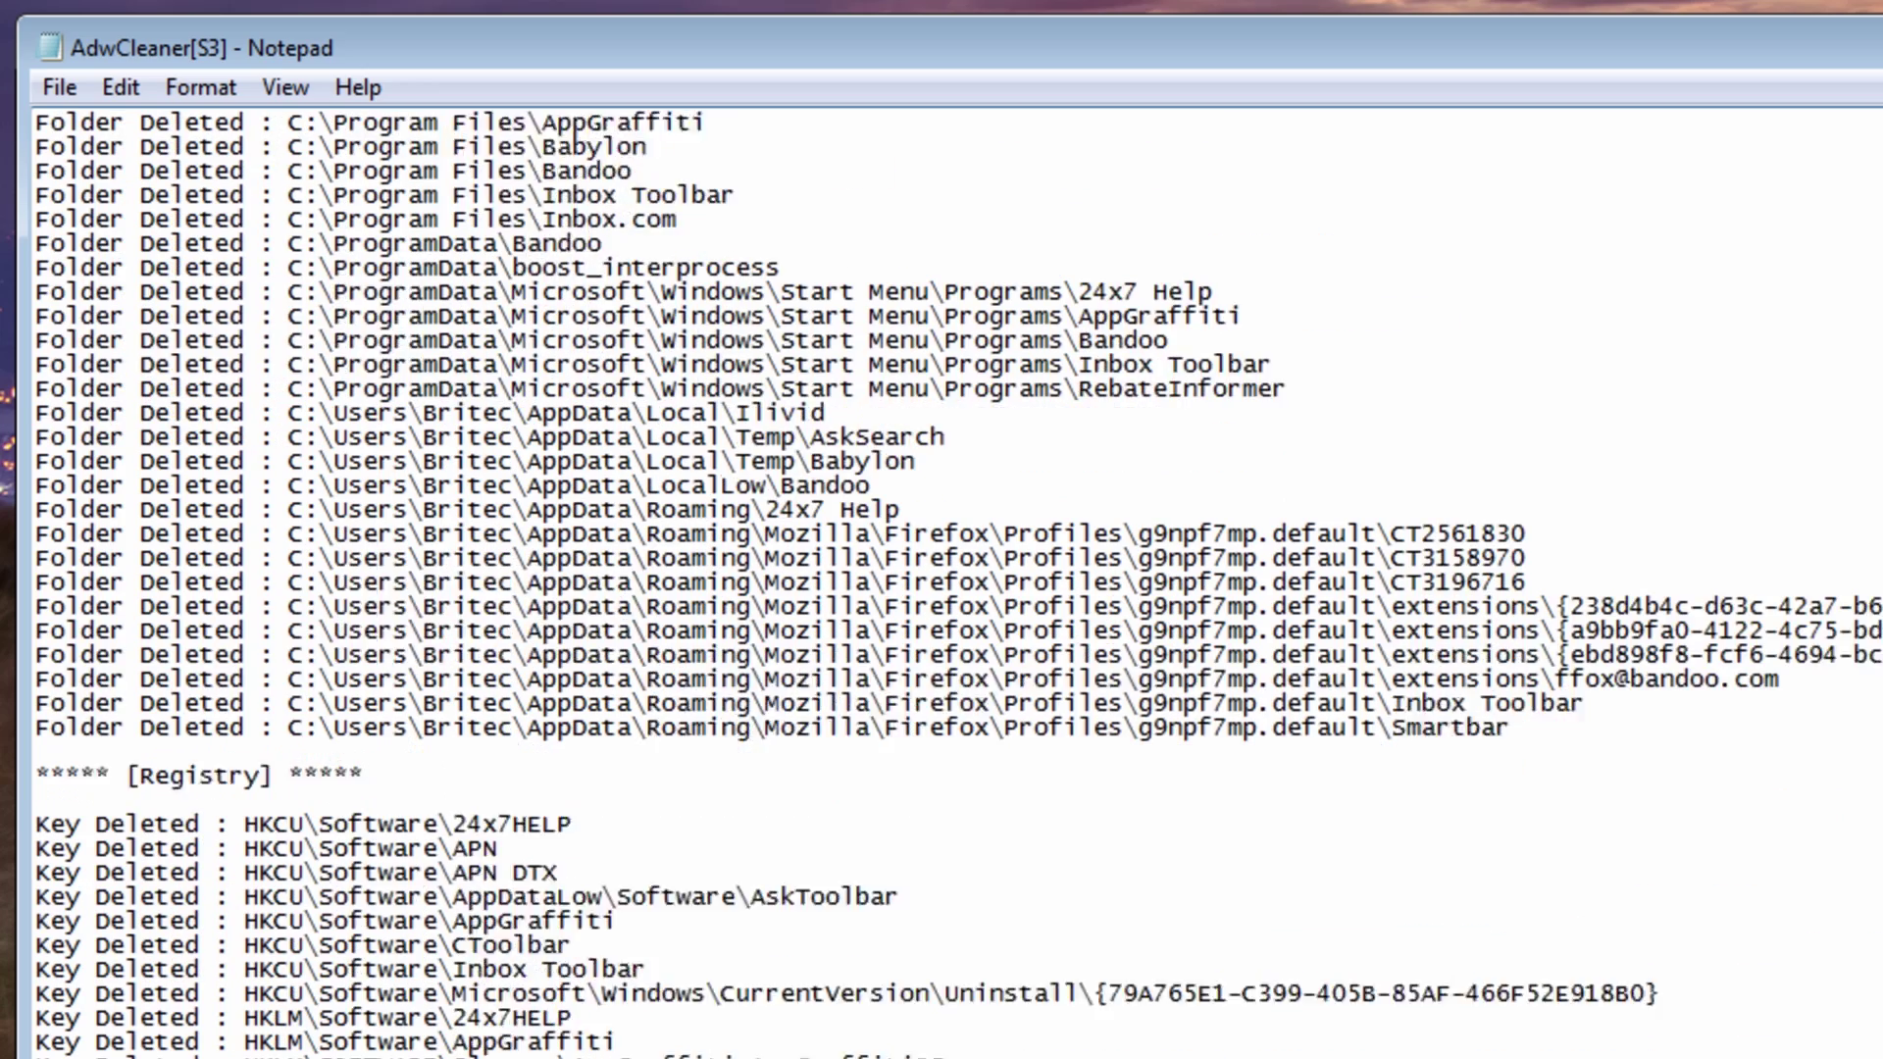
scroll(746, 584, "down", 13)
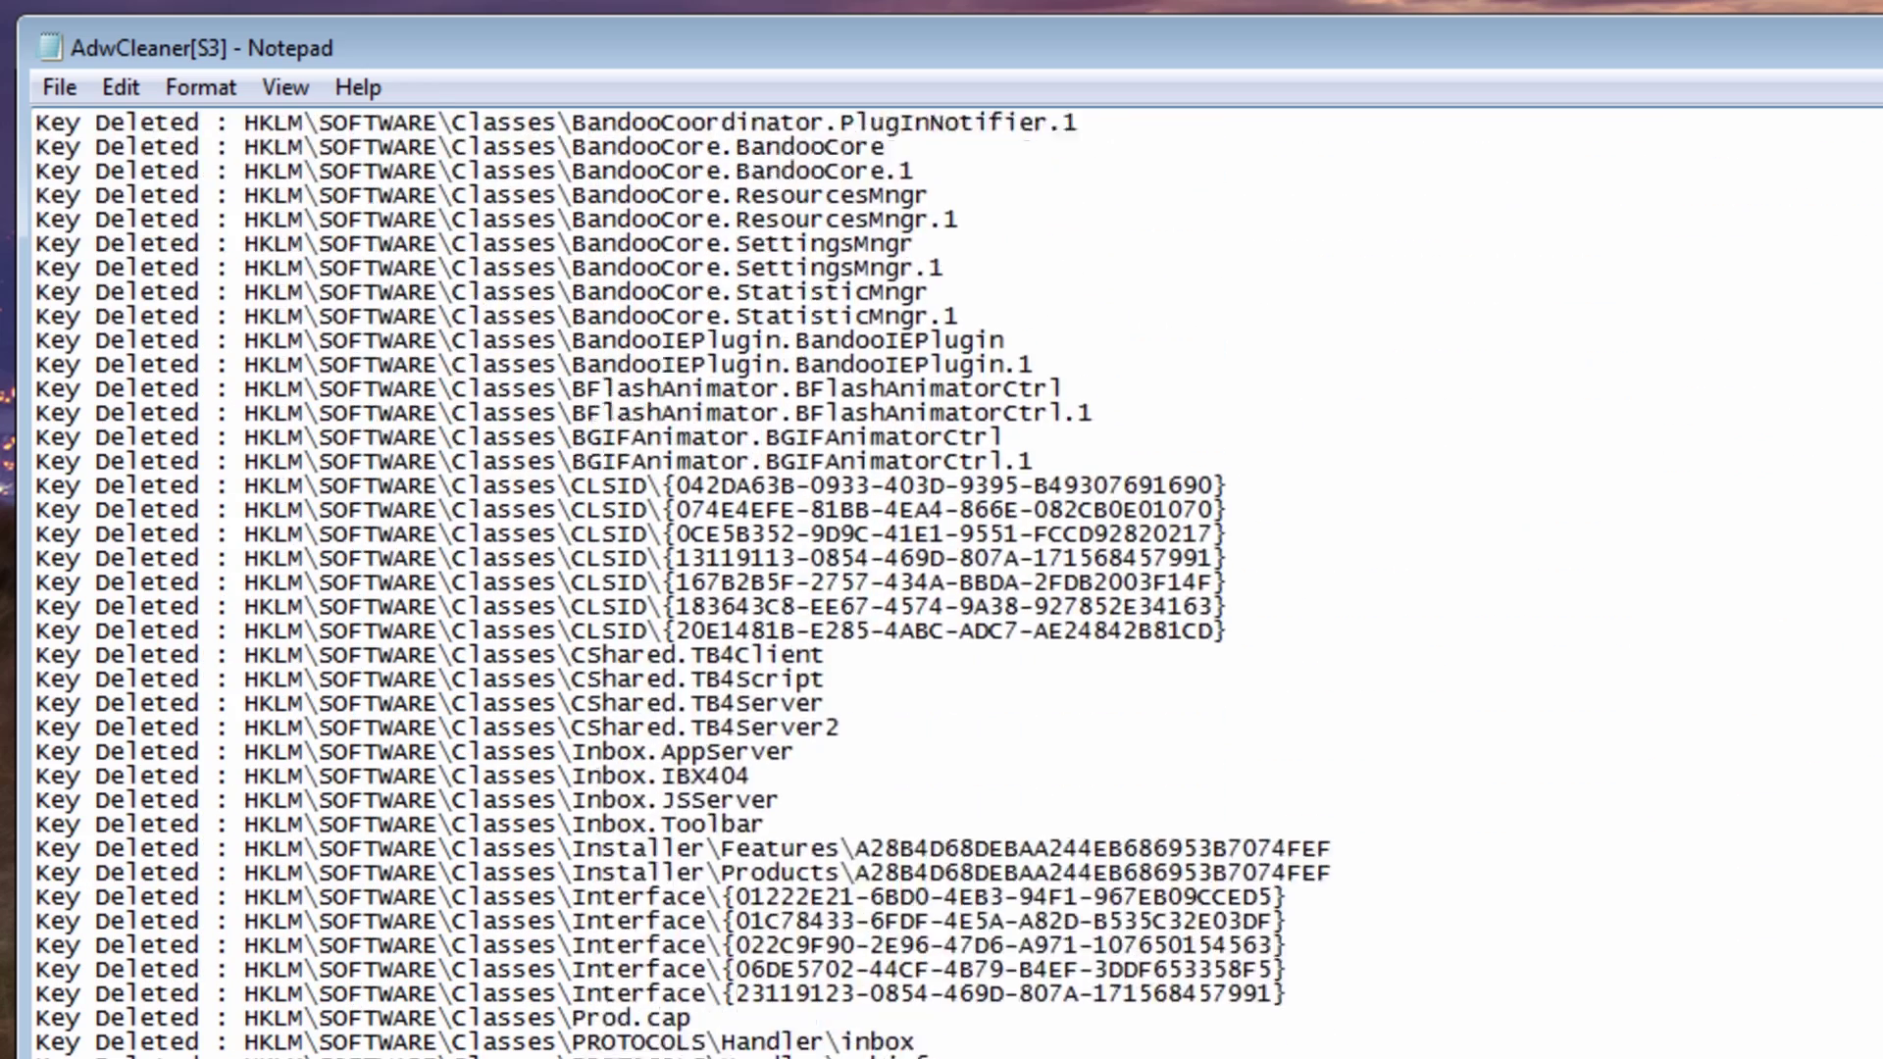
scroll(745, 583, "down", 10)
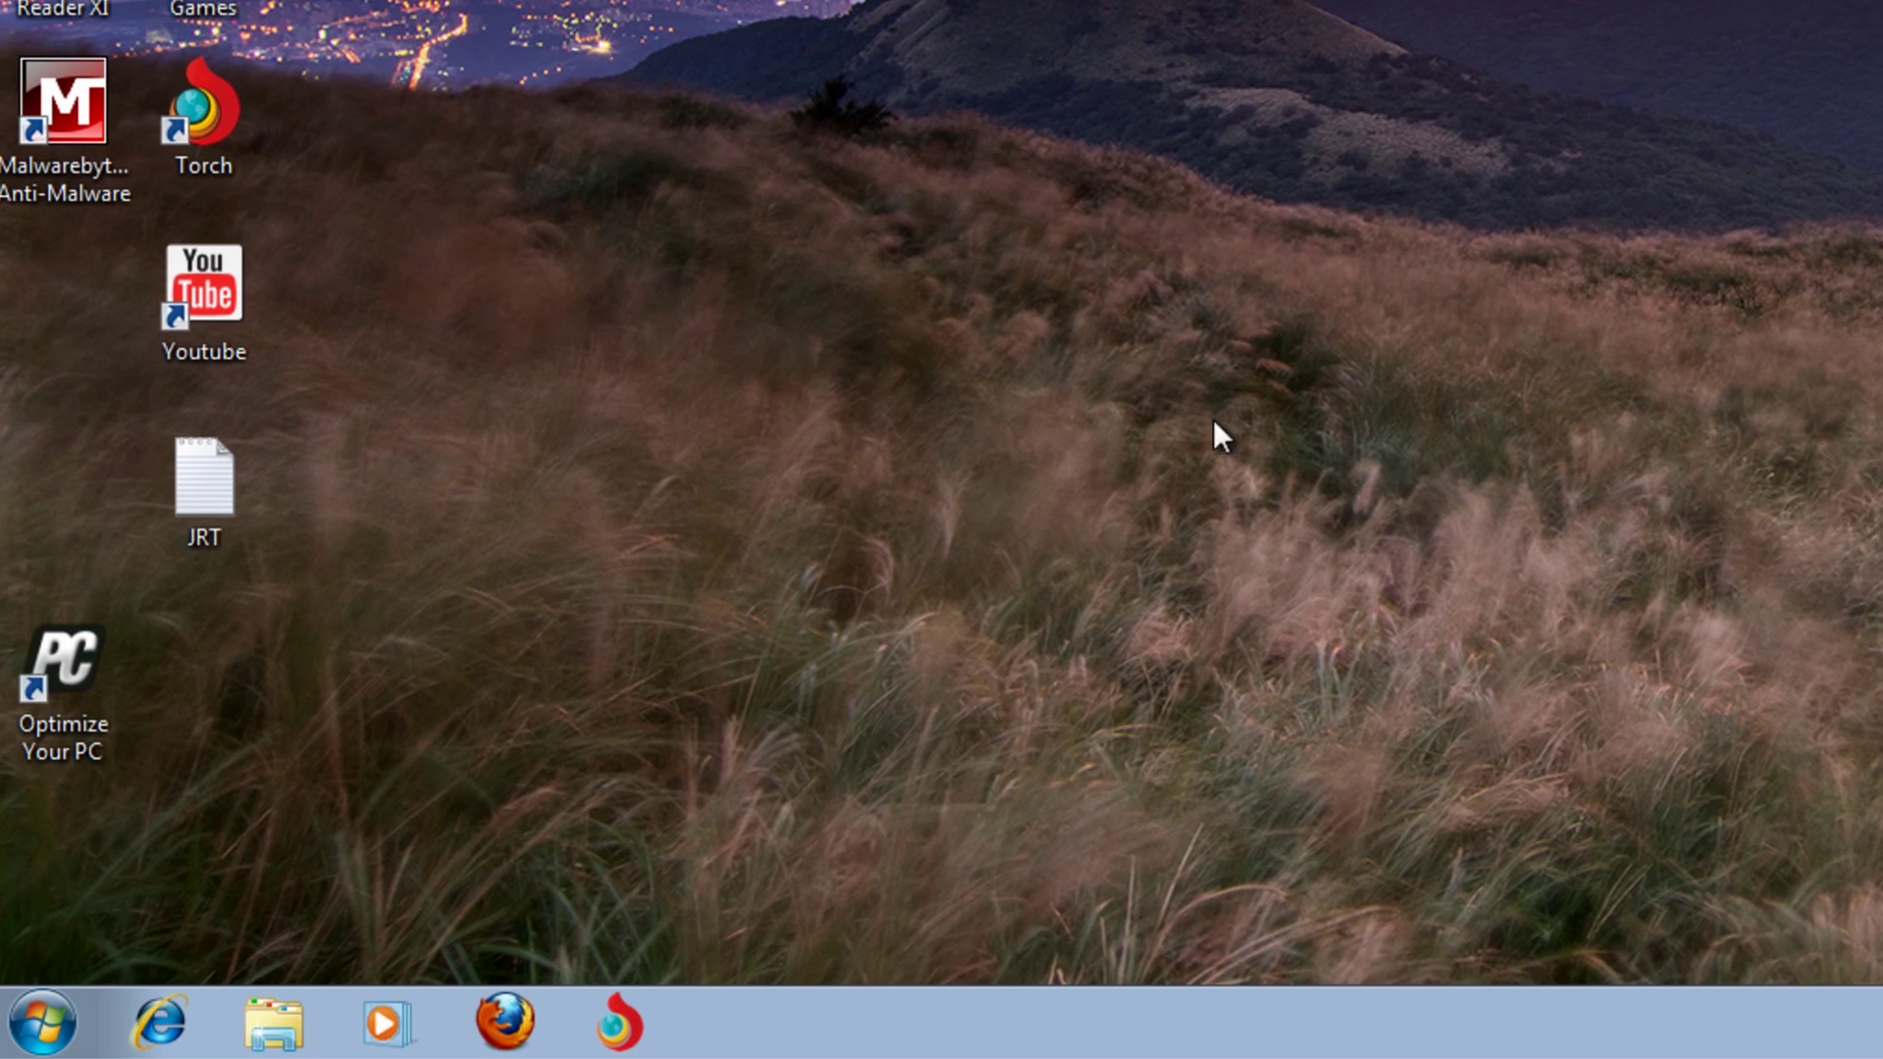
- Open Programs and Features in Control Panel and check the installed programs for leftover unwanted software such as Online Vault
left_click(41, 1021)
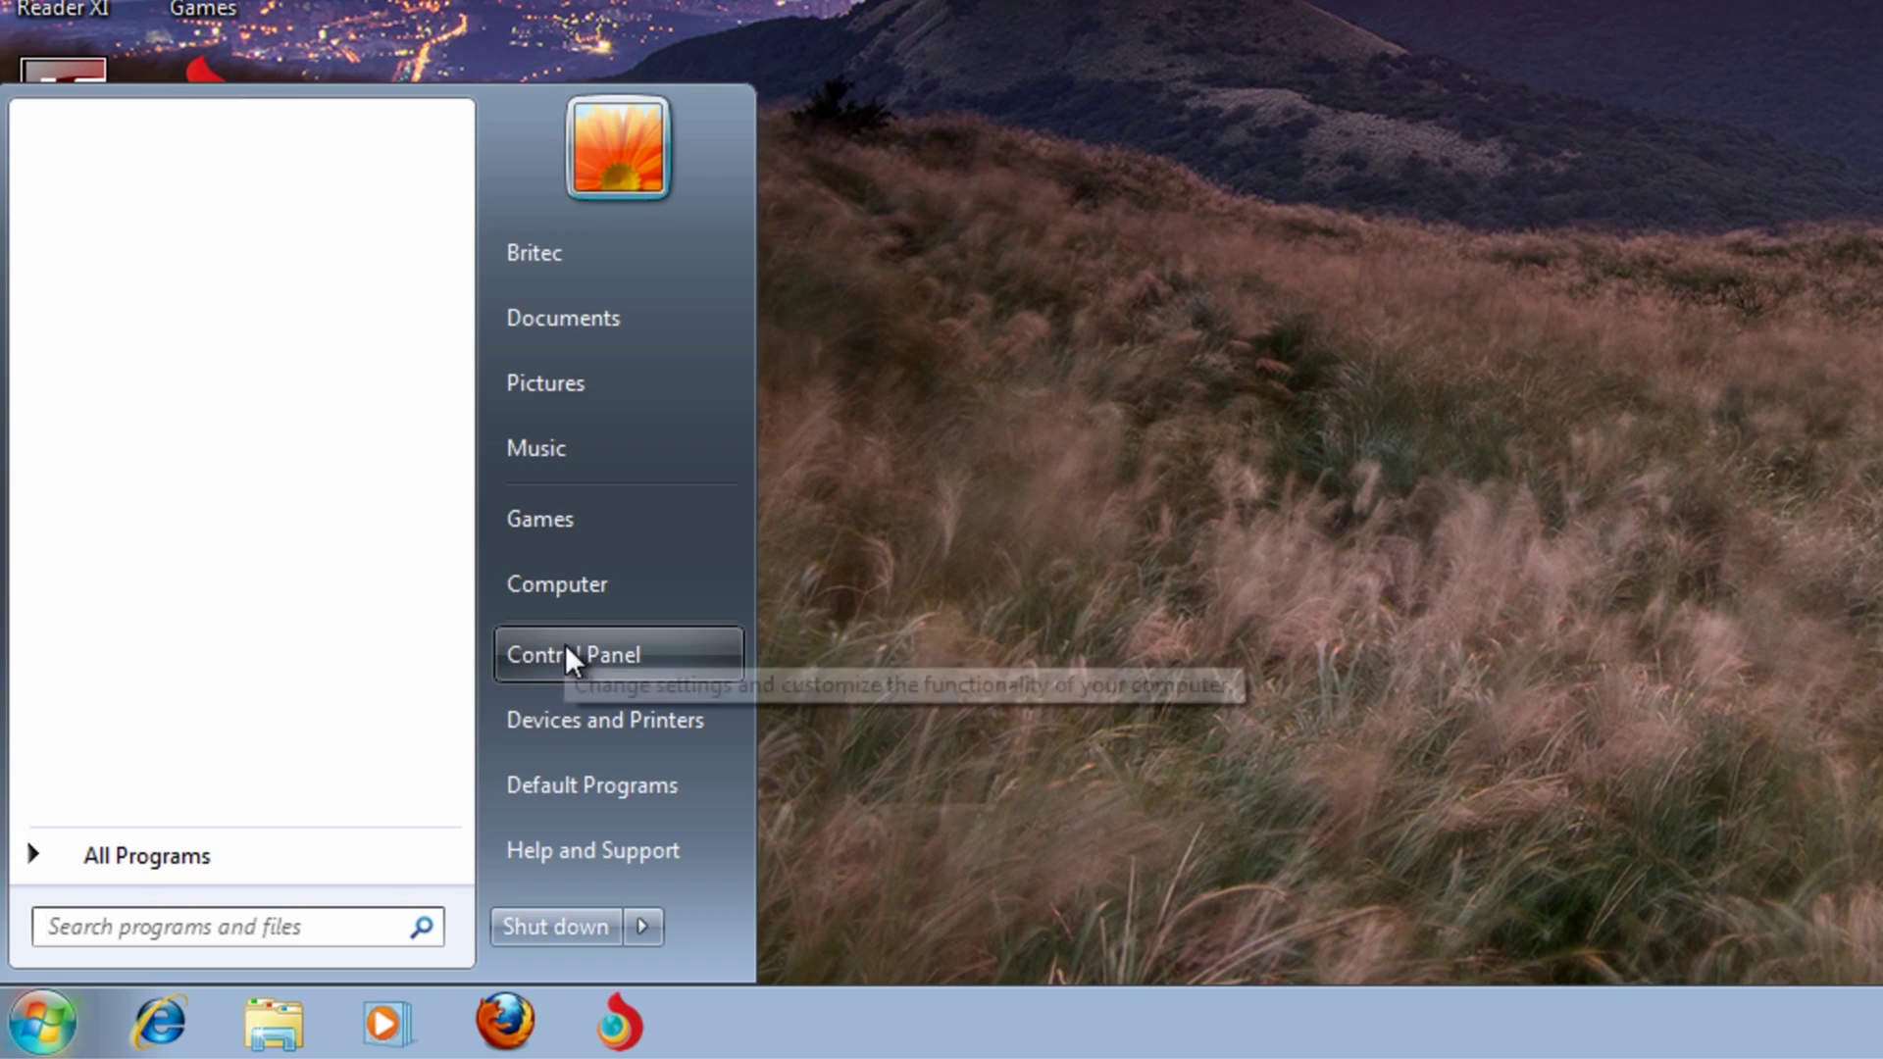
left_click(567, 655)
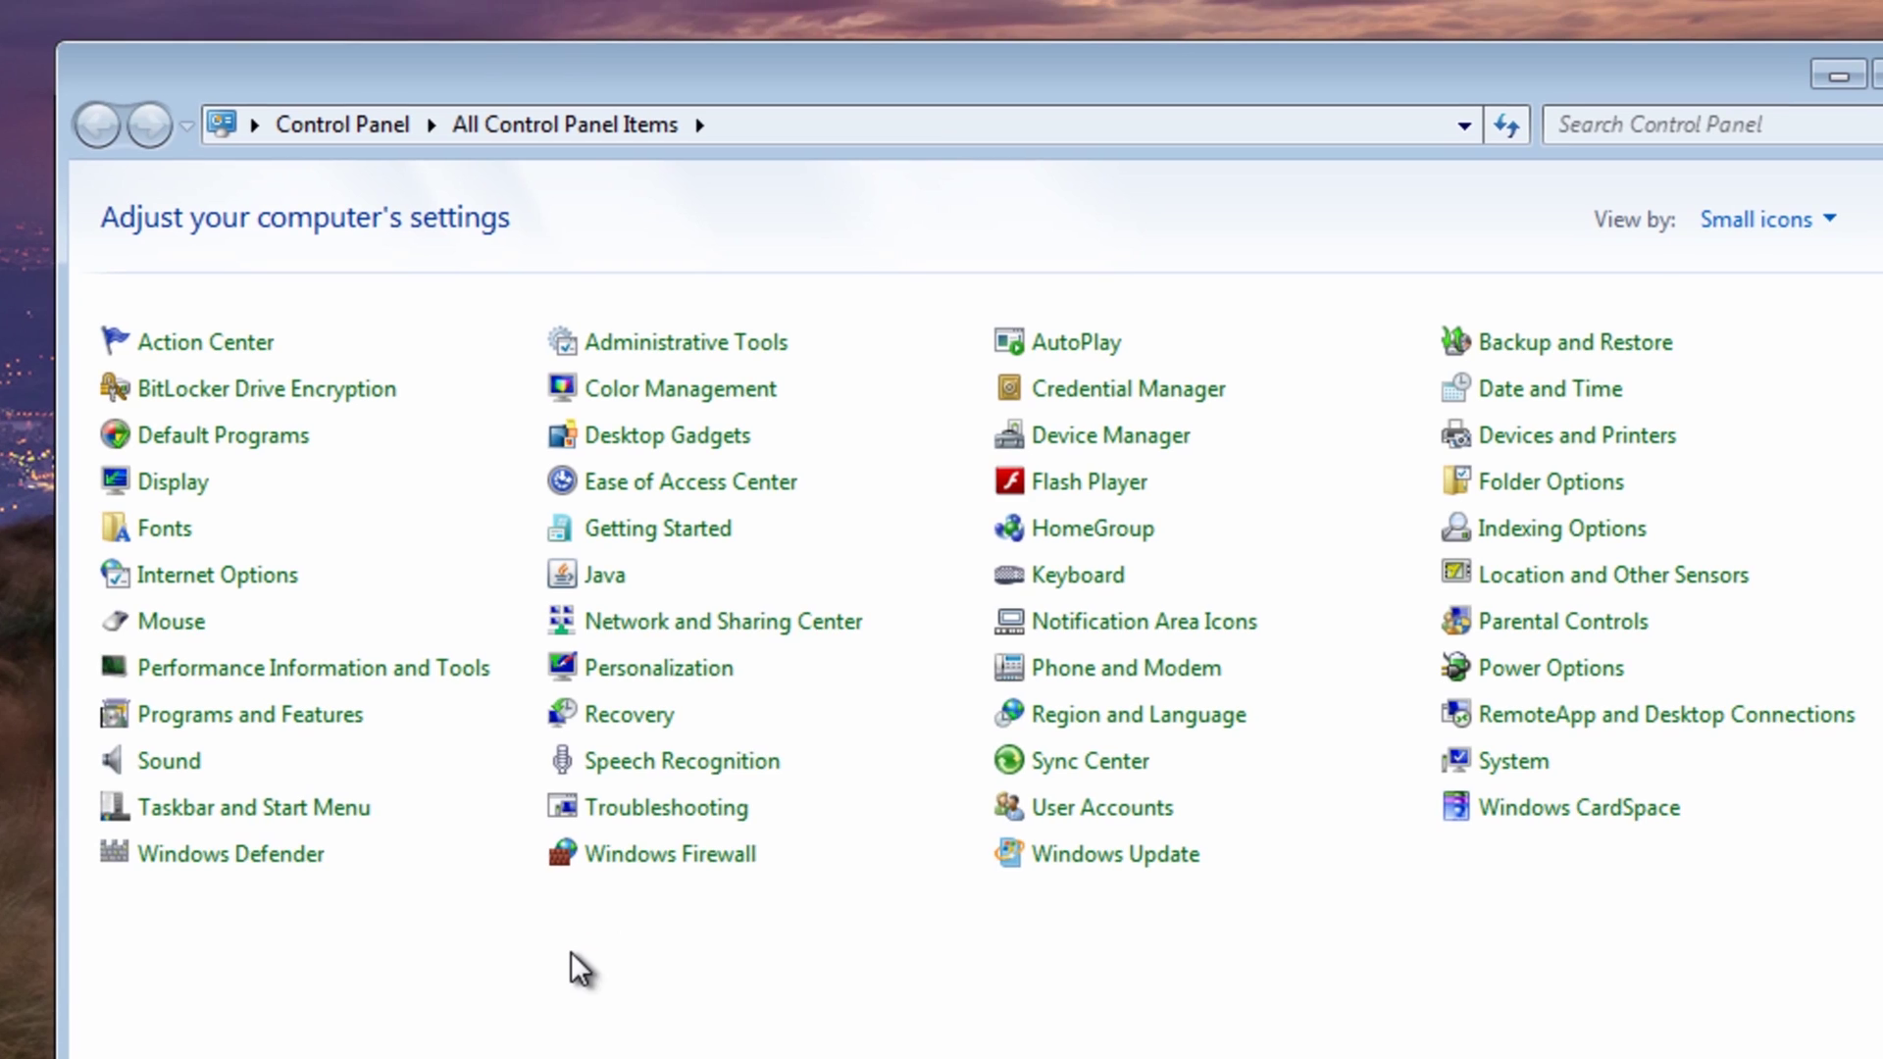
left_click(257, 723)
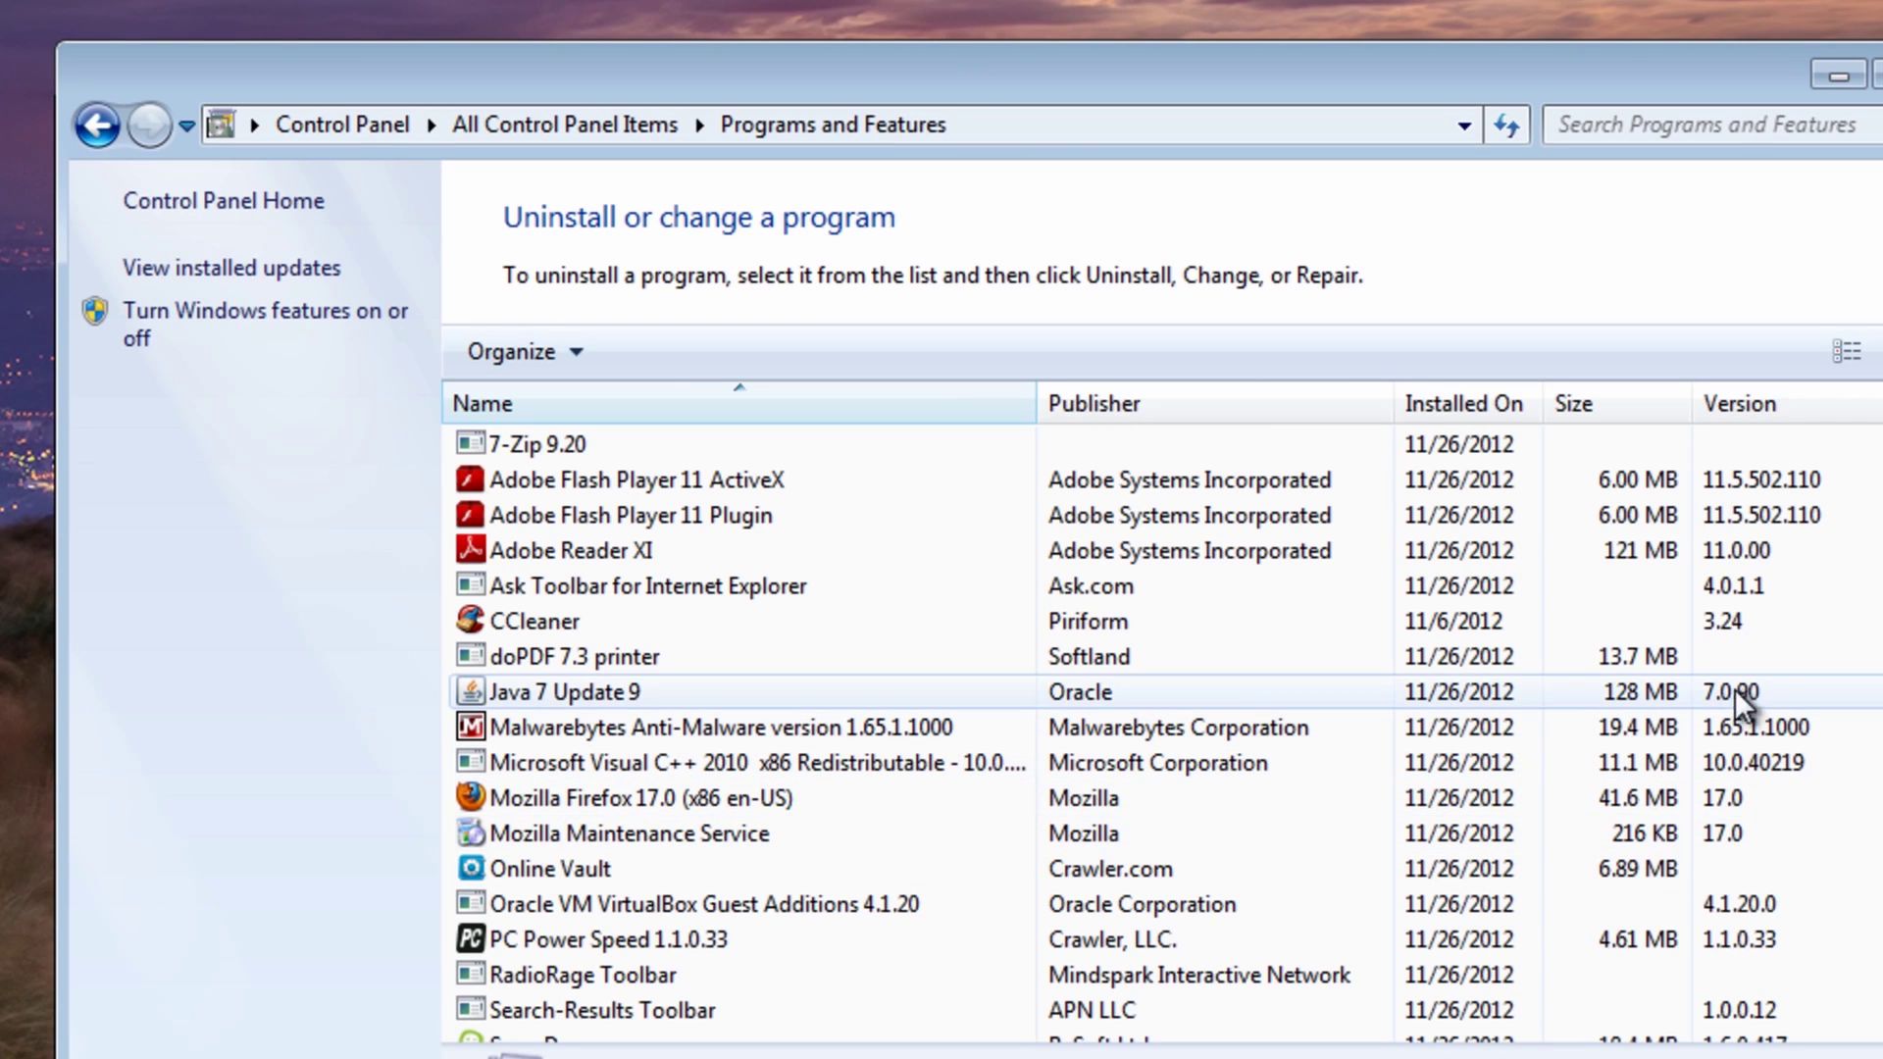
left_click(577, 873)
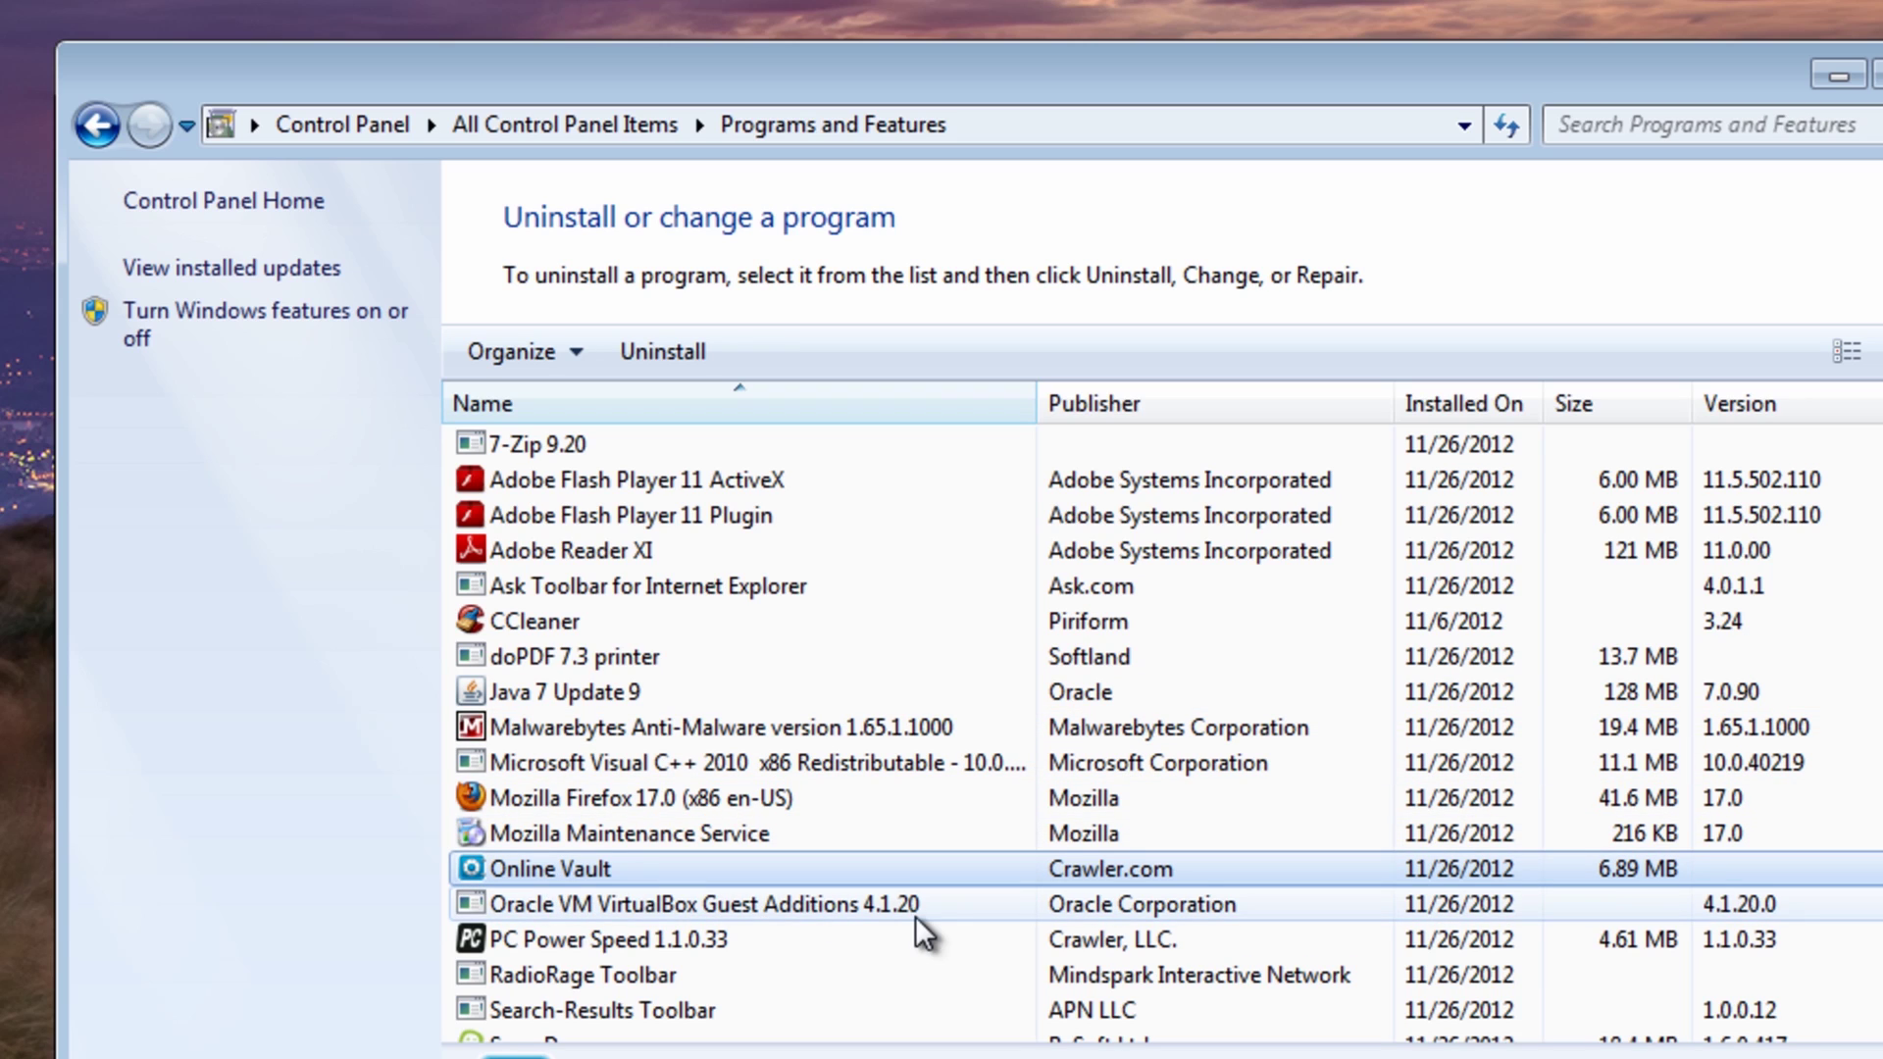
scroll(915, 920, "down", 1)
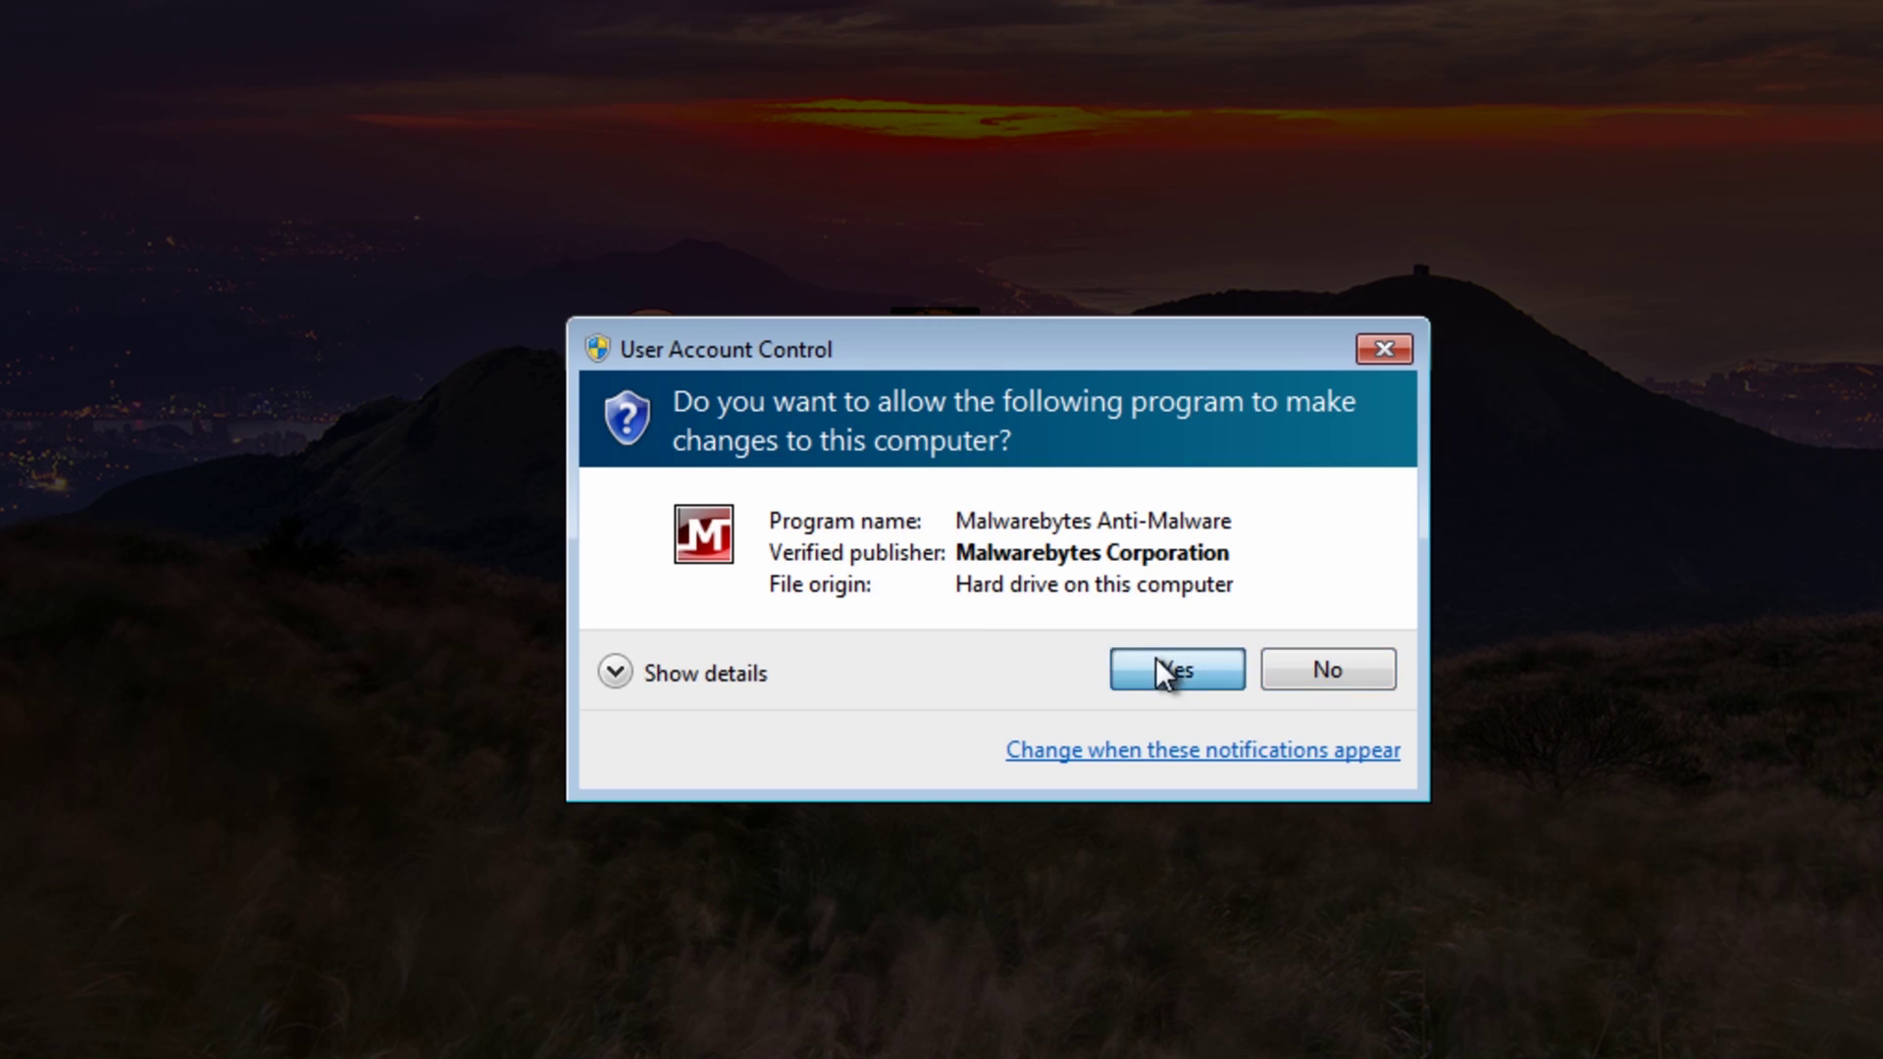
- Allow Malwarebytes Anti-Malware to make changes to the computer and check for database updates
left_click(1158, 671)
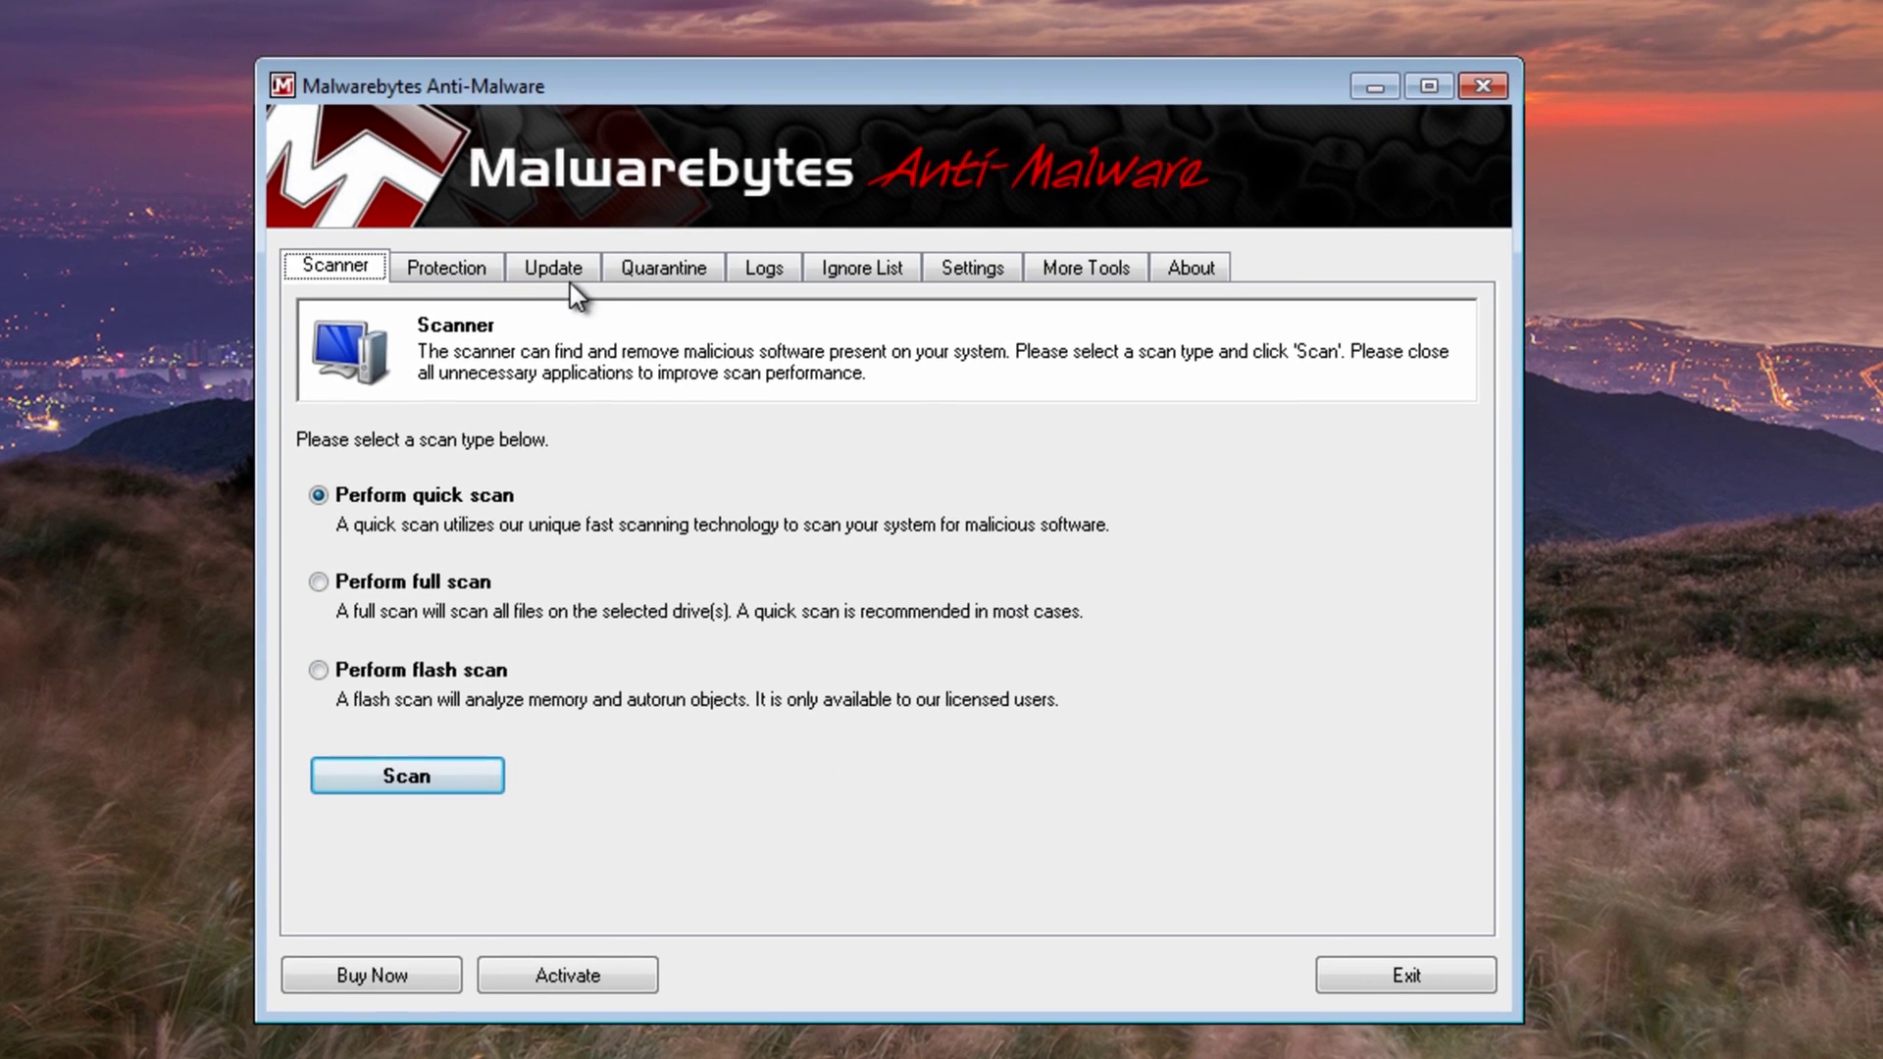
left_click(565, 267)
left_click(508, 594)
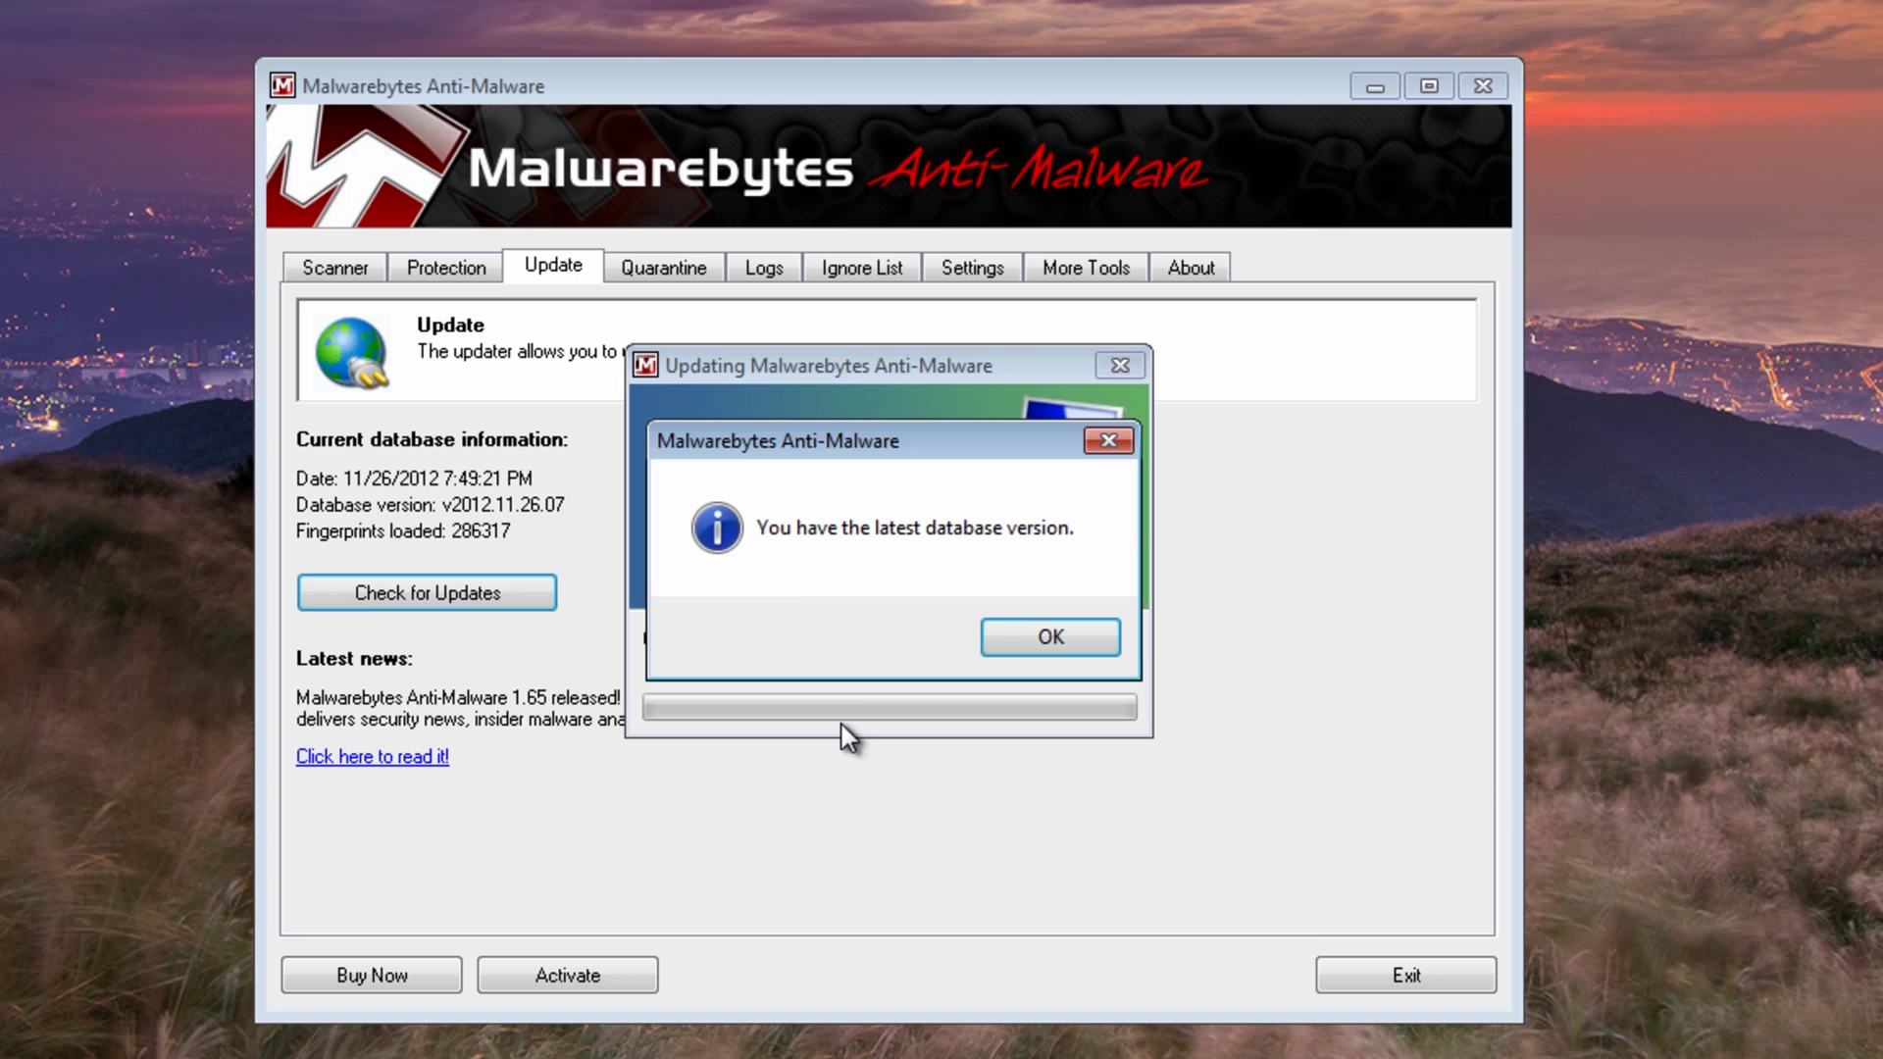
left_click(1048, 635)
- Run a quick scan with Malwarebytes and display the list of detected objects
left_click(326, 273)
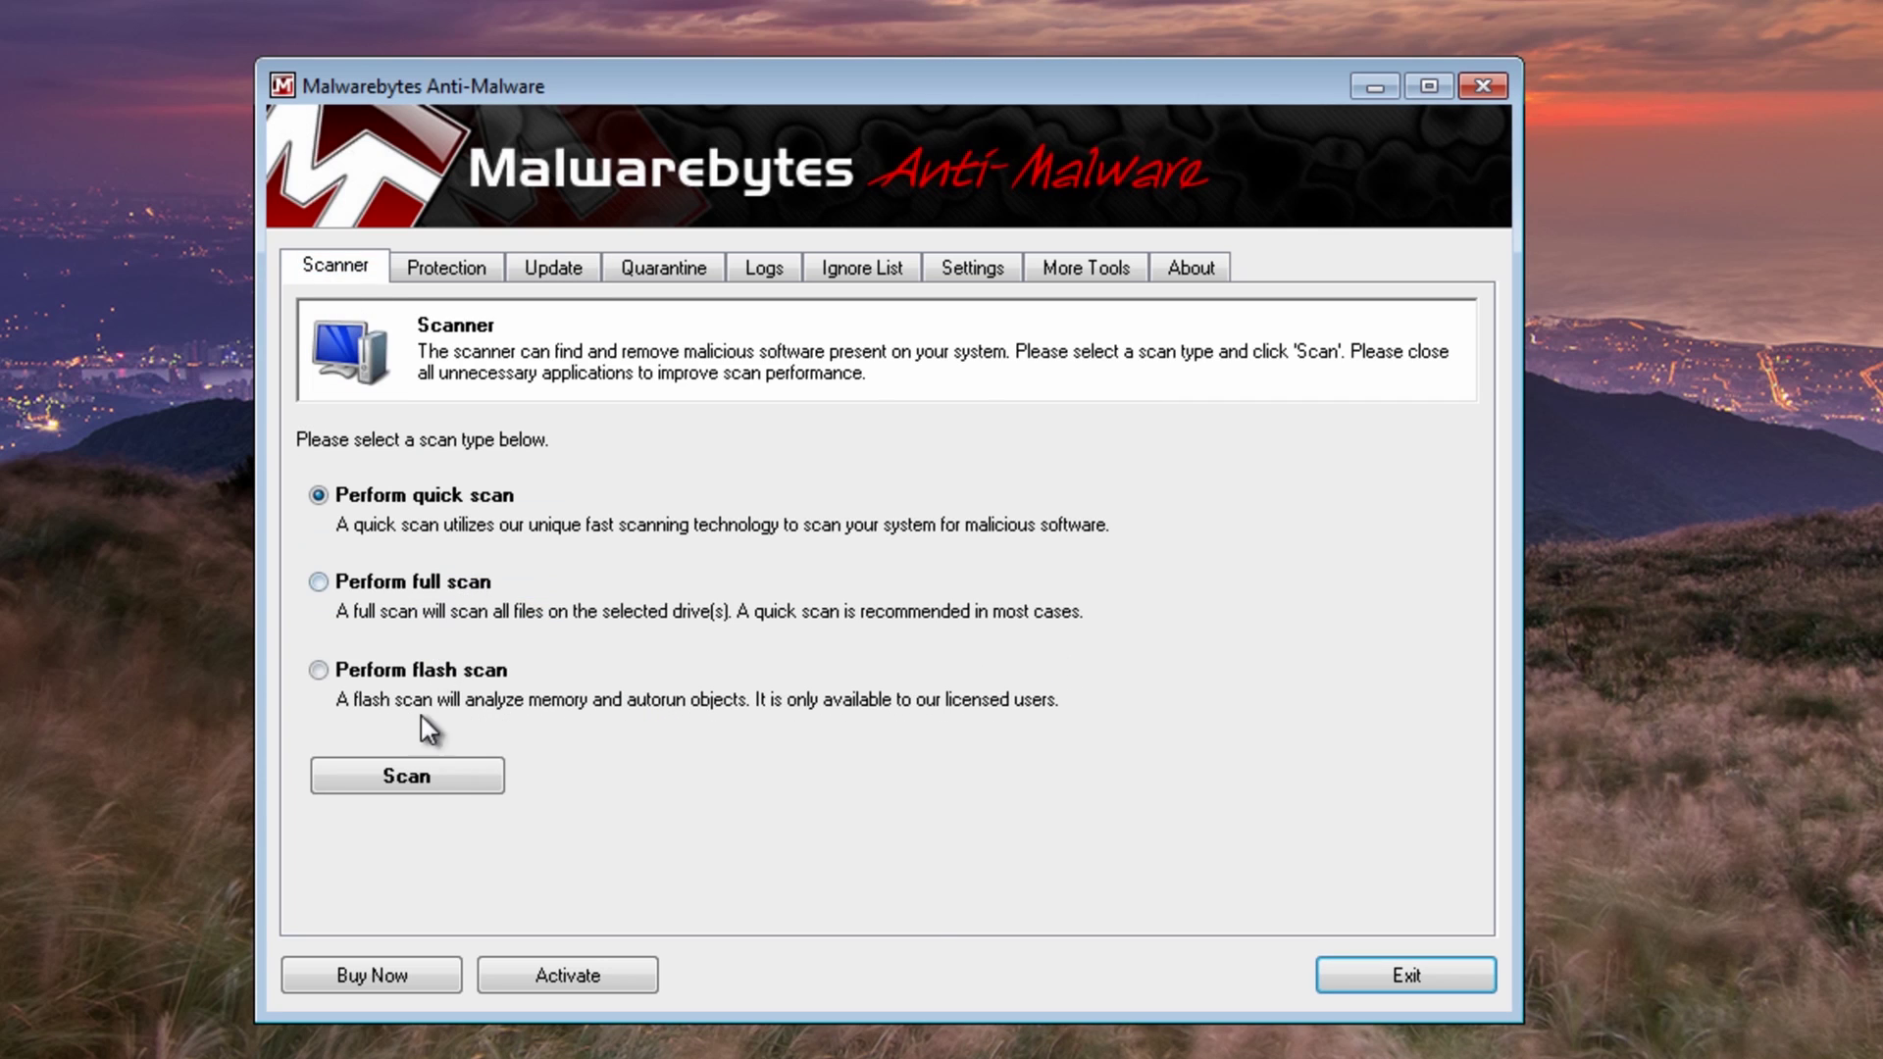
left_click(425, 785)
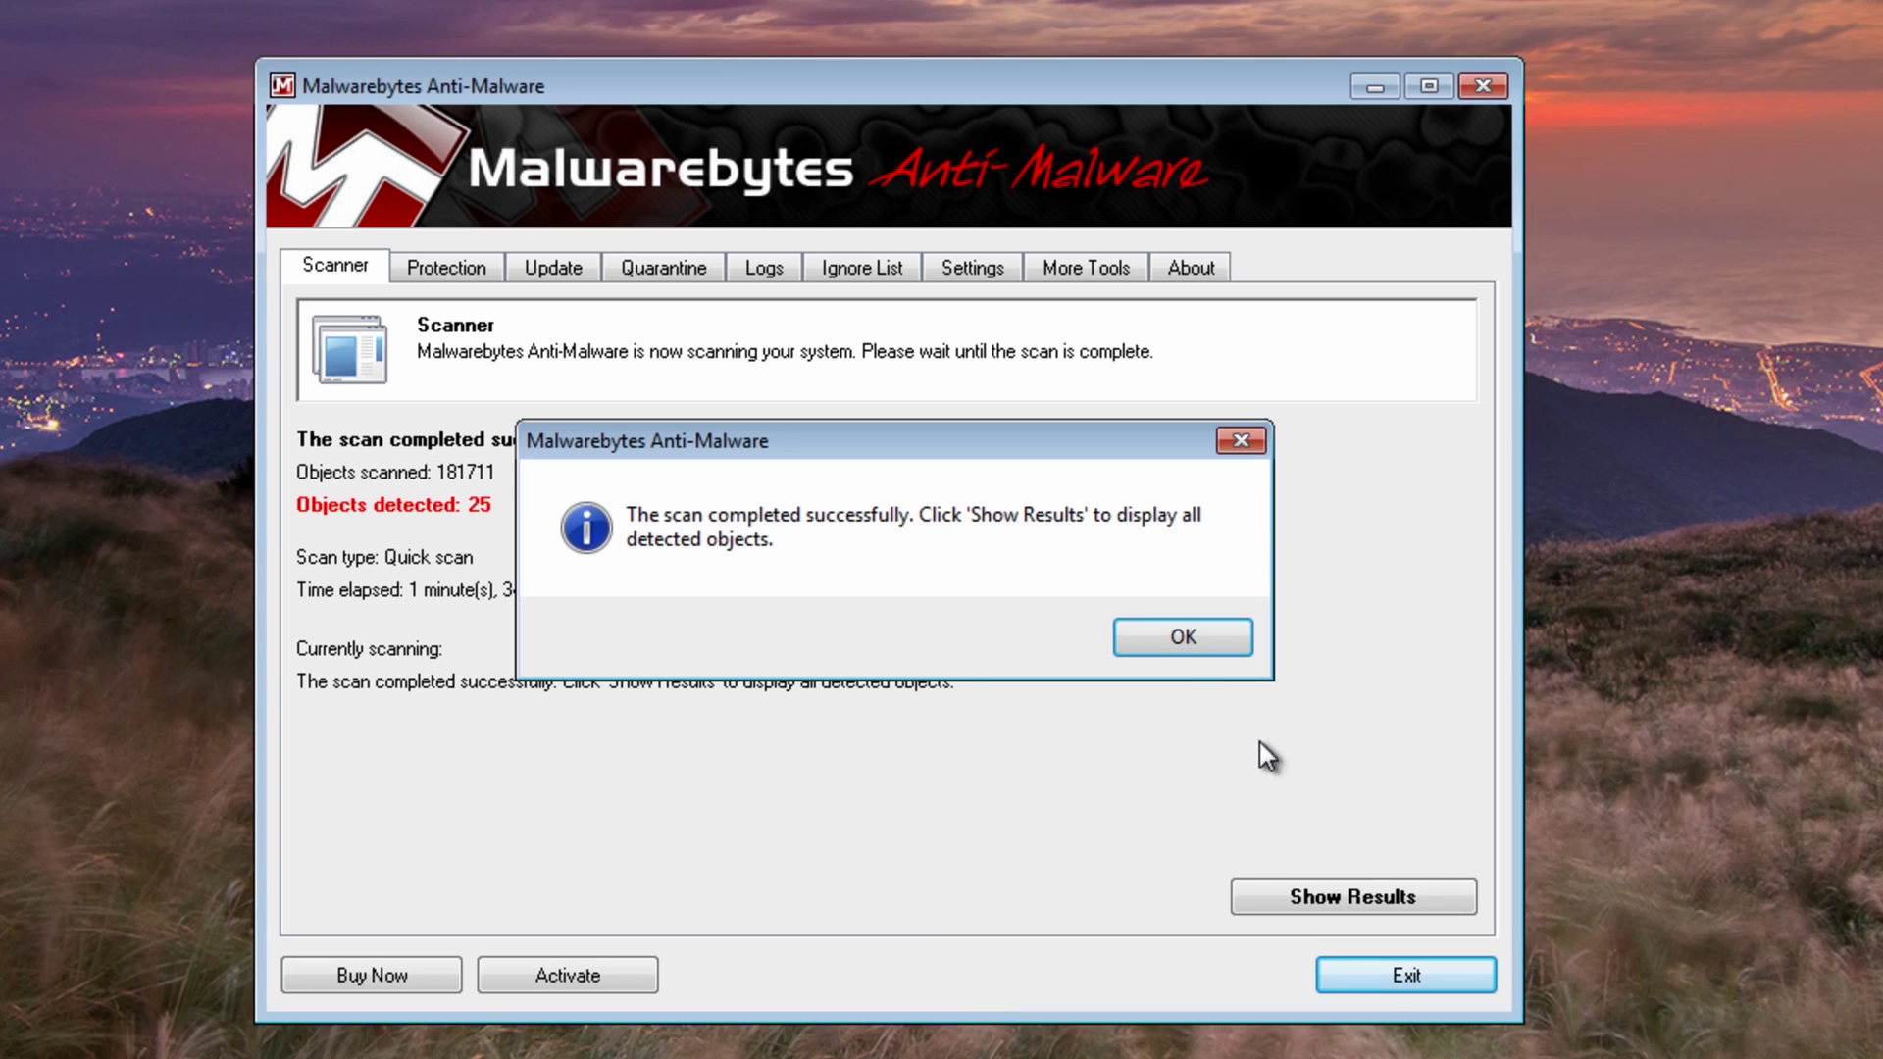
left_click(1181, 636)
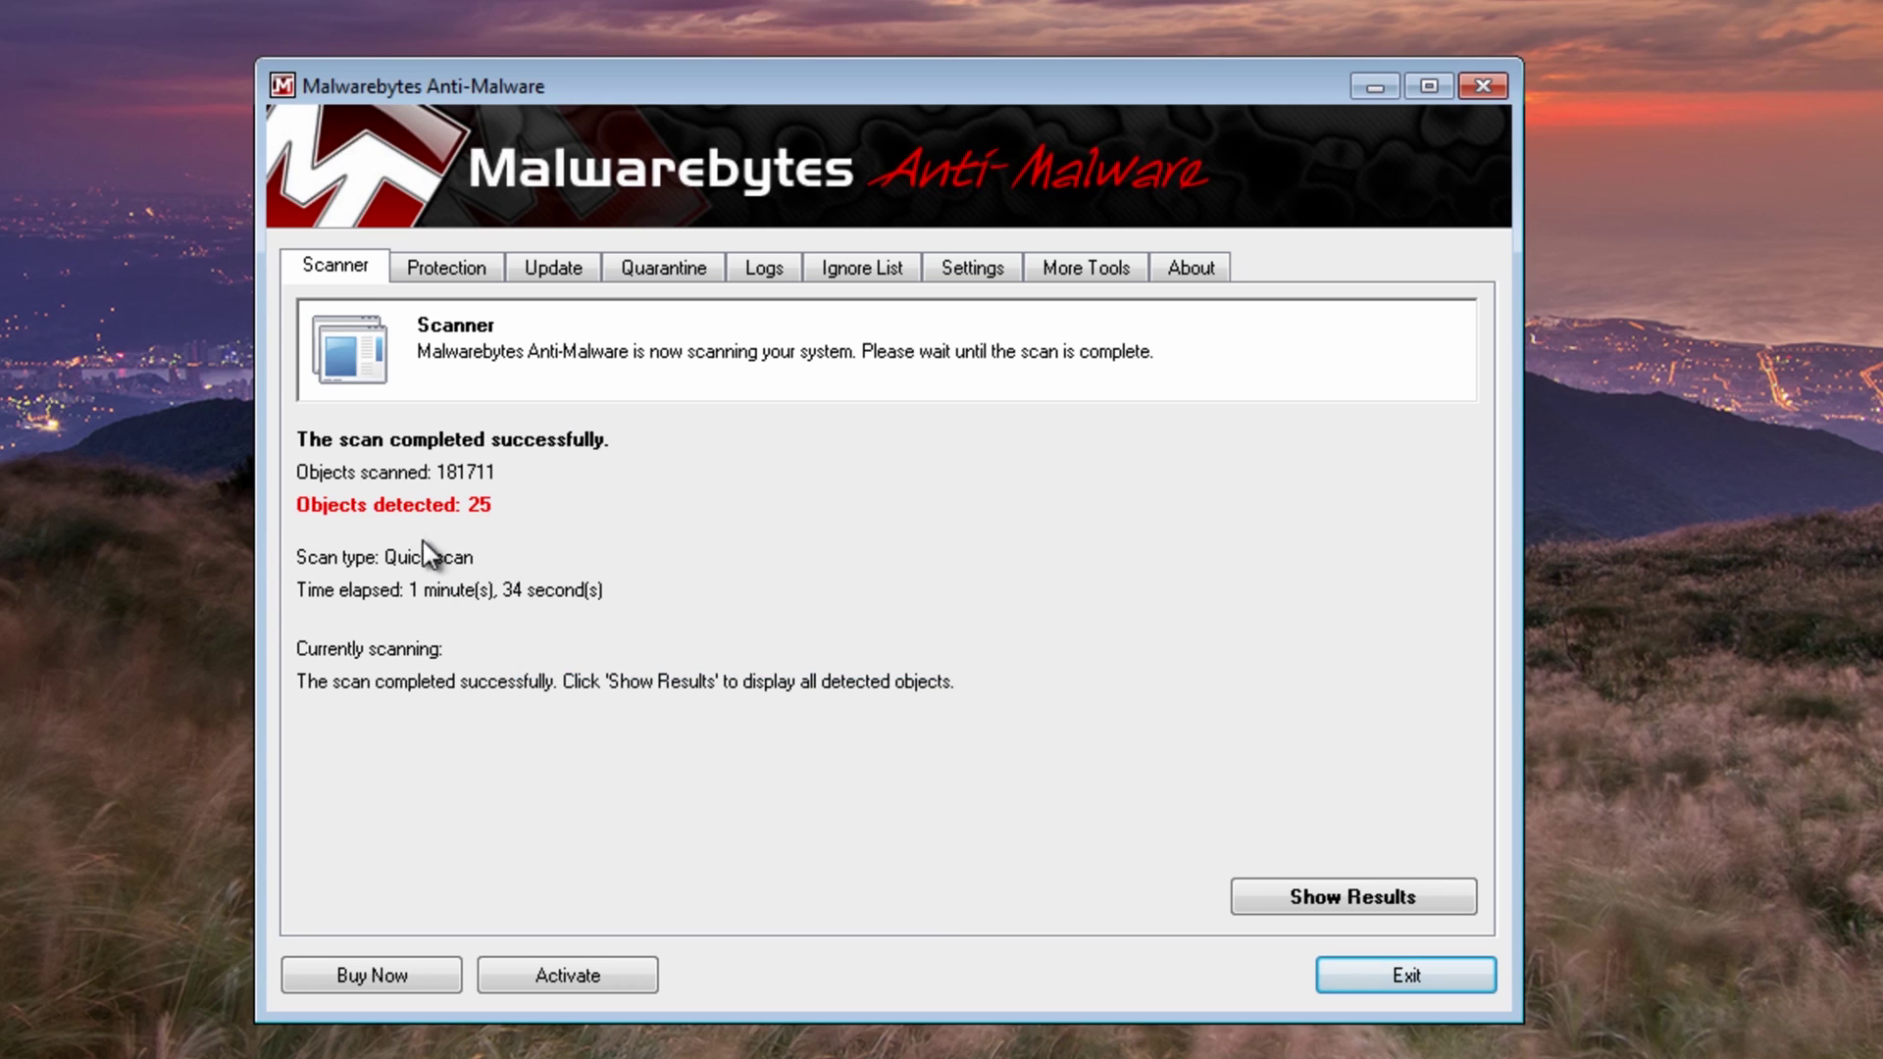
left_click(1391, 899)
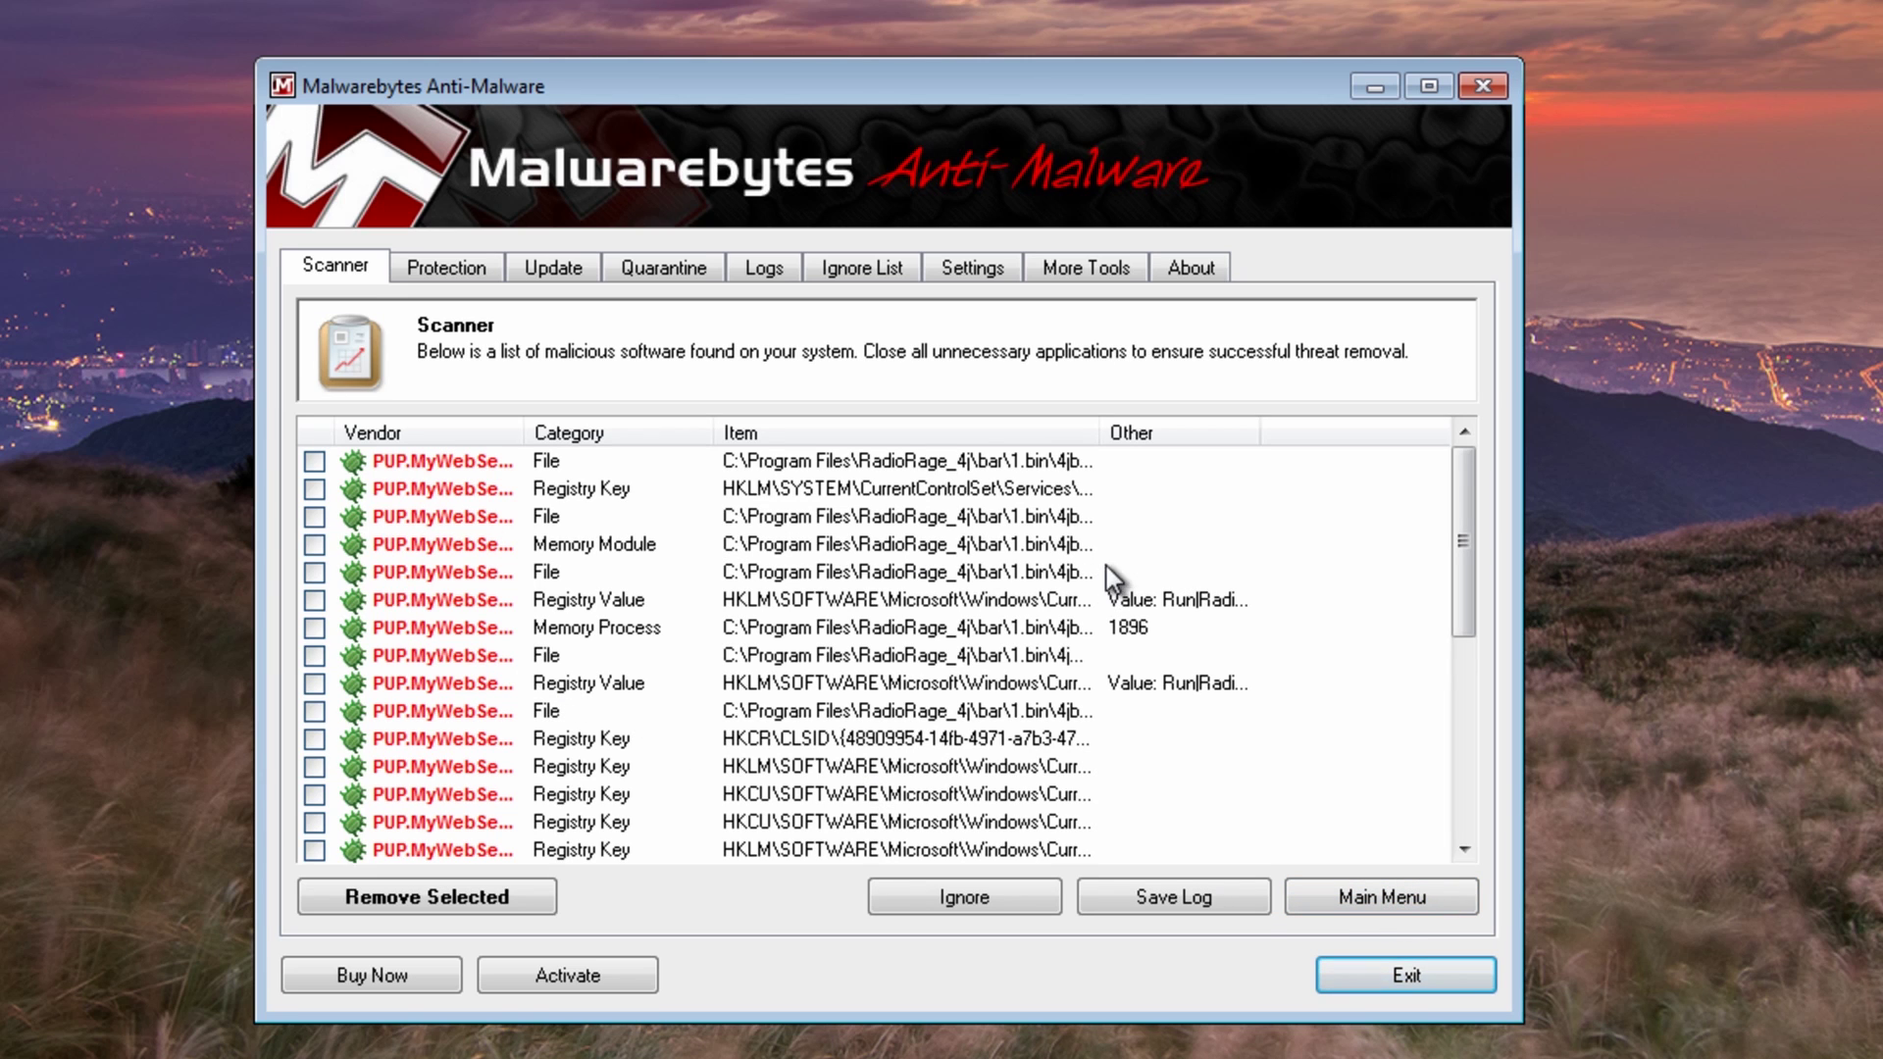
left_click_drag(1463, 497, 1452, 449)
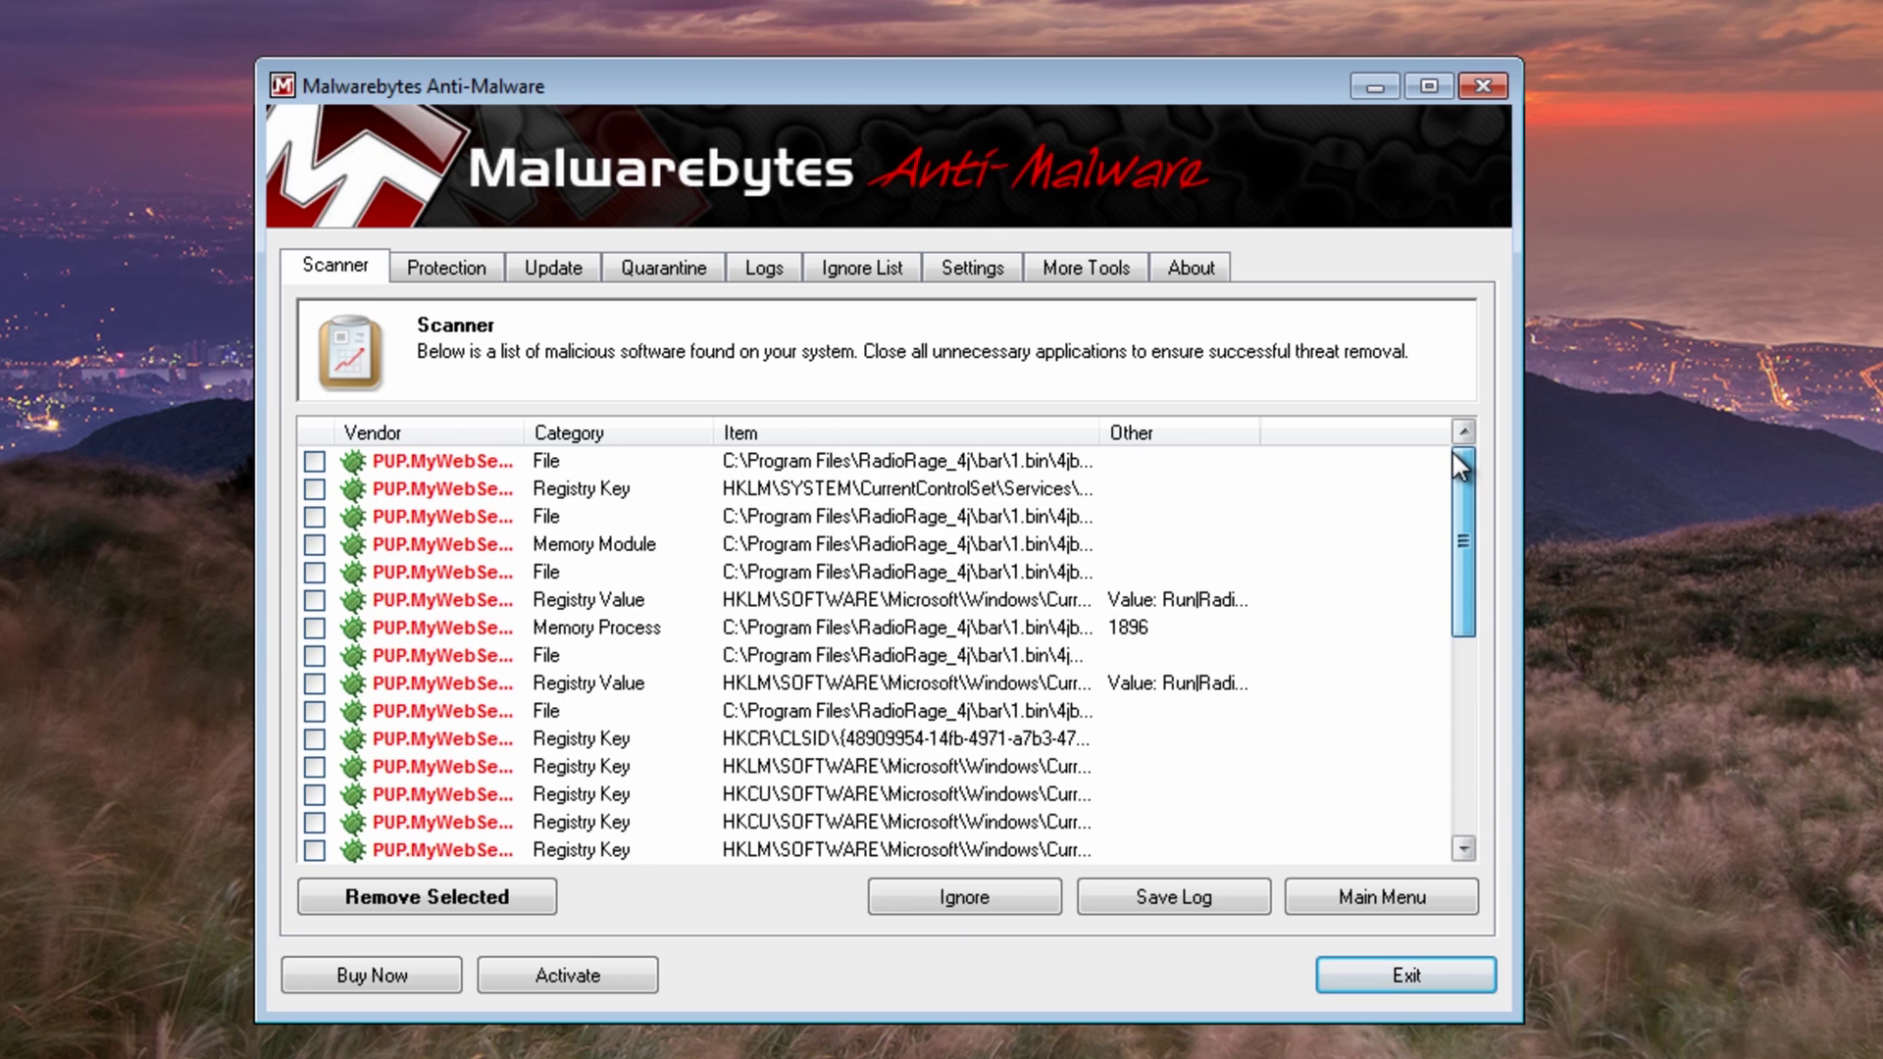
- Mark every detected PUP item in the scan results, remove them all, and restart the computer
left_click(313, 461)
left_click(313, 488)
left_click(314, 517)
left_click(314, 544)
left_click(314, 572)
left_click(314, 599)
left_click(314, 628)
left_click(314, 655)
left_click(313, 683)
left_click(314, 711)
left_click(314, 739)
left_click(314, 766)
left_click(314, 794)
left_click(314, 822)
left_click(314, 850)
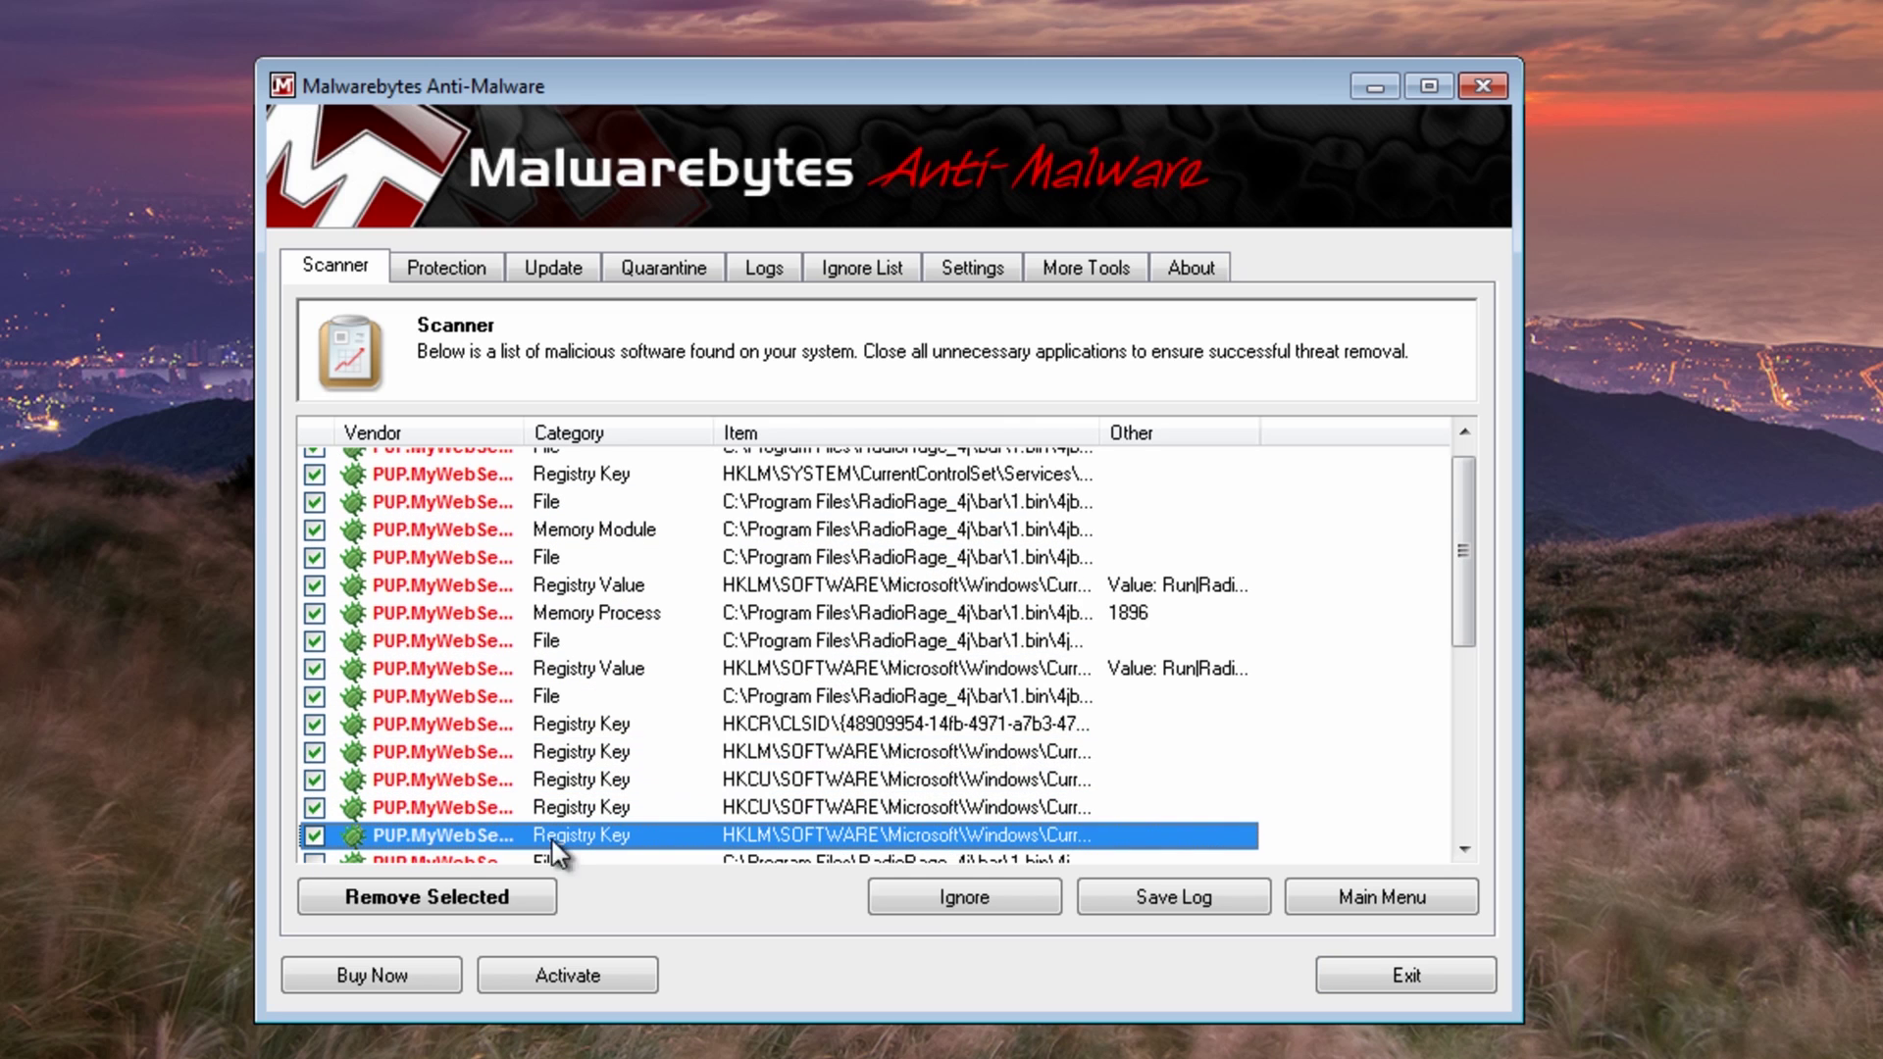
scroll(1121, 736, "down", 3)
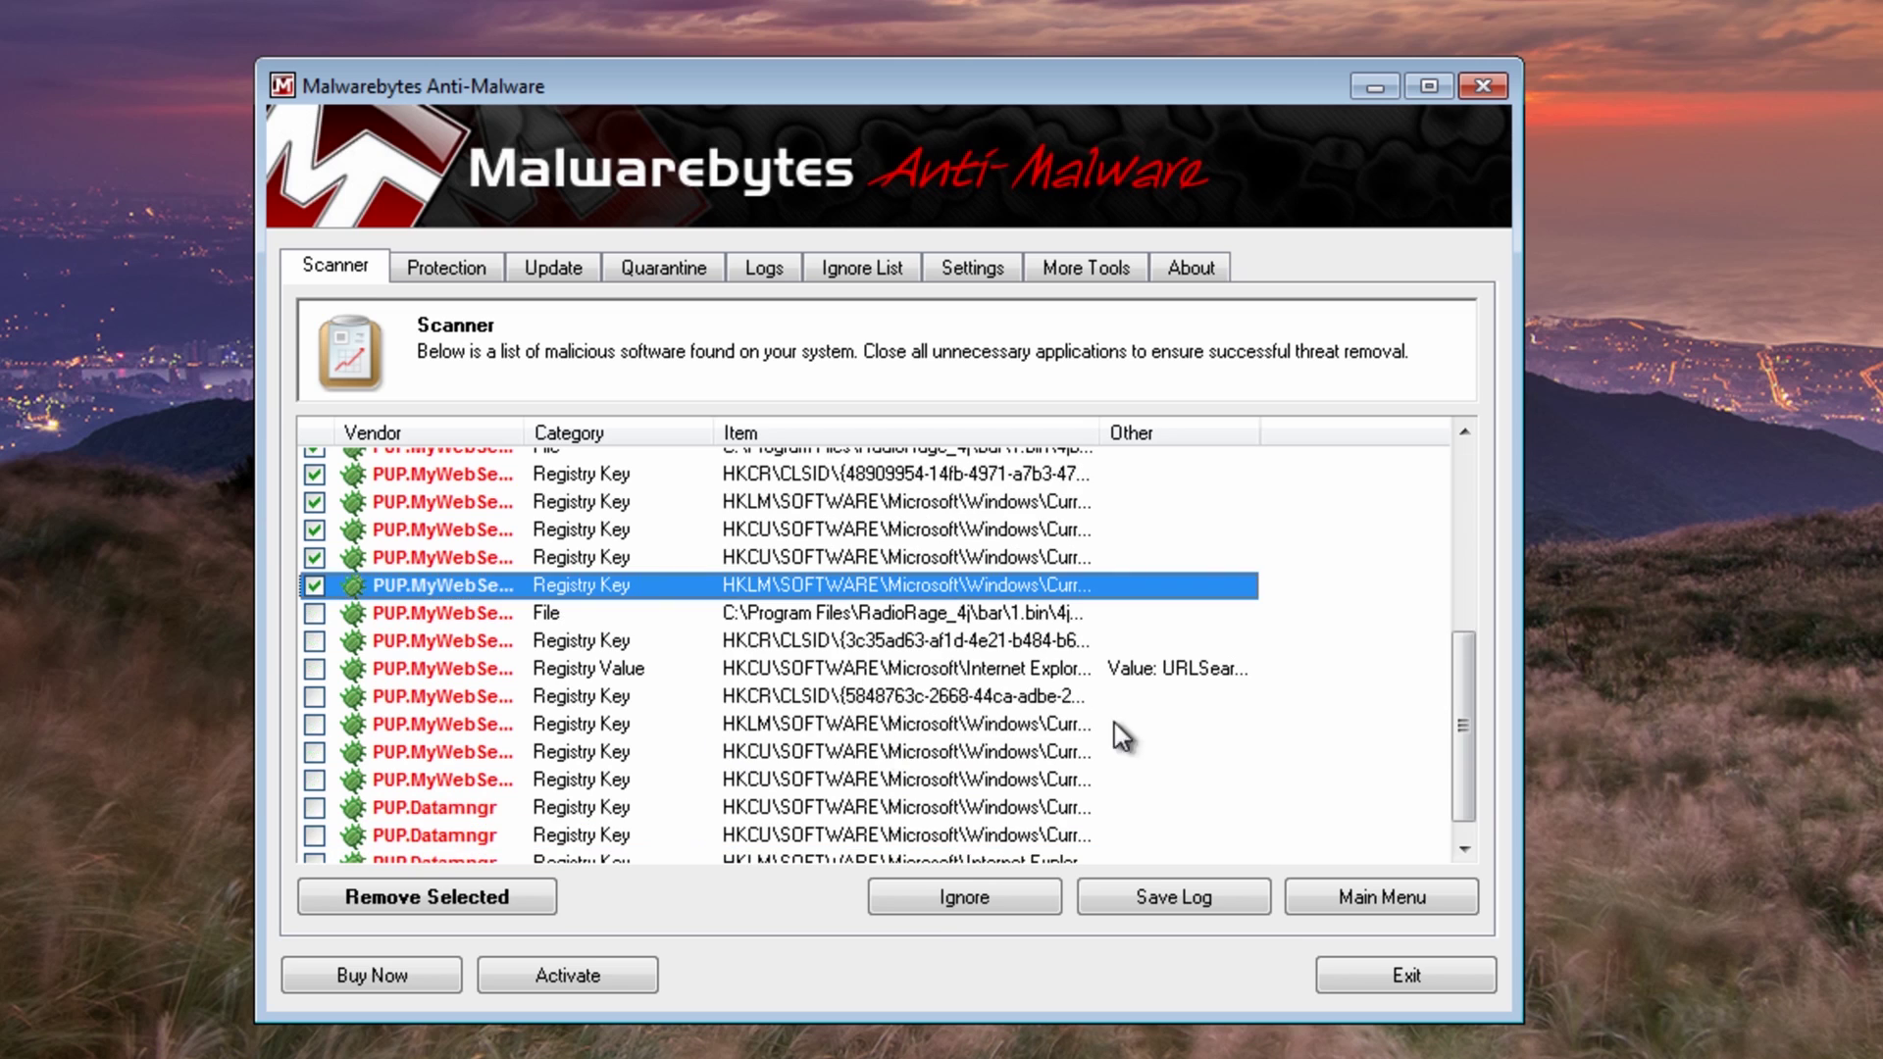
left_click(314, 613)
left_click(314, 641)
left_click(314, 668)
left_click(314, 695)
left_click(314, 724)
left_click(314, 752)
left_click(313, 779)
left_click(314, 807)
left_click(314, 834)
left_click(313, 859)
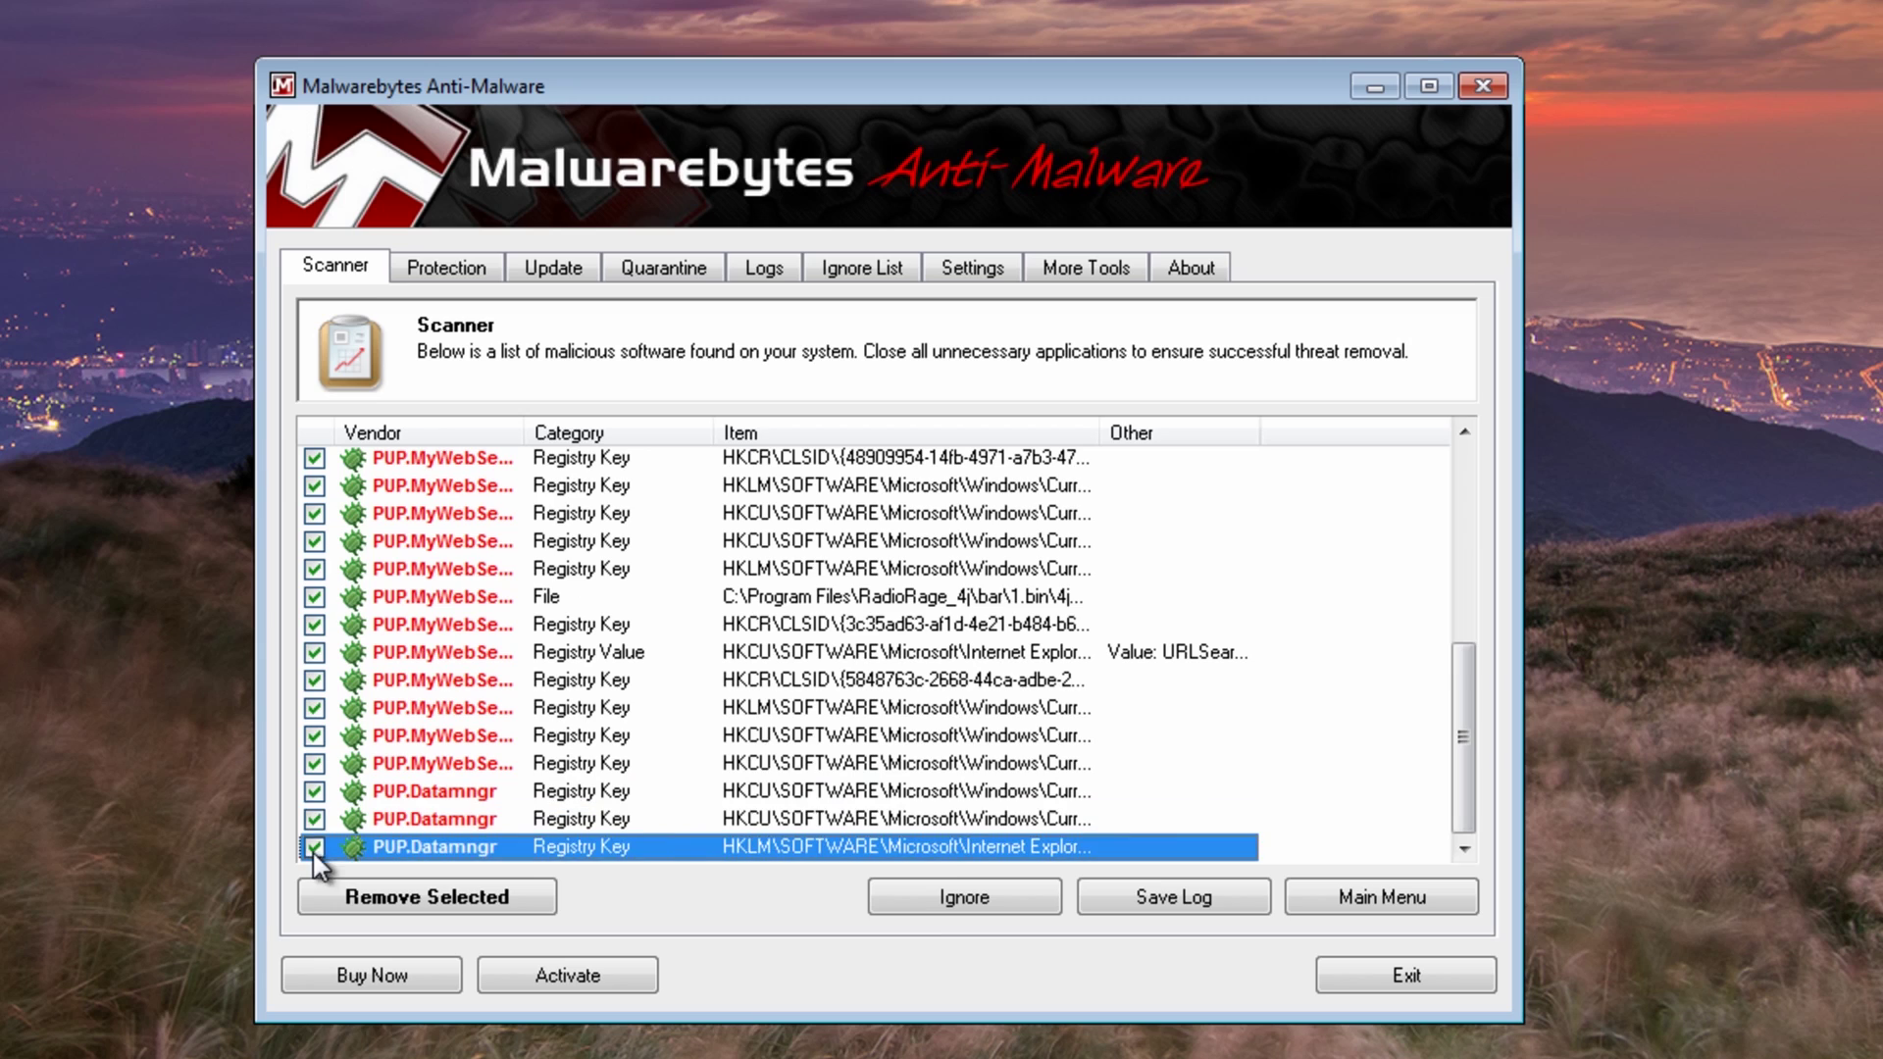
left_click(489, 903)
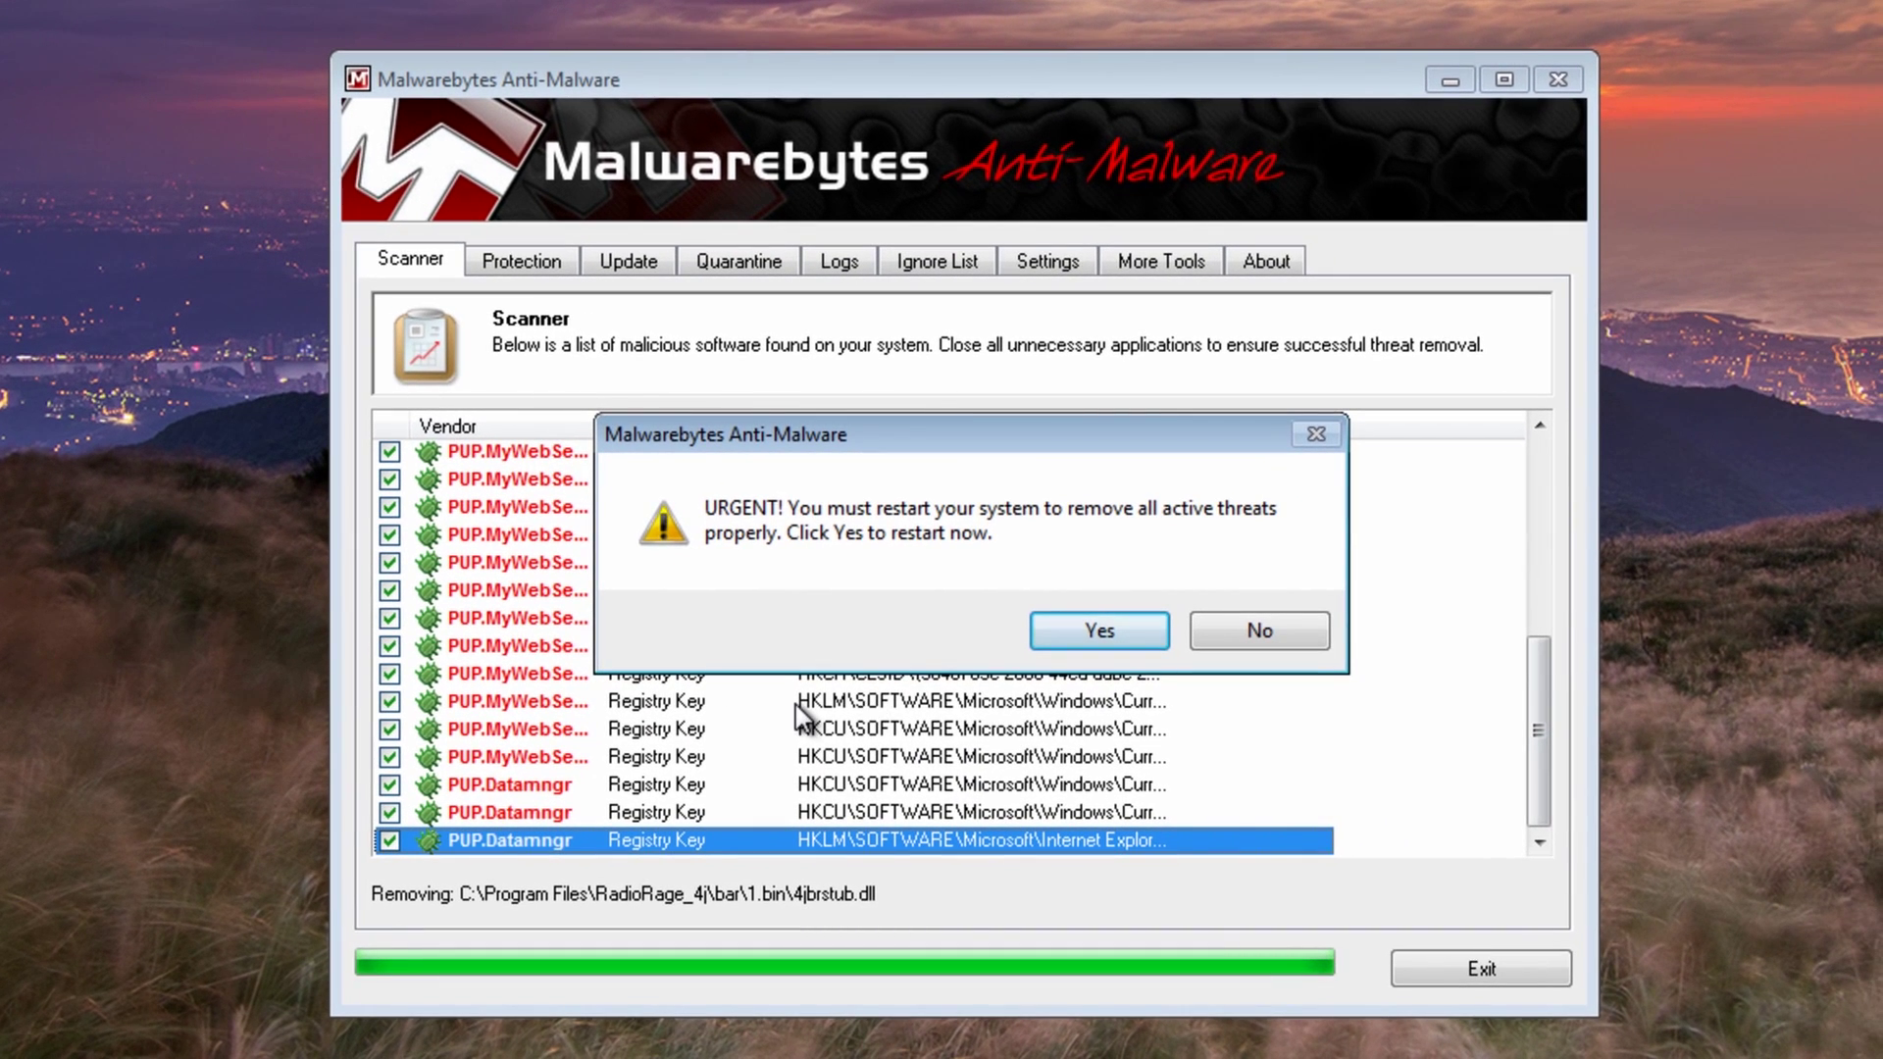
left_click(1066, 616)
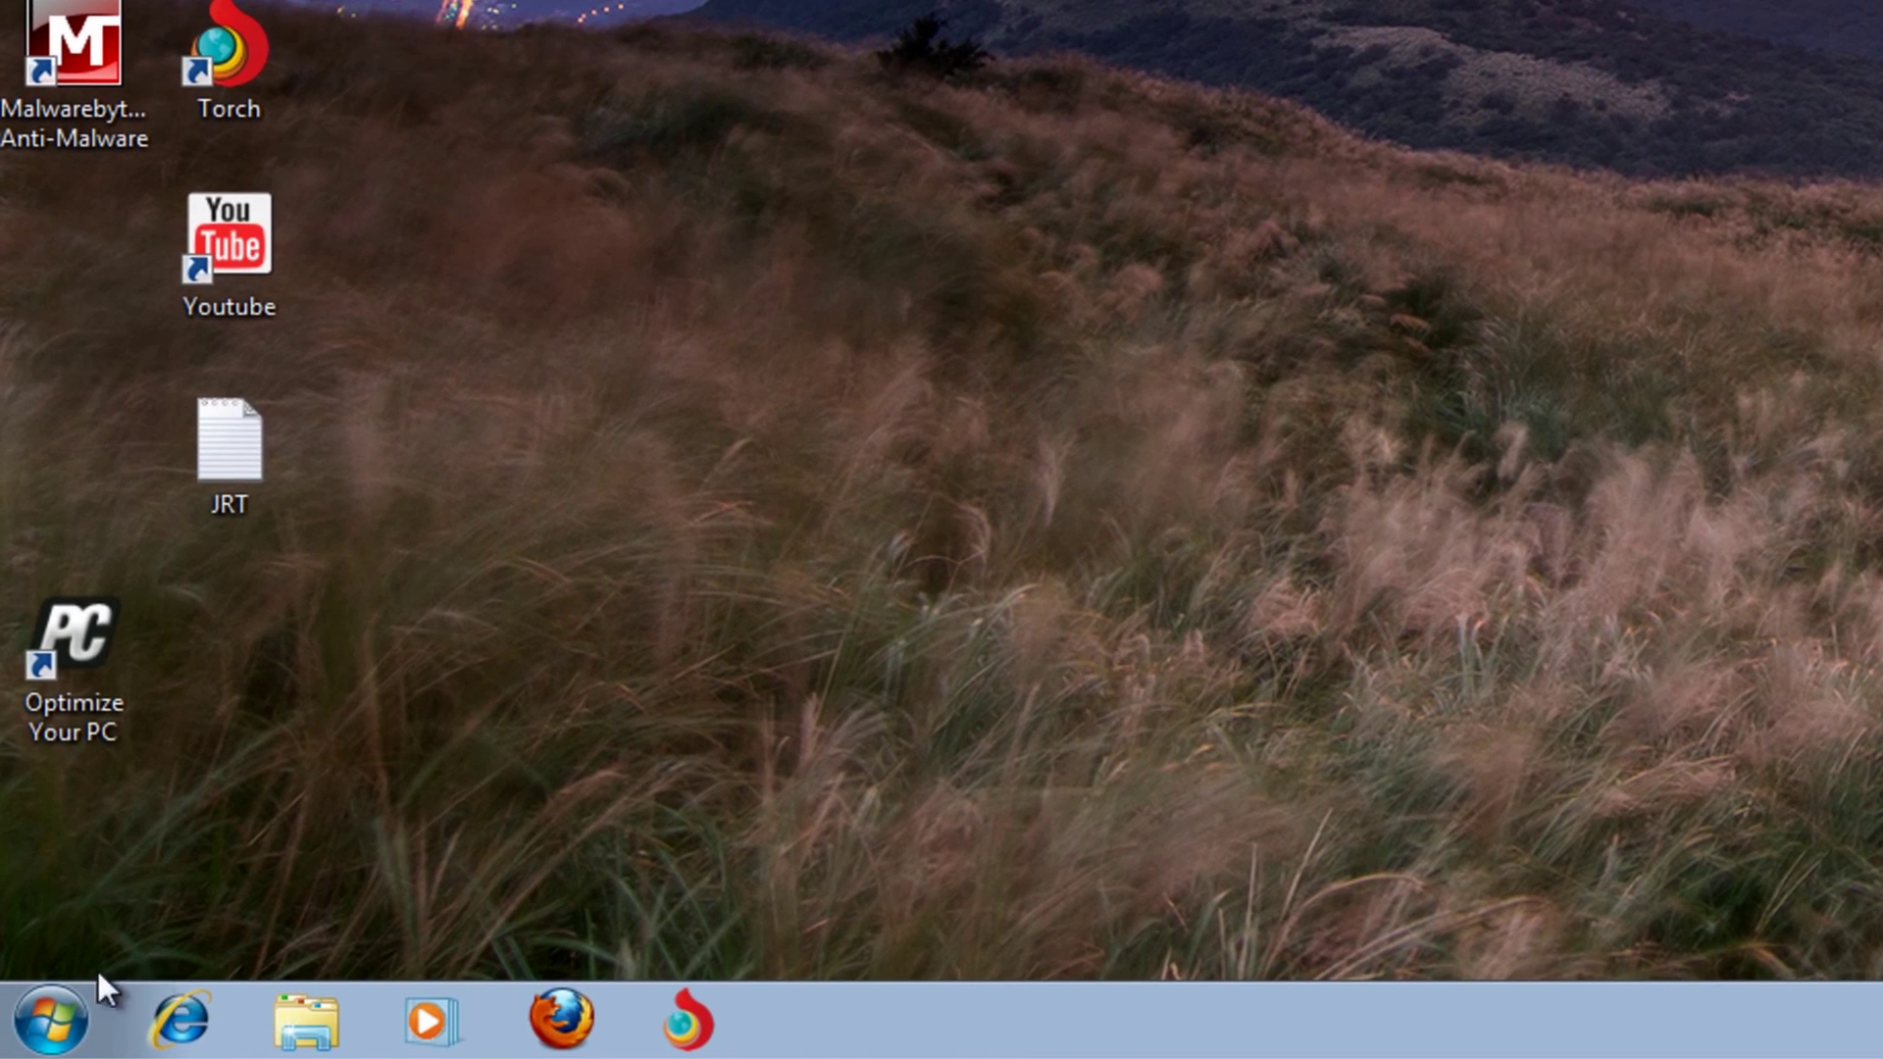
- Uninstall Wowcher IE Addon through Programs and Features, letting it automatically close the Wowcher Updater
left_click(51, 1020)
left_click(613, 635)
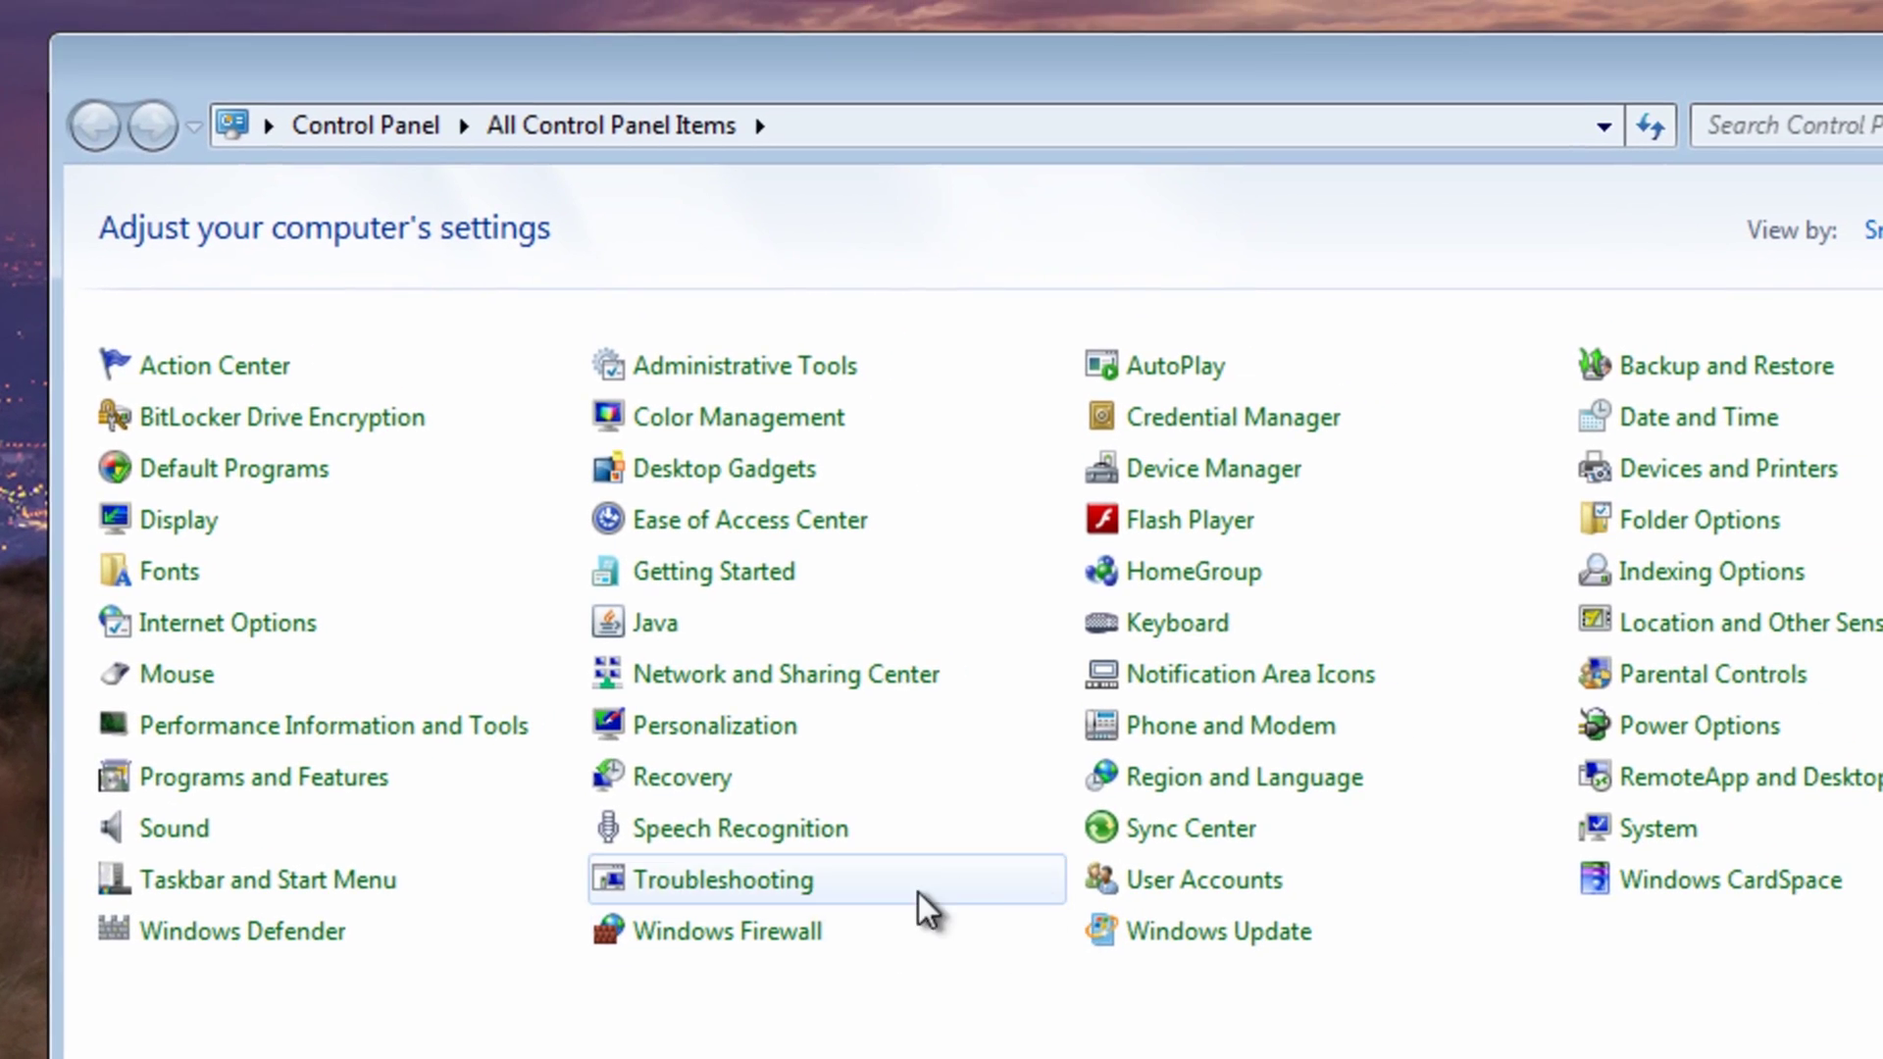
left_click(365, 779)
scroll(655, 914, "down", 1)
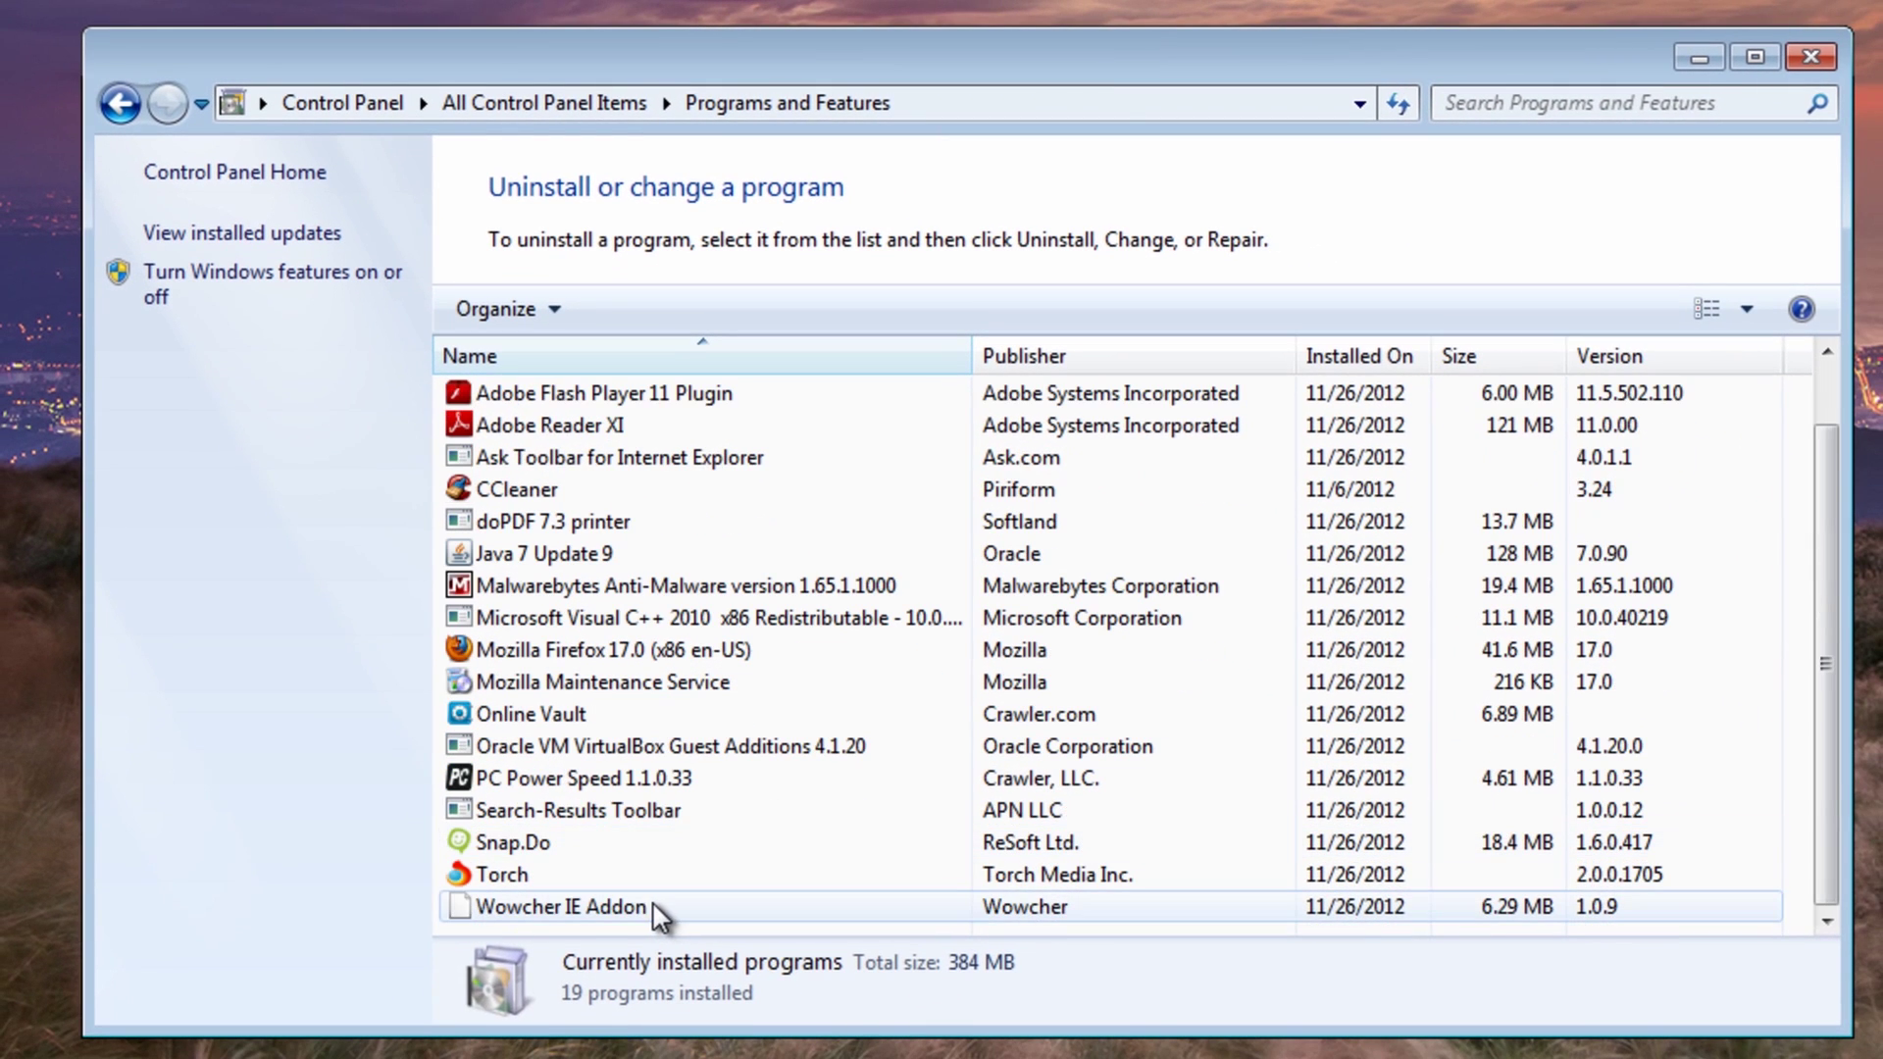
left_click(582, 902)
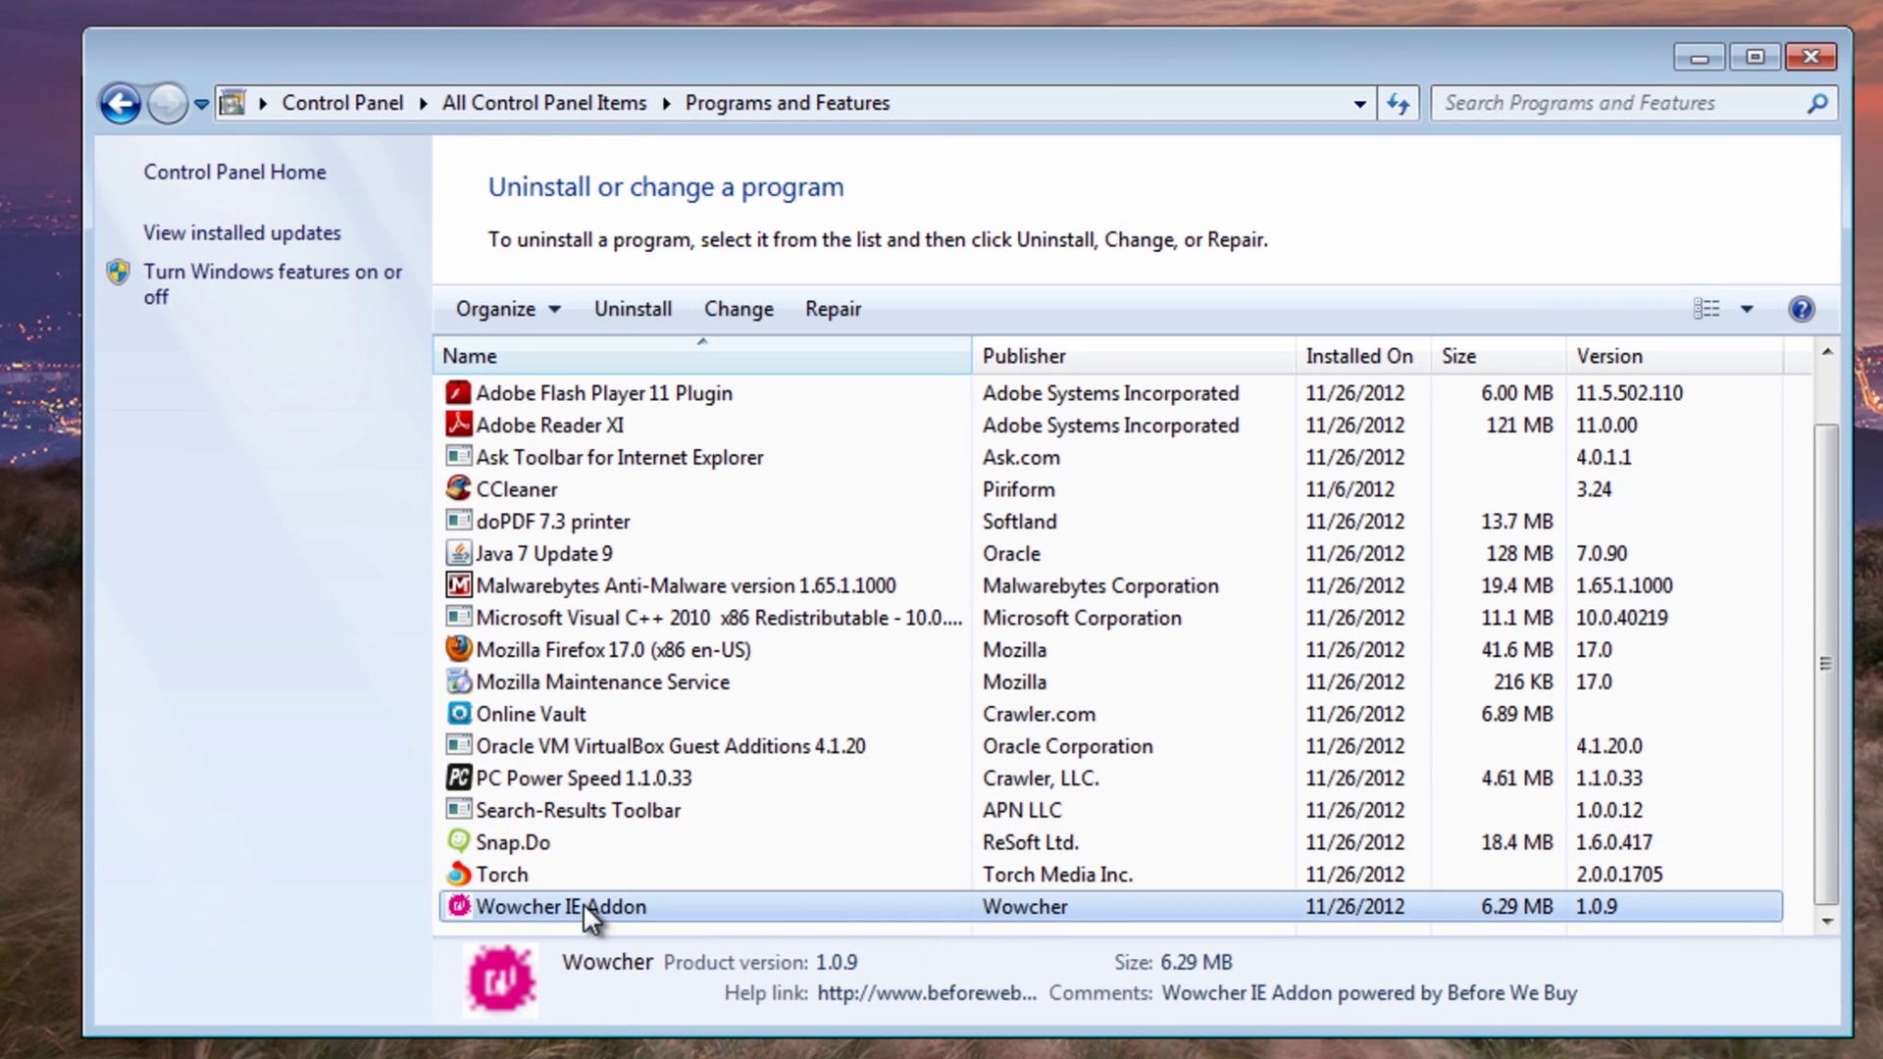
left_click(633, 310)
left_click(1118, 527)
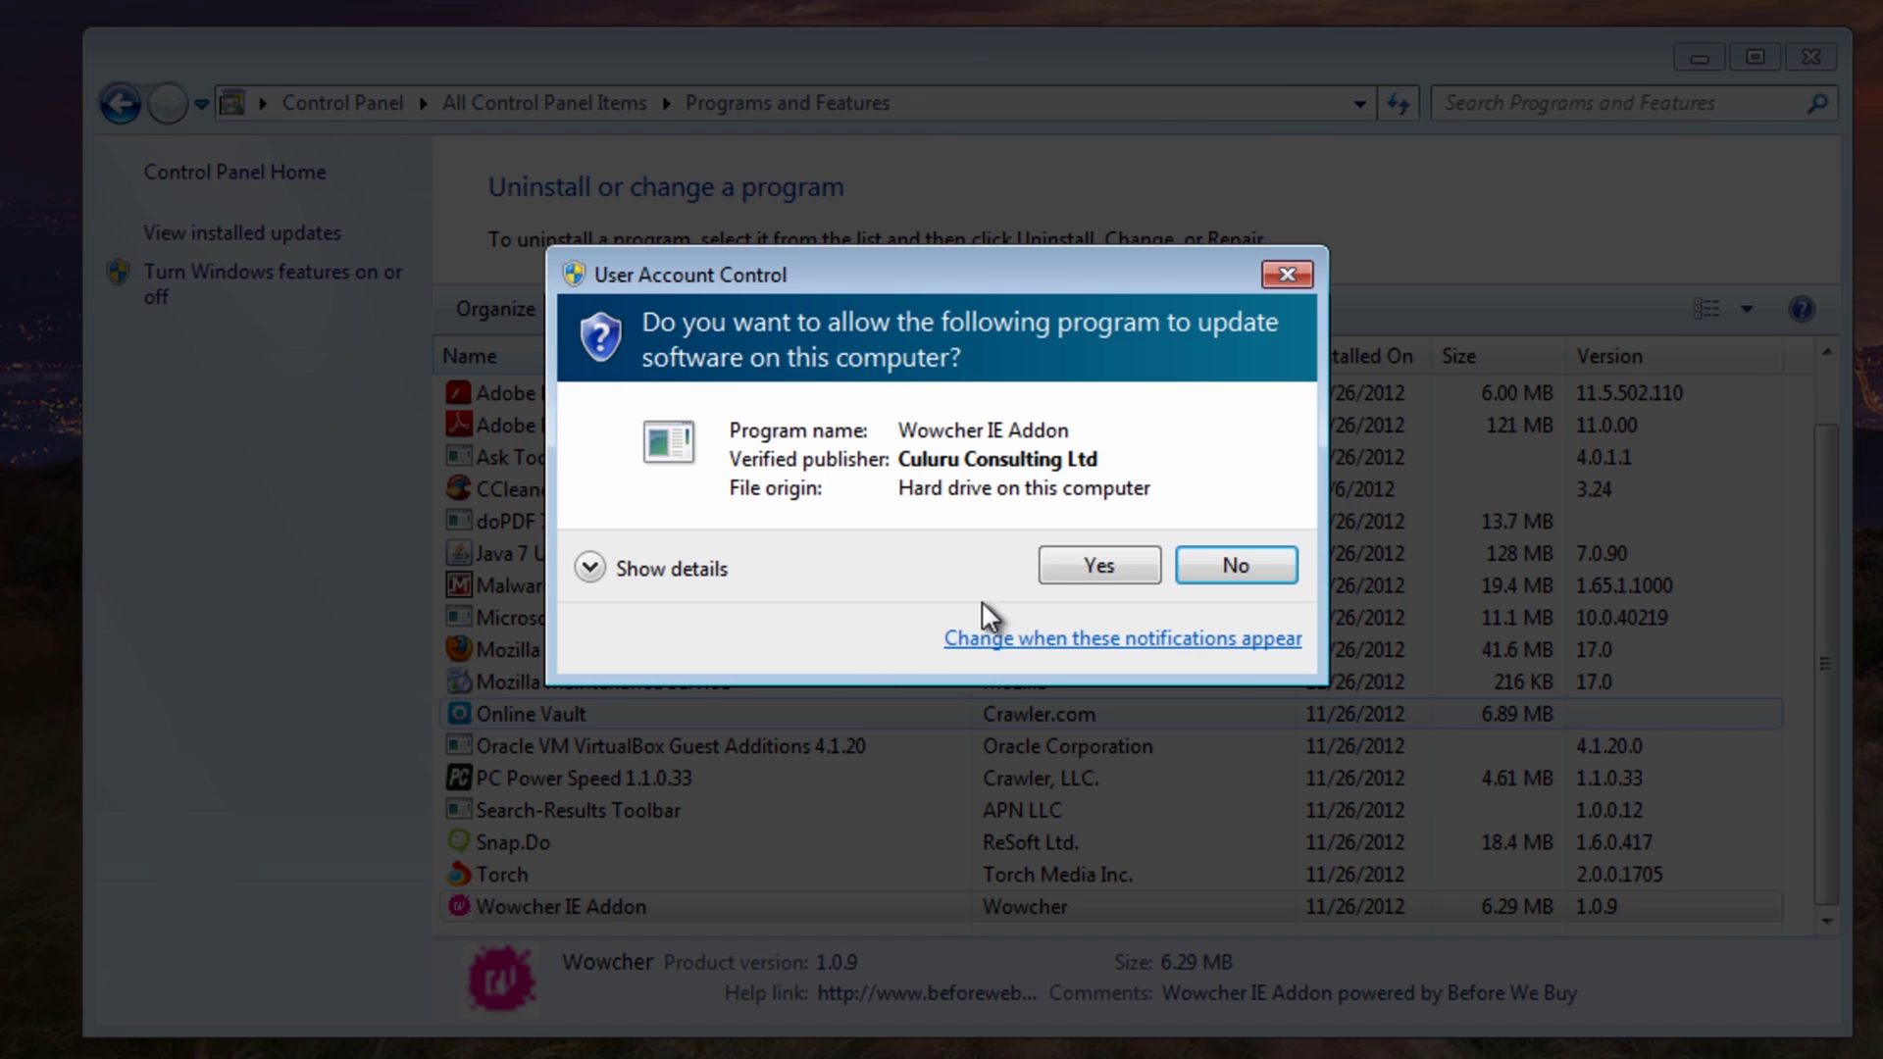
left_click(1071, 557)
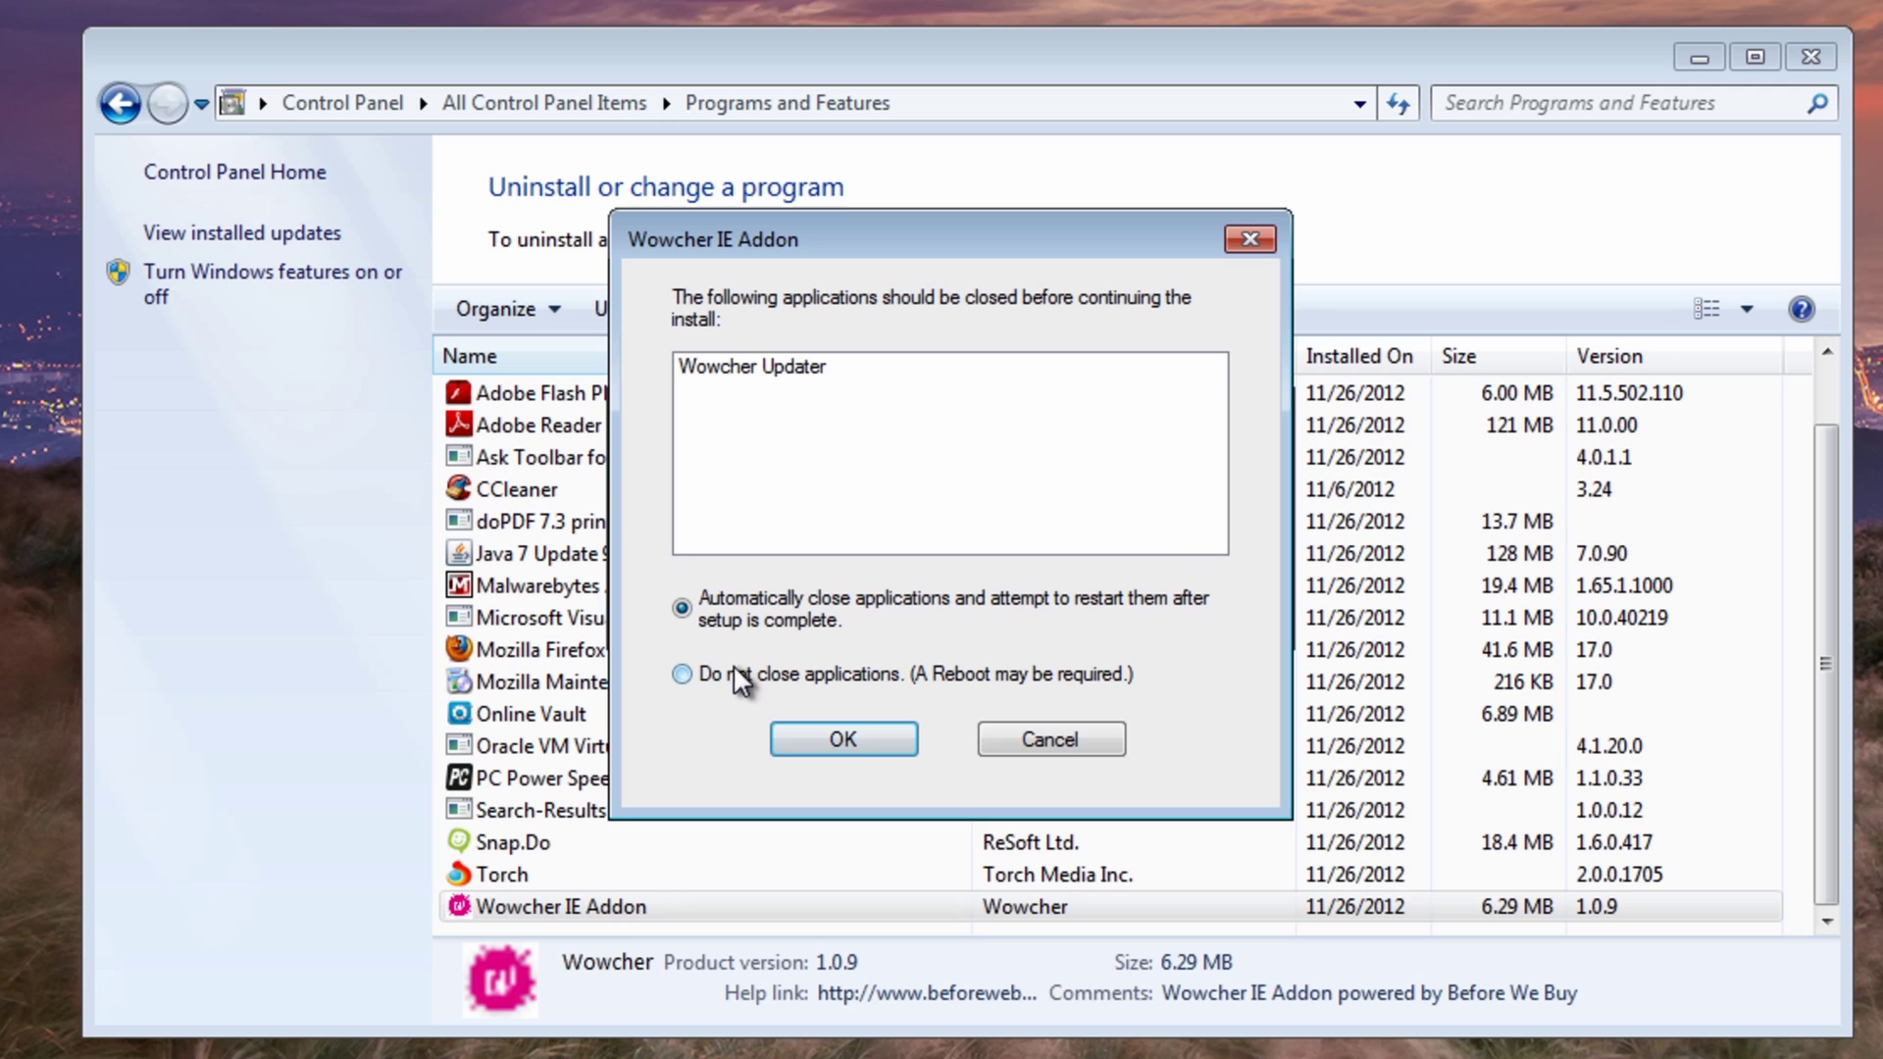
left_click(838, 738)
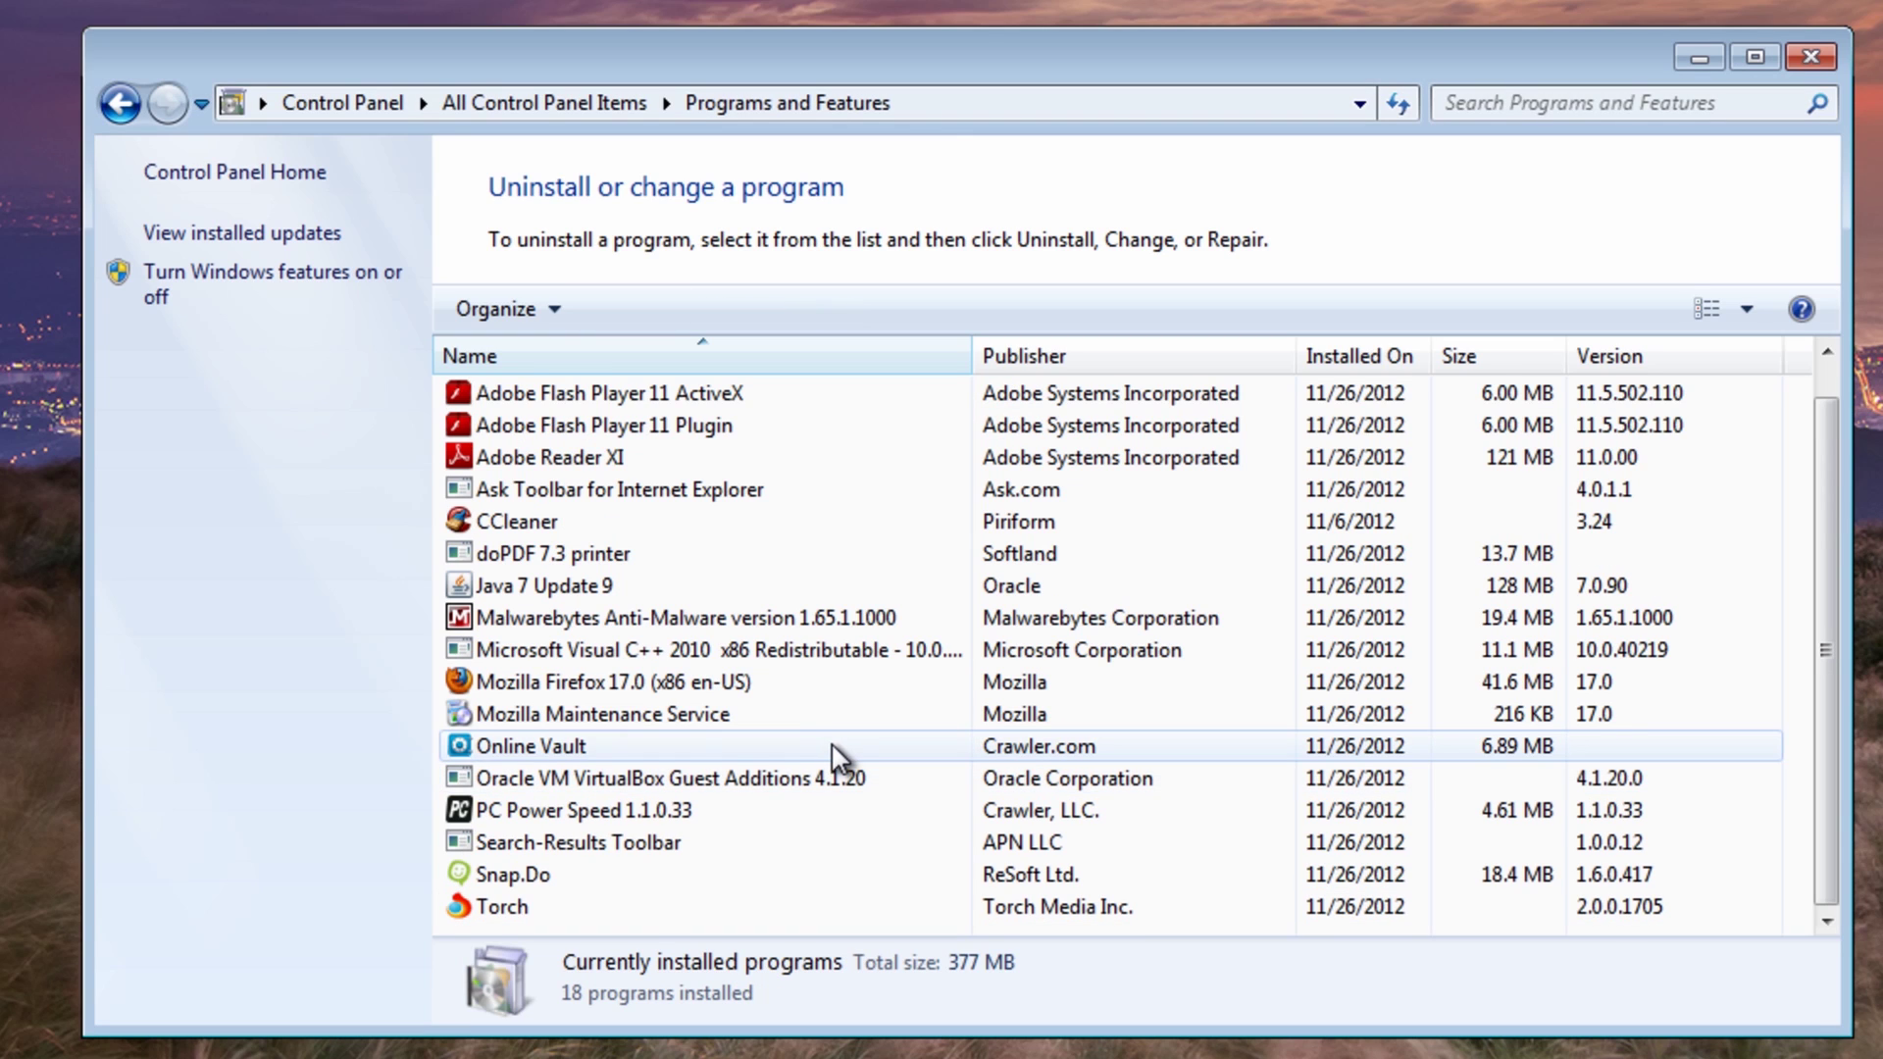
- Uninstall Ask Toolbar for Internet Explorer from the installed programs
left_click(593, 491)
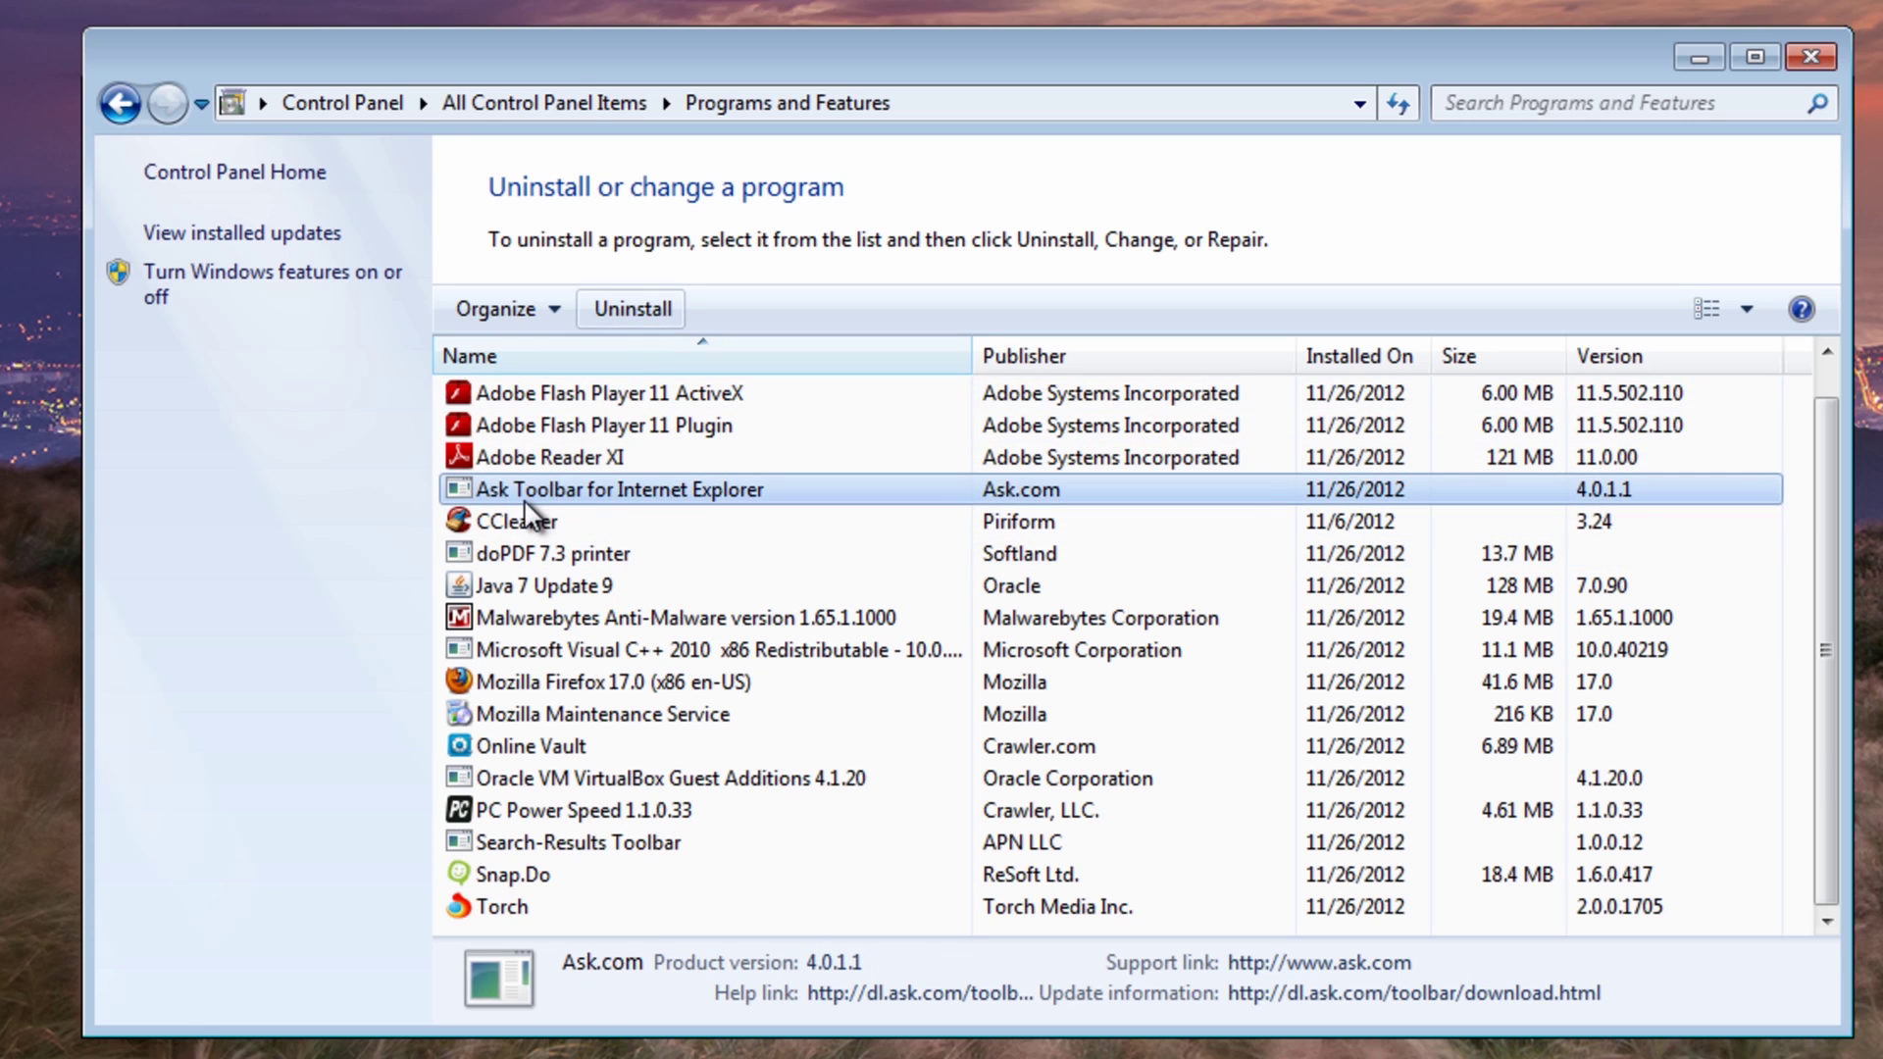
double_click(526, 502)
left_click(1088, 647)
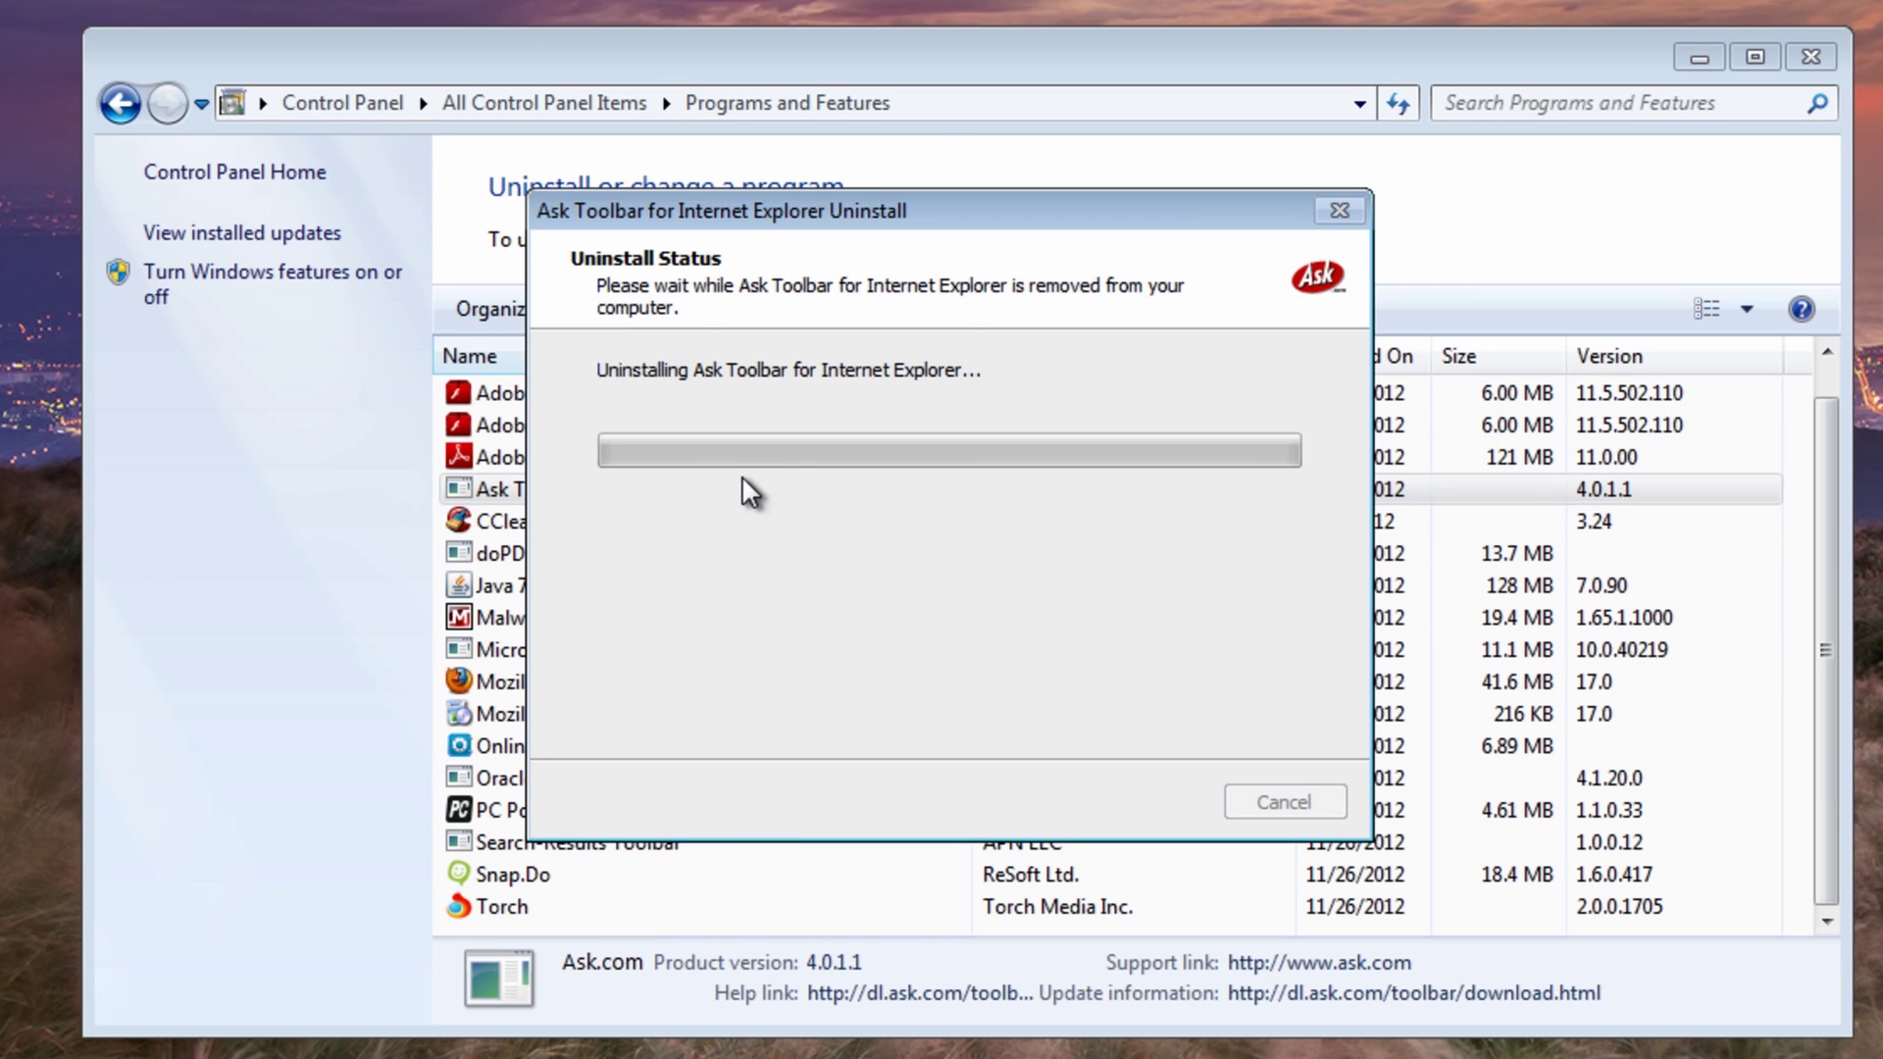
left_click(1263, 650)
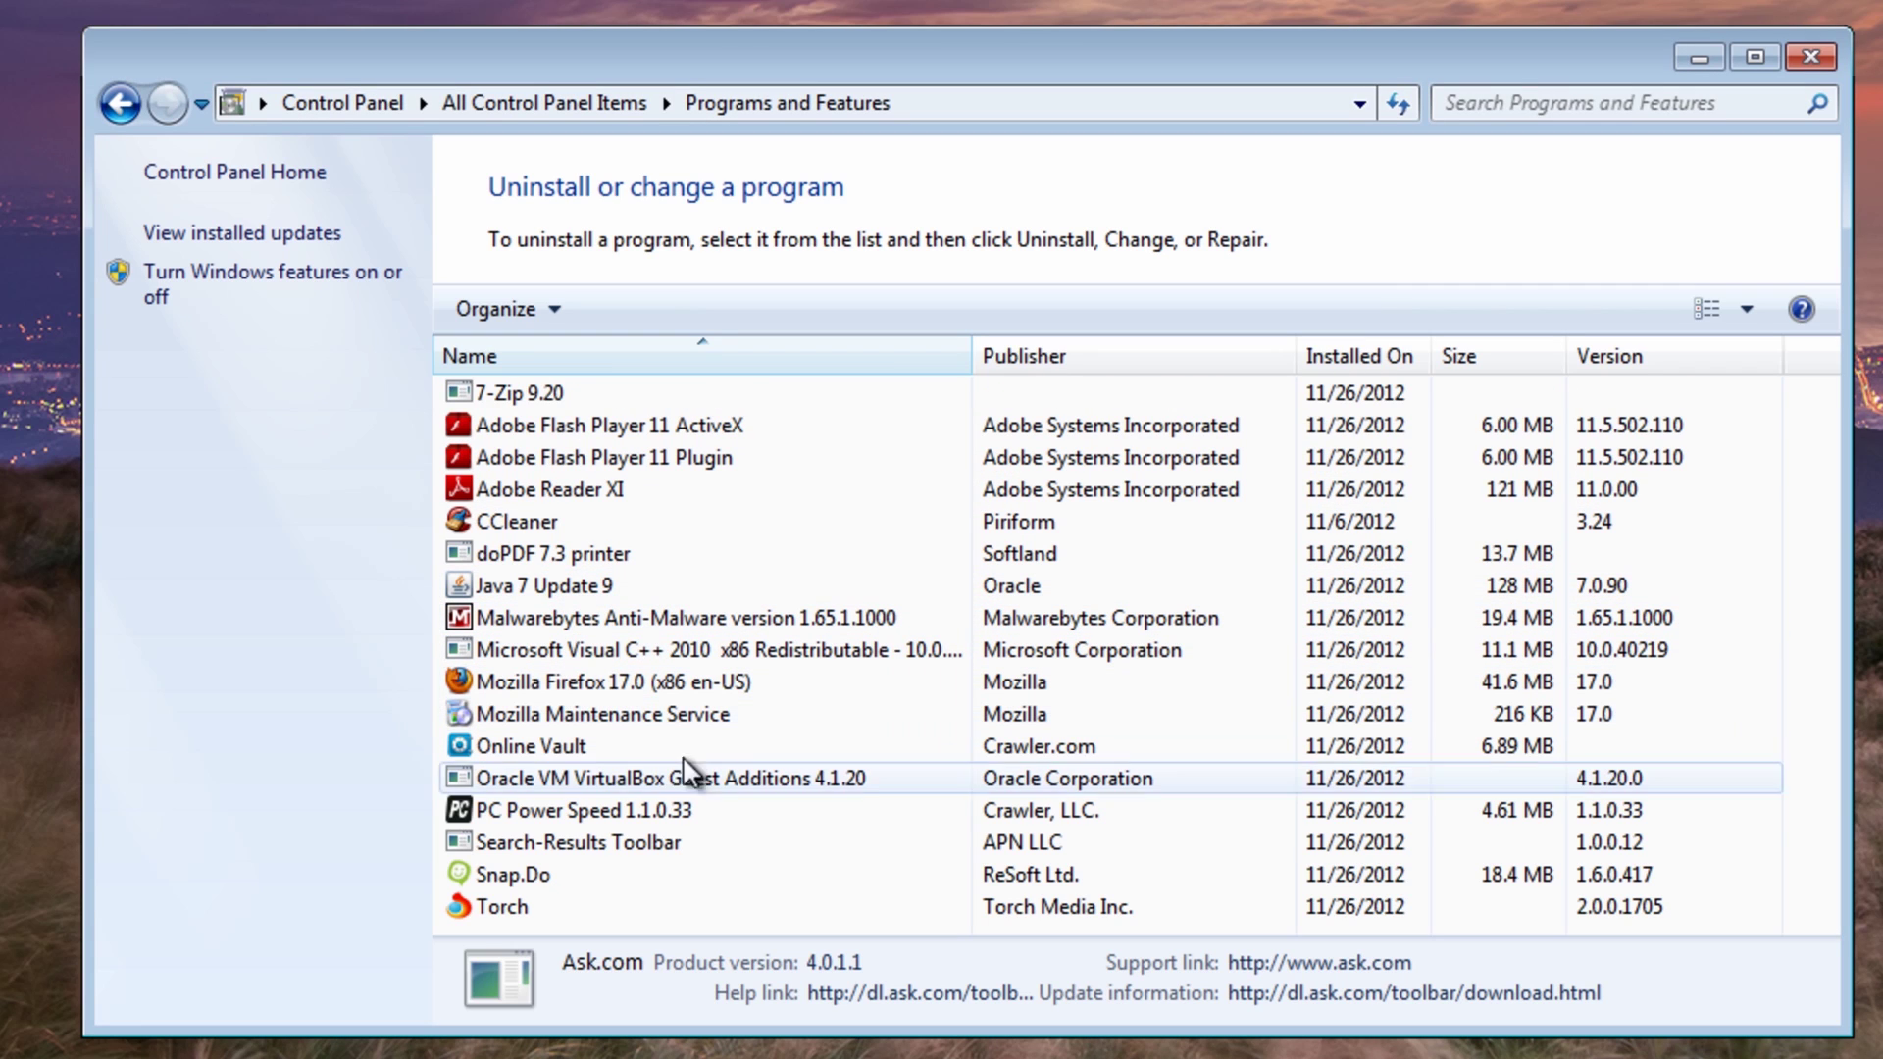
- Uninstall Online Vault from the installed programs
left_click(551, 747)
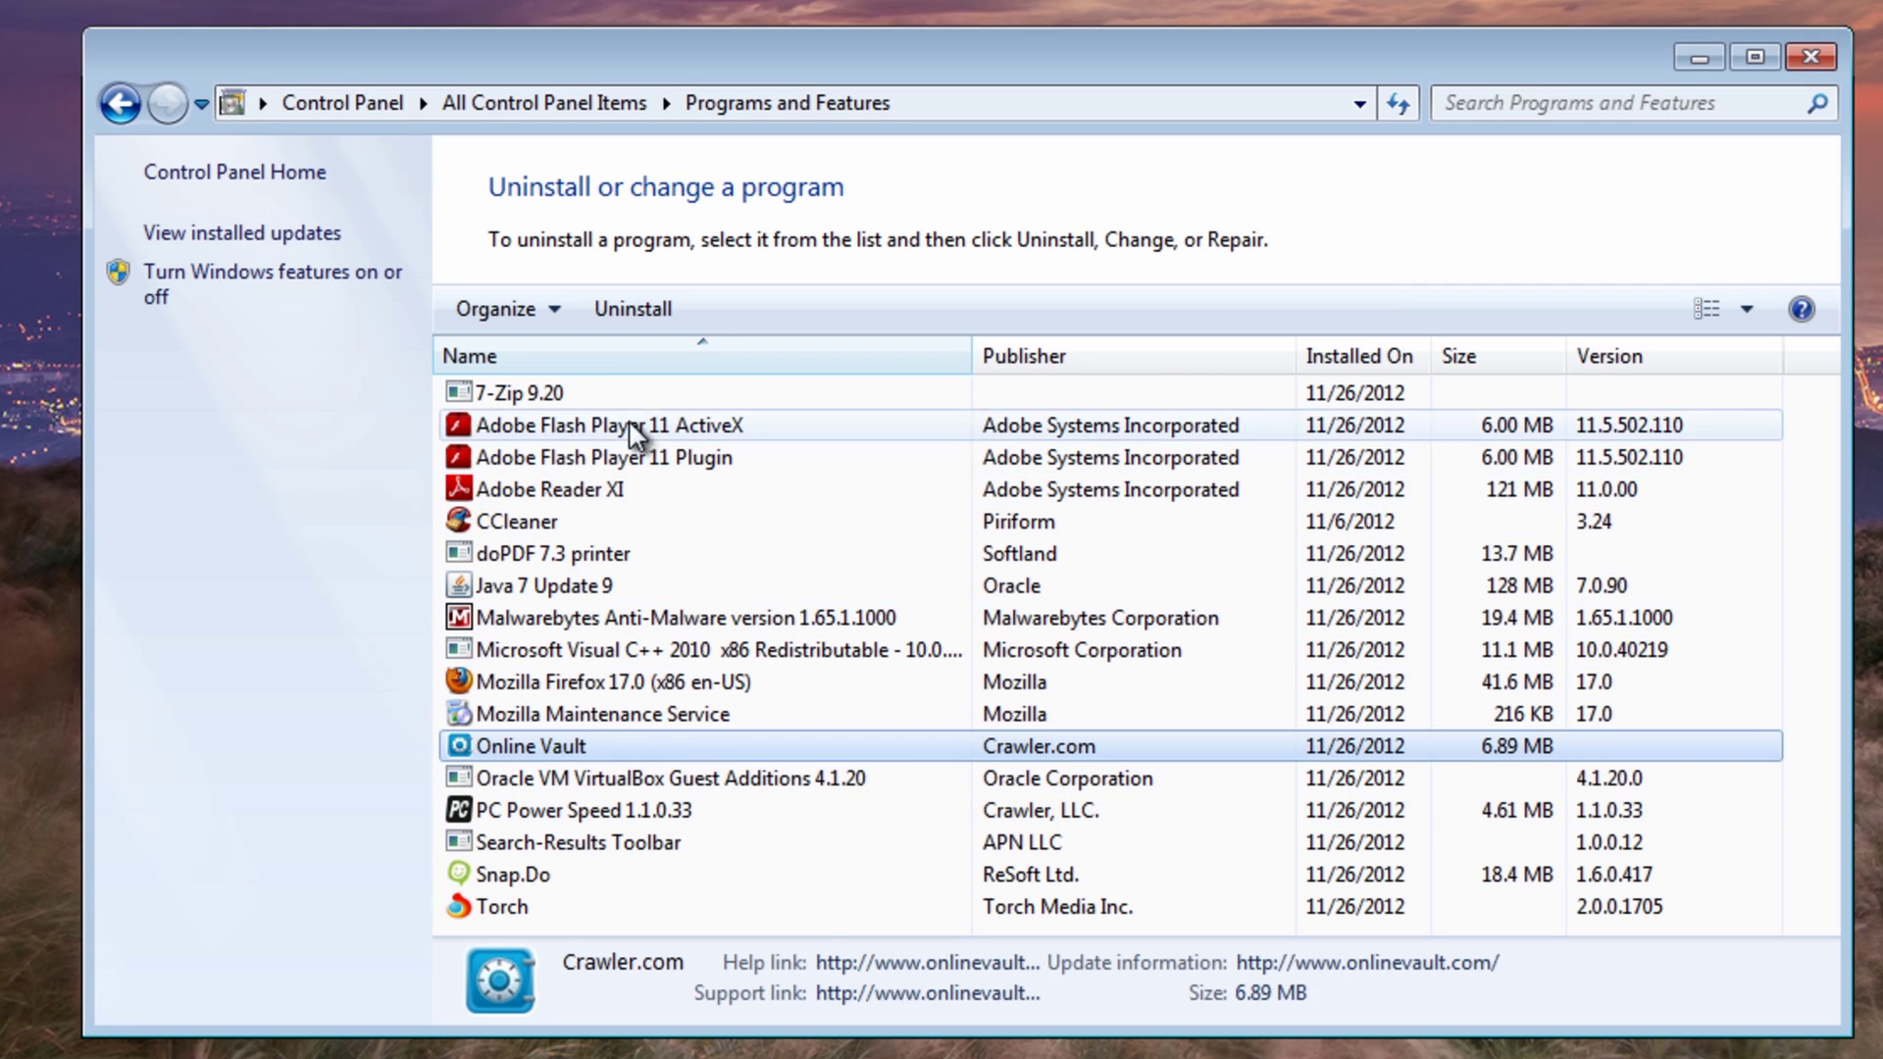
left_click(633, 309)
left_click(1100, 651)
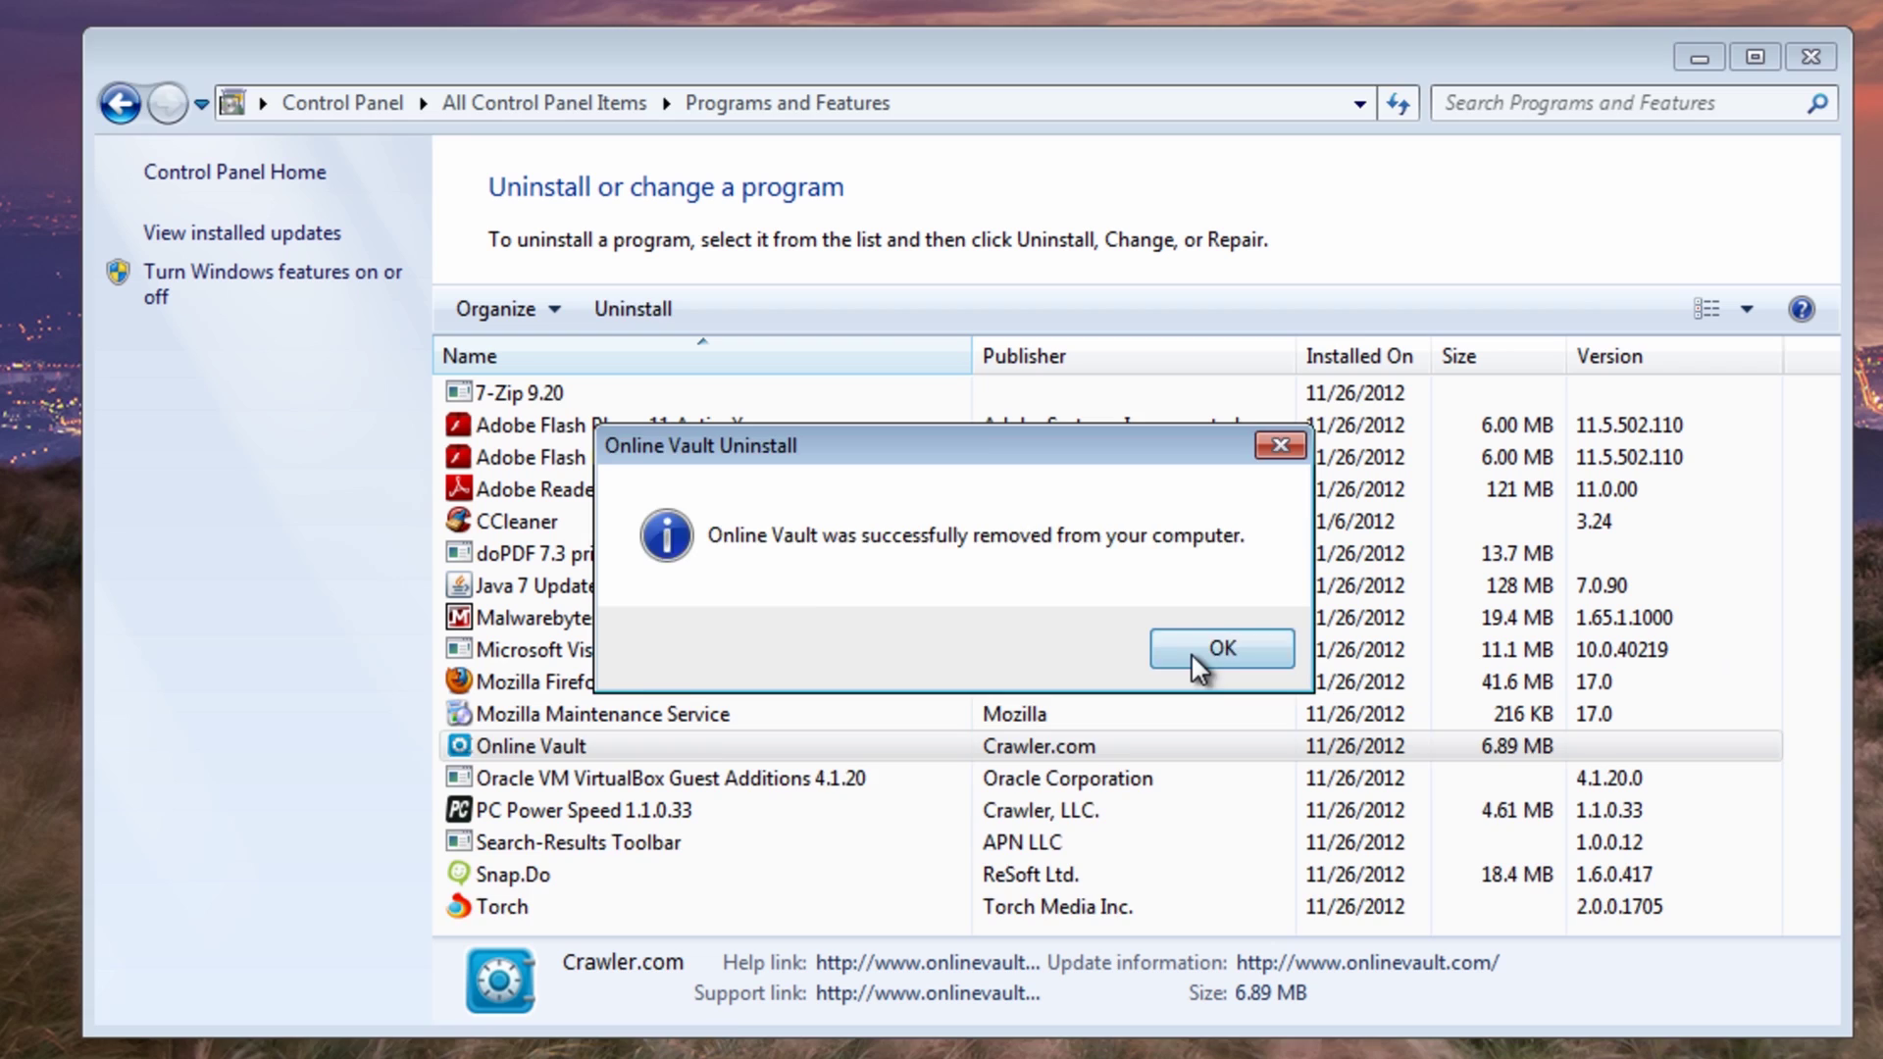
- Acknowledge the Online Vault removal and try to uninstall Snap.Do, allowing it to close the browsers
left_click(1202, 652)
left_click(620, 841)
left_click(634, 309)
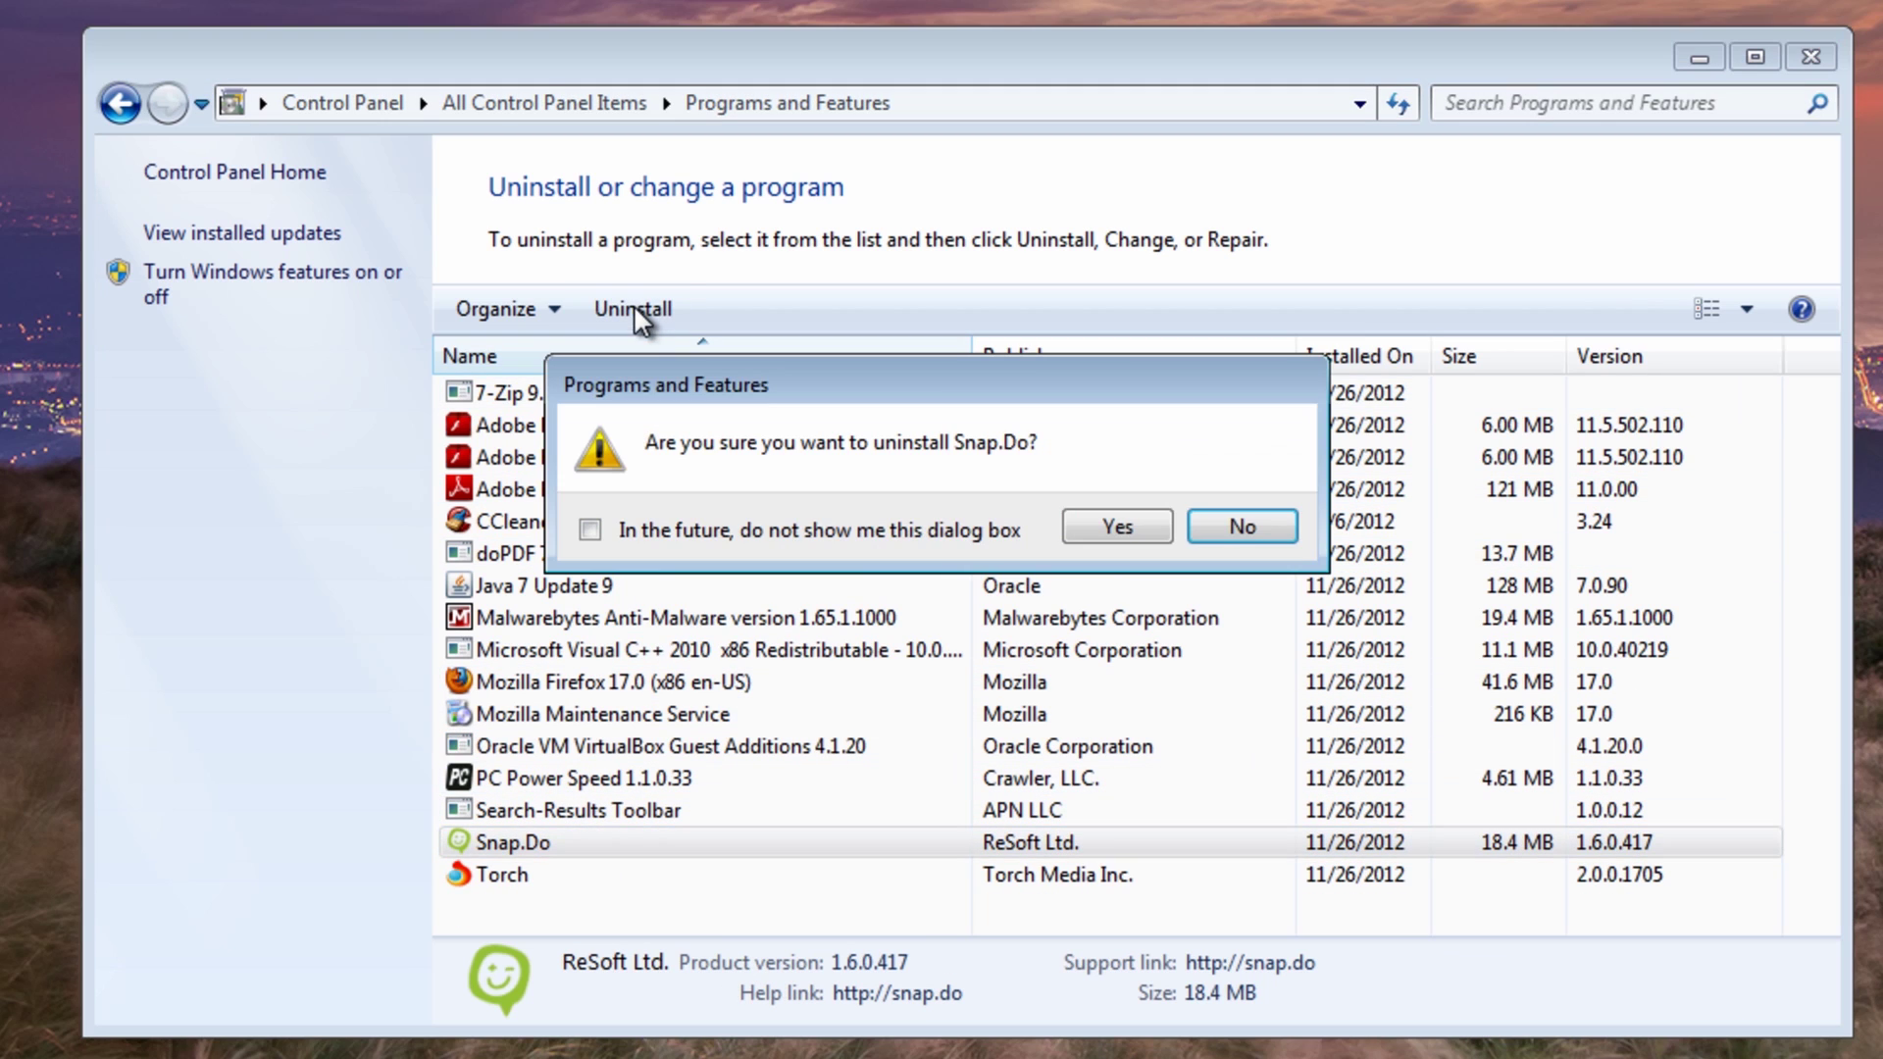
left_click(1104, 522)
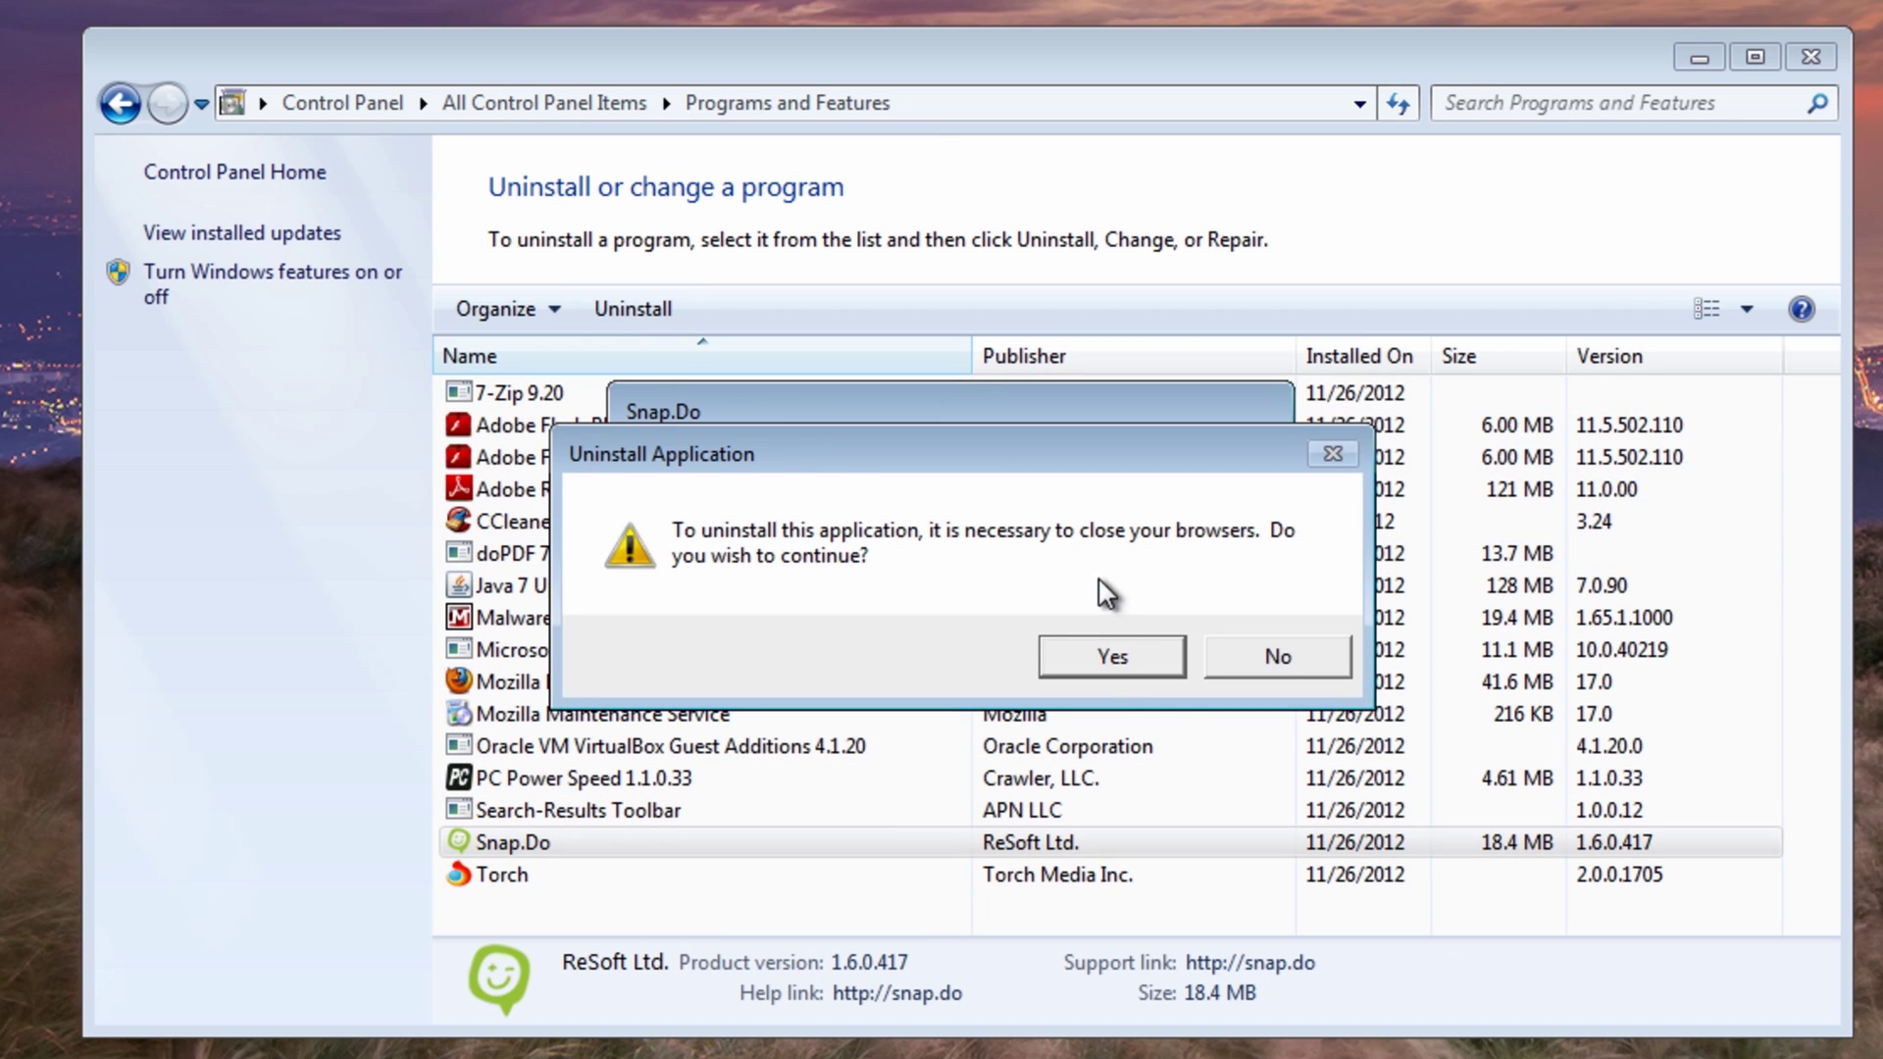
left_click(1103, 675)
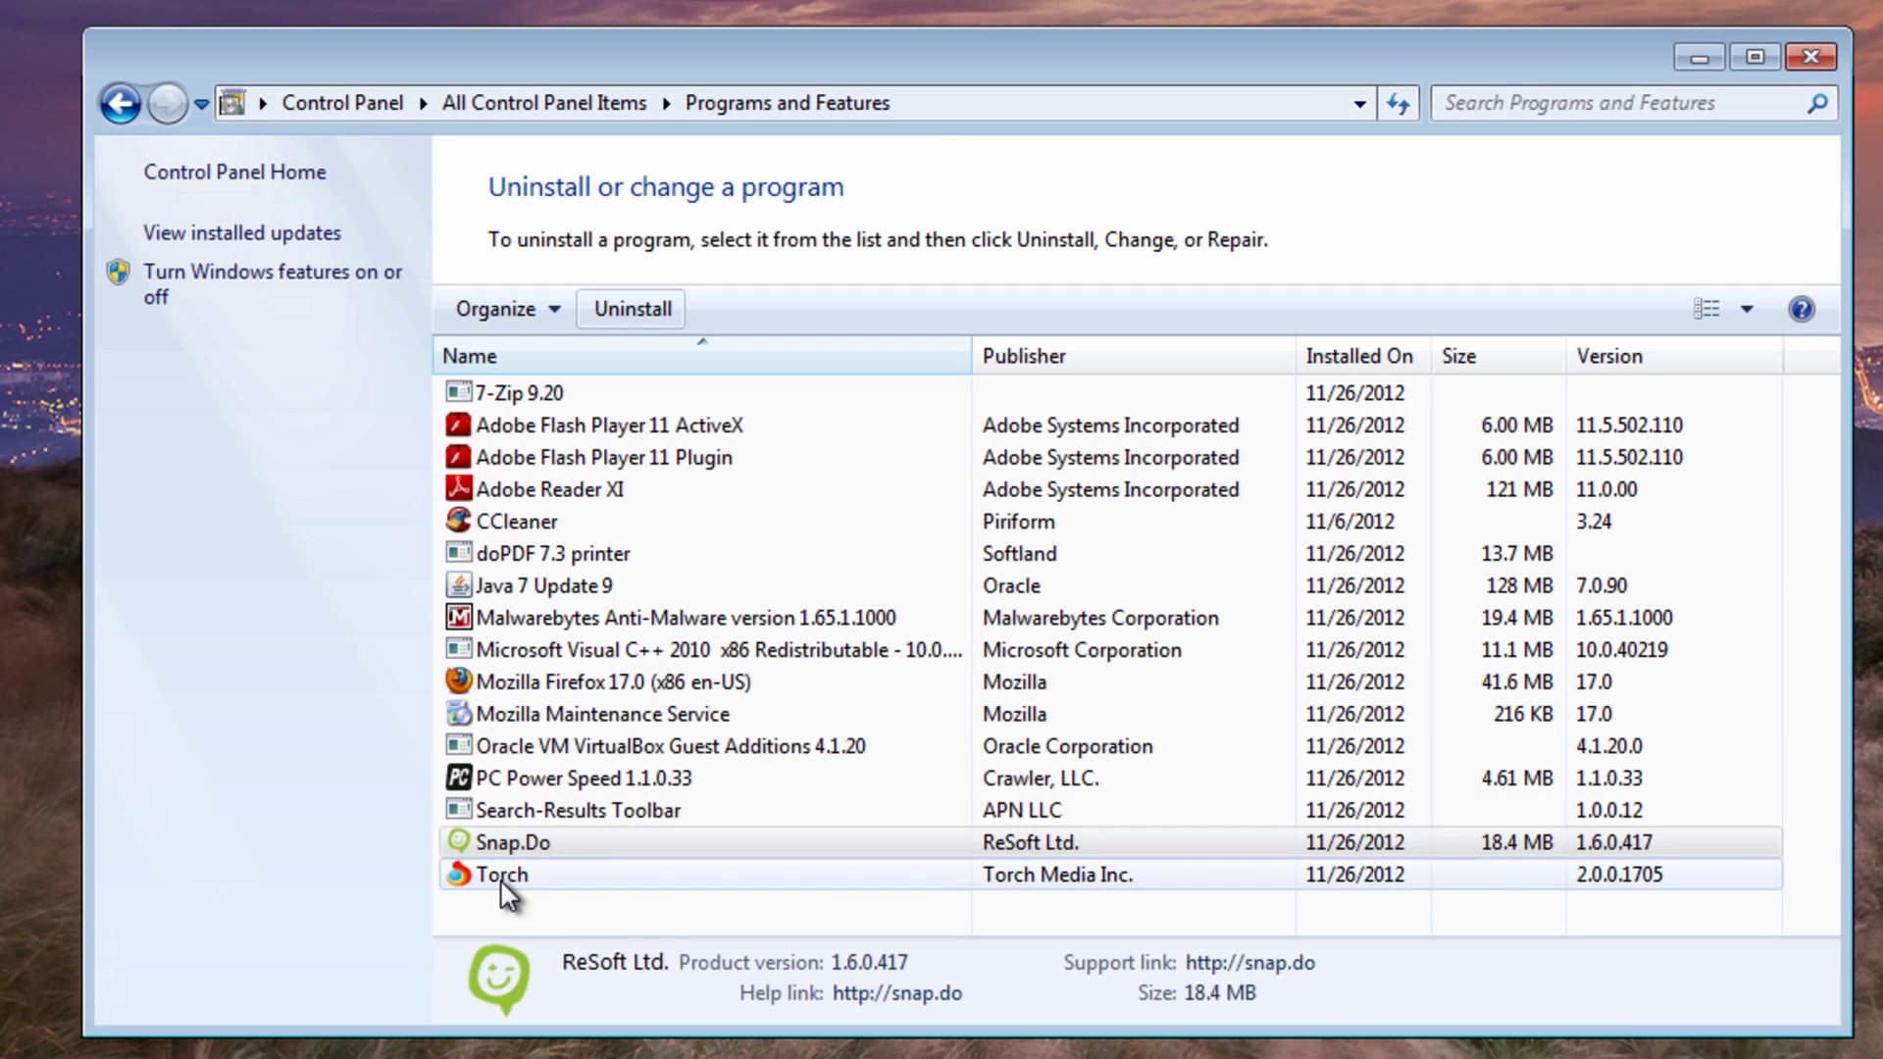
- Uninstall the Torch browser with administrator permission, without also deleting its browsing data
left_click(500, 874)
left_click(667, 308)
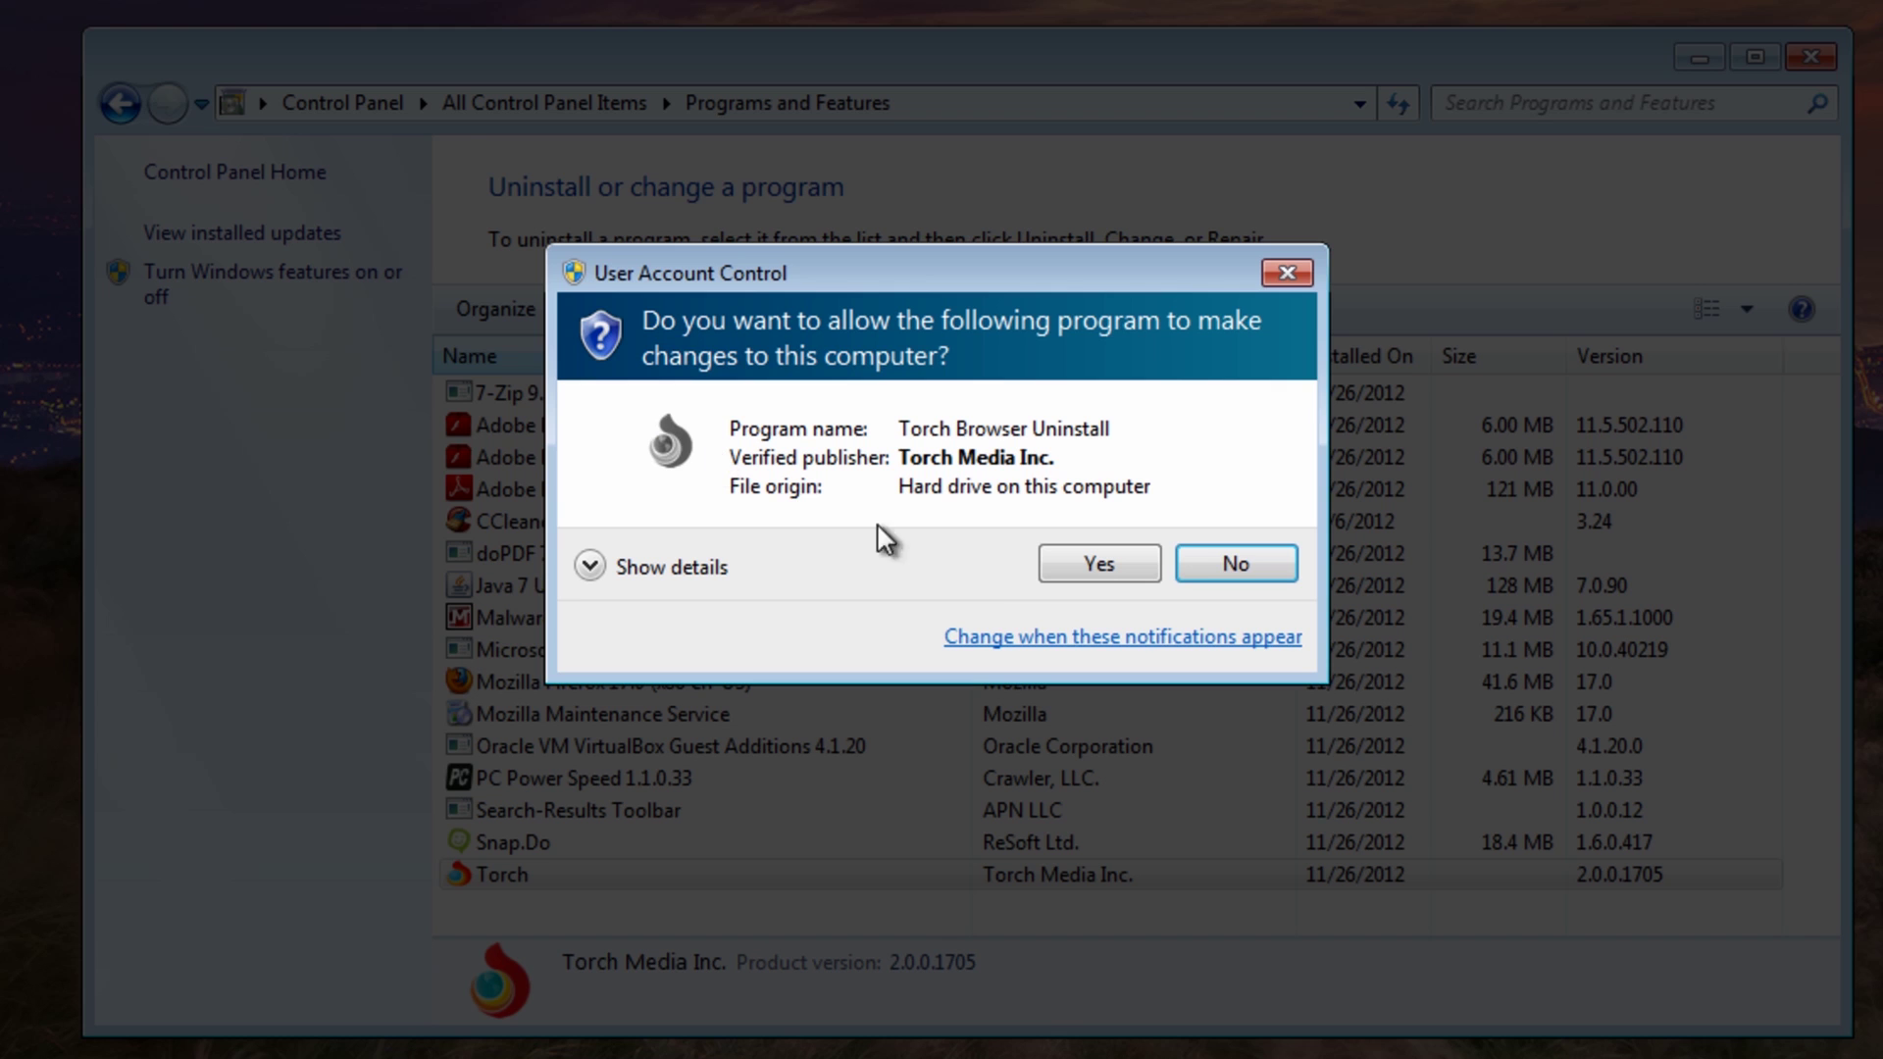
left_click(1074, 557)
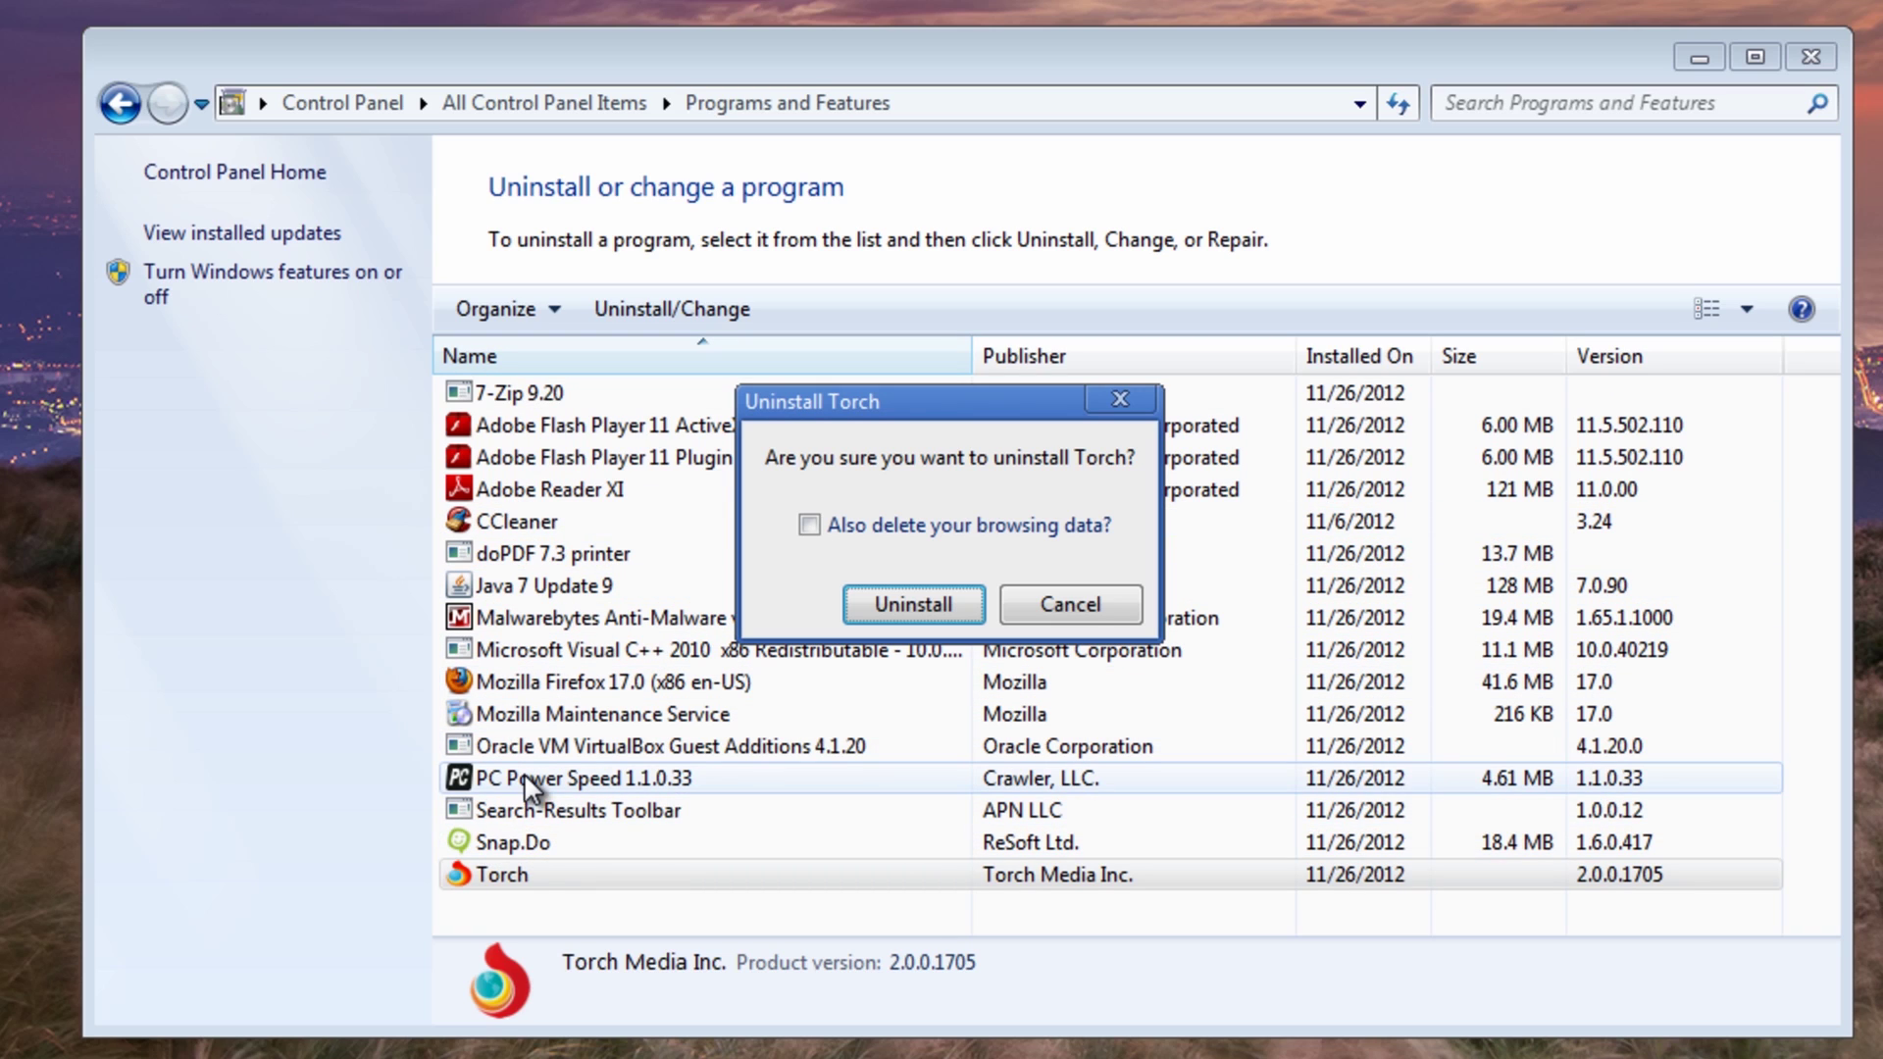
left_click(911, 606)
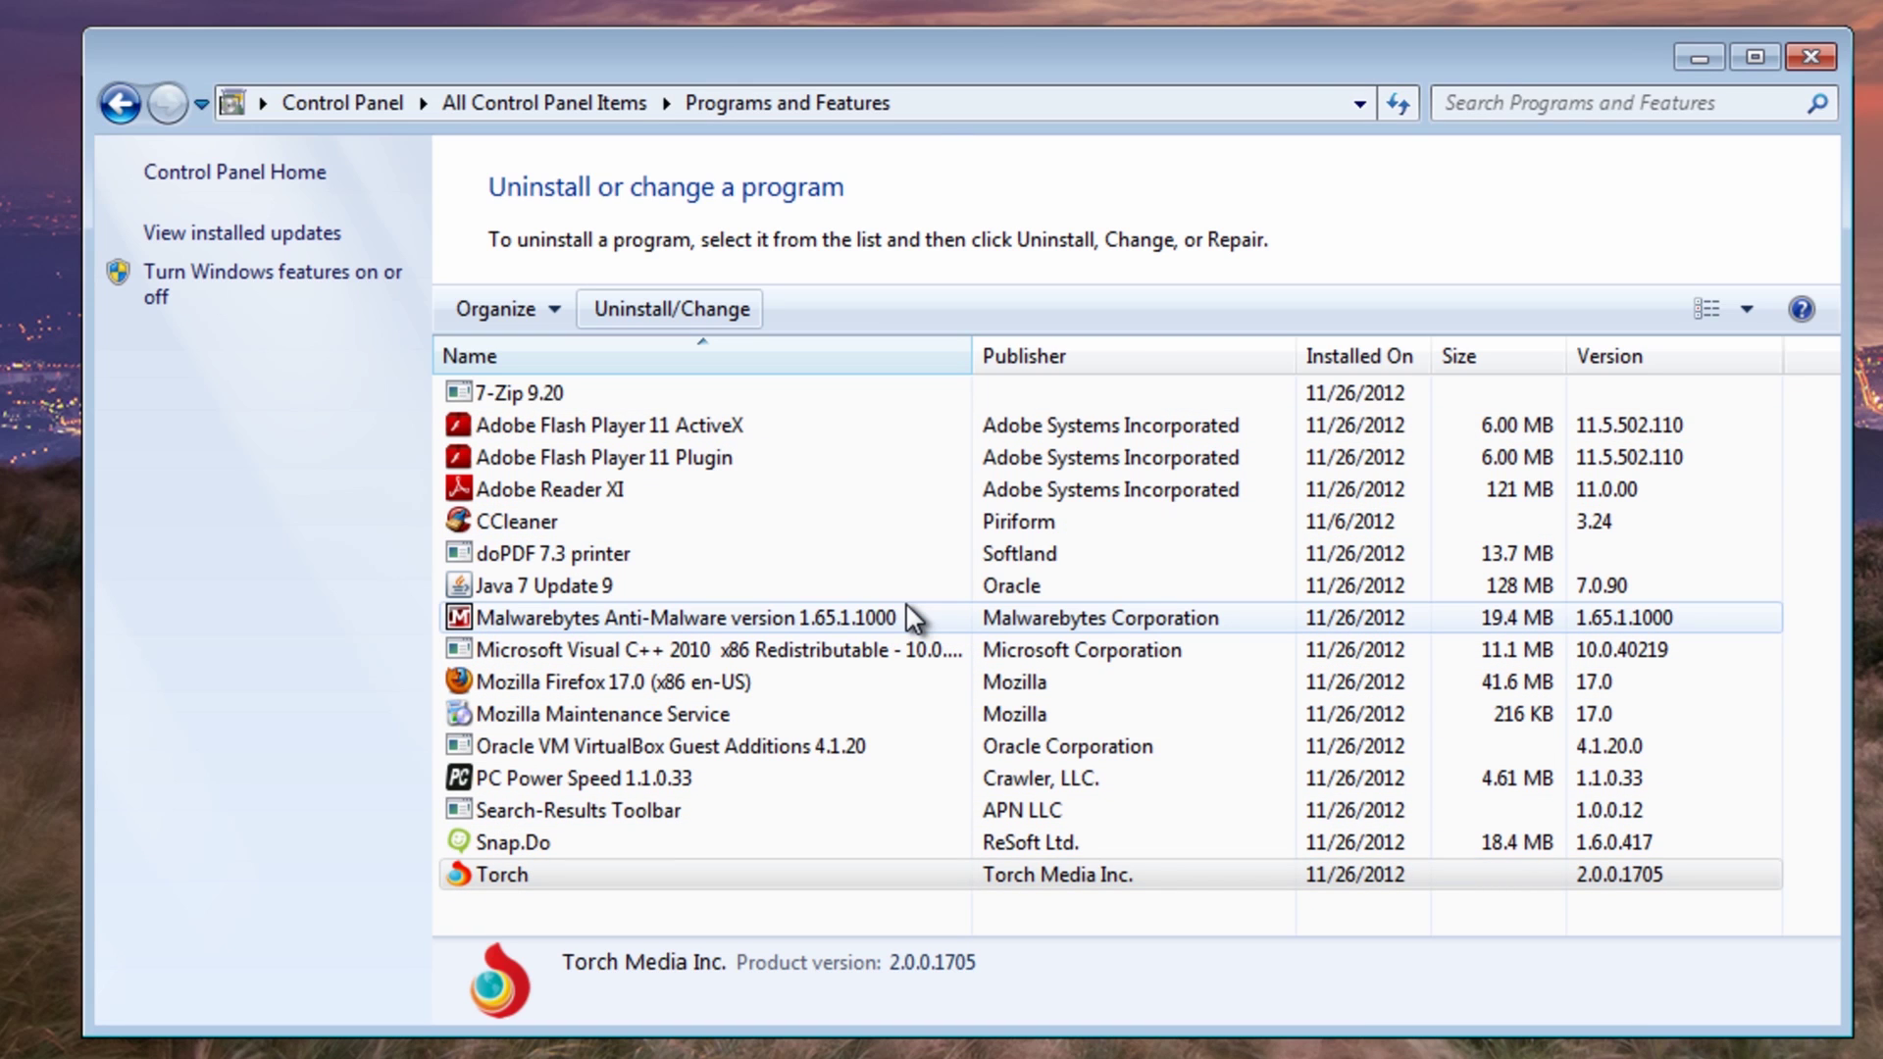
- Uninstall PC Power Speed 1.1.0.33 from the installed programs
left_click(582, 777)
left_click(618, 309)
left_click(1109, 649)
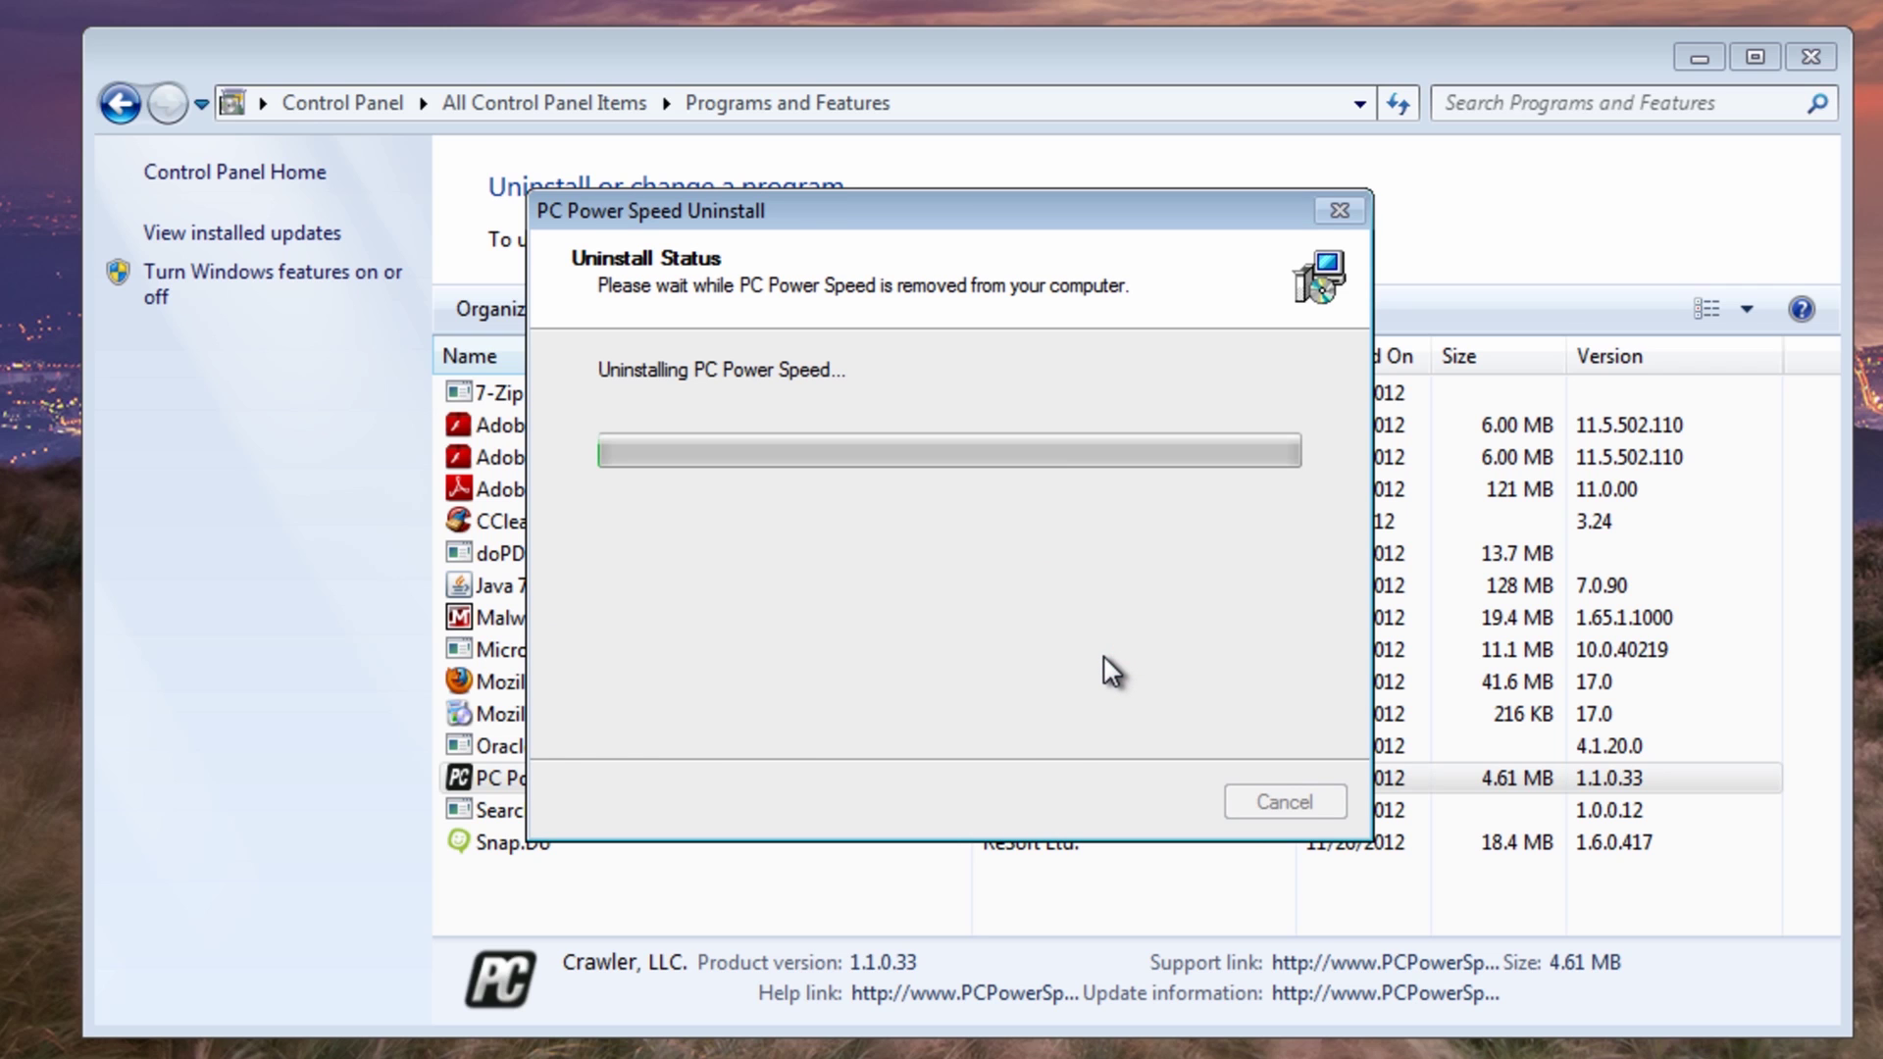
left_click(1280, 649)
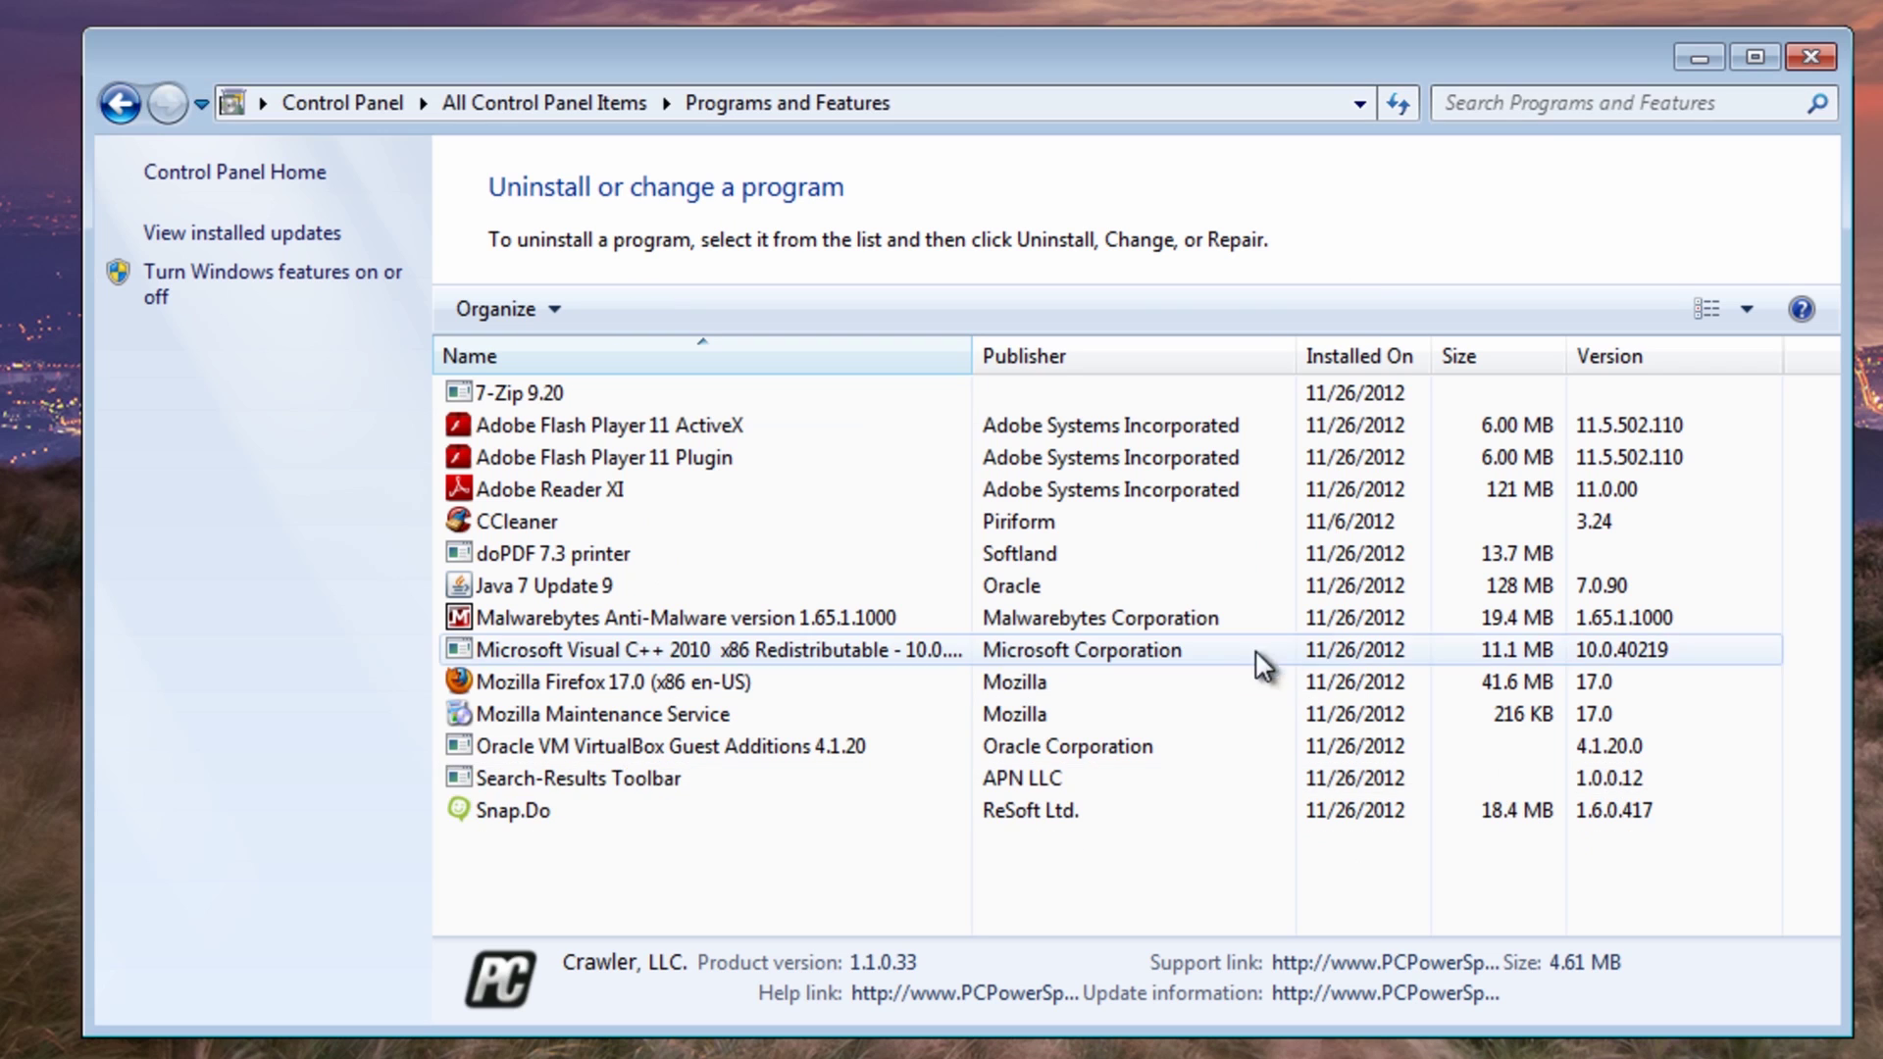
- Uninstall Search-Results Toolbar, agreeing to remove its entry from the Programs and Features list
left_click(588, 777)
left_click(624, 310)
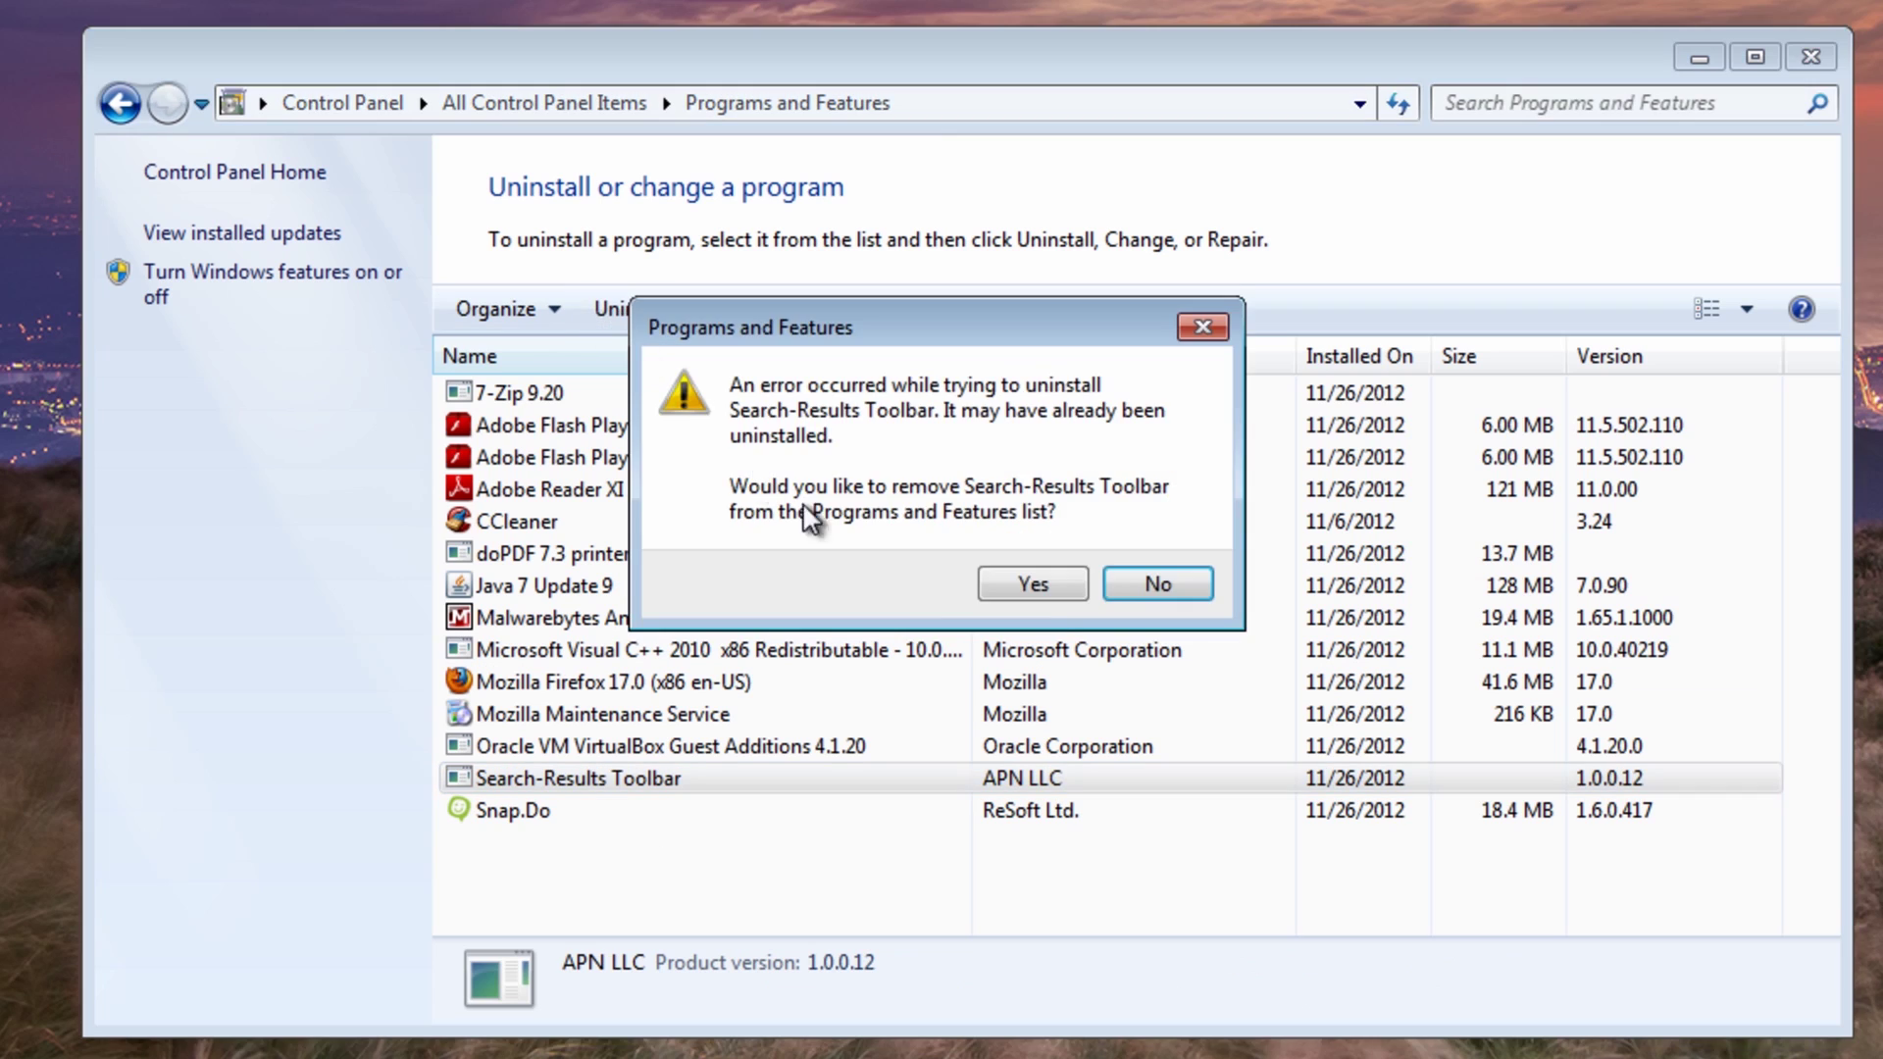
left_click(1046, 591)
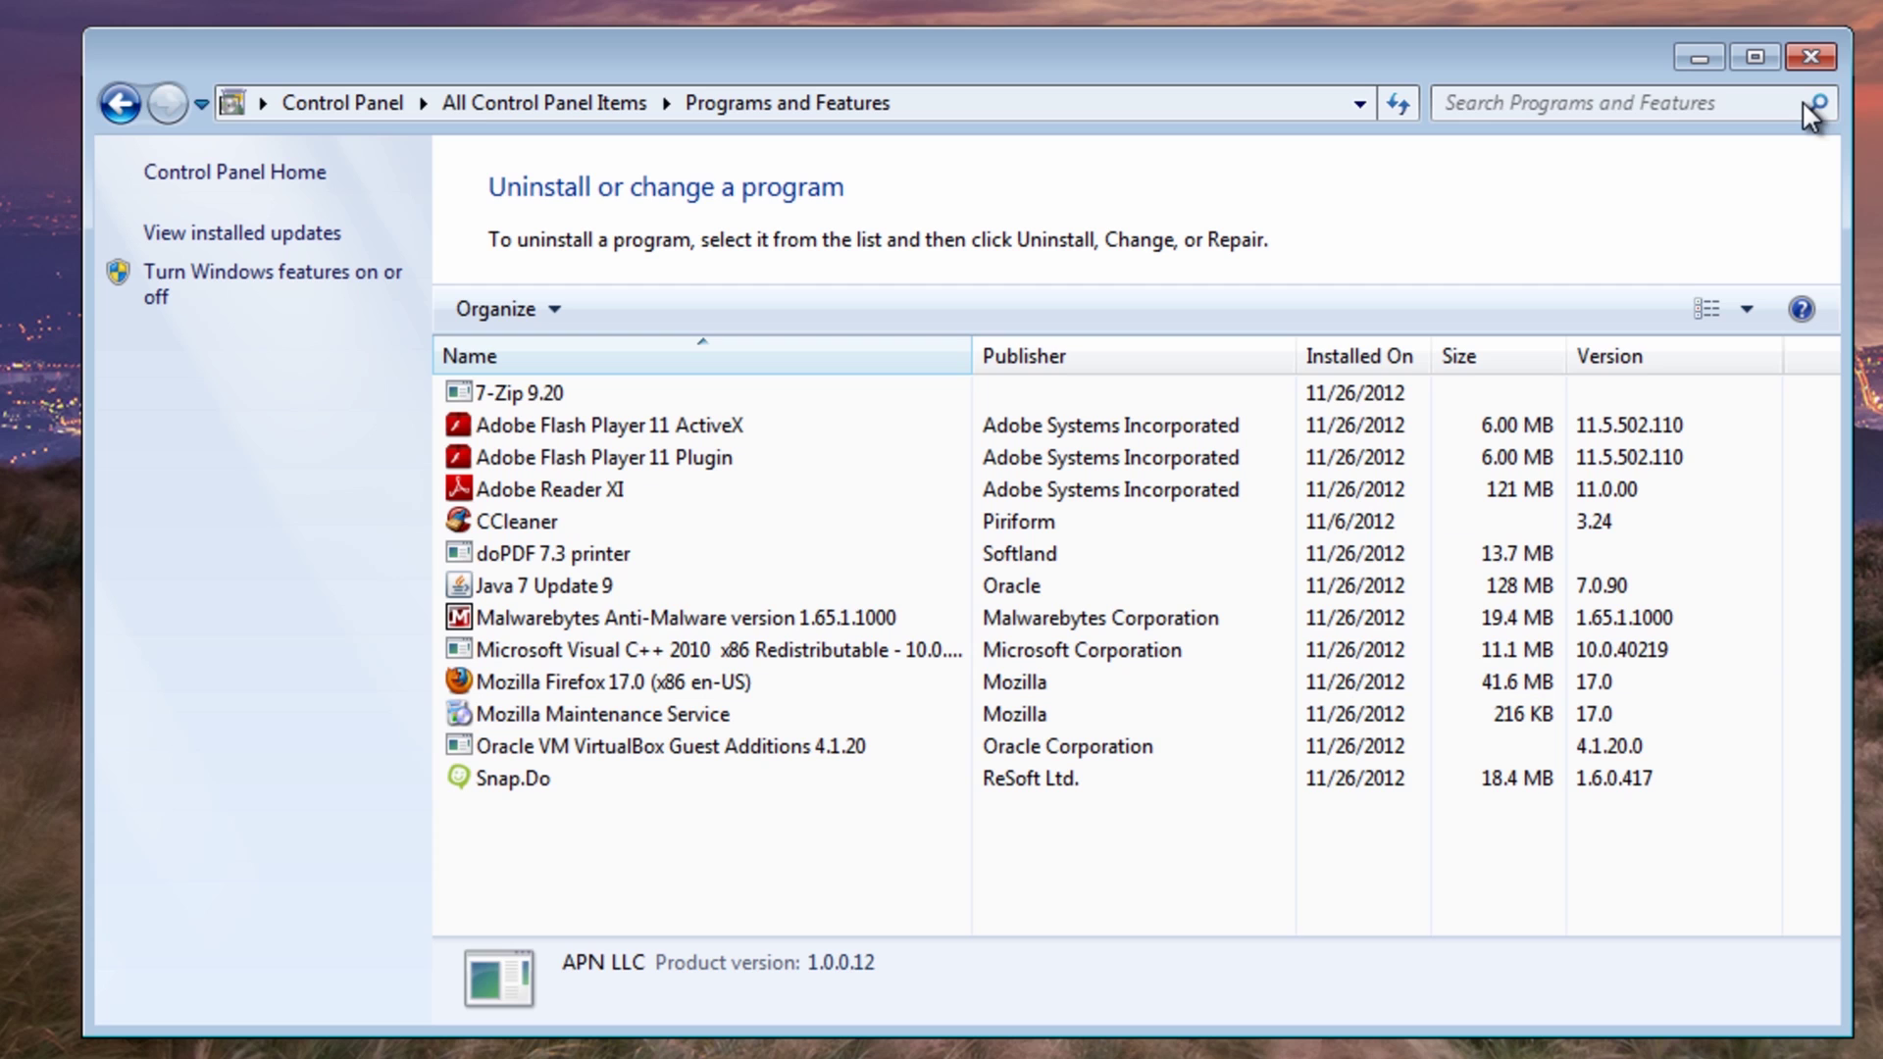
- Minimize the installed programs window and launch Registry Editor with regedit, allowing it to make changes to the computer
left_click(526, 780)
left_click(530, 618)
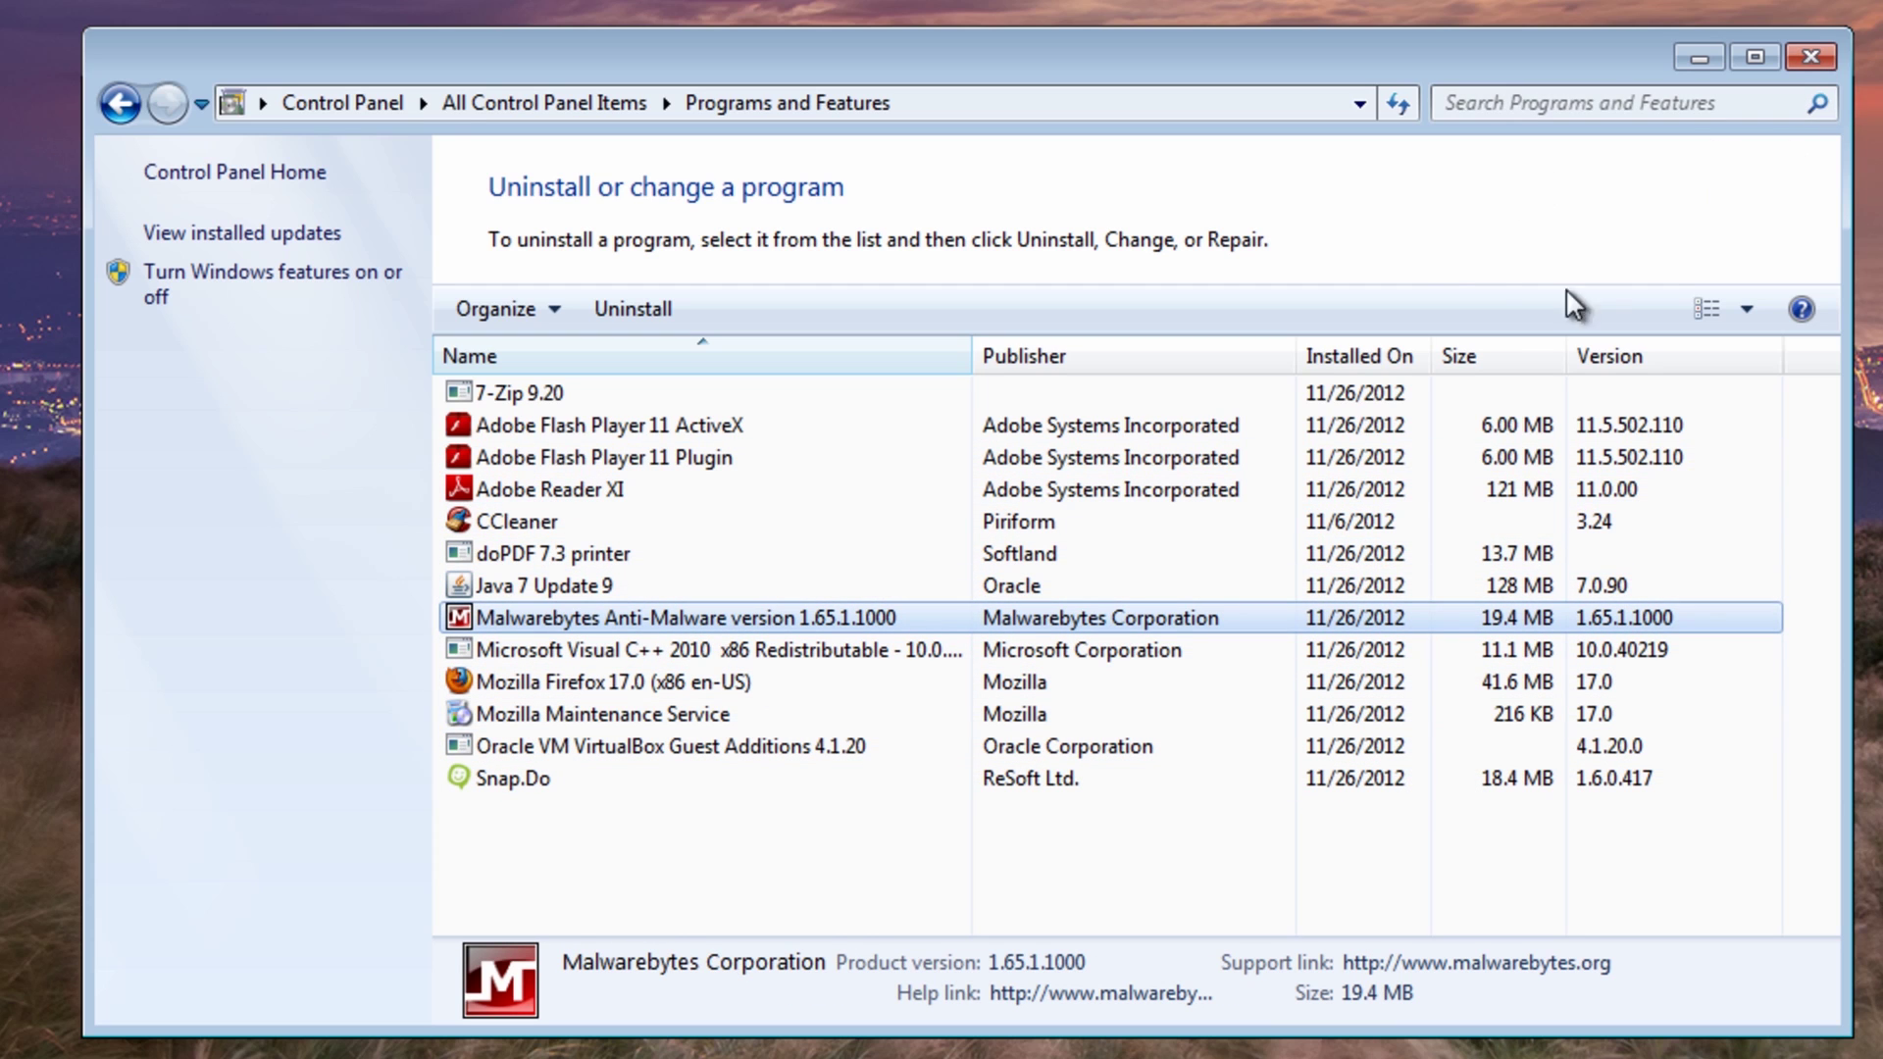
left_click(1707, 57)
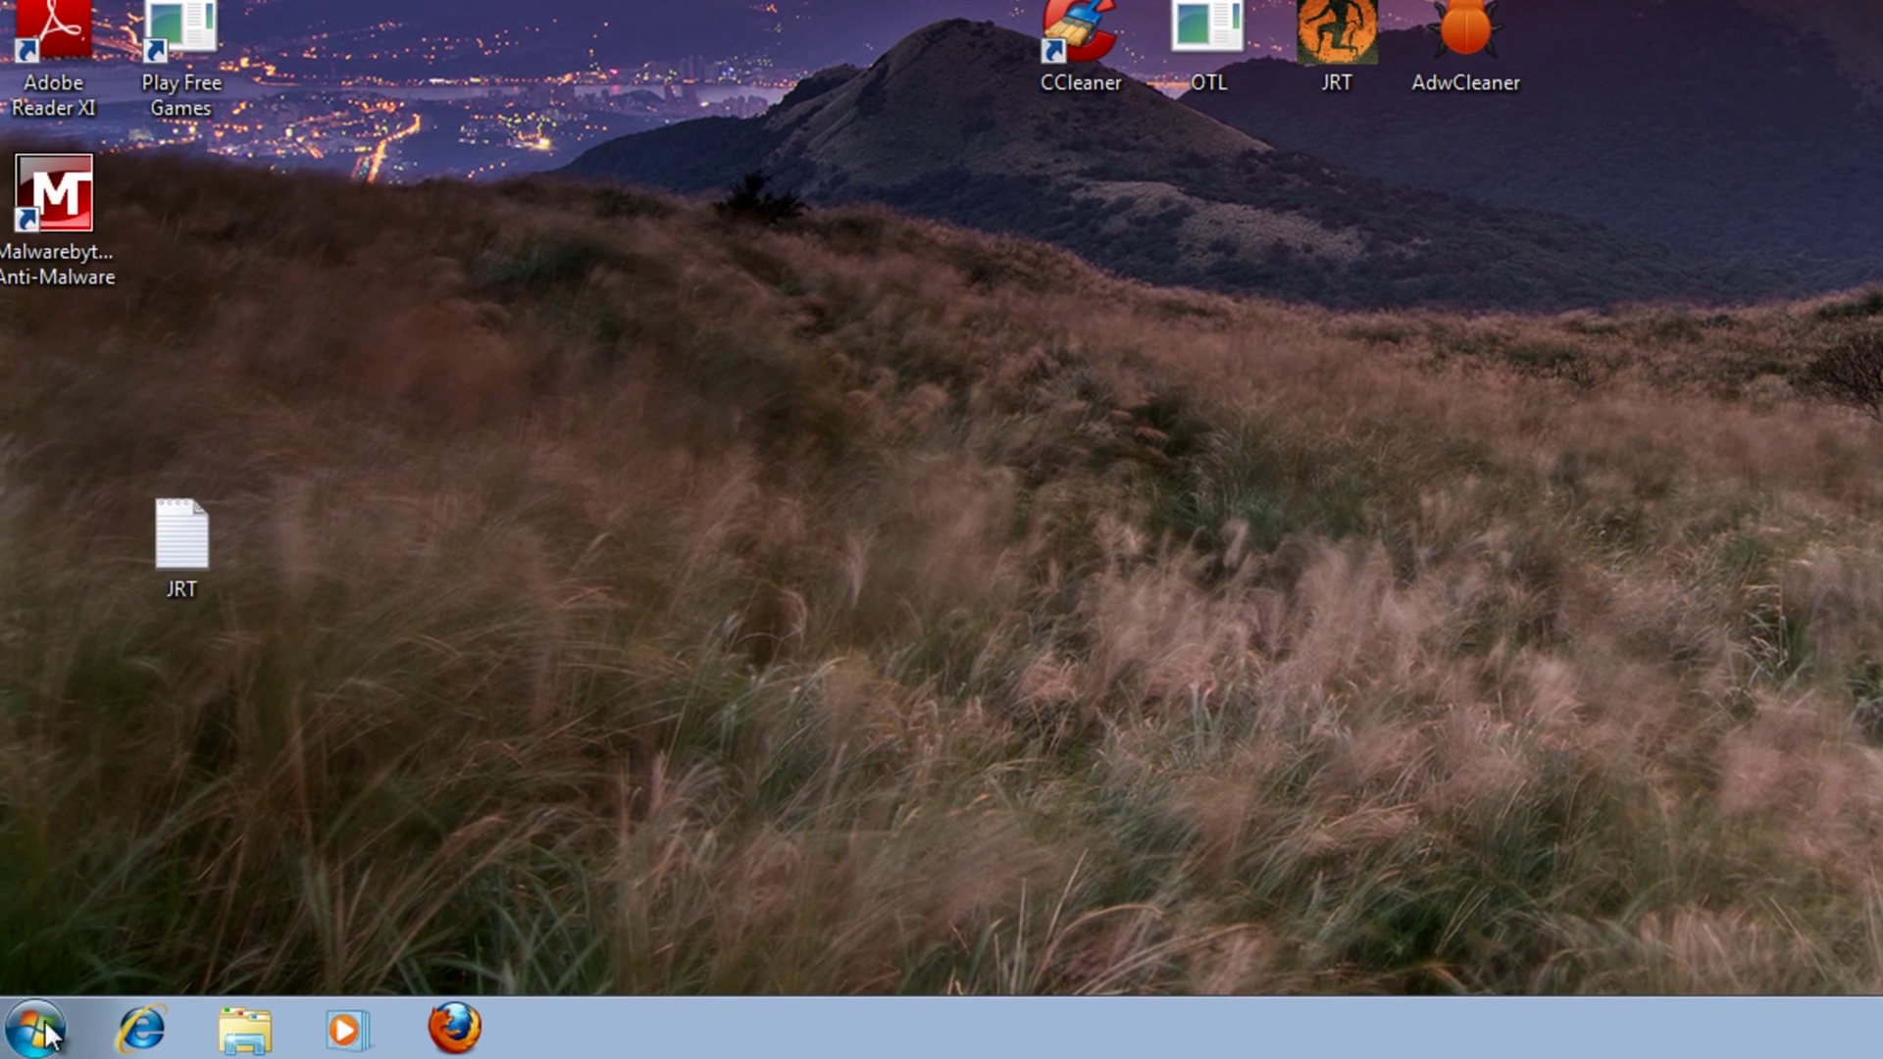
left_click(34, 1028)
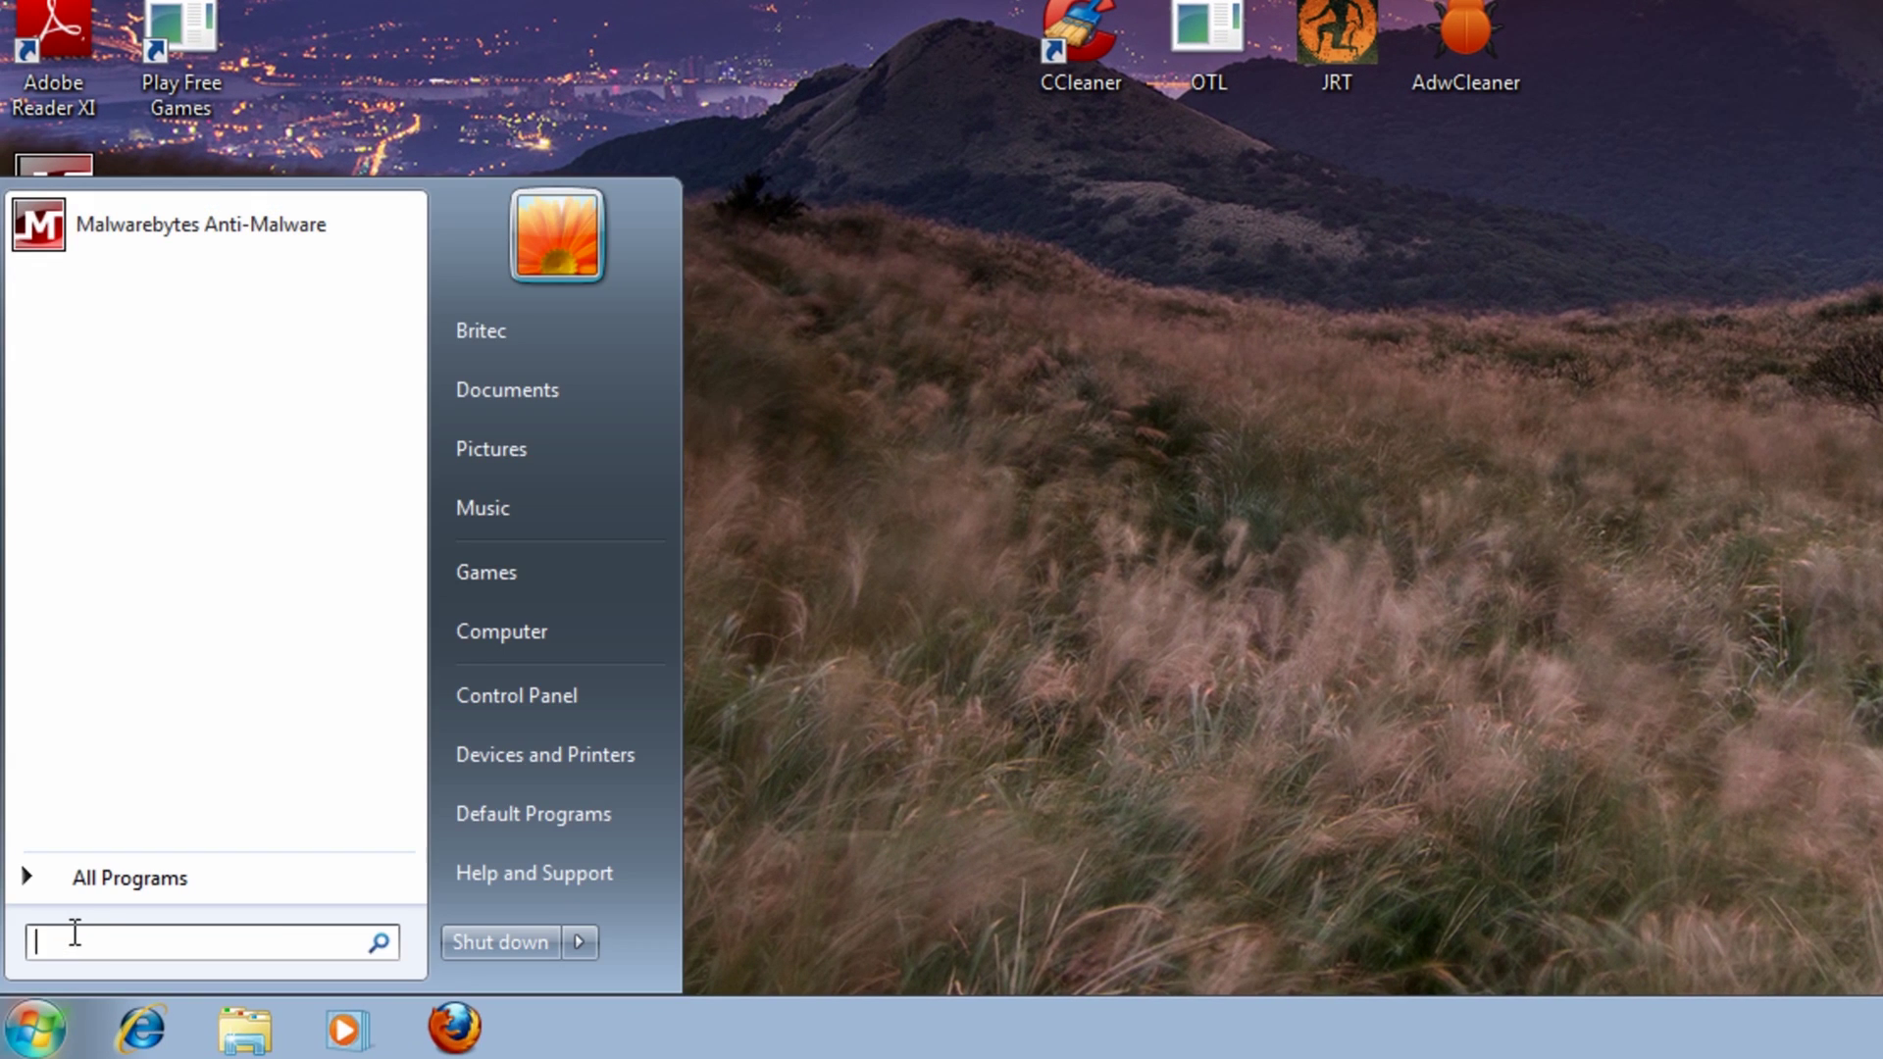
type("reged")
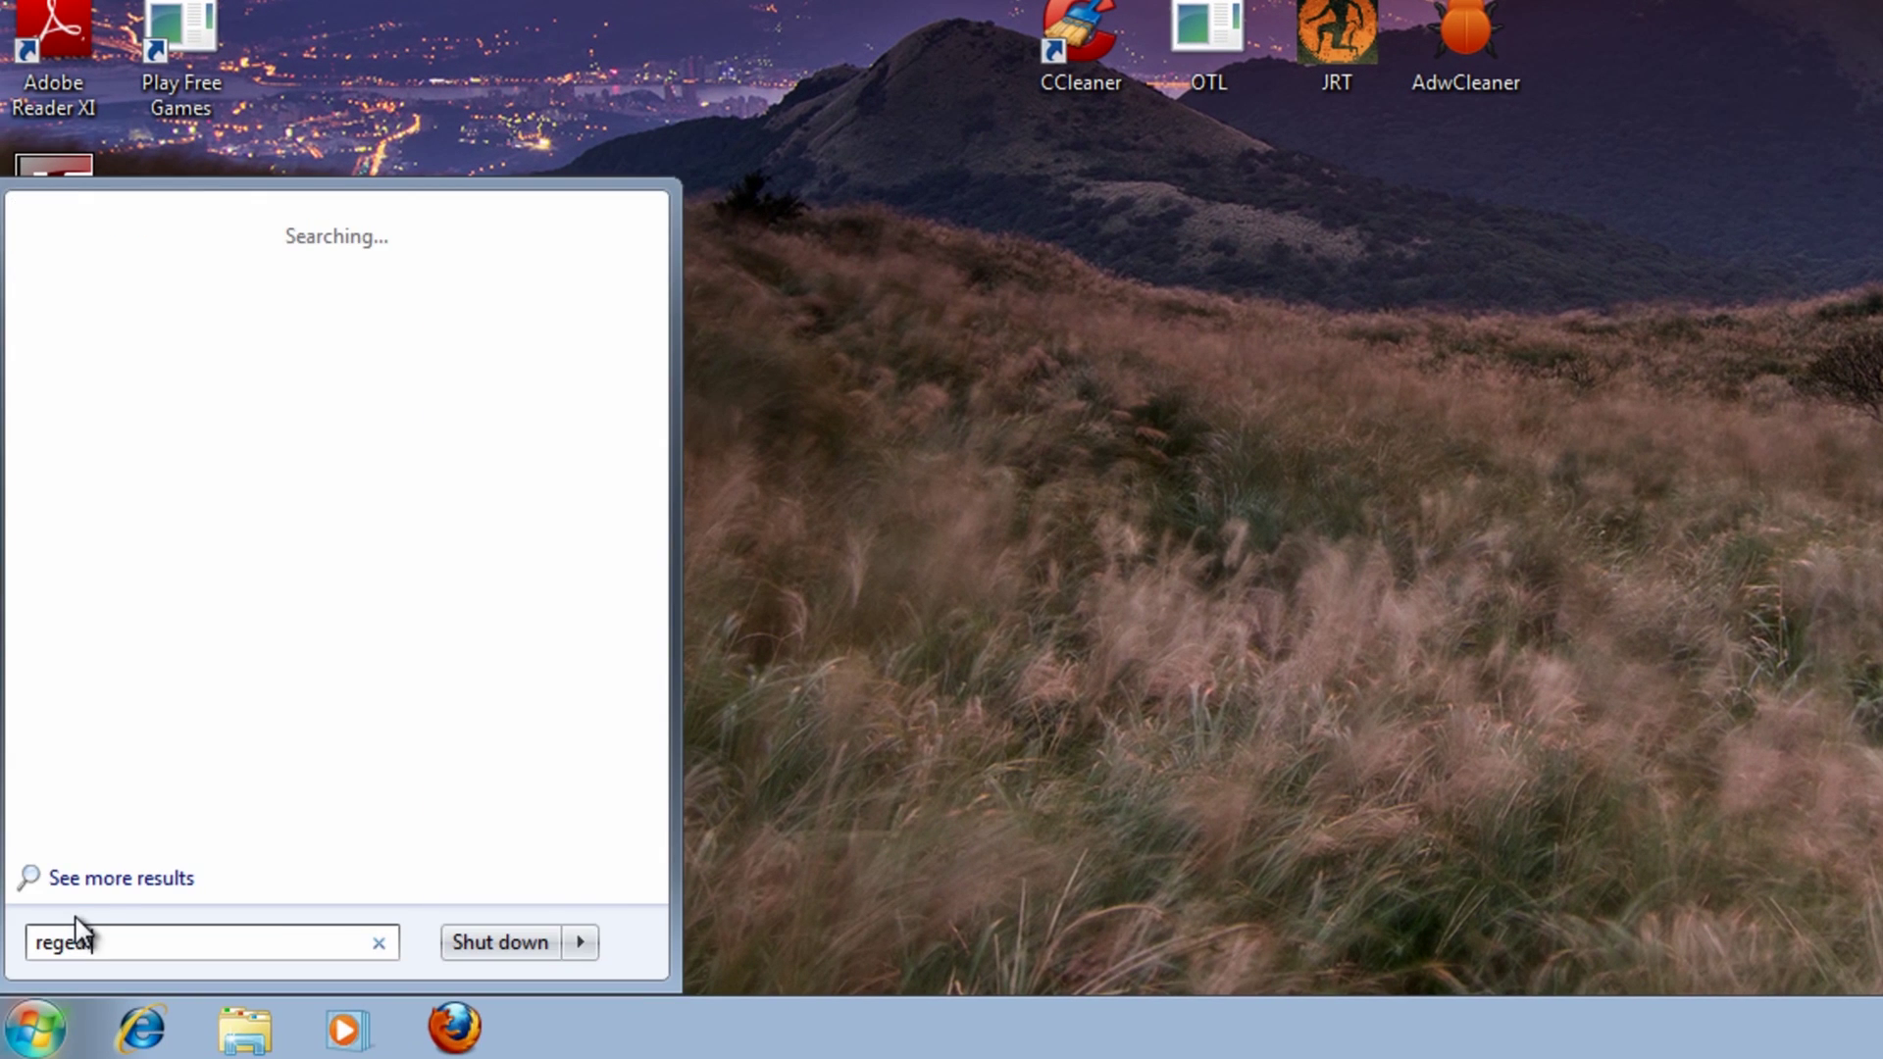
type("it")
left_click(105, 274)
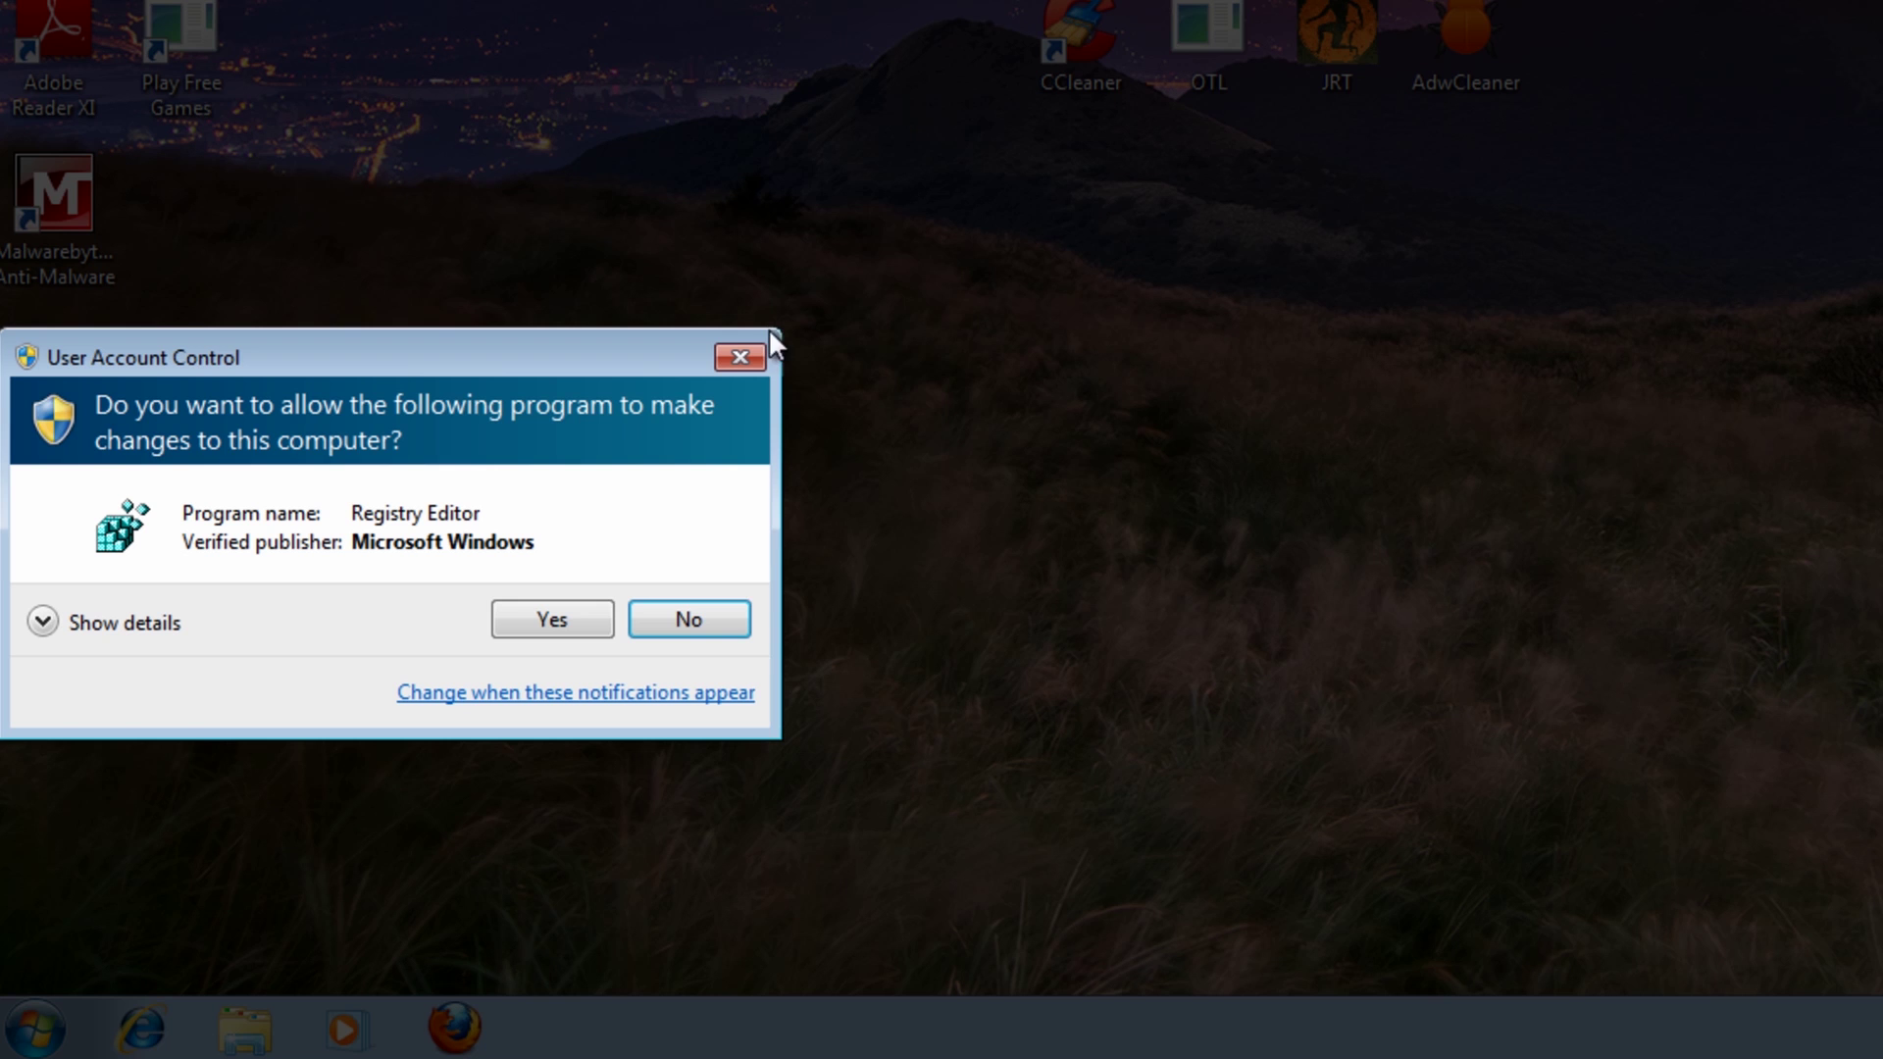
left_click(529, 632)
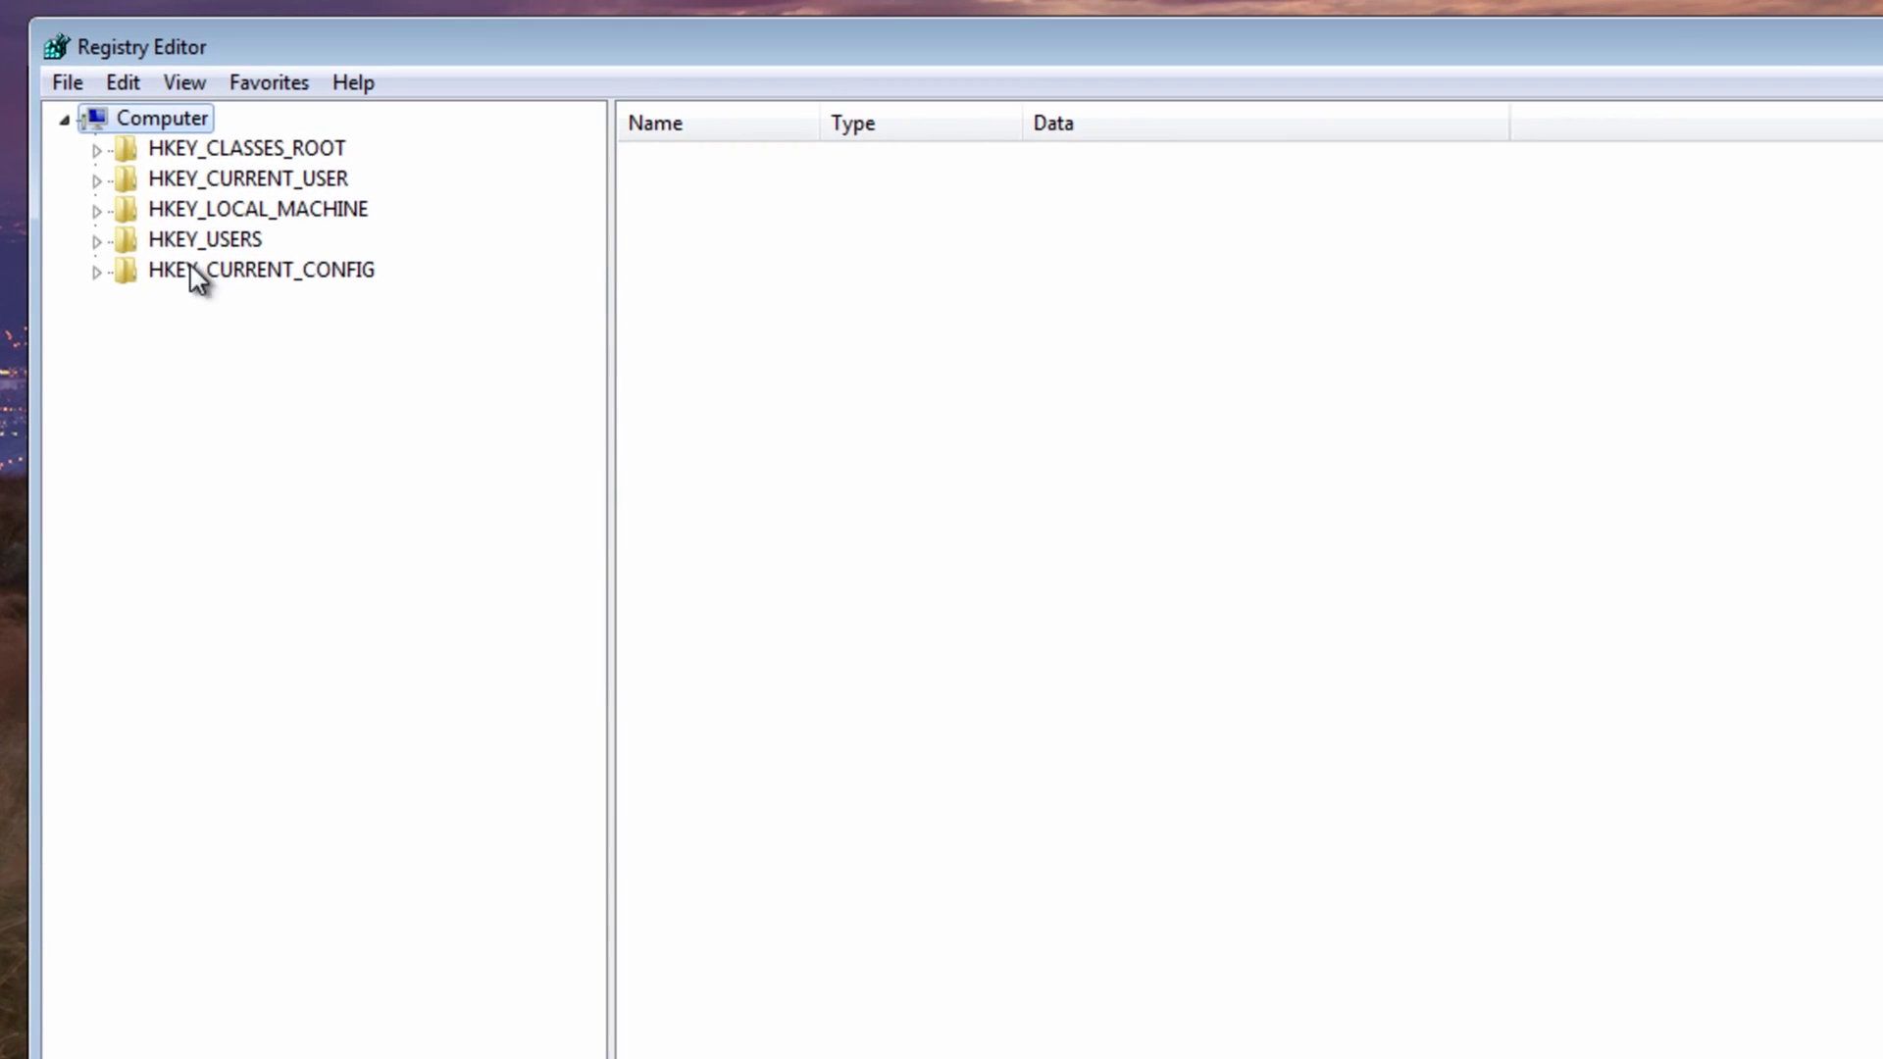
- Navigate to HKEY_LOCAL_MACHINE\SOFTWARE\Microsoft\Windows\CurrentVersion\Uninstall and expand its subkeys
left_click(97, 211)
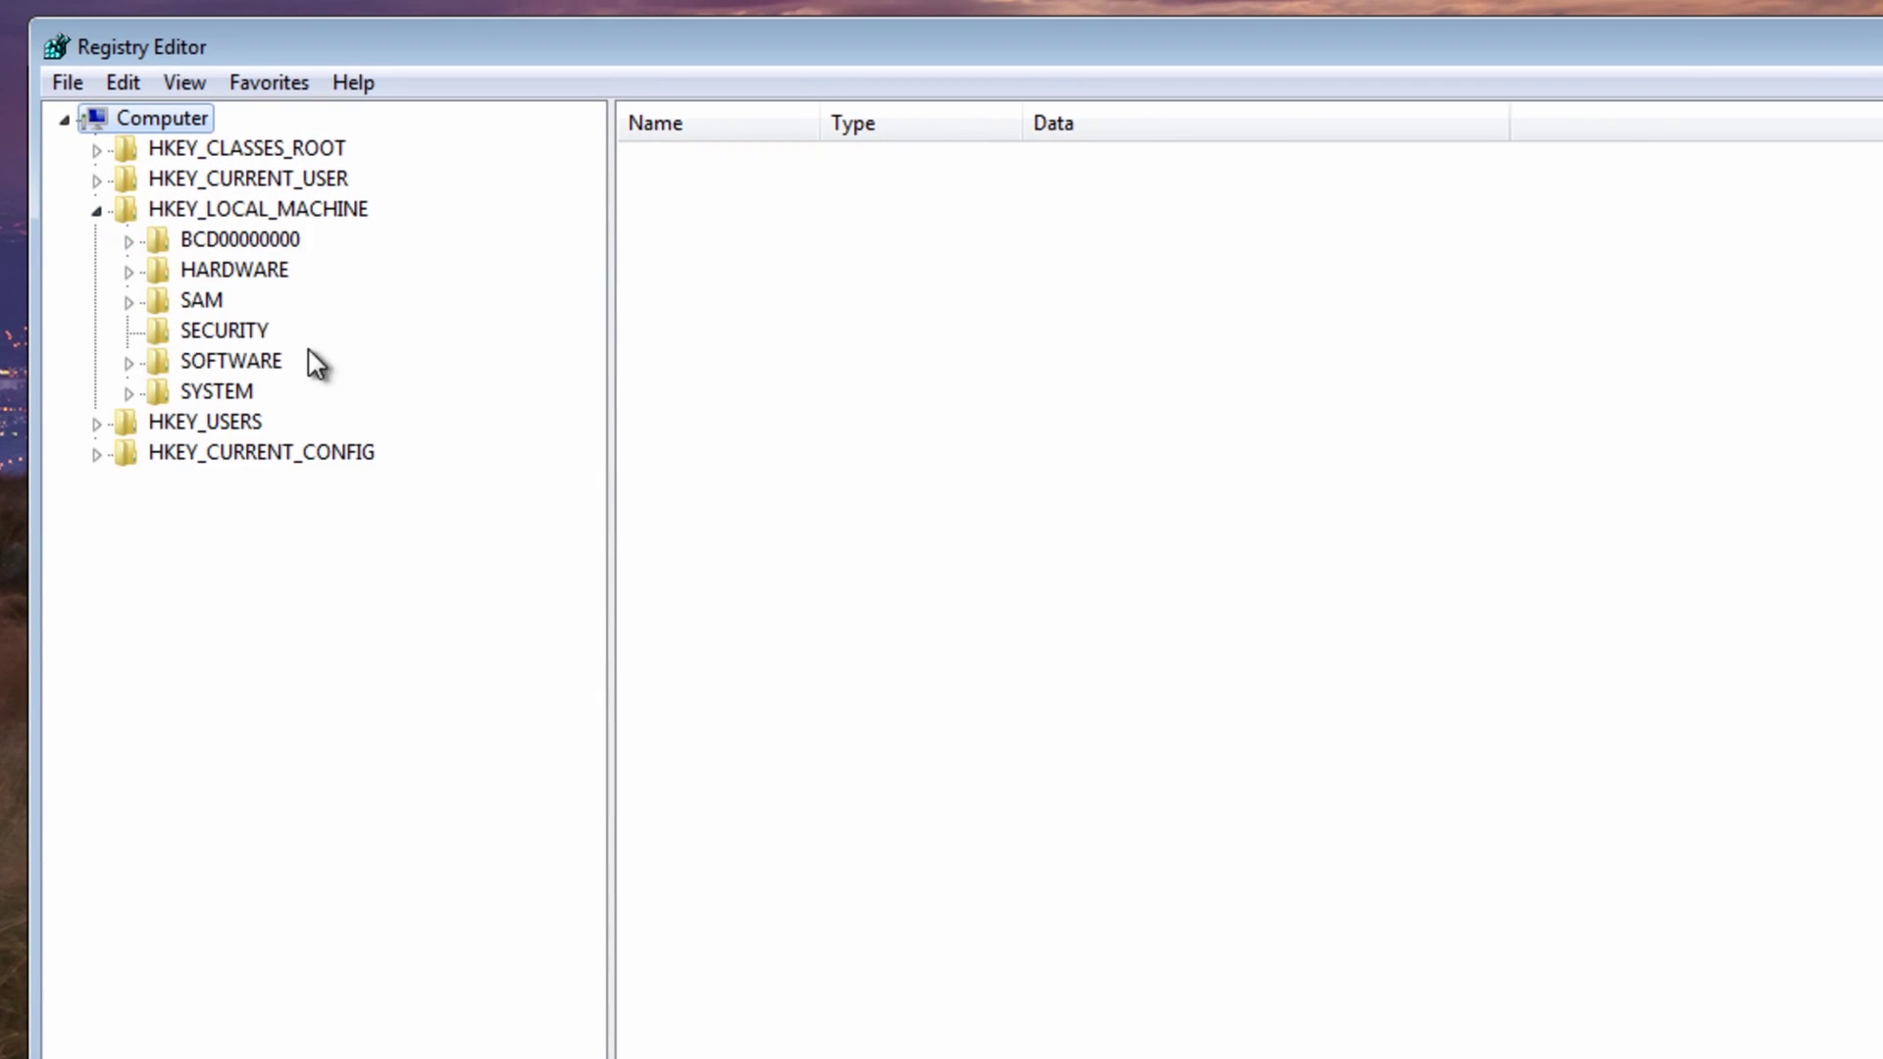
left_click(127, 363)
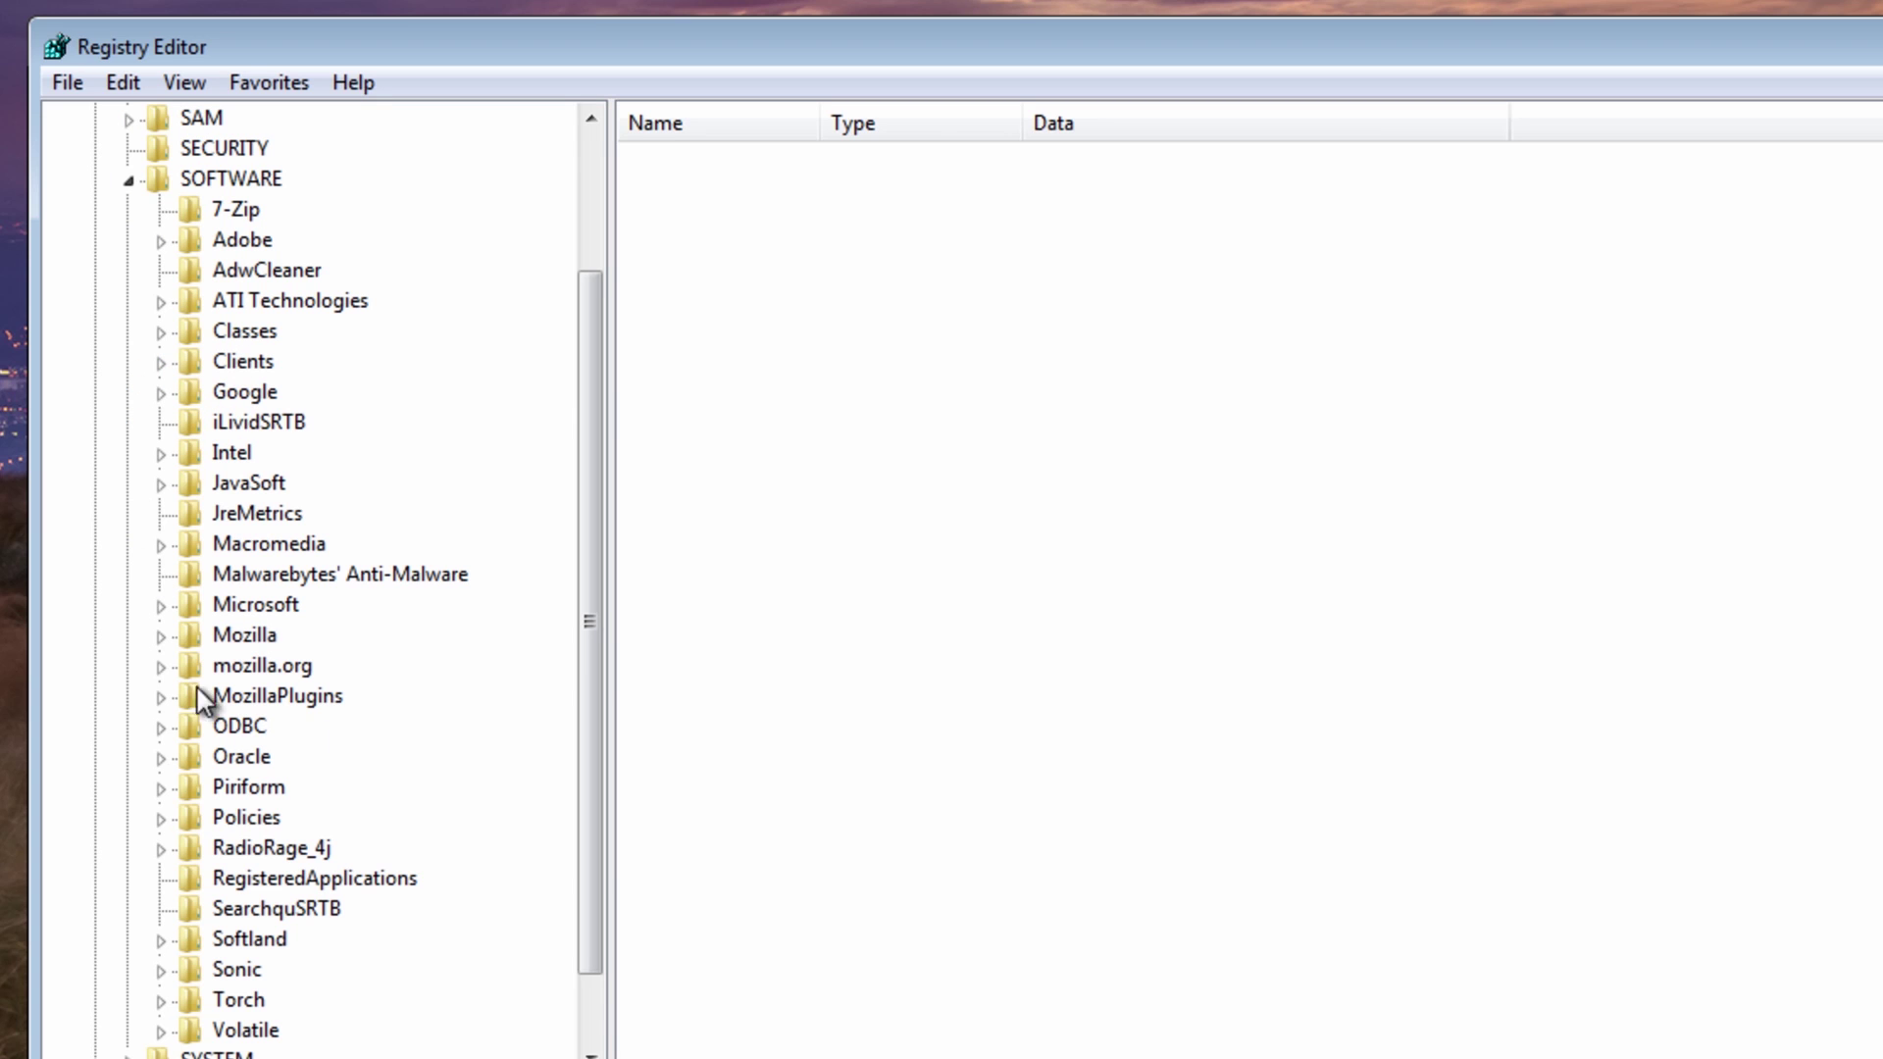
left_click(162, 606)
left_click_drag(591, 324, 593, 841)
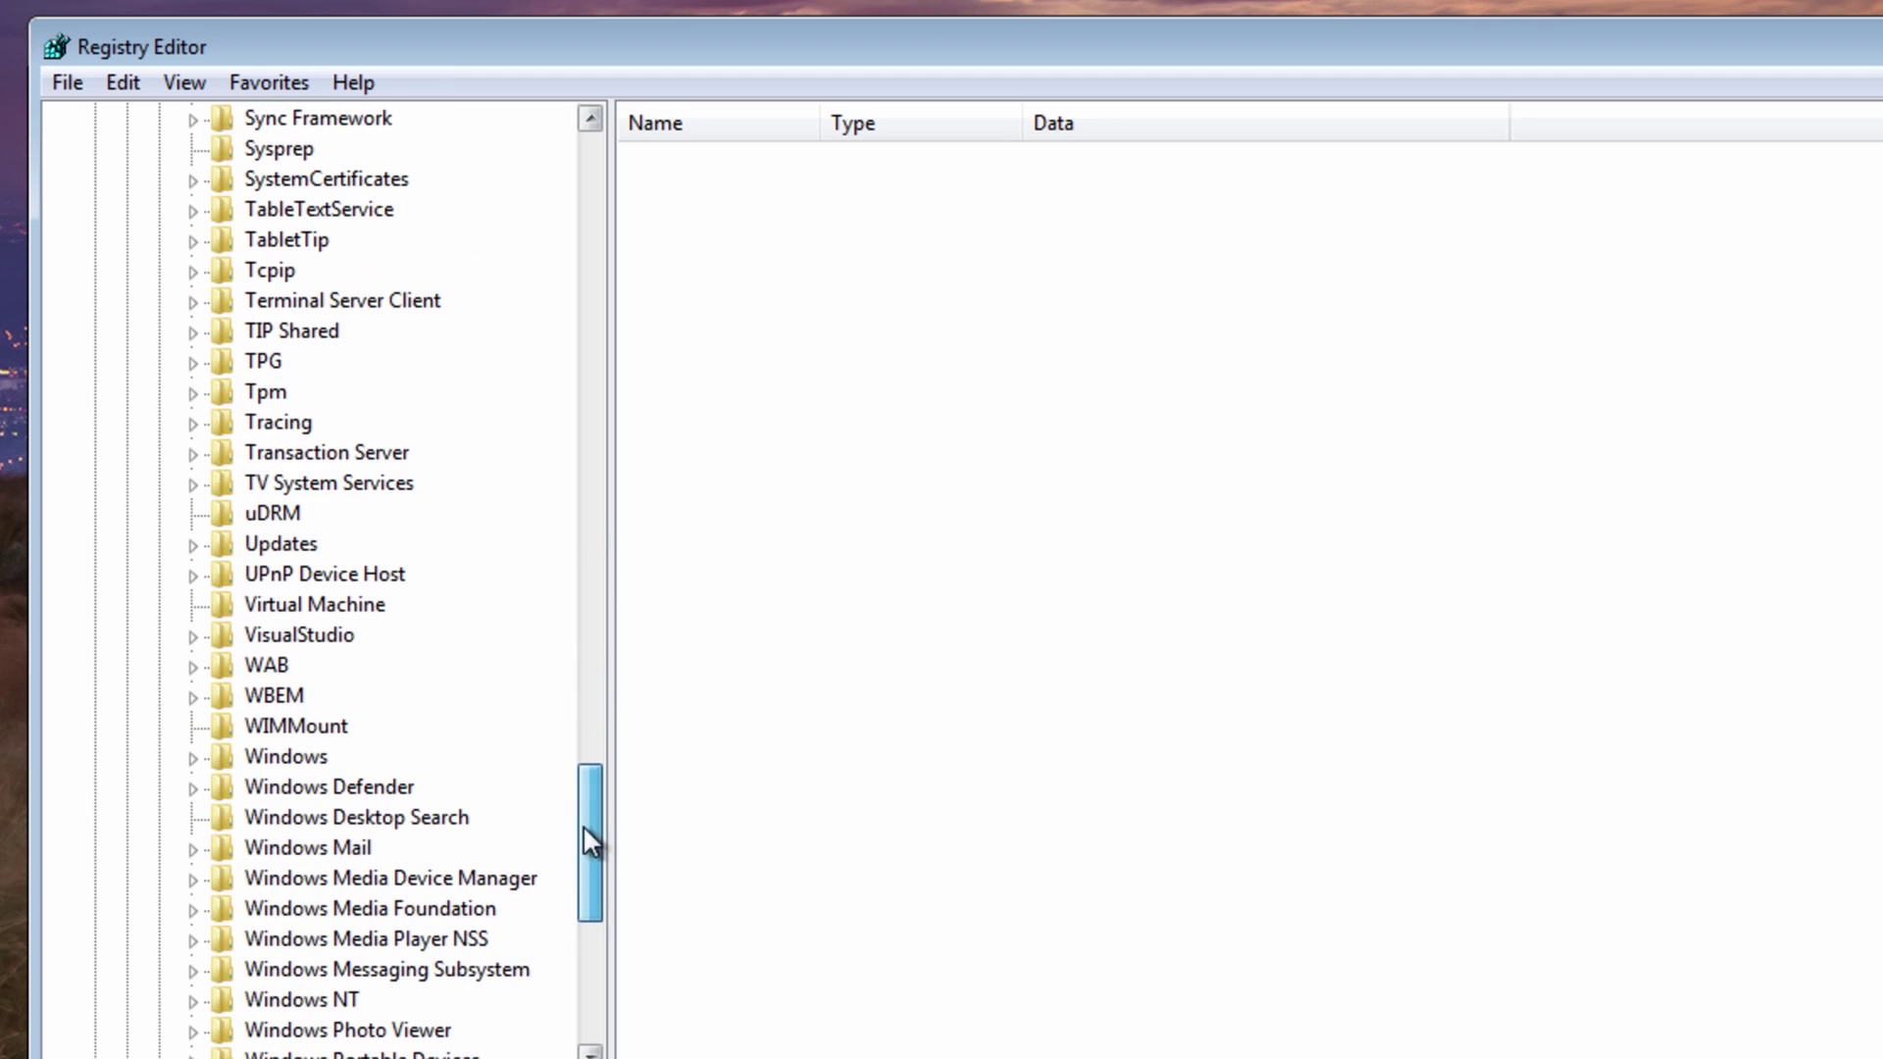
left_click(204, 752)
left_click(225, 788)
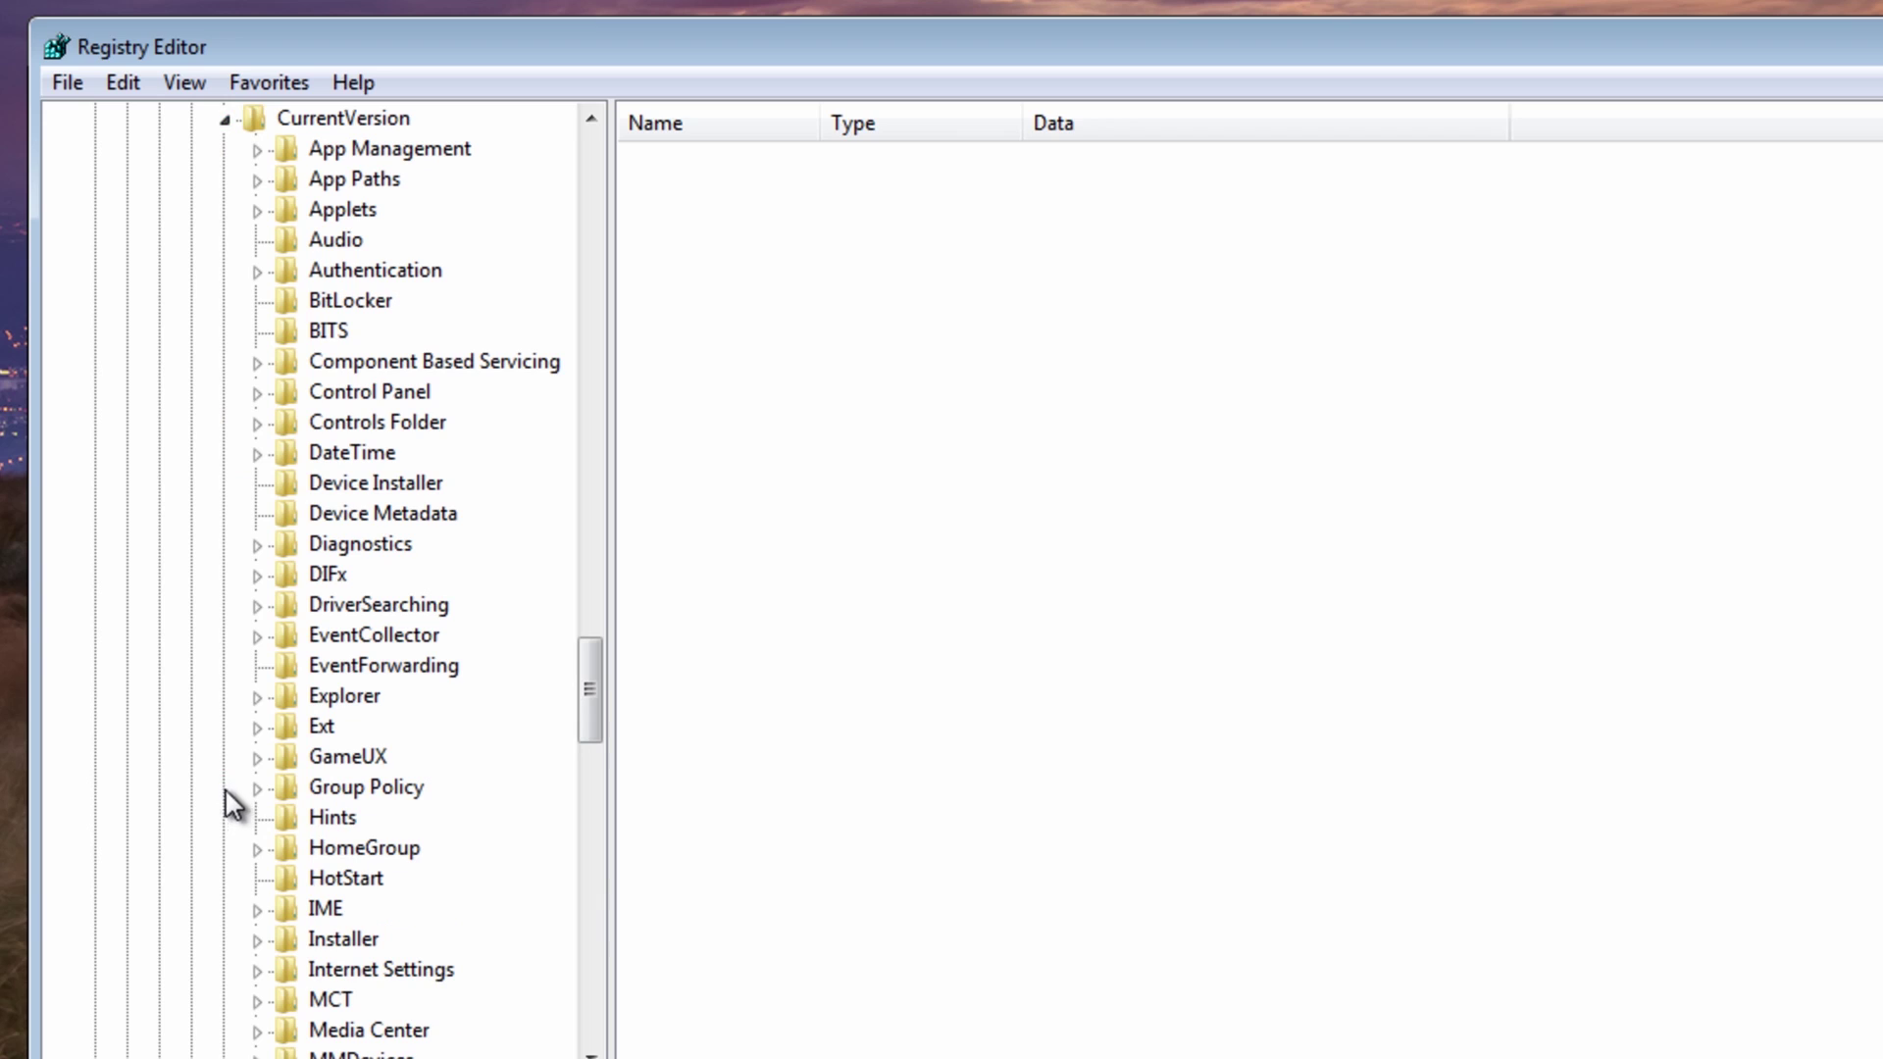
left_click_drag(589, 690, 583, 861)
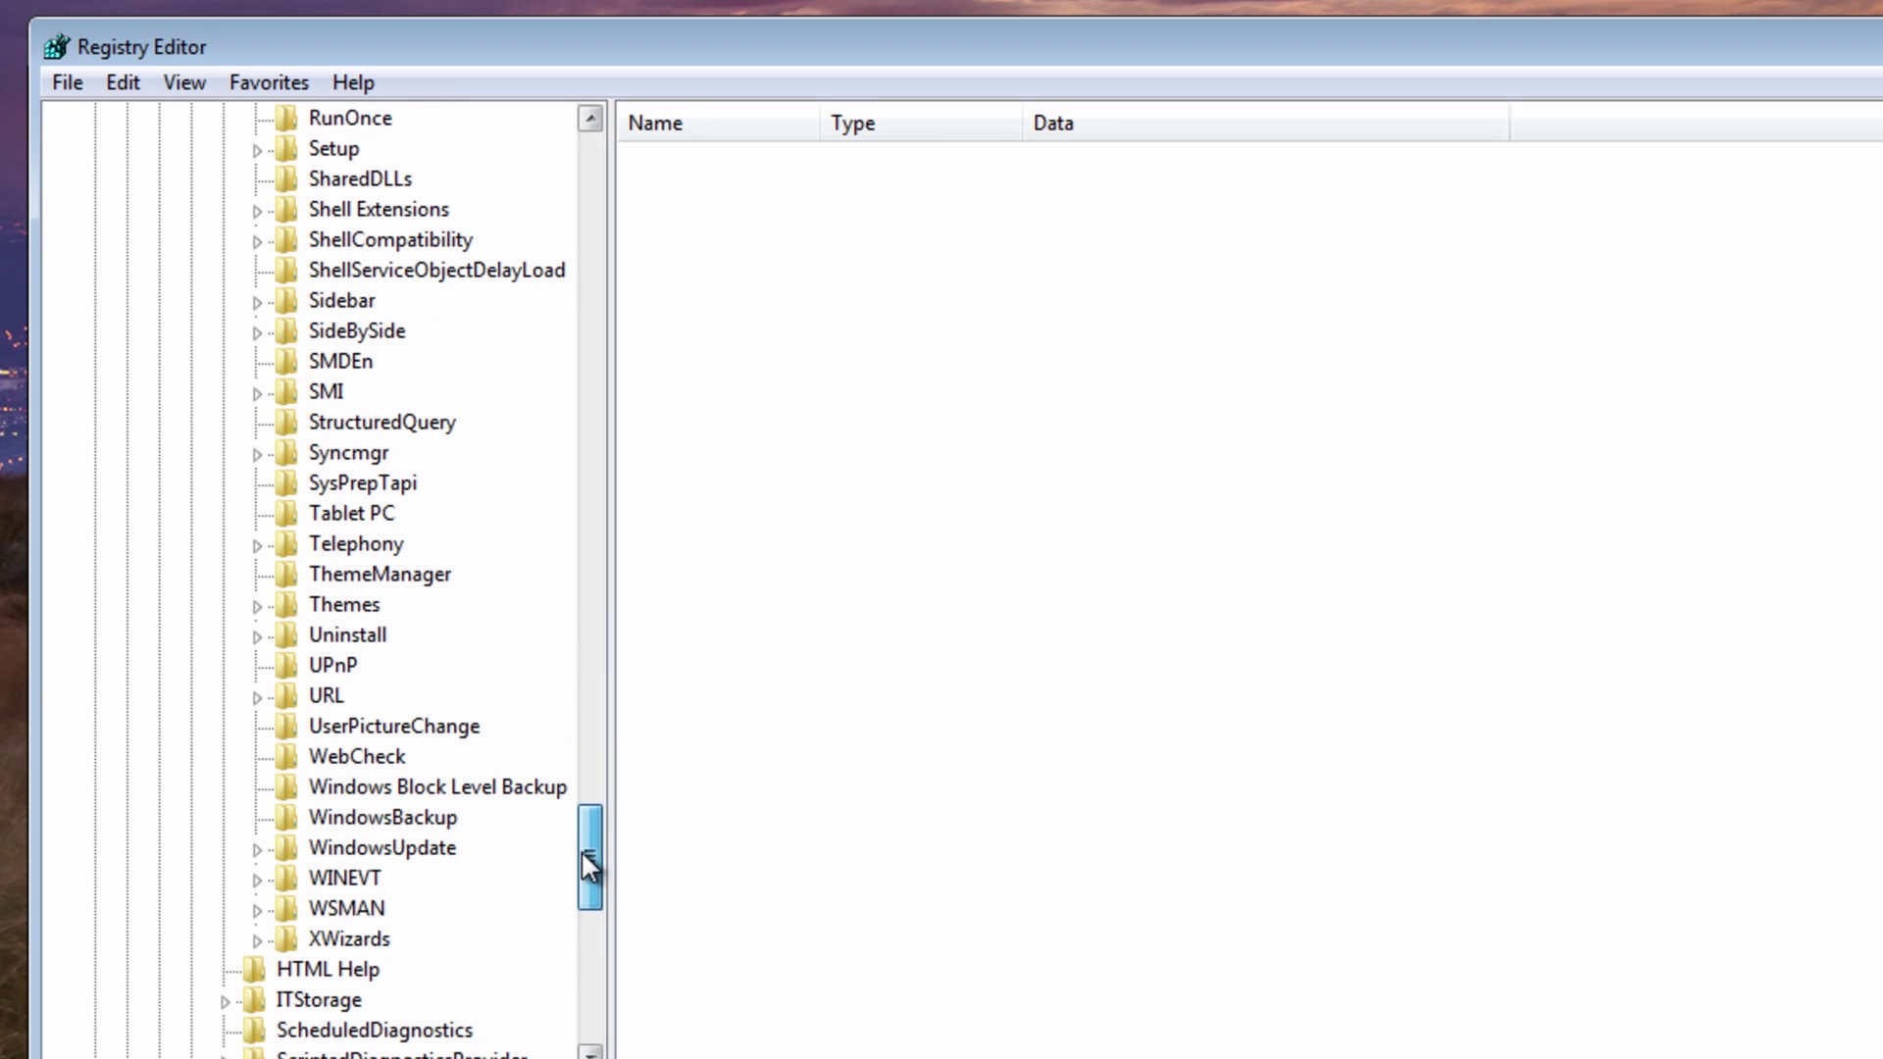
left_click(321, 635)
left_click(257, 635)
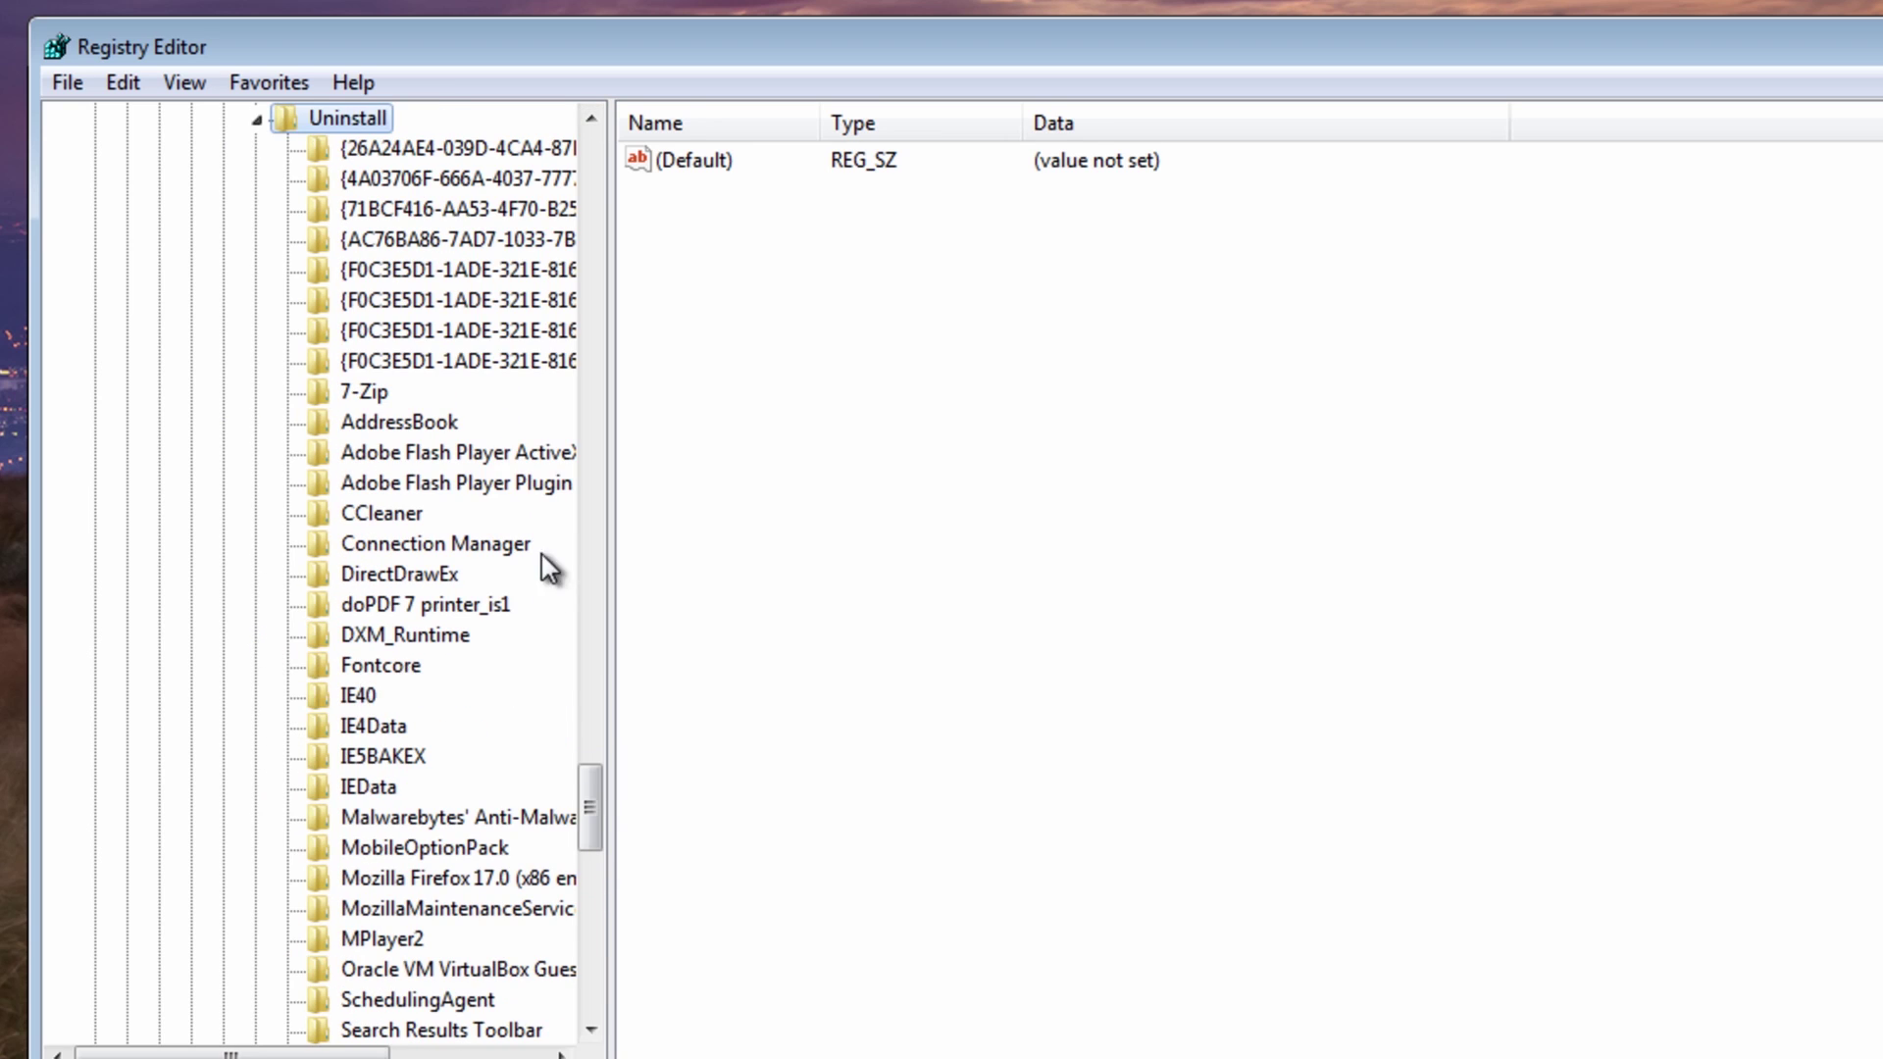
- Widen the key tree and permanently delete the Search Results Toolbar key under Uninstall
left_click_drag(609, 320, 740, 328)
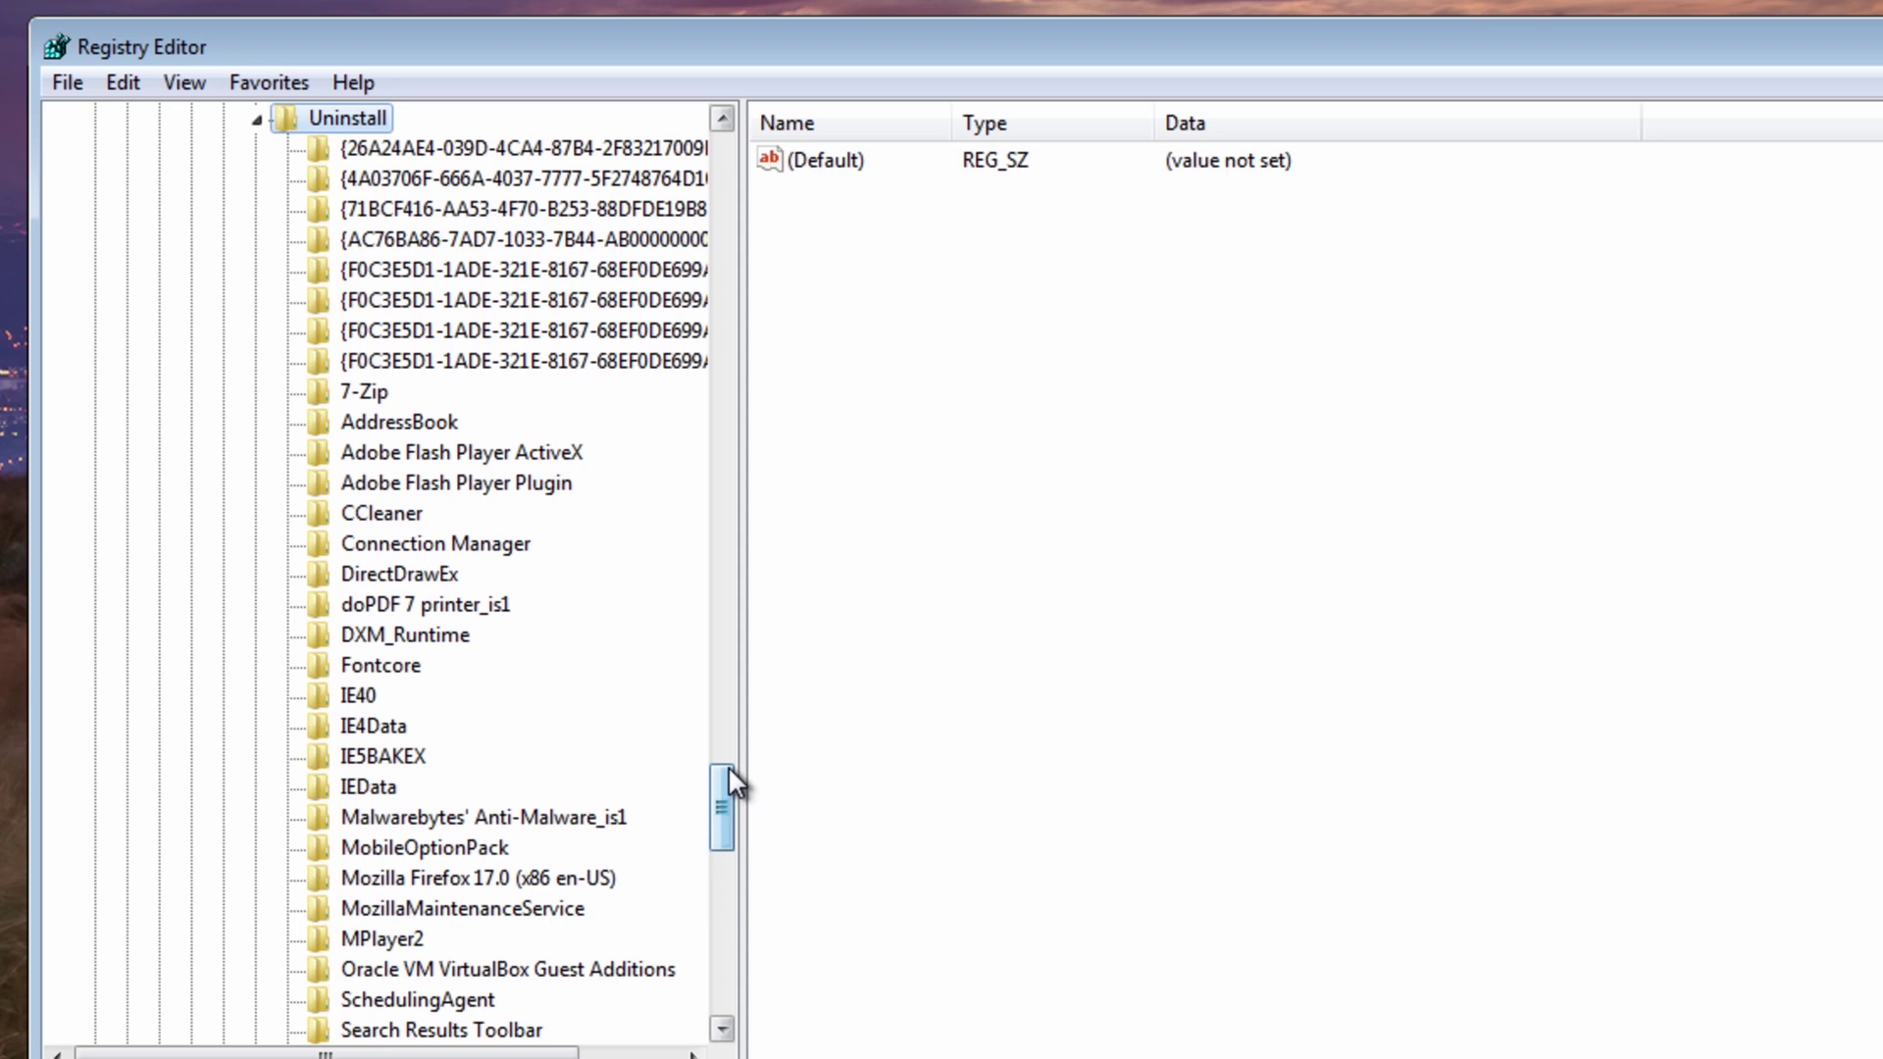
left_click_drag(722, 779, 722, 801)
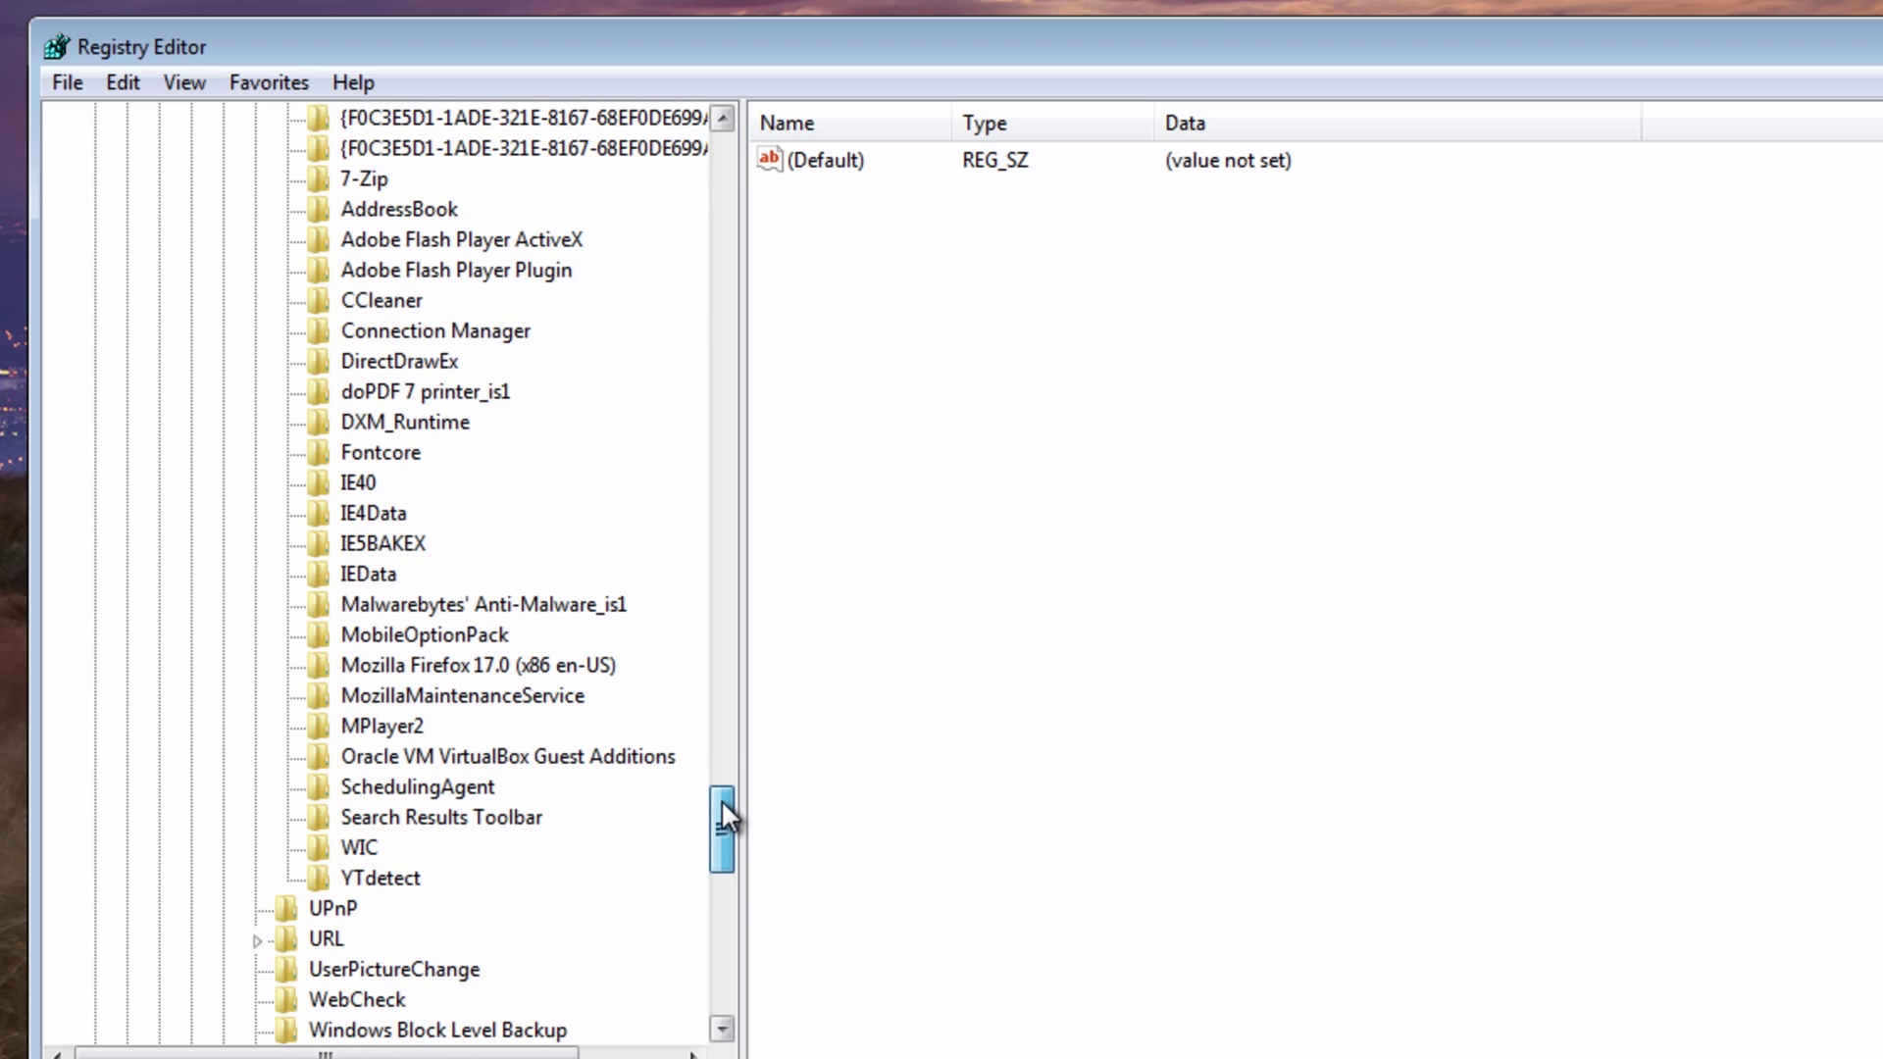
left_click(449, 822)
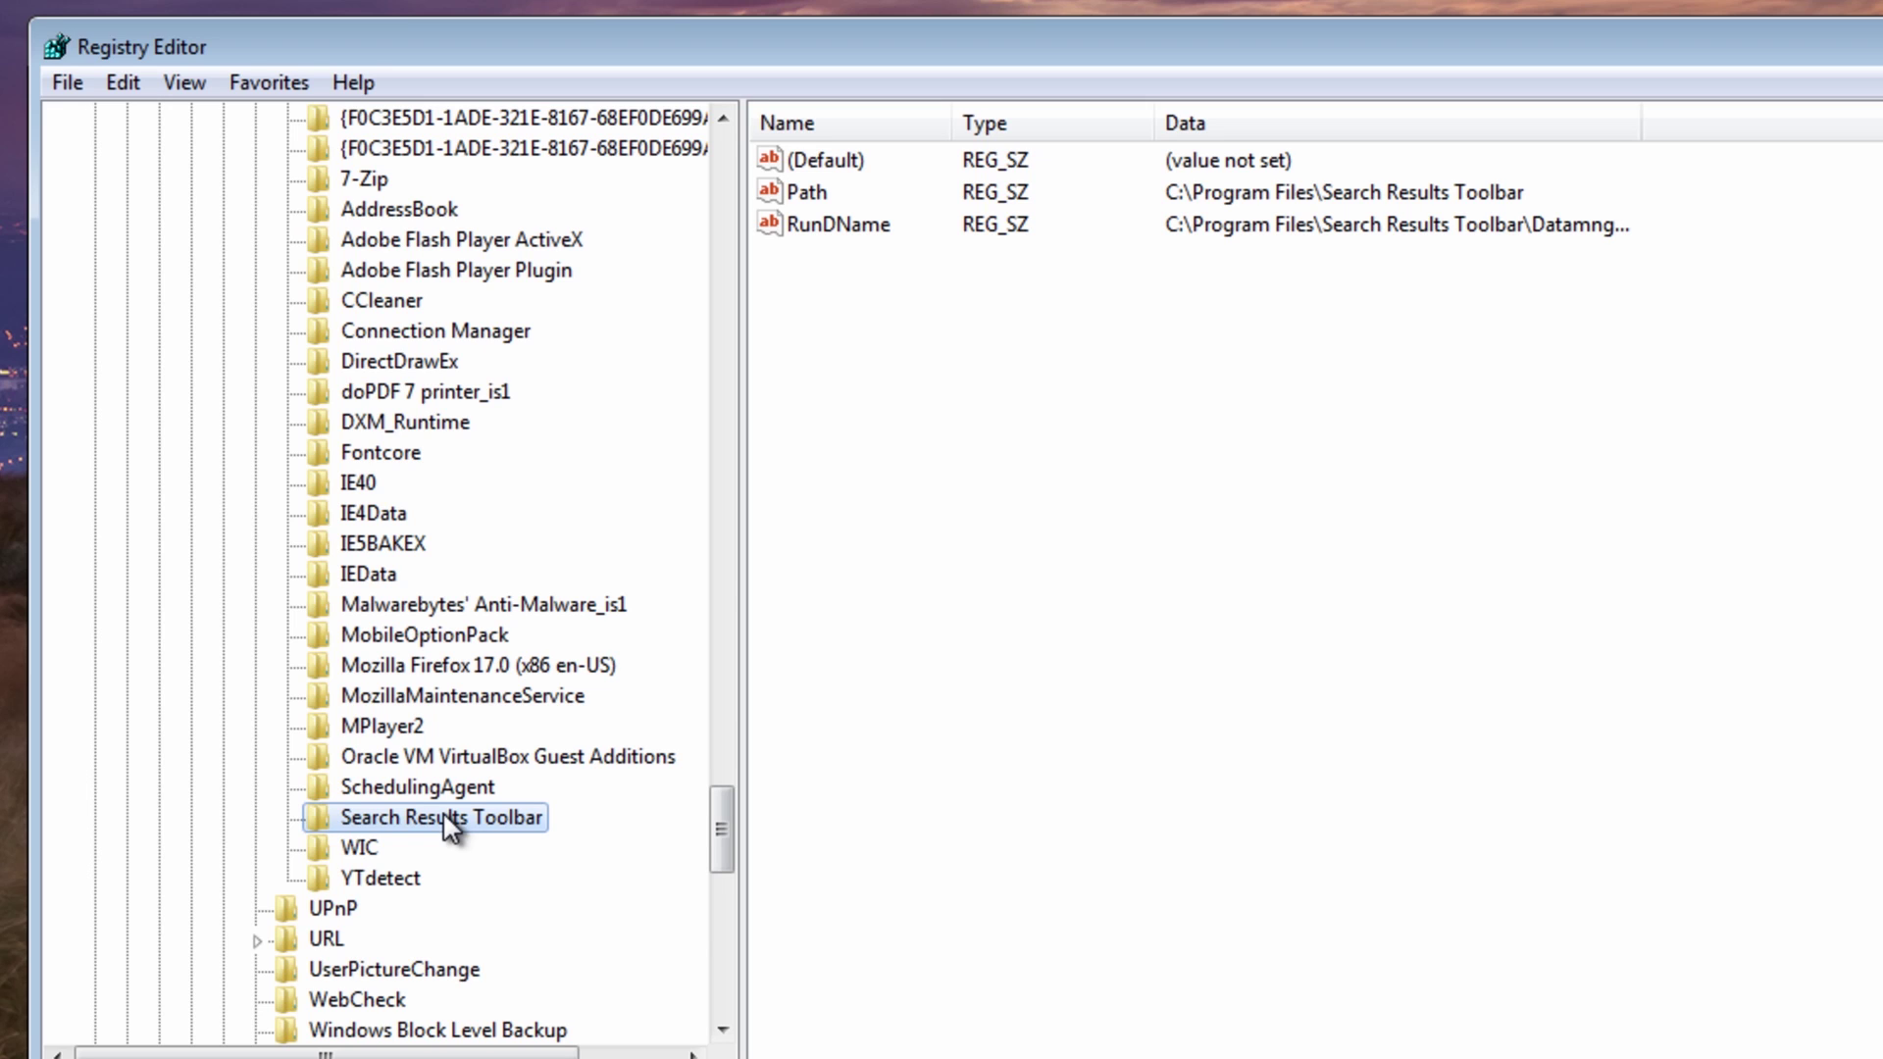
right_click(449, 822)
left_click(564, 960)
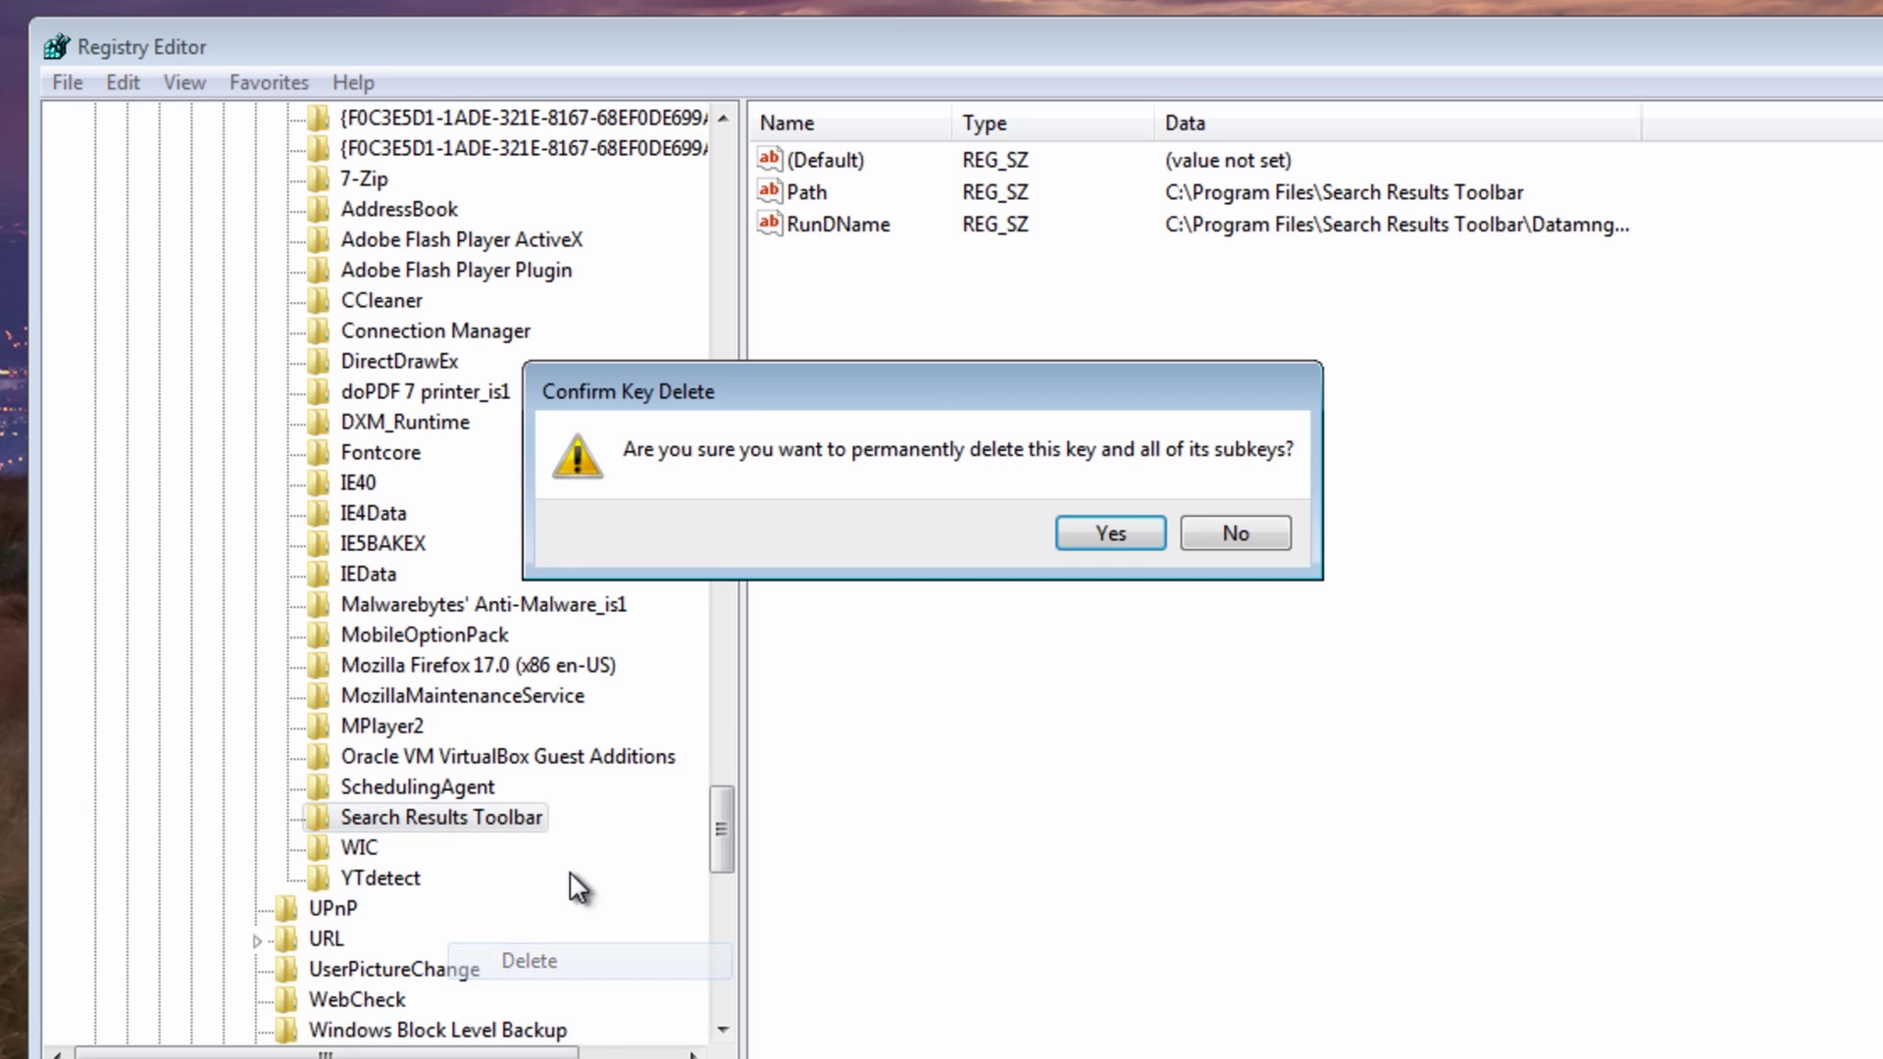
left_click(1104, 537)
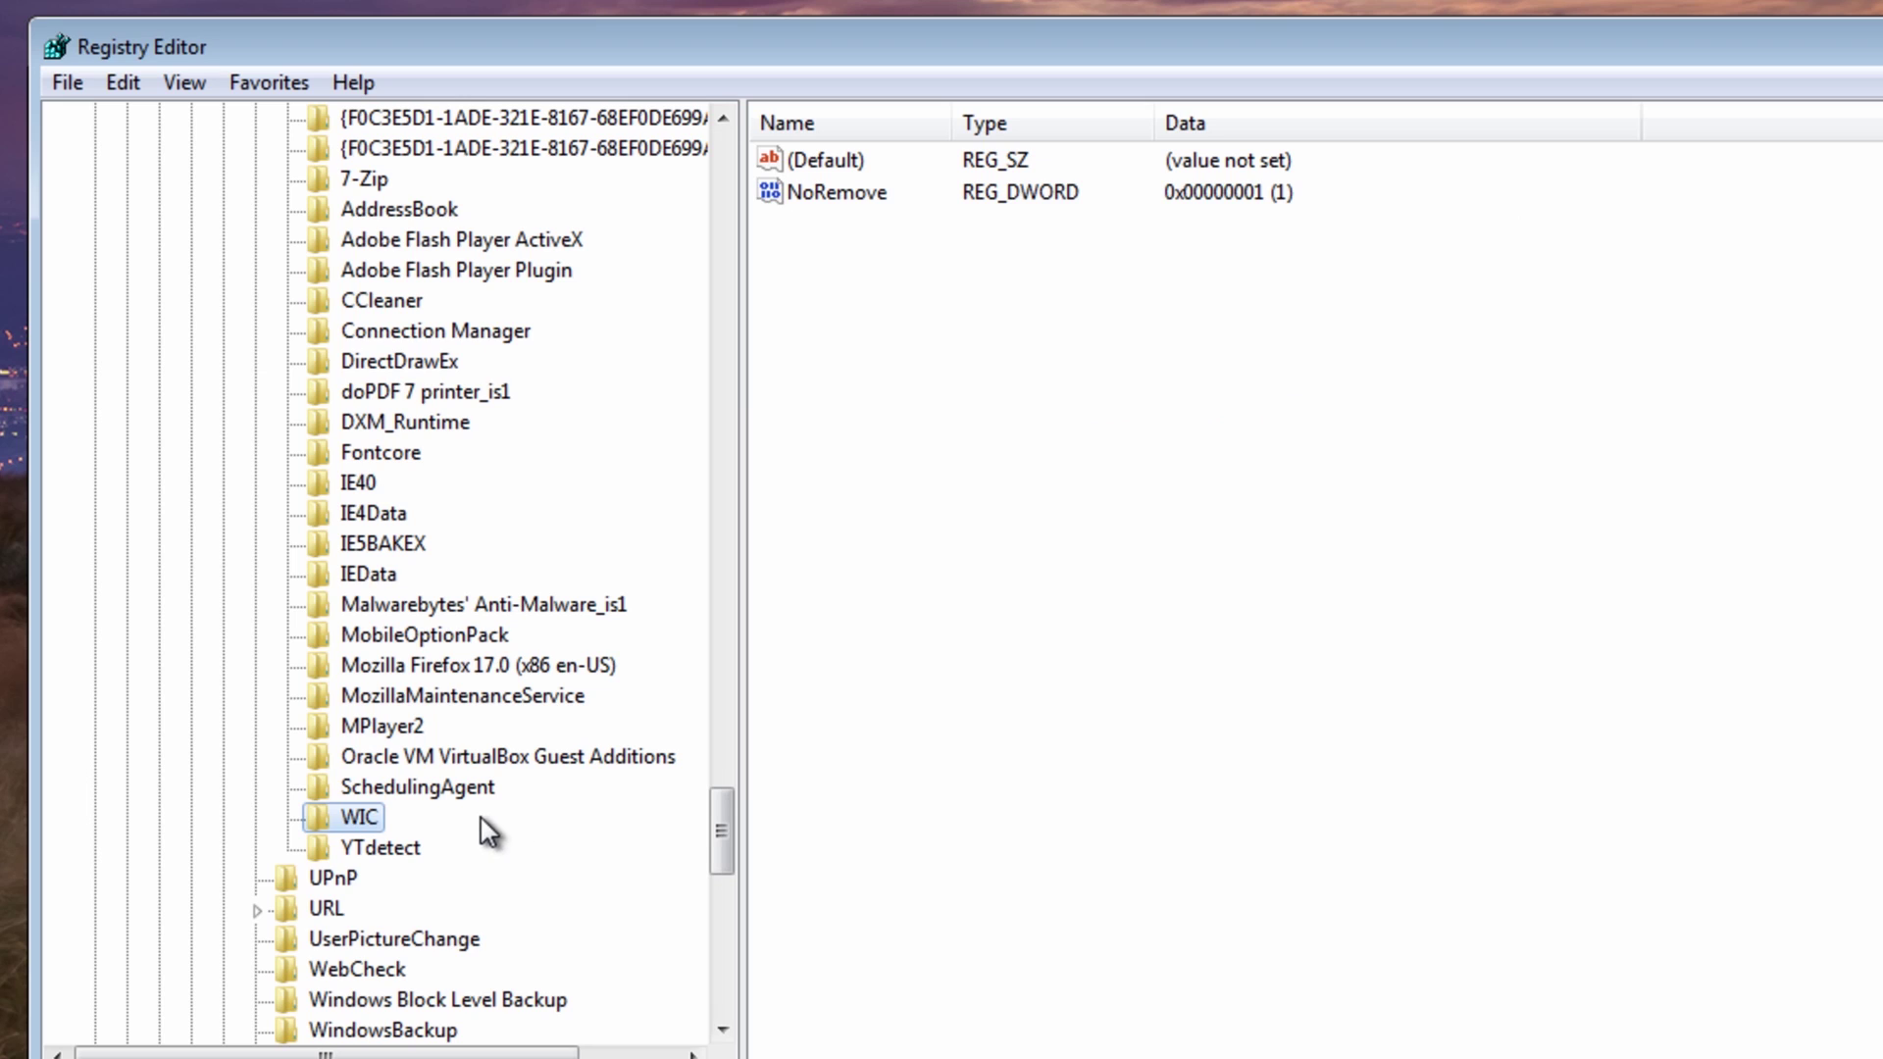
- Inspect the YTdetect key and check the other Uninstall subkeys for leftover junk entries
left_click(461, 847)
scroll(408, 746, "up", 3)
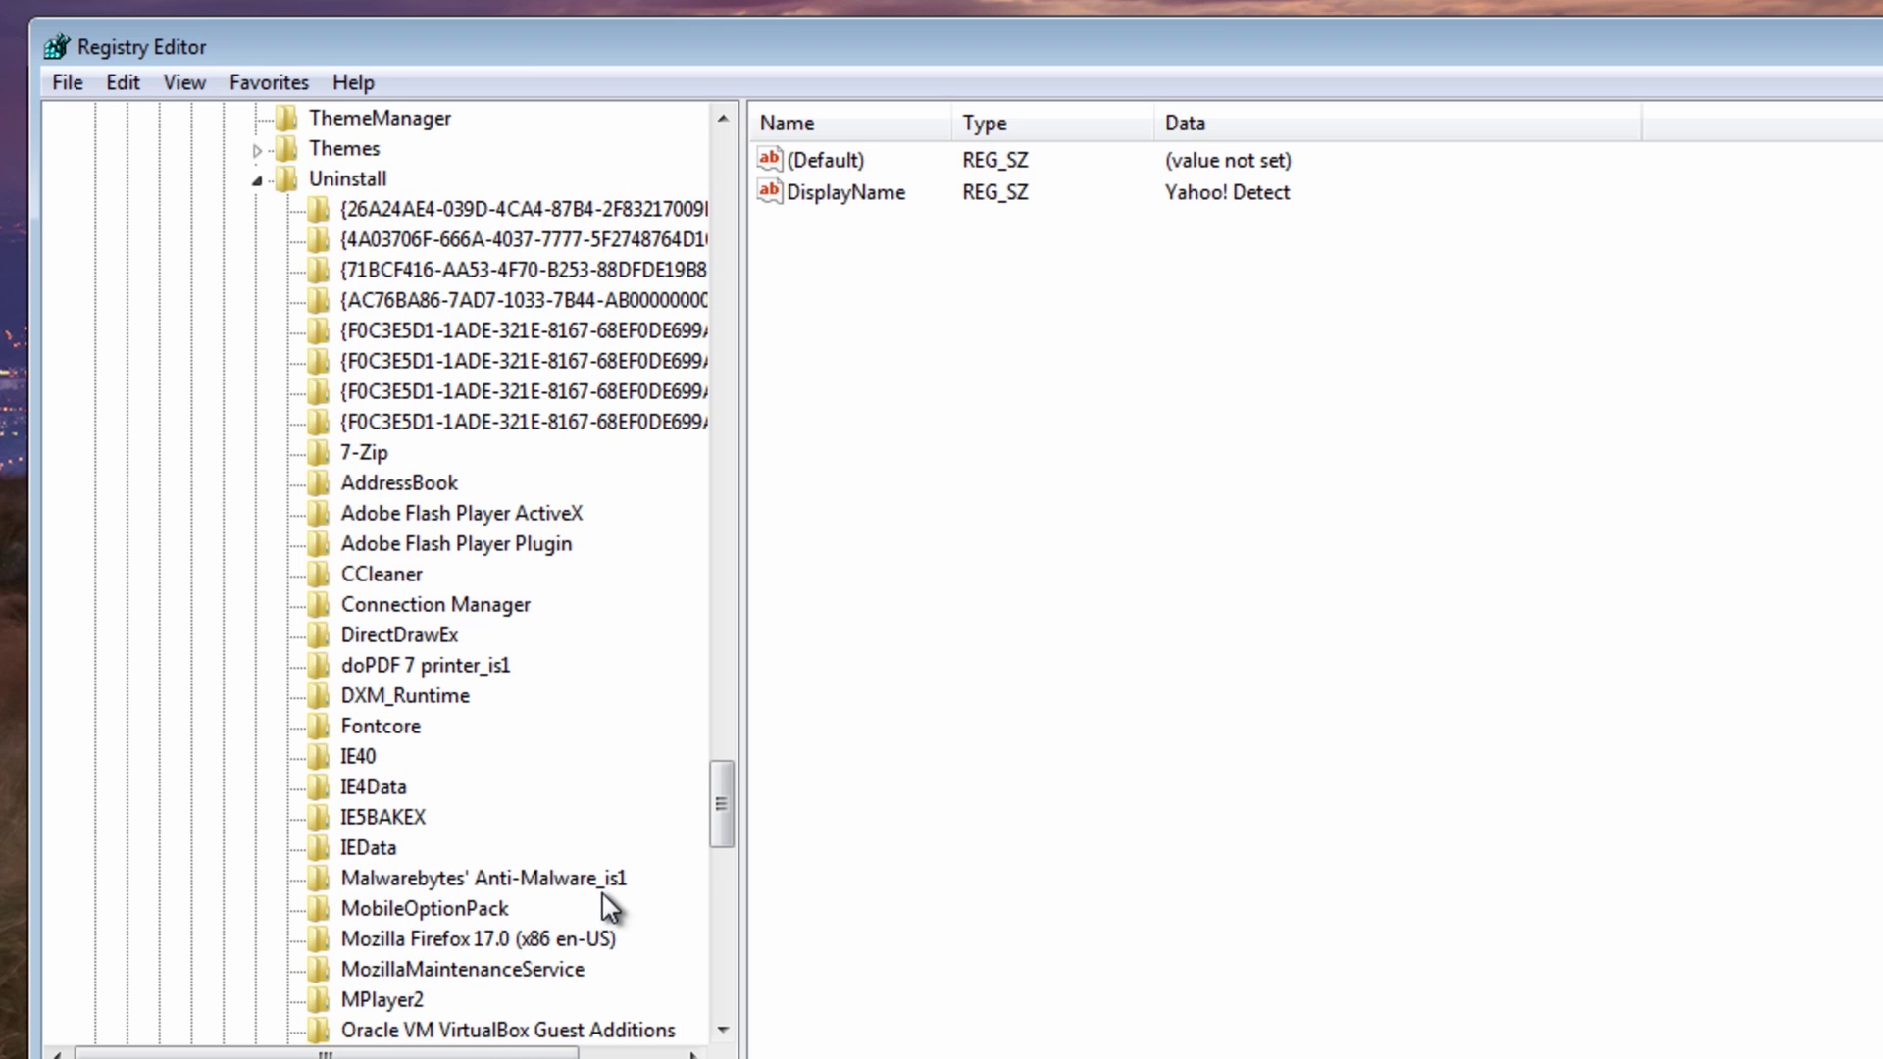
scroll(610, 907, "down", 2)
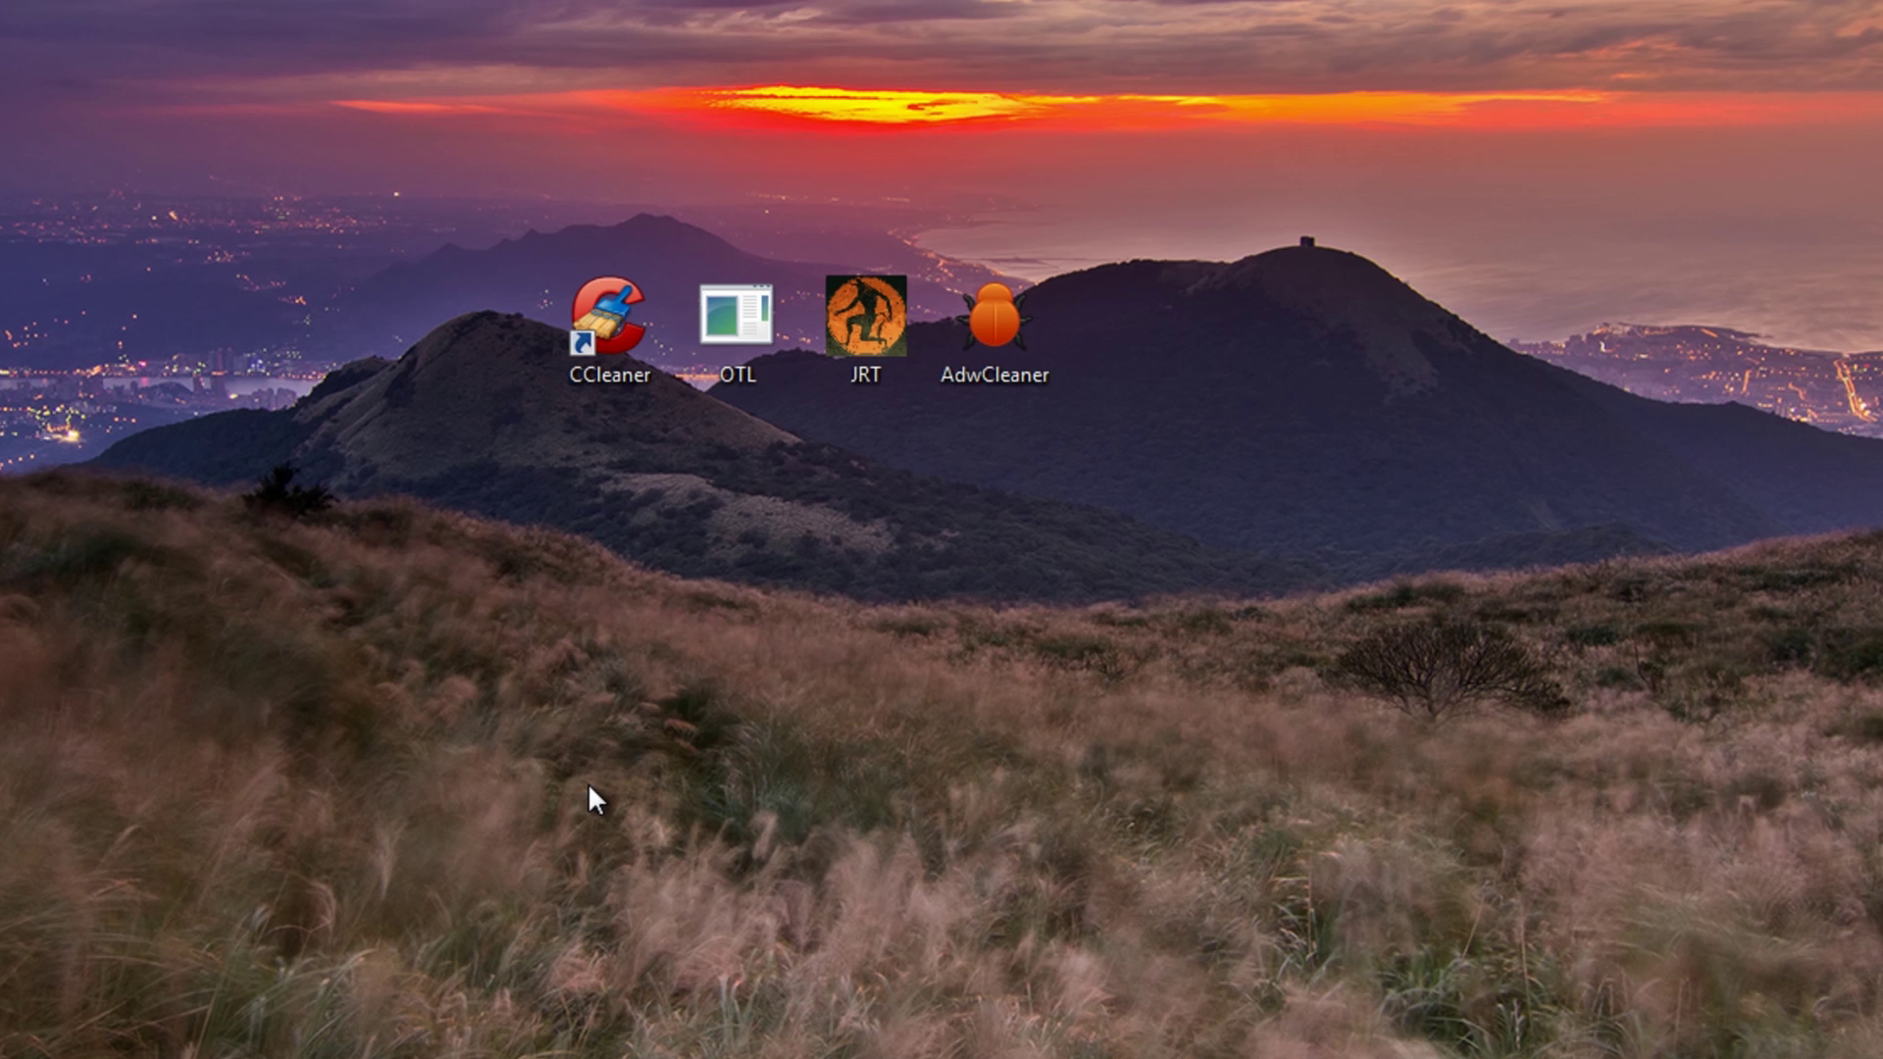
- Switch to CCleaner and review the Windows cleaning items down to the Advanced group, plus the program's options
double_click(618, 330)
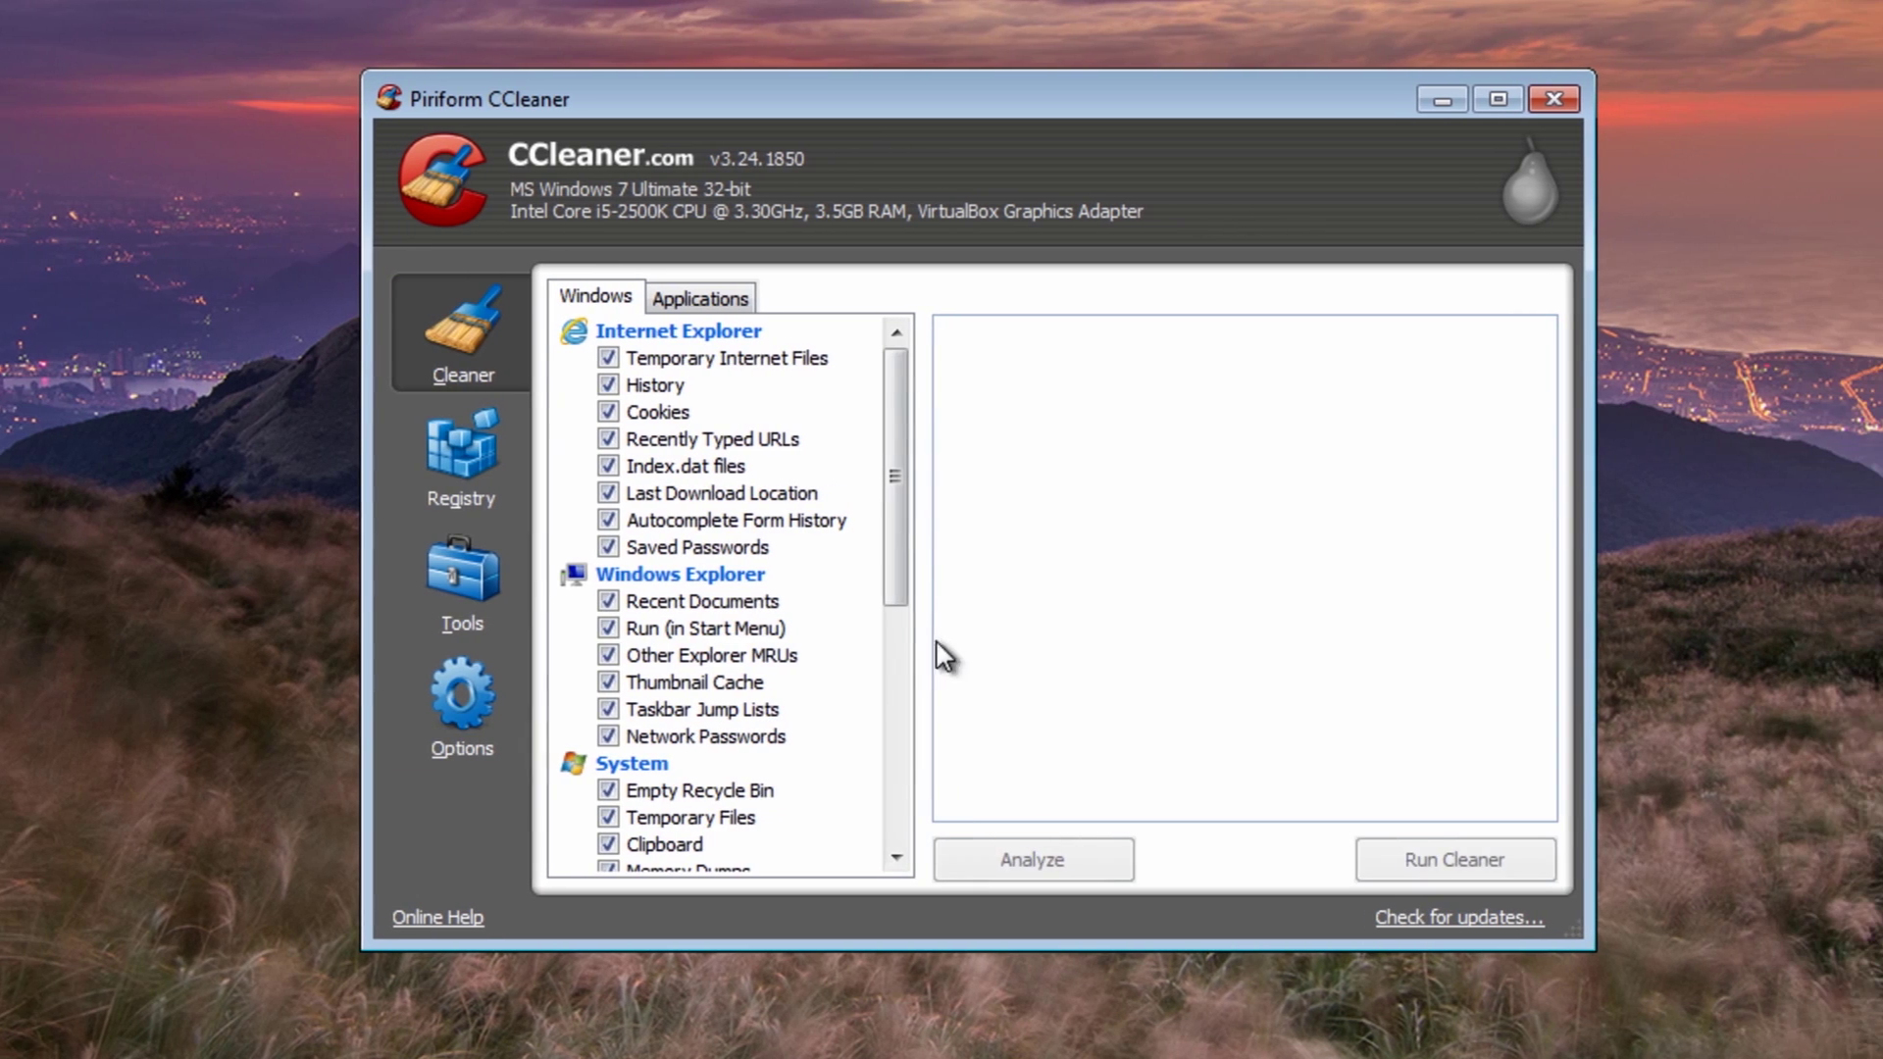
left_click_drag(992, 480, 977, 820)
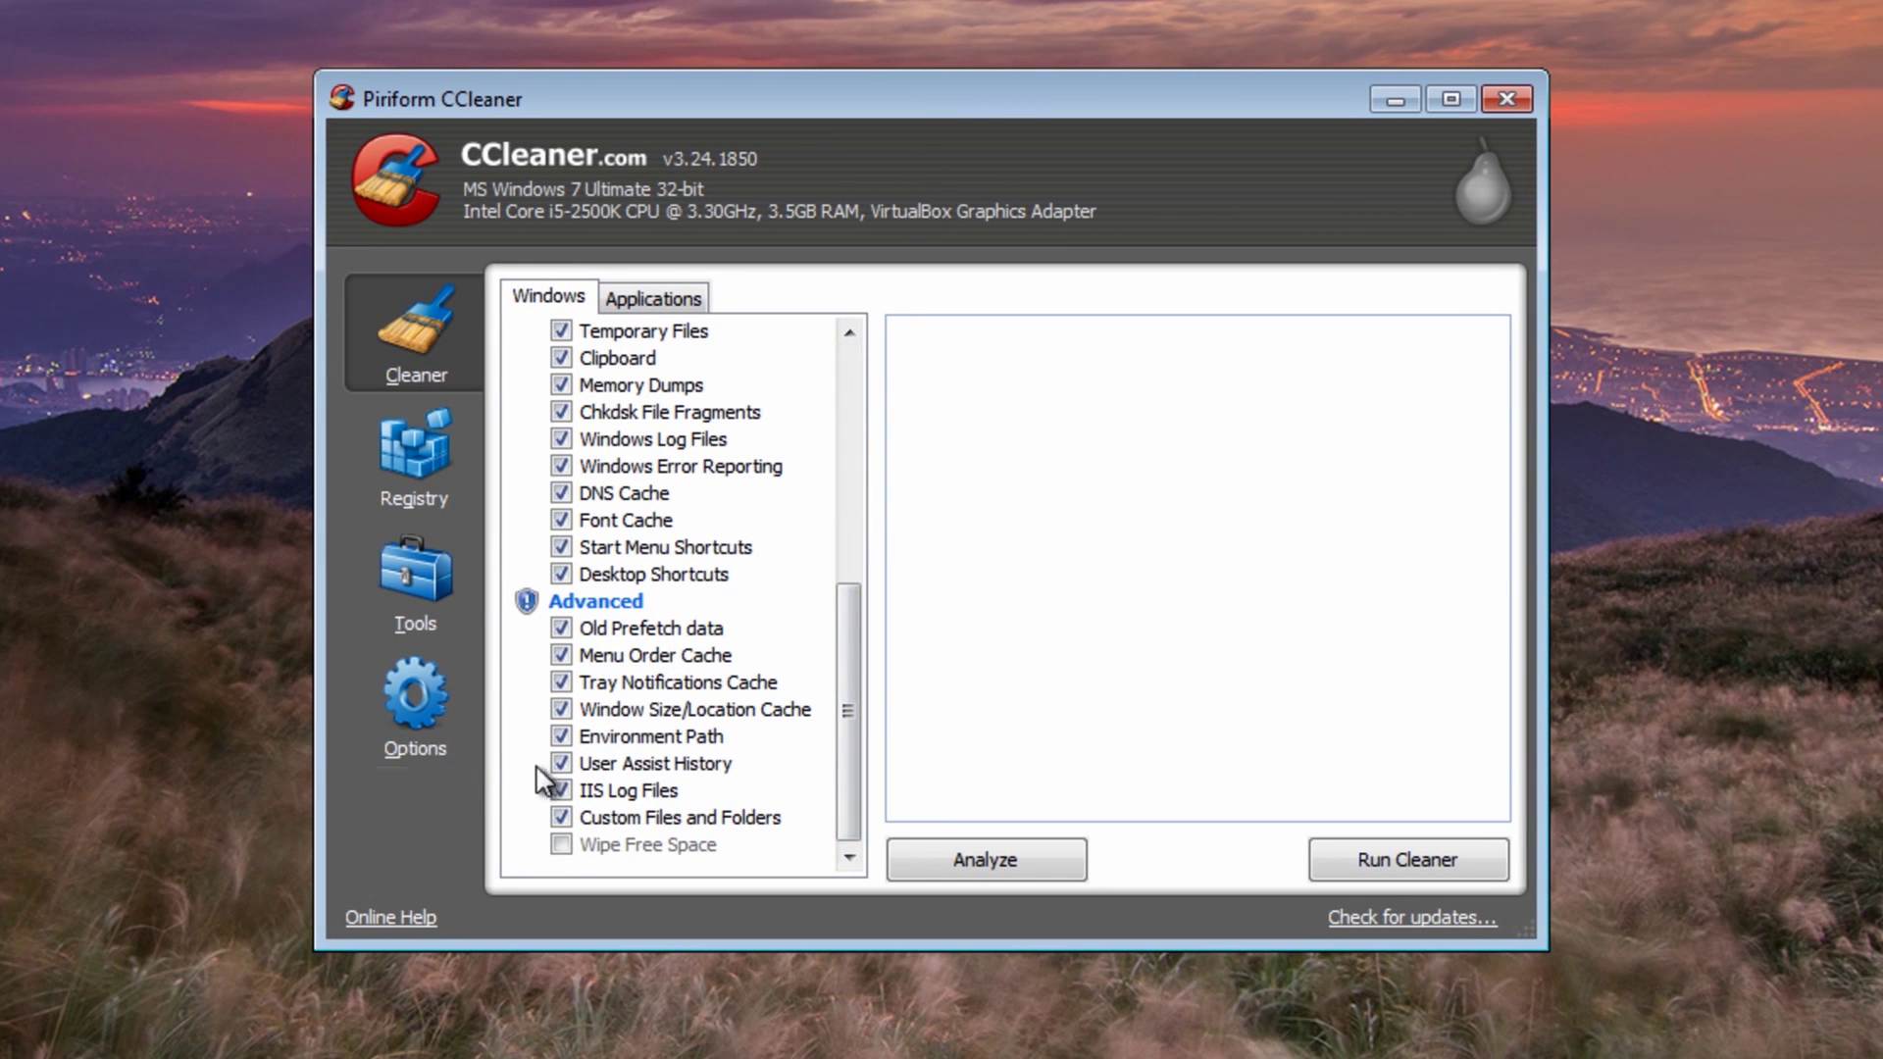
left_click(414, 740)
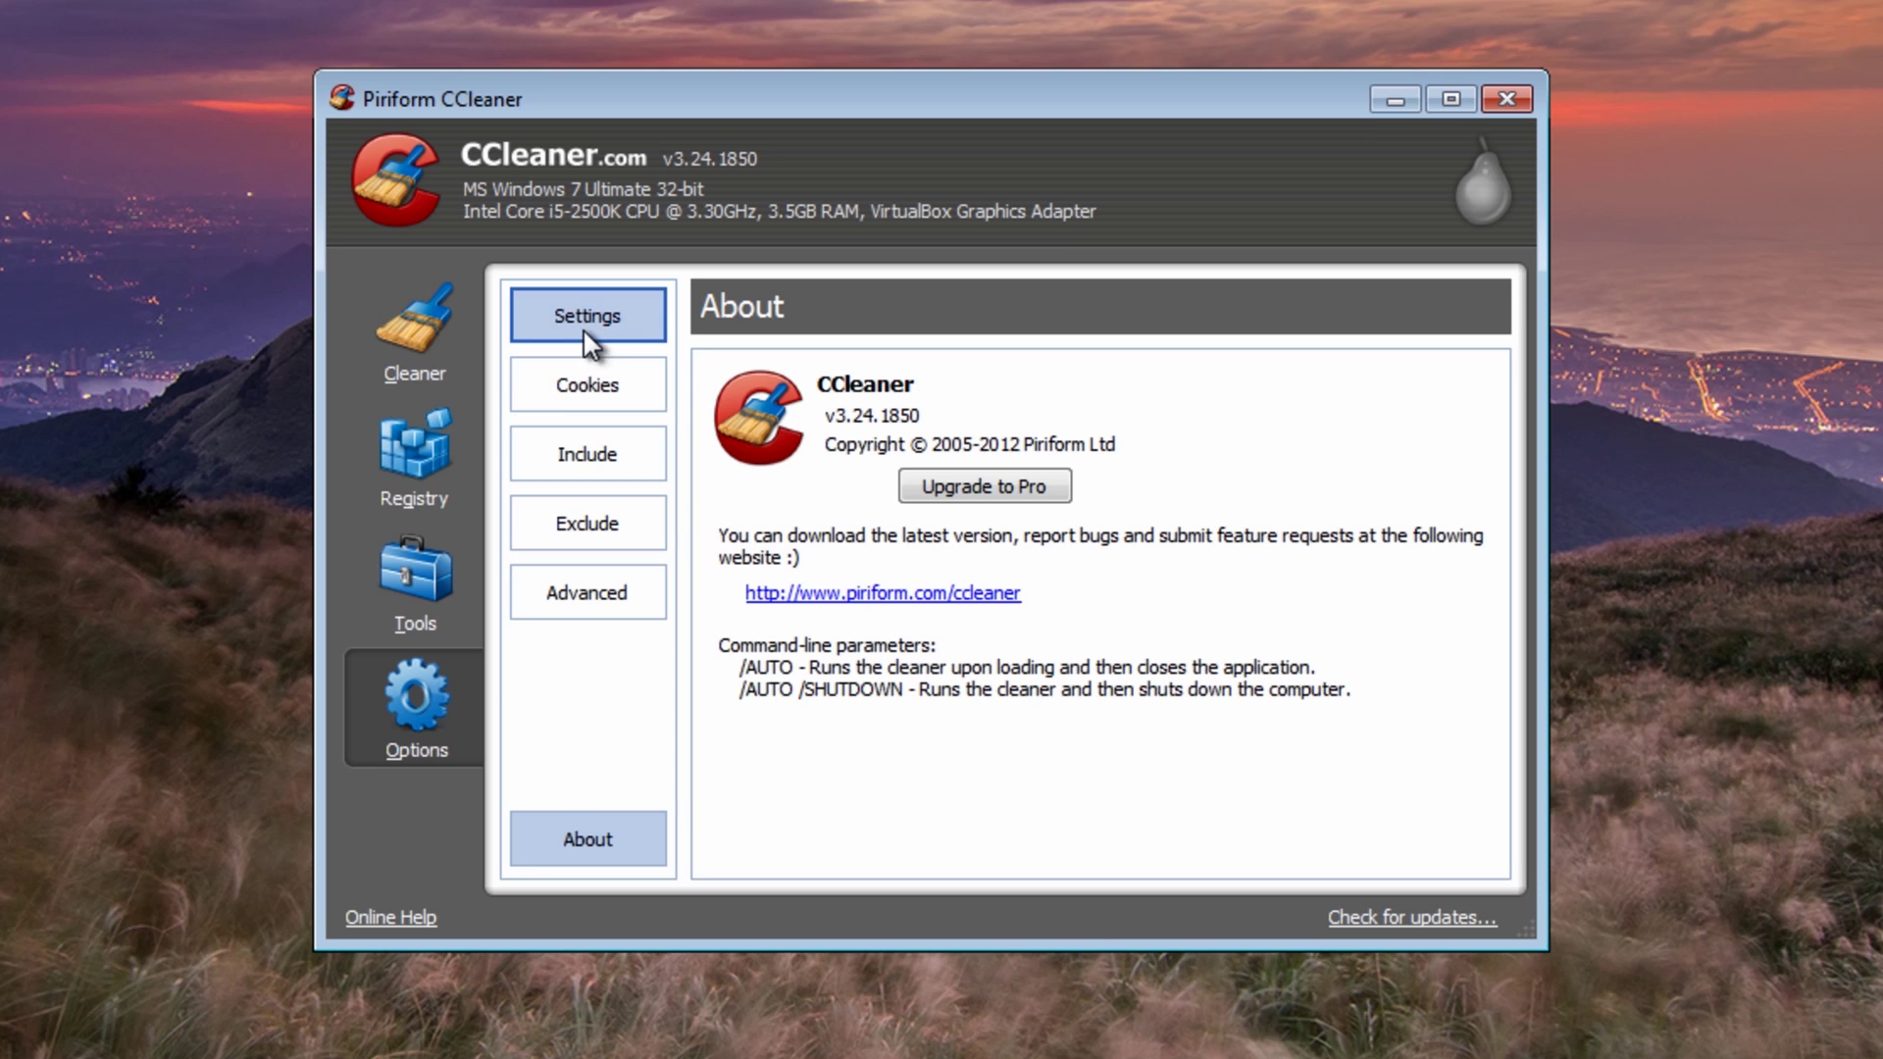
left_click(421, 328)
- Analyze the system with the checked cleaning items and run the cleaner, agreeing to permanently delete the files
left_click(1034, 869)
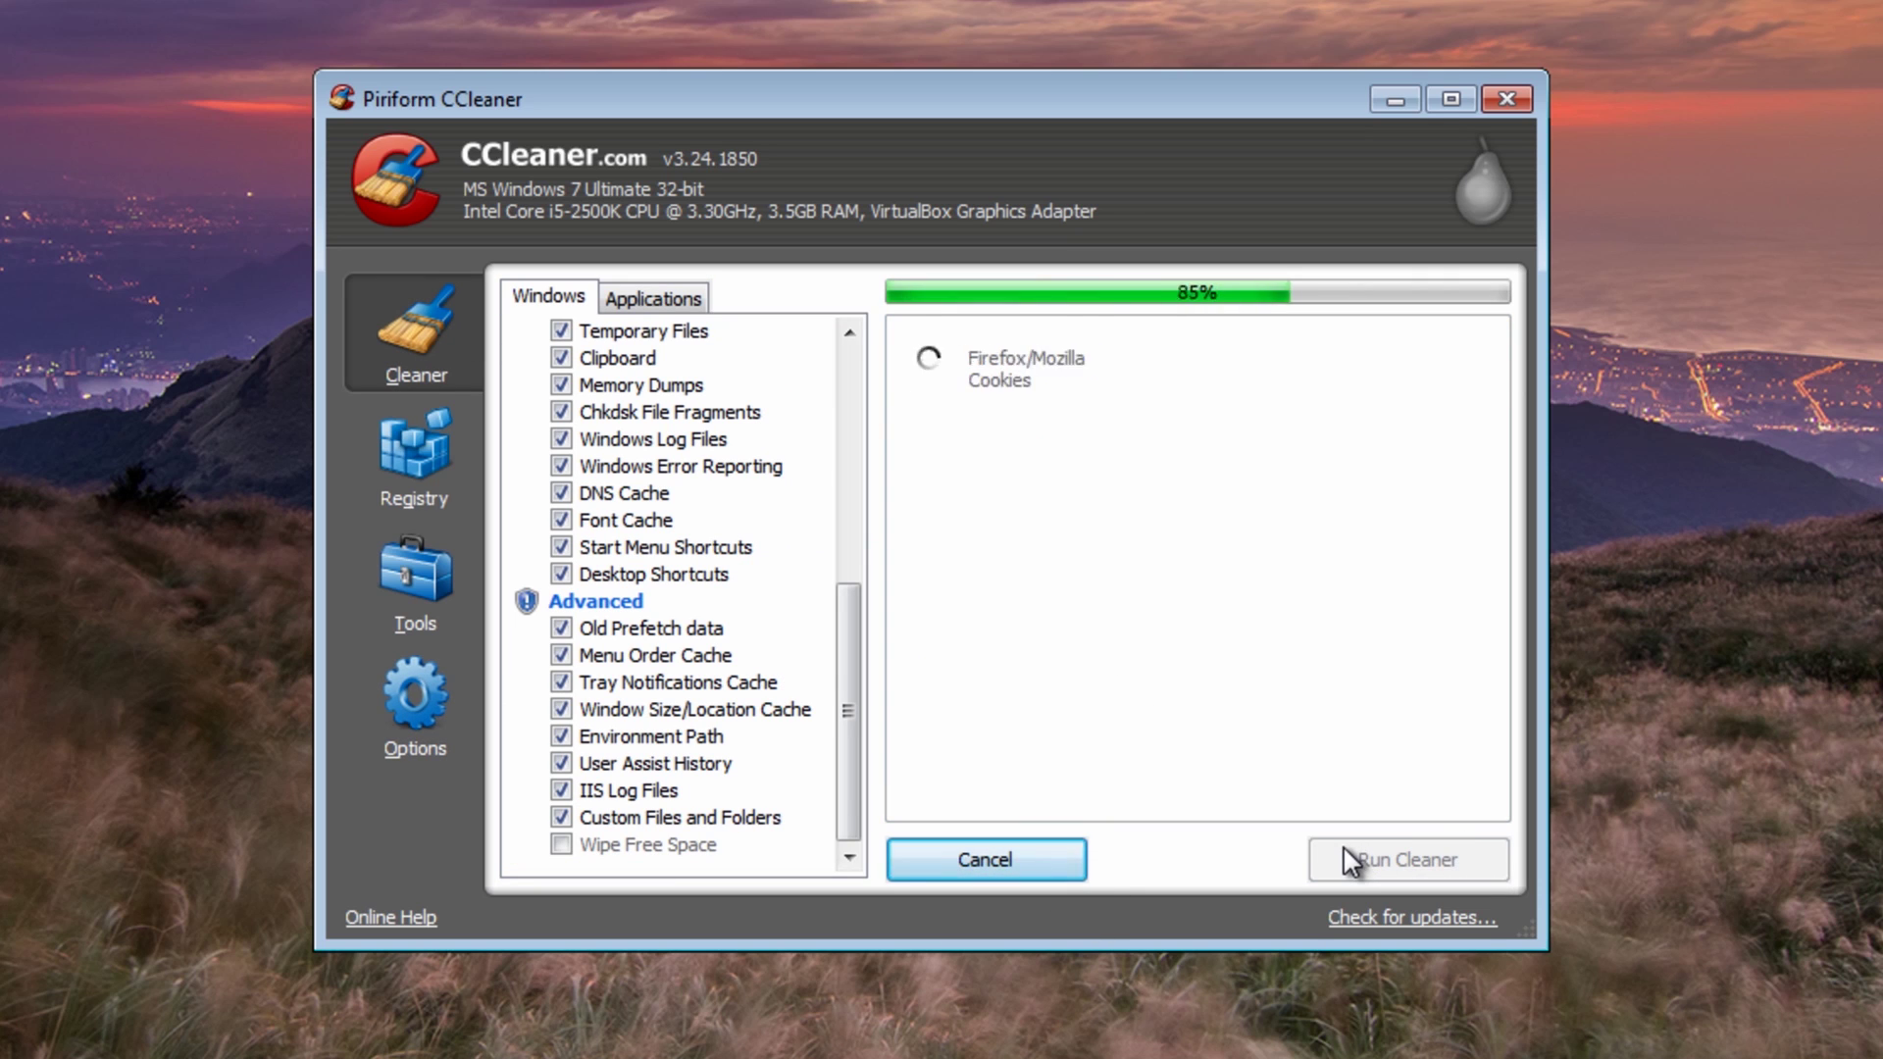
left_click(1403, 863)
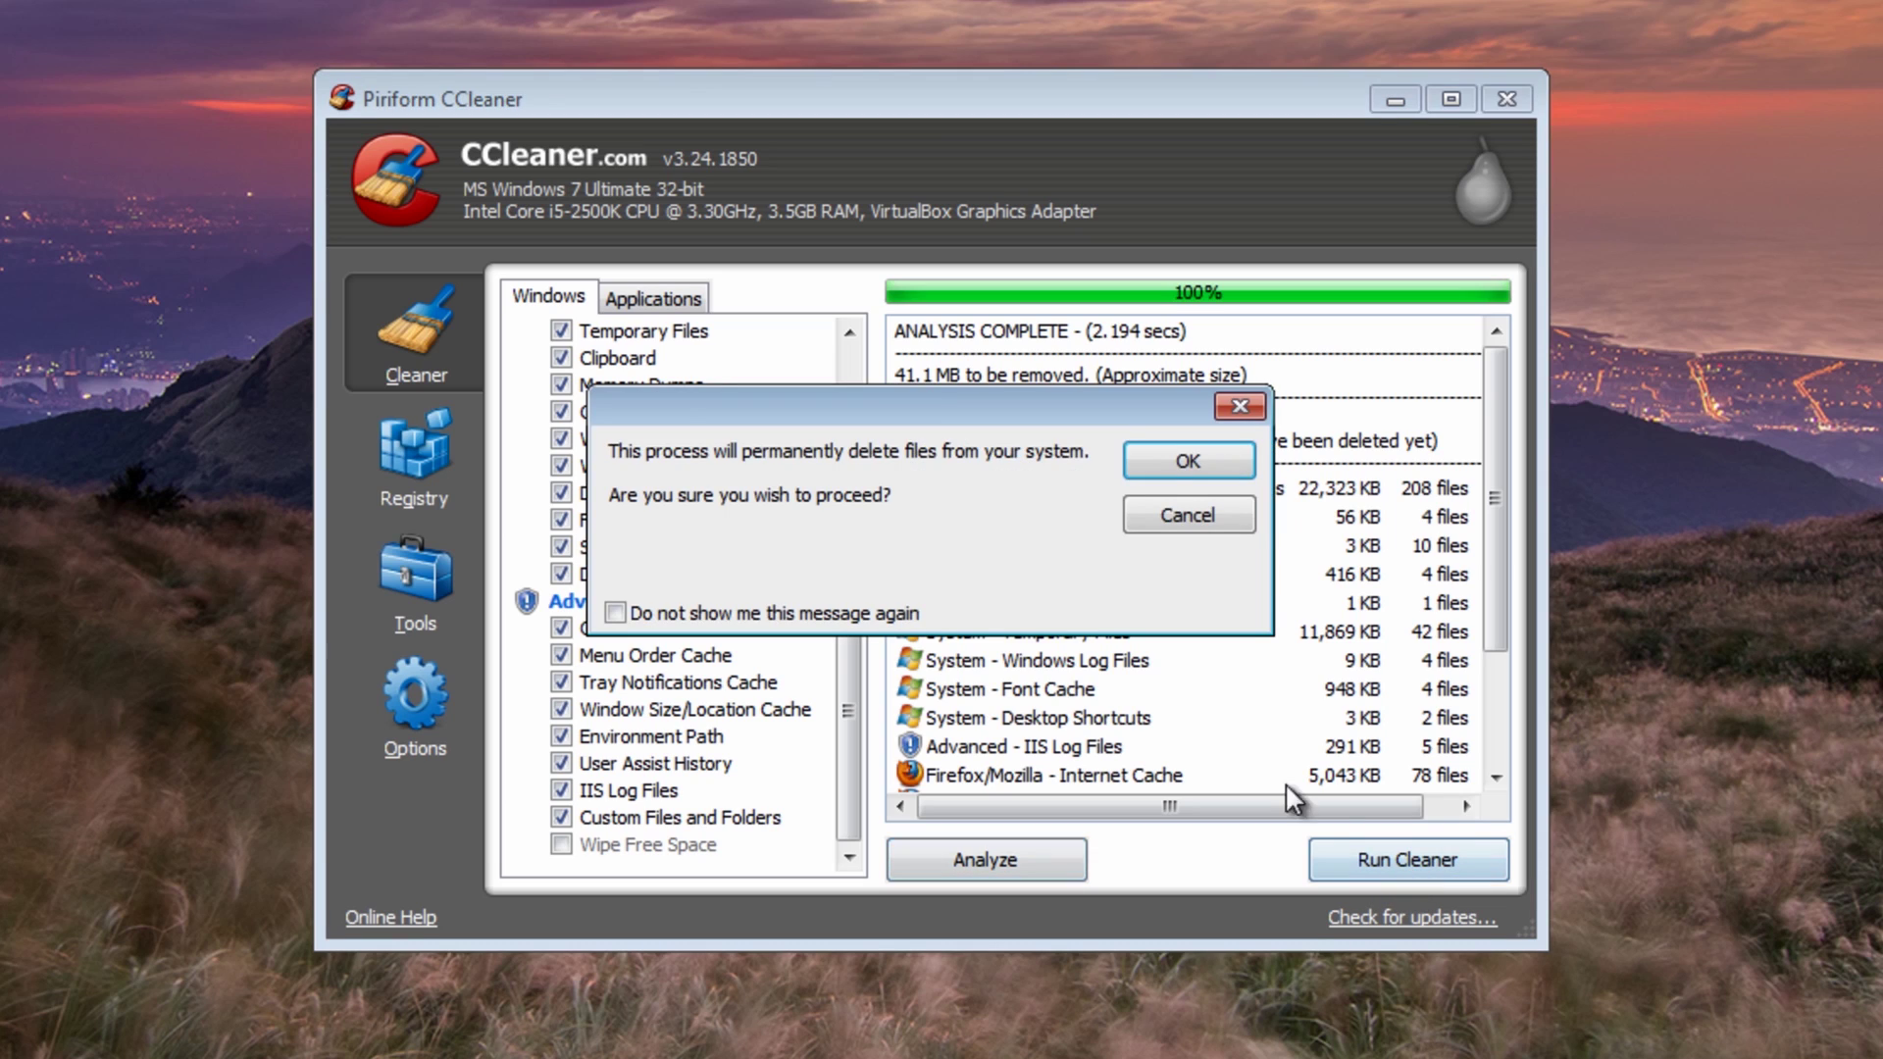
left_click(1190, 467)
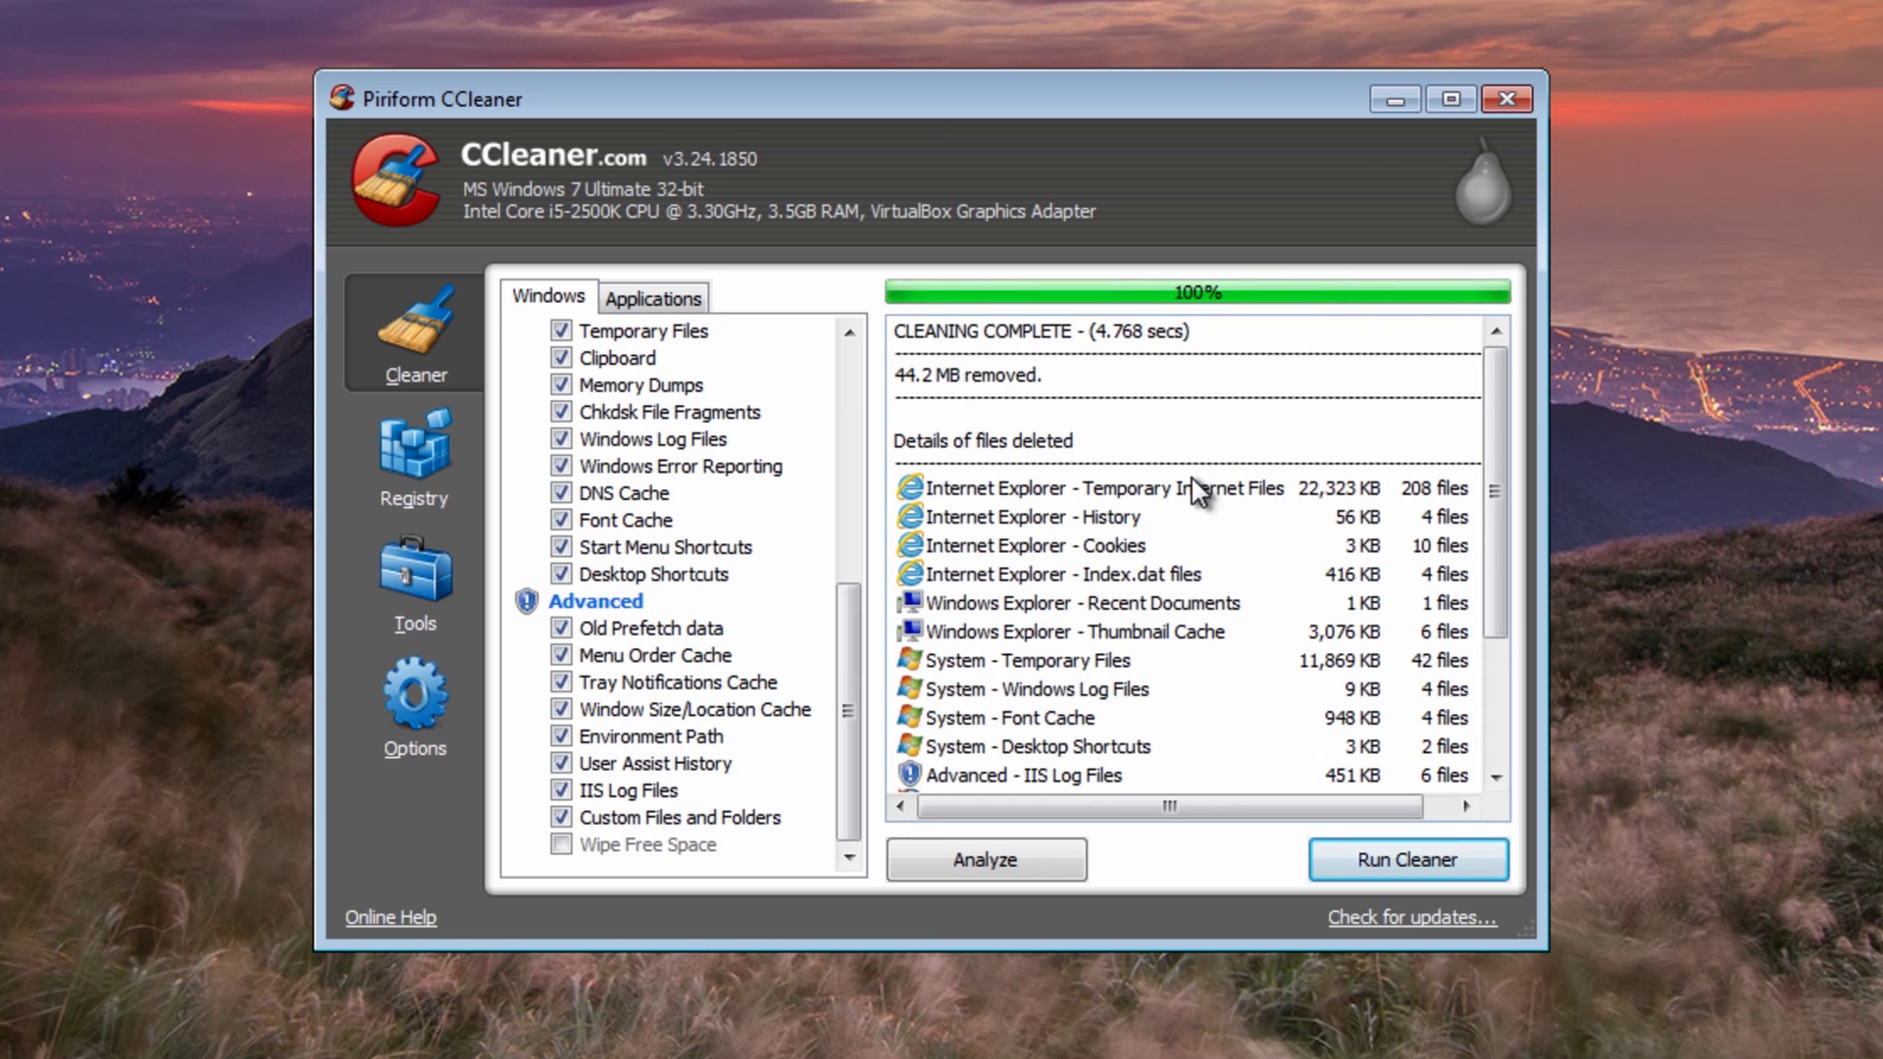
- Scan the registry for issues with all categories checked and review the data of the listed problems
left_click(404, 468)
left_click(1051, 858)
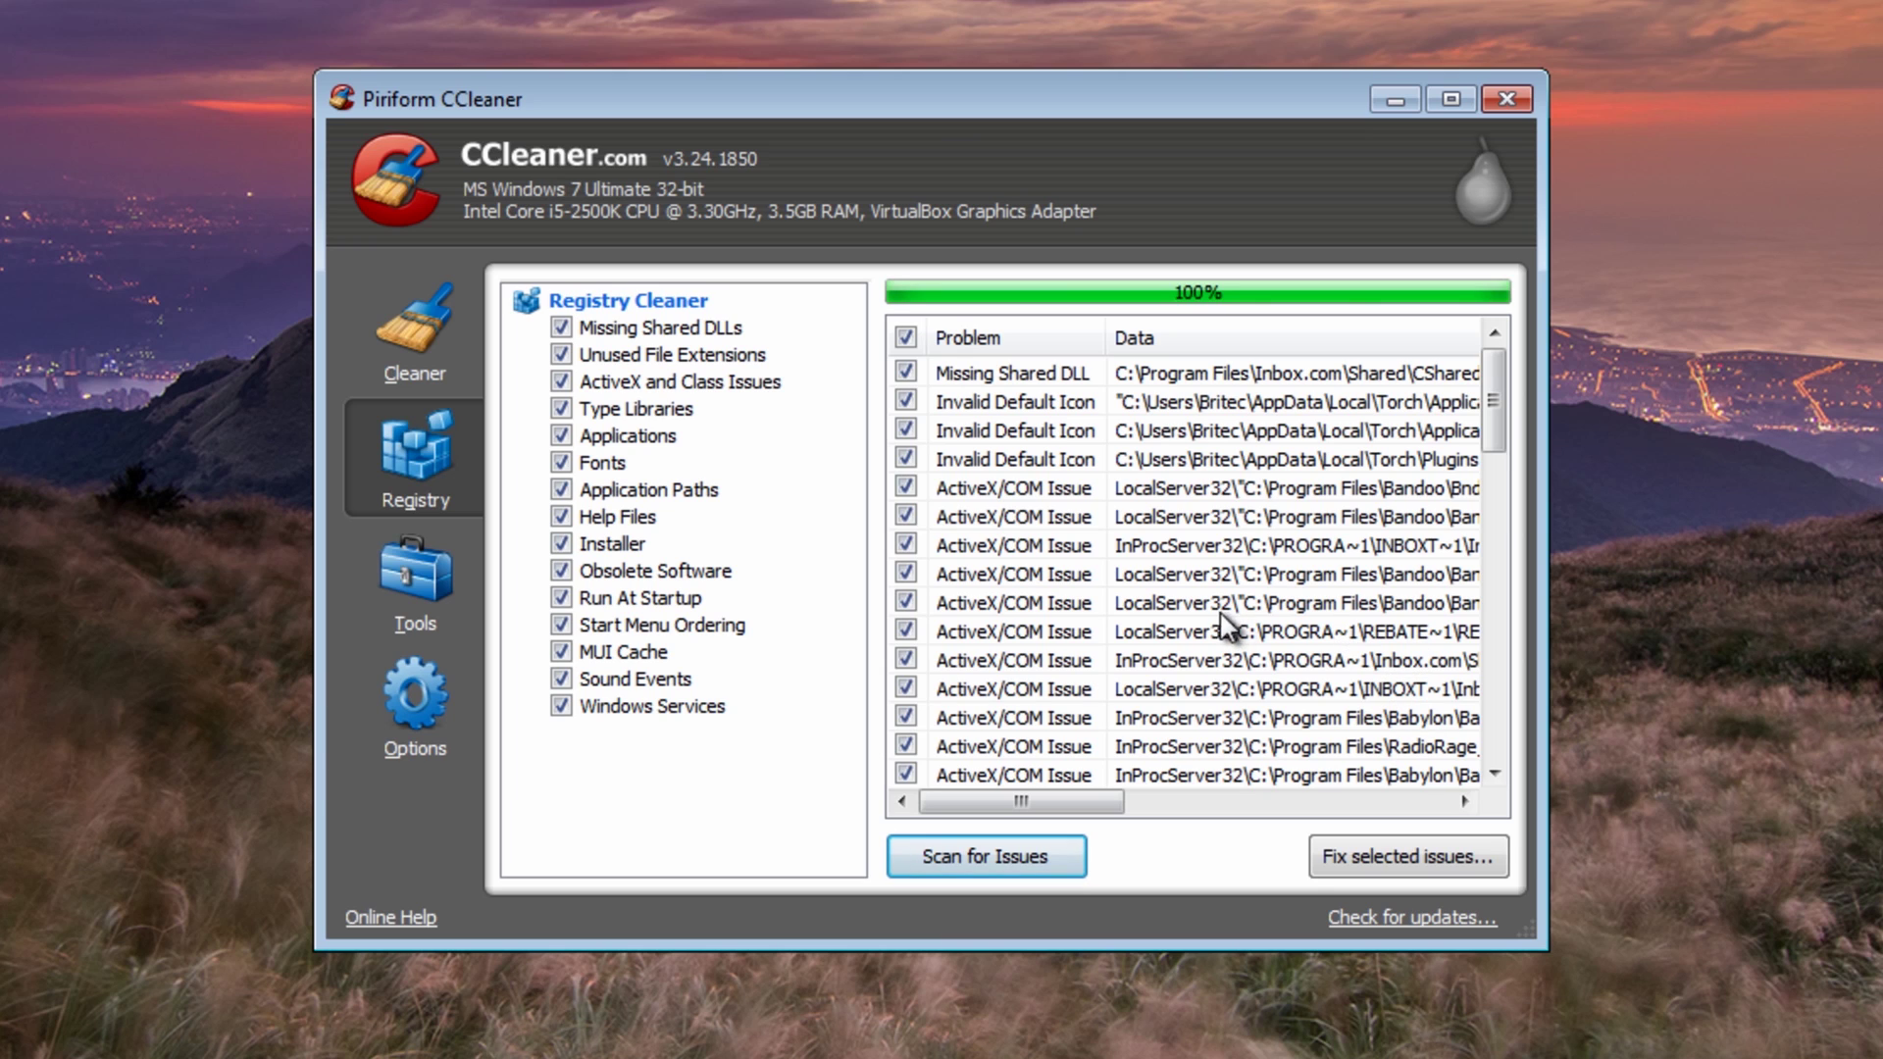
left_click_drag(1064, 798, 1119, 795)
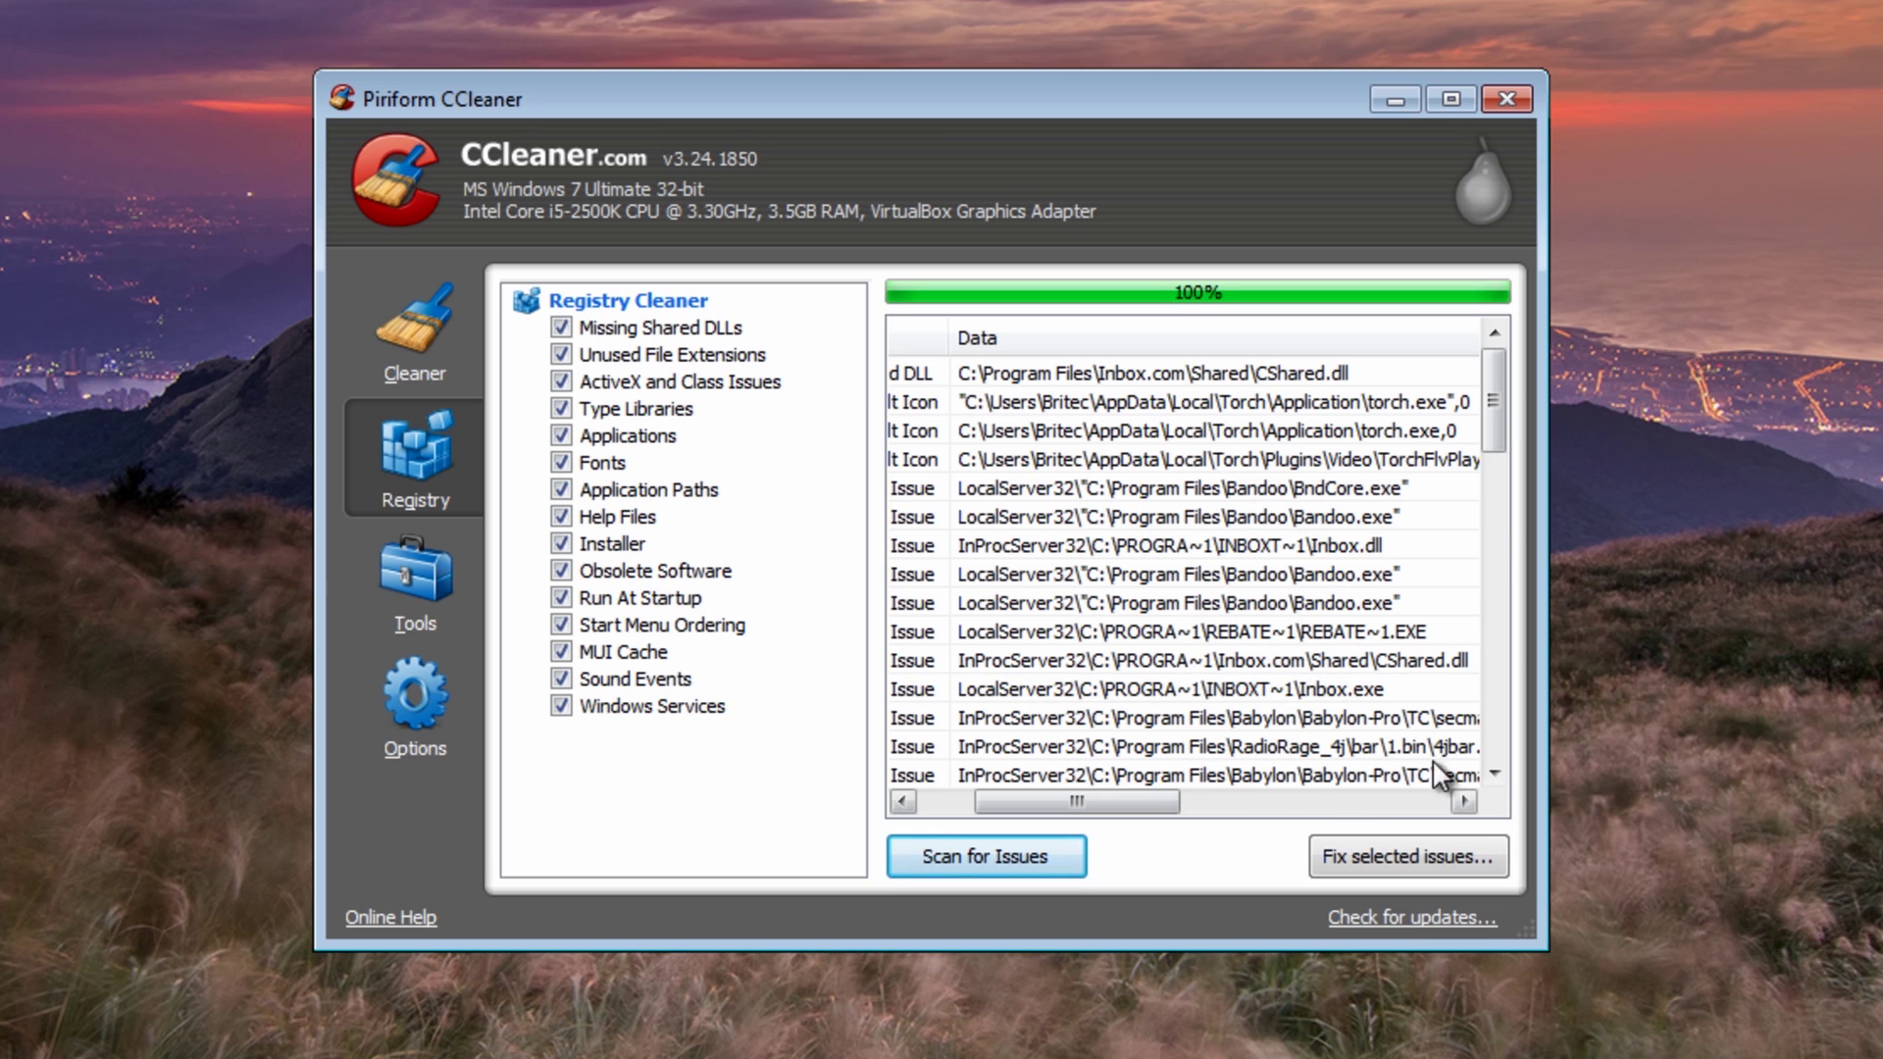
left_click_drag(1493, 410, 1518, 706)
- Fix all selected registry issues, saving a registry backup as cc_20121126_210639 in Documents, and close the cleaner
left_click(1371, 859)
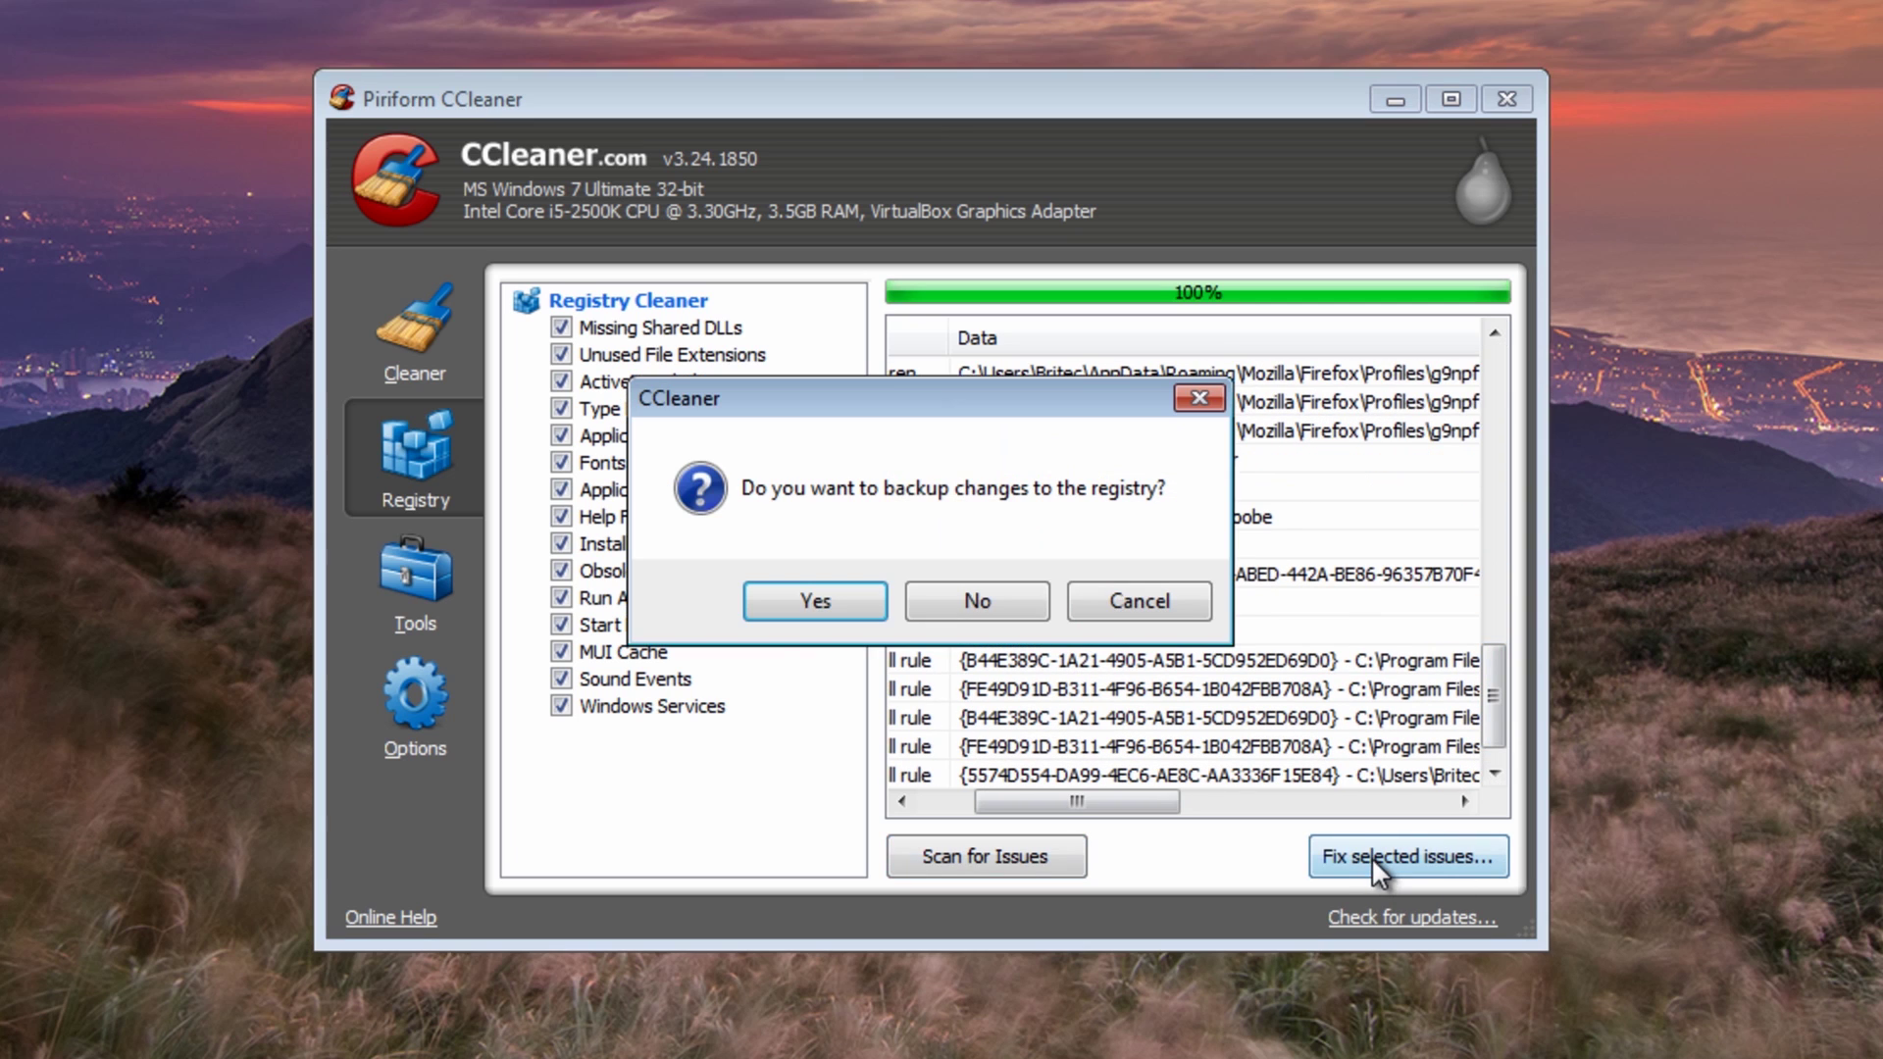
left_click(863, 601)
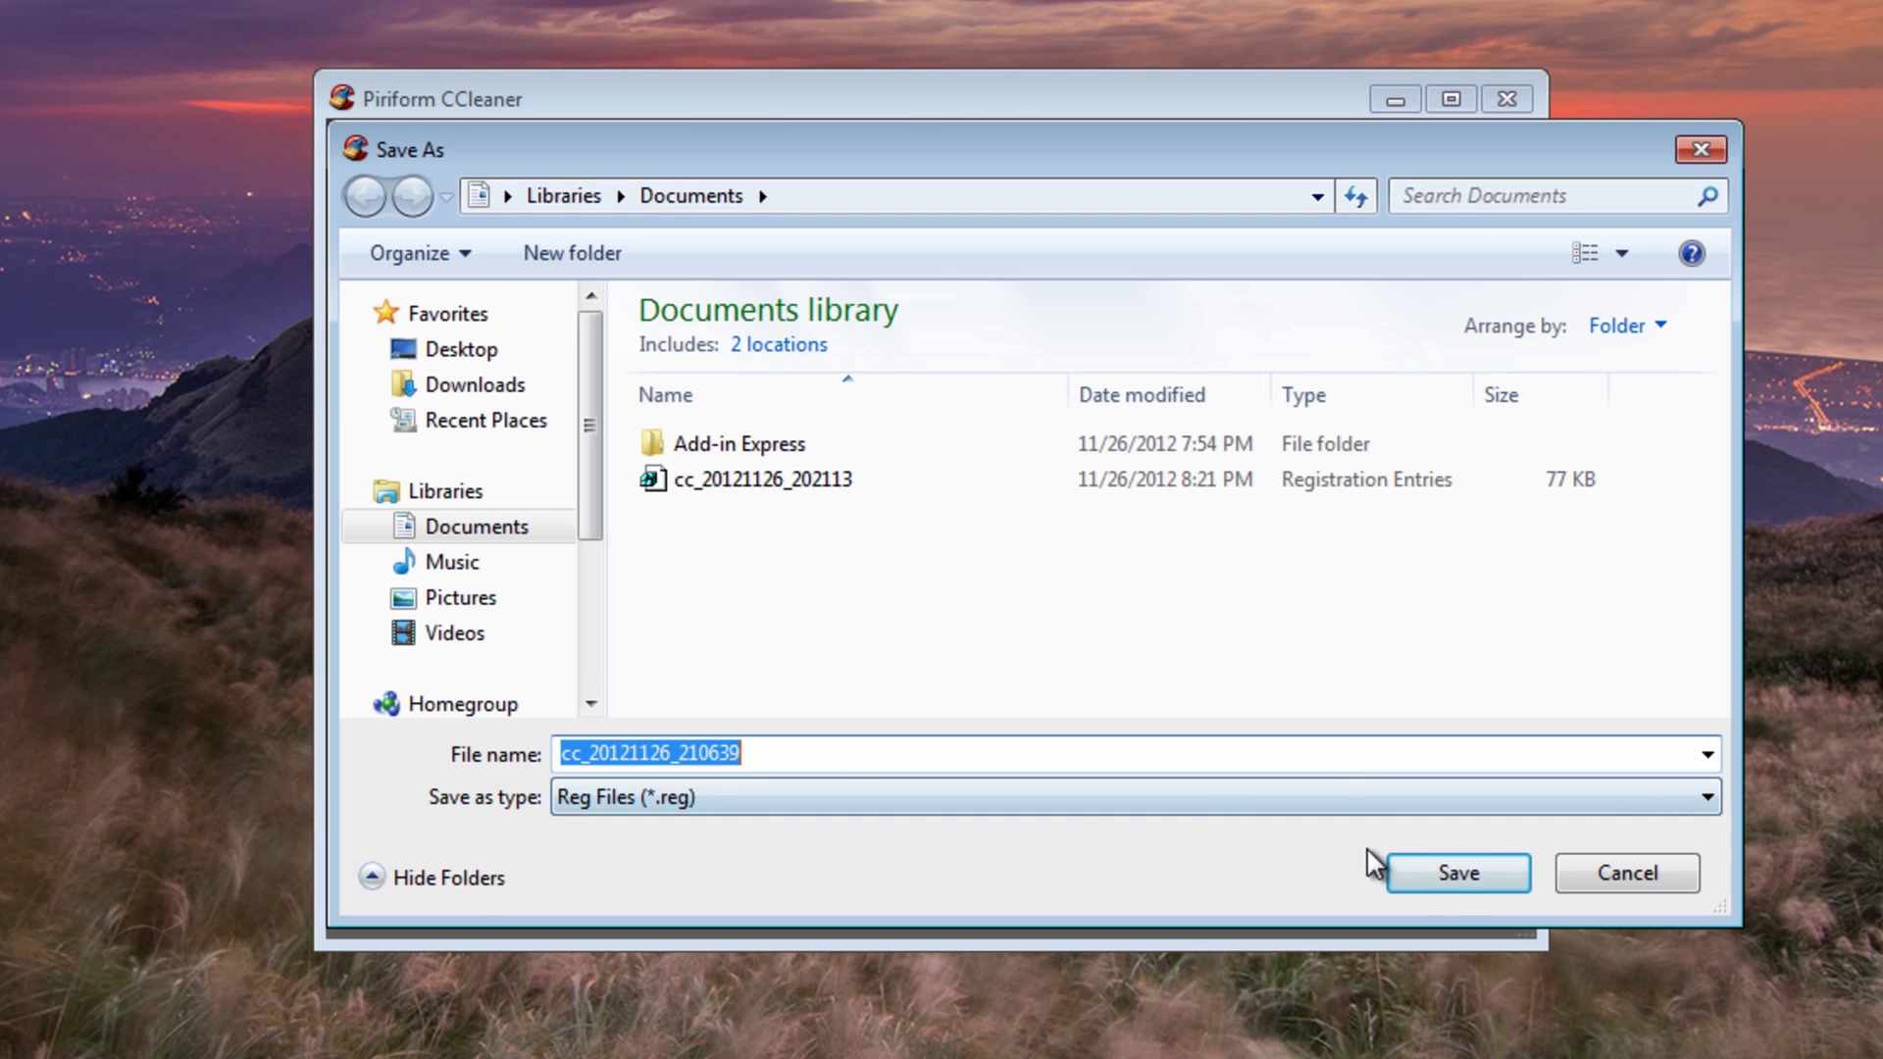
left_click(1439, 874)
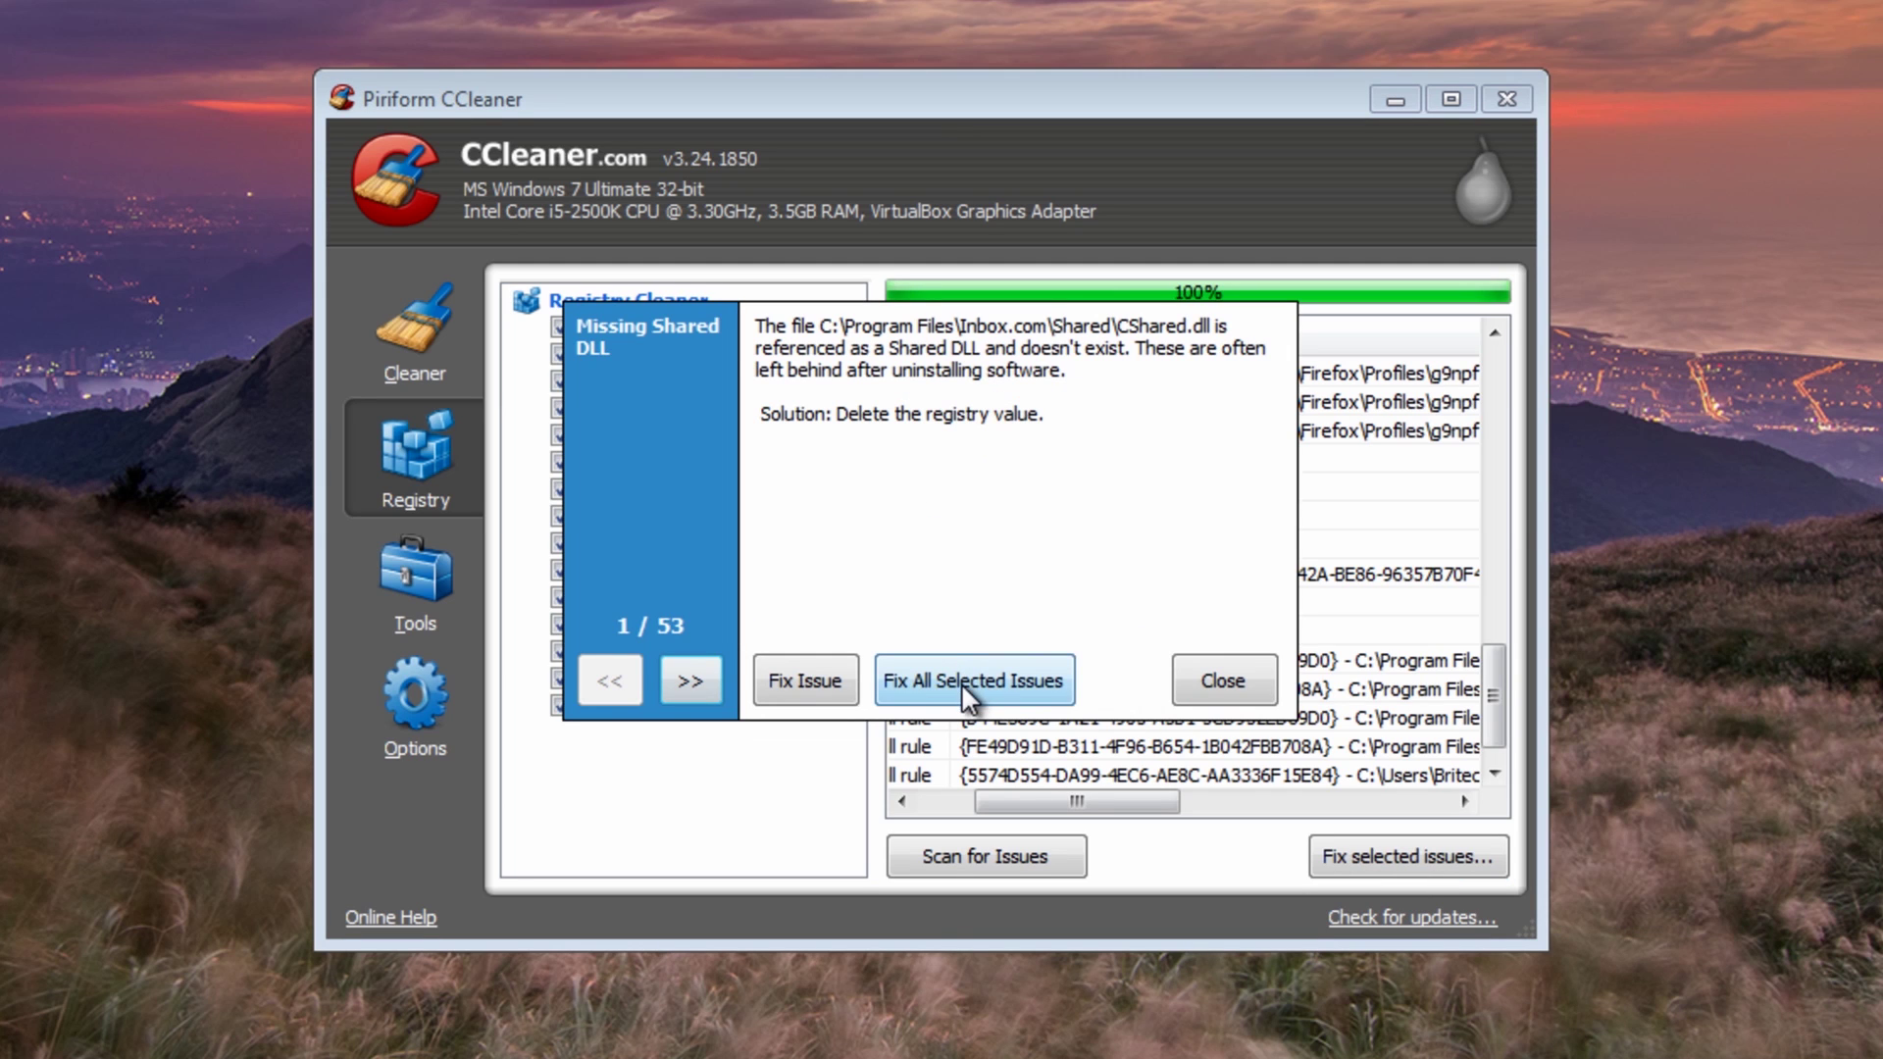
left_click(961, 683)
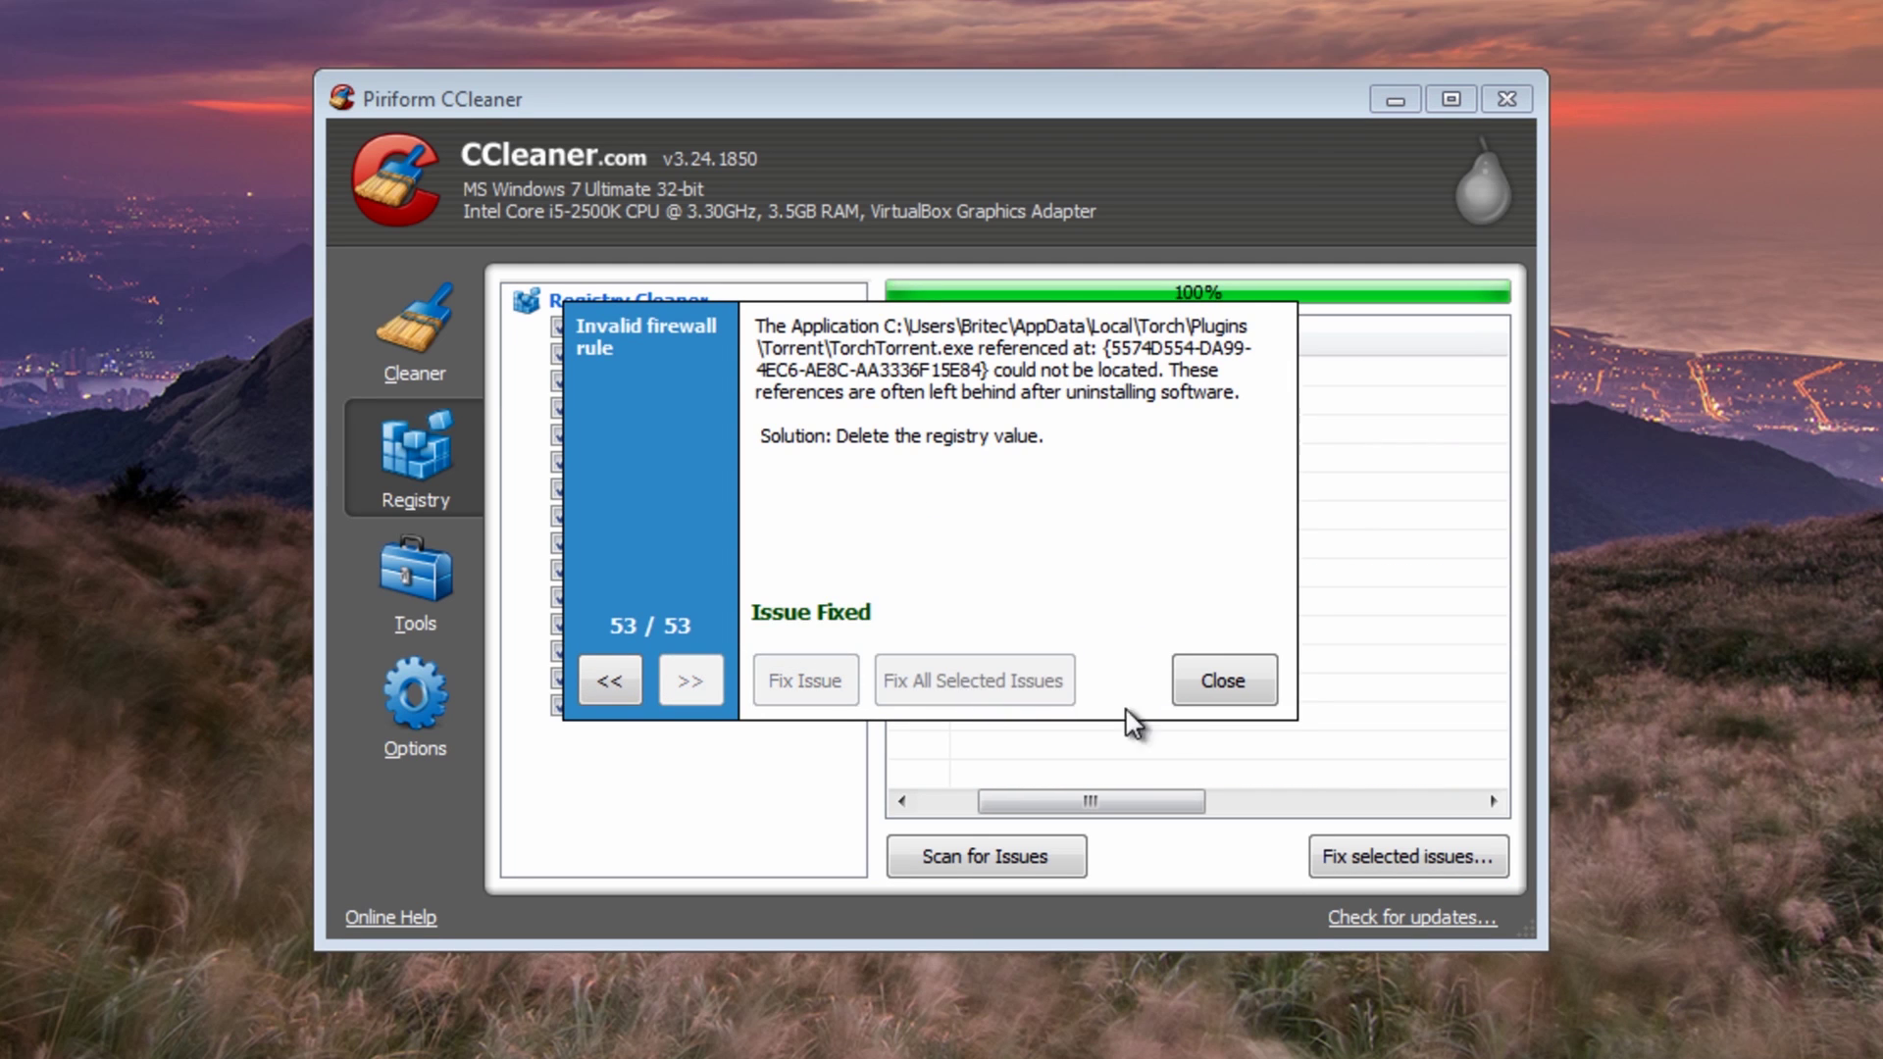
left_click(1252, 680)
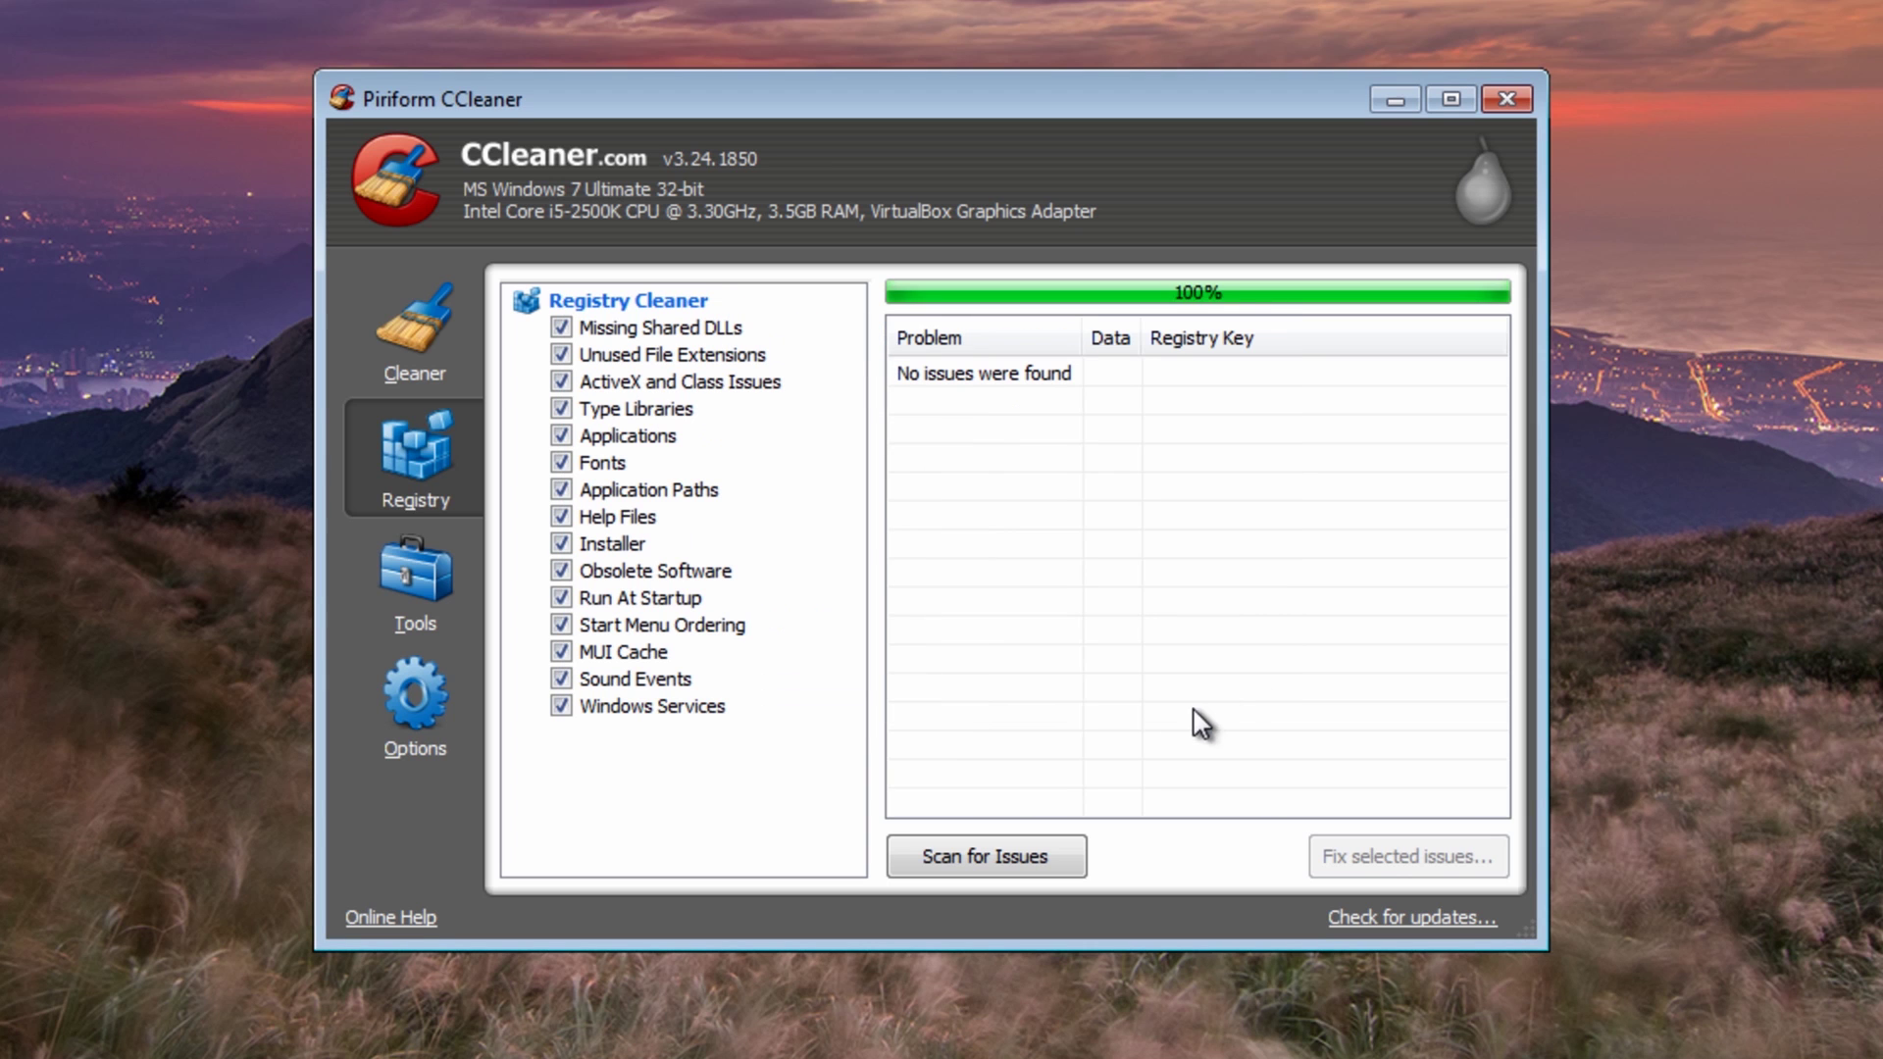
left_click(1504, 98)
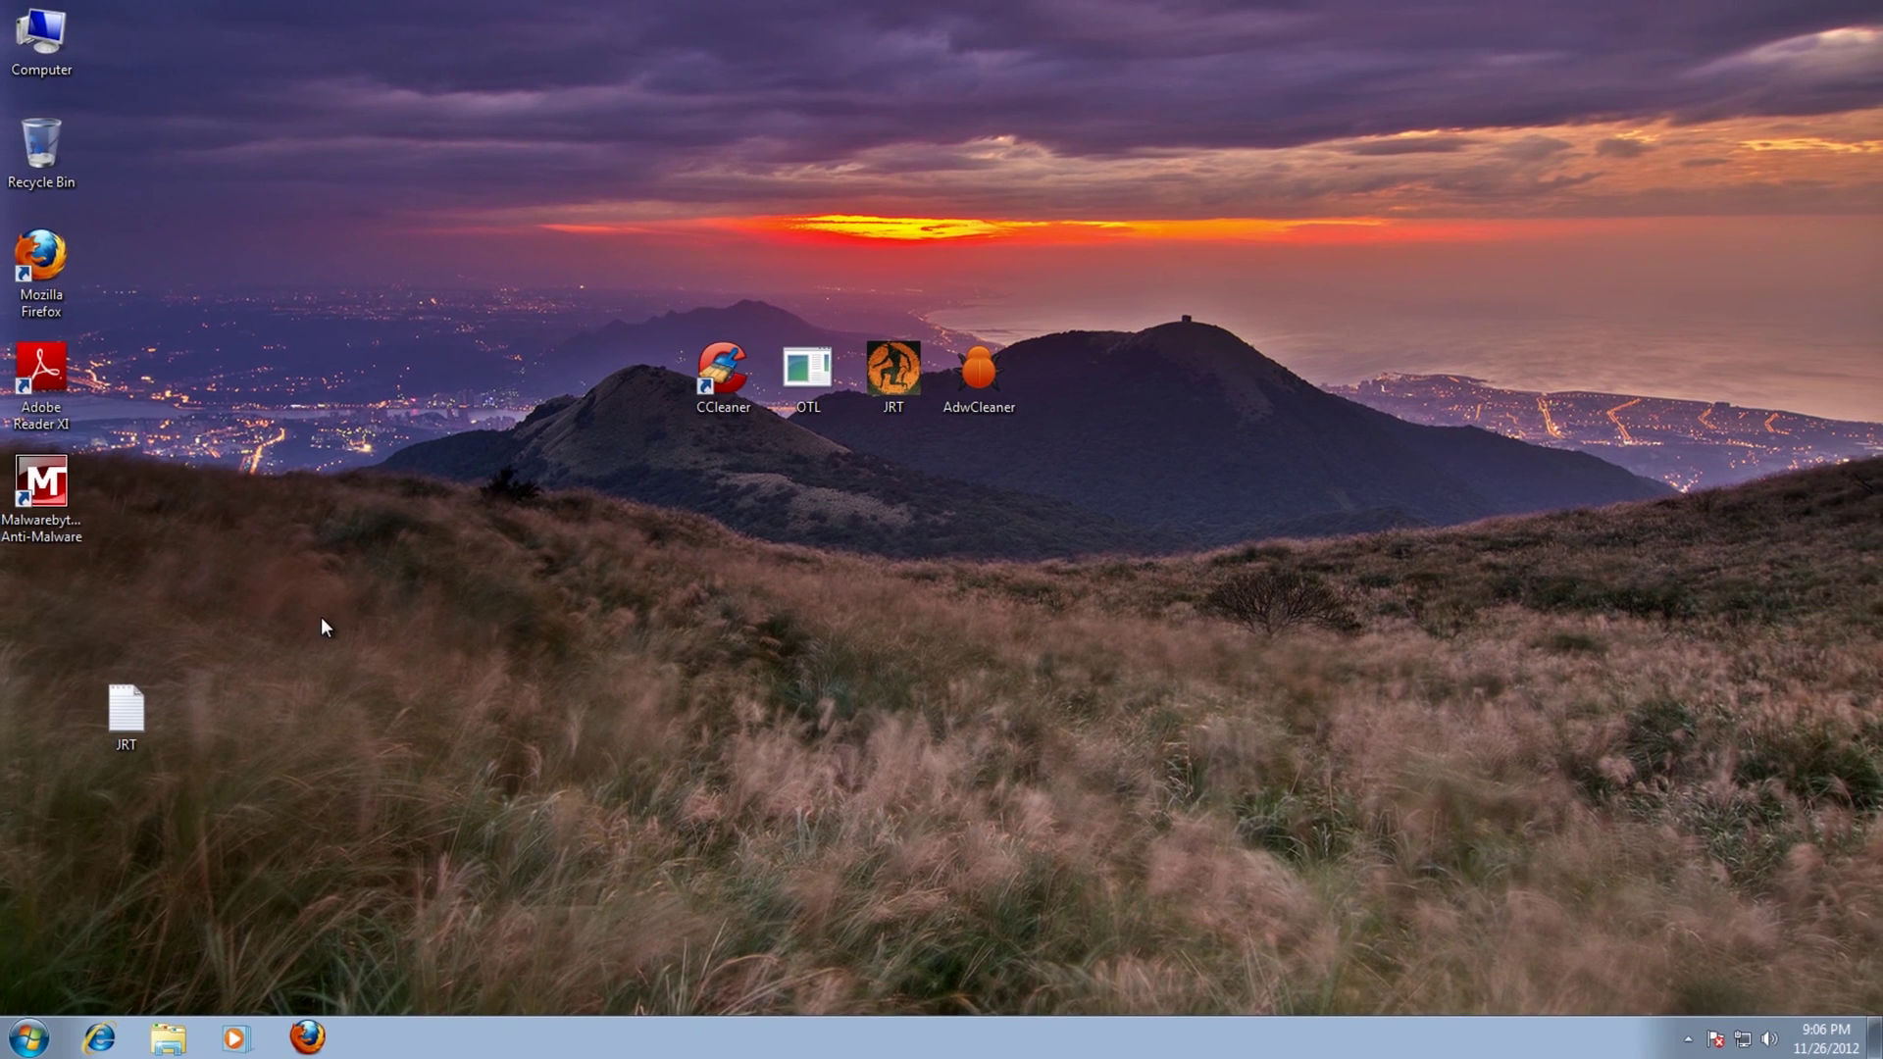
- Open Mozilla Firefox and remove the RadioRage extension from its add-ons
double_click(37, 289)
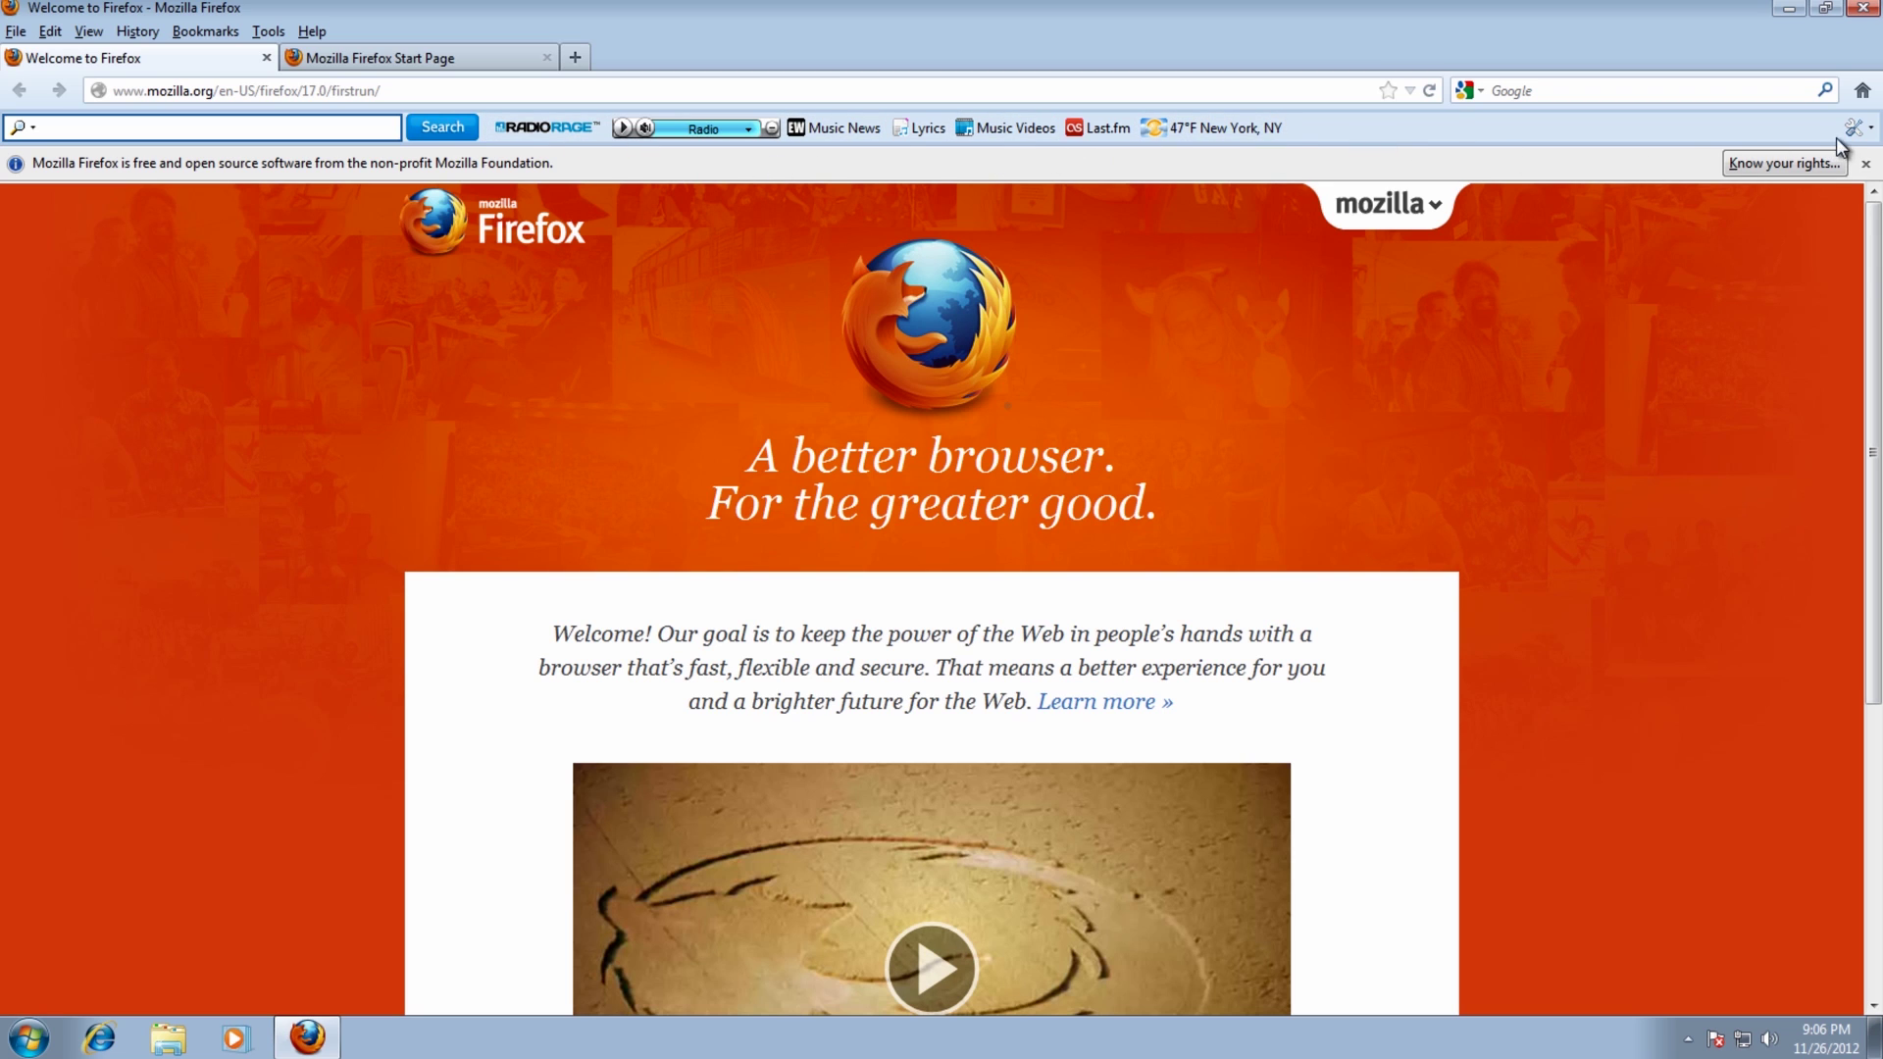
left_click(268, 32)
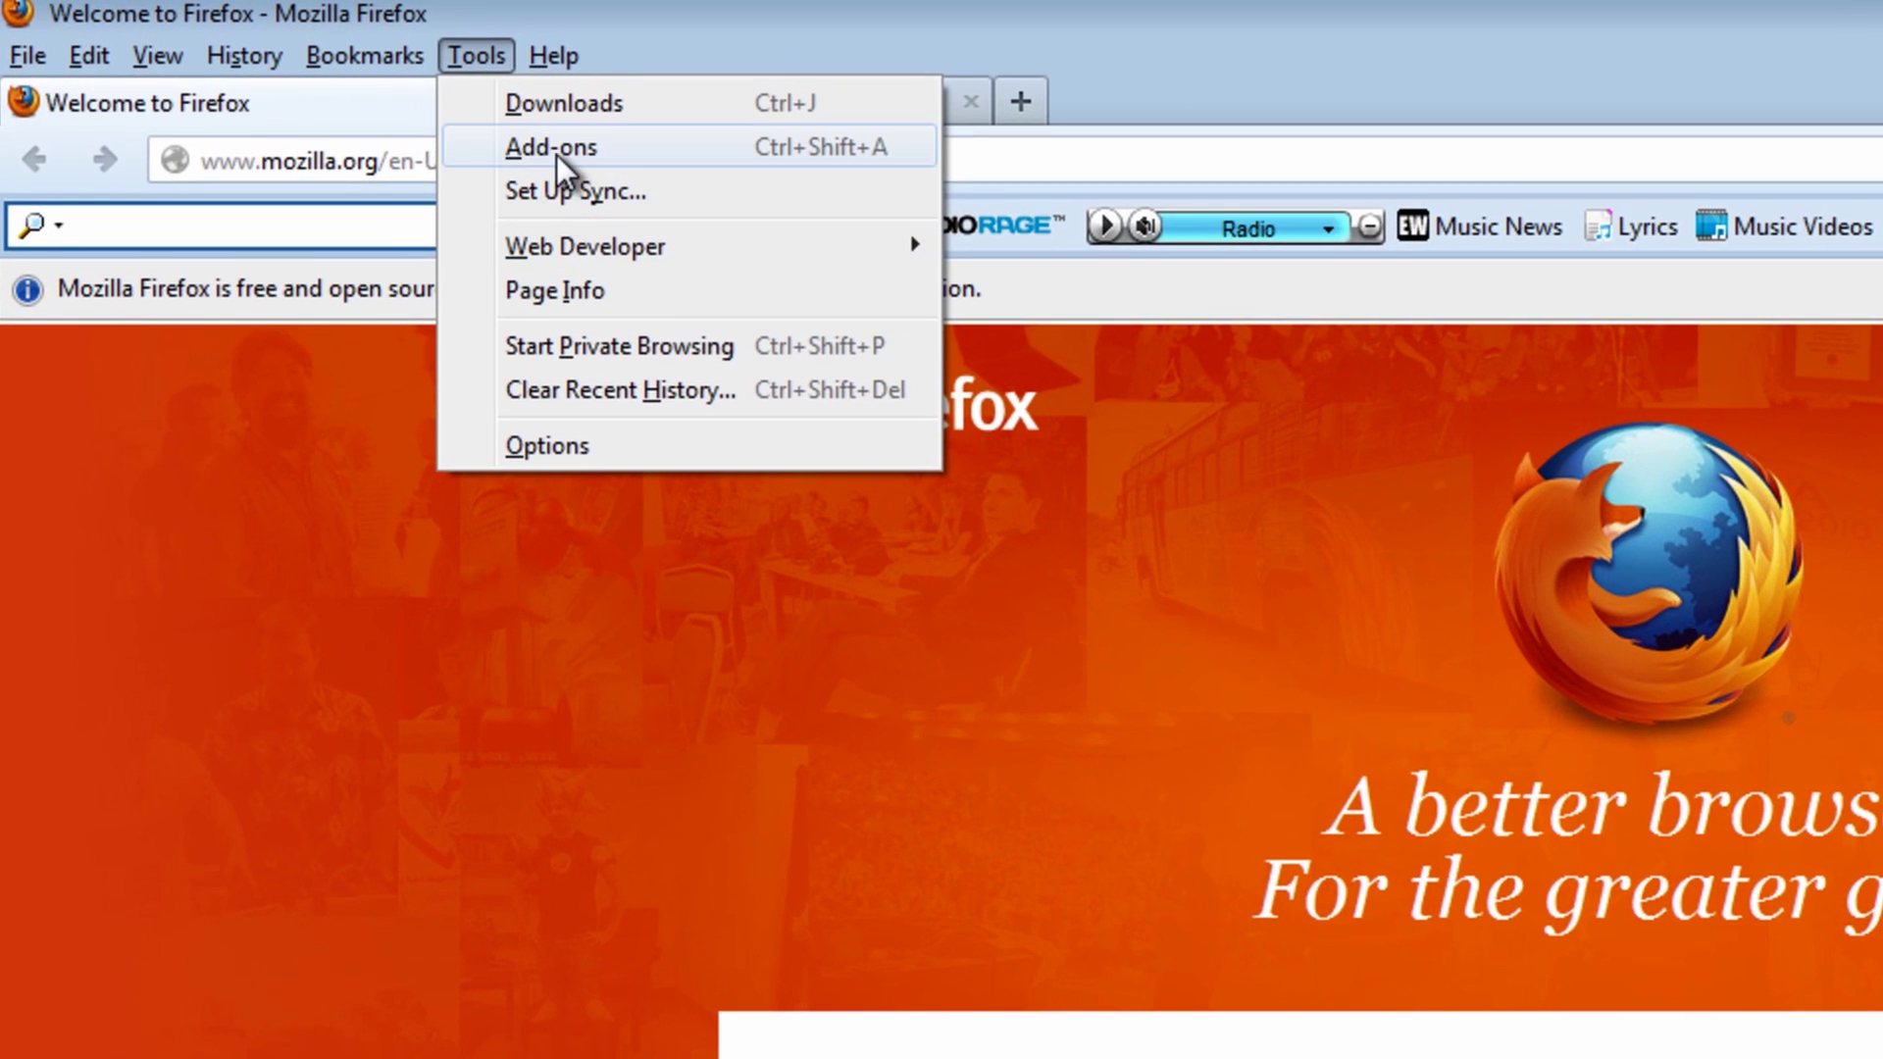
left_click(556, 149)
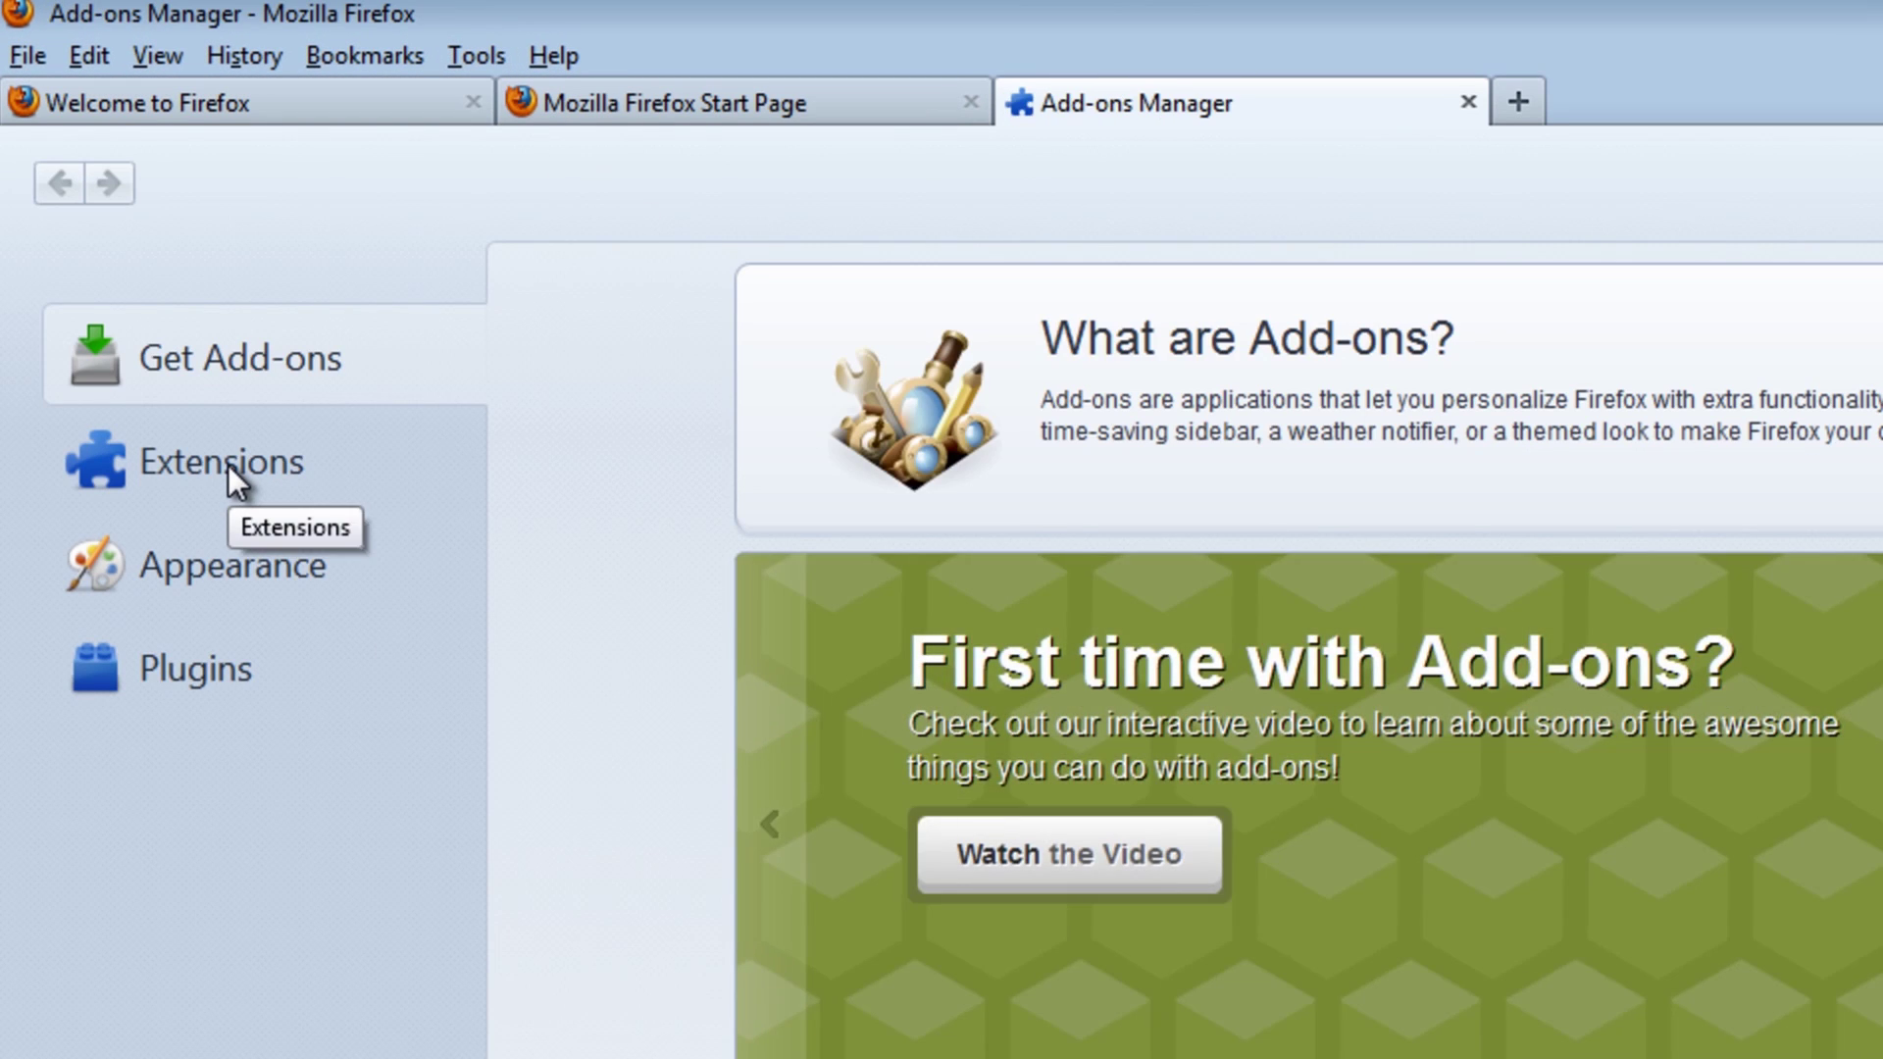
left_click(227, 463)
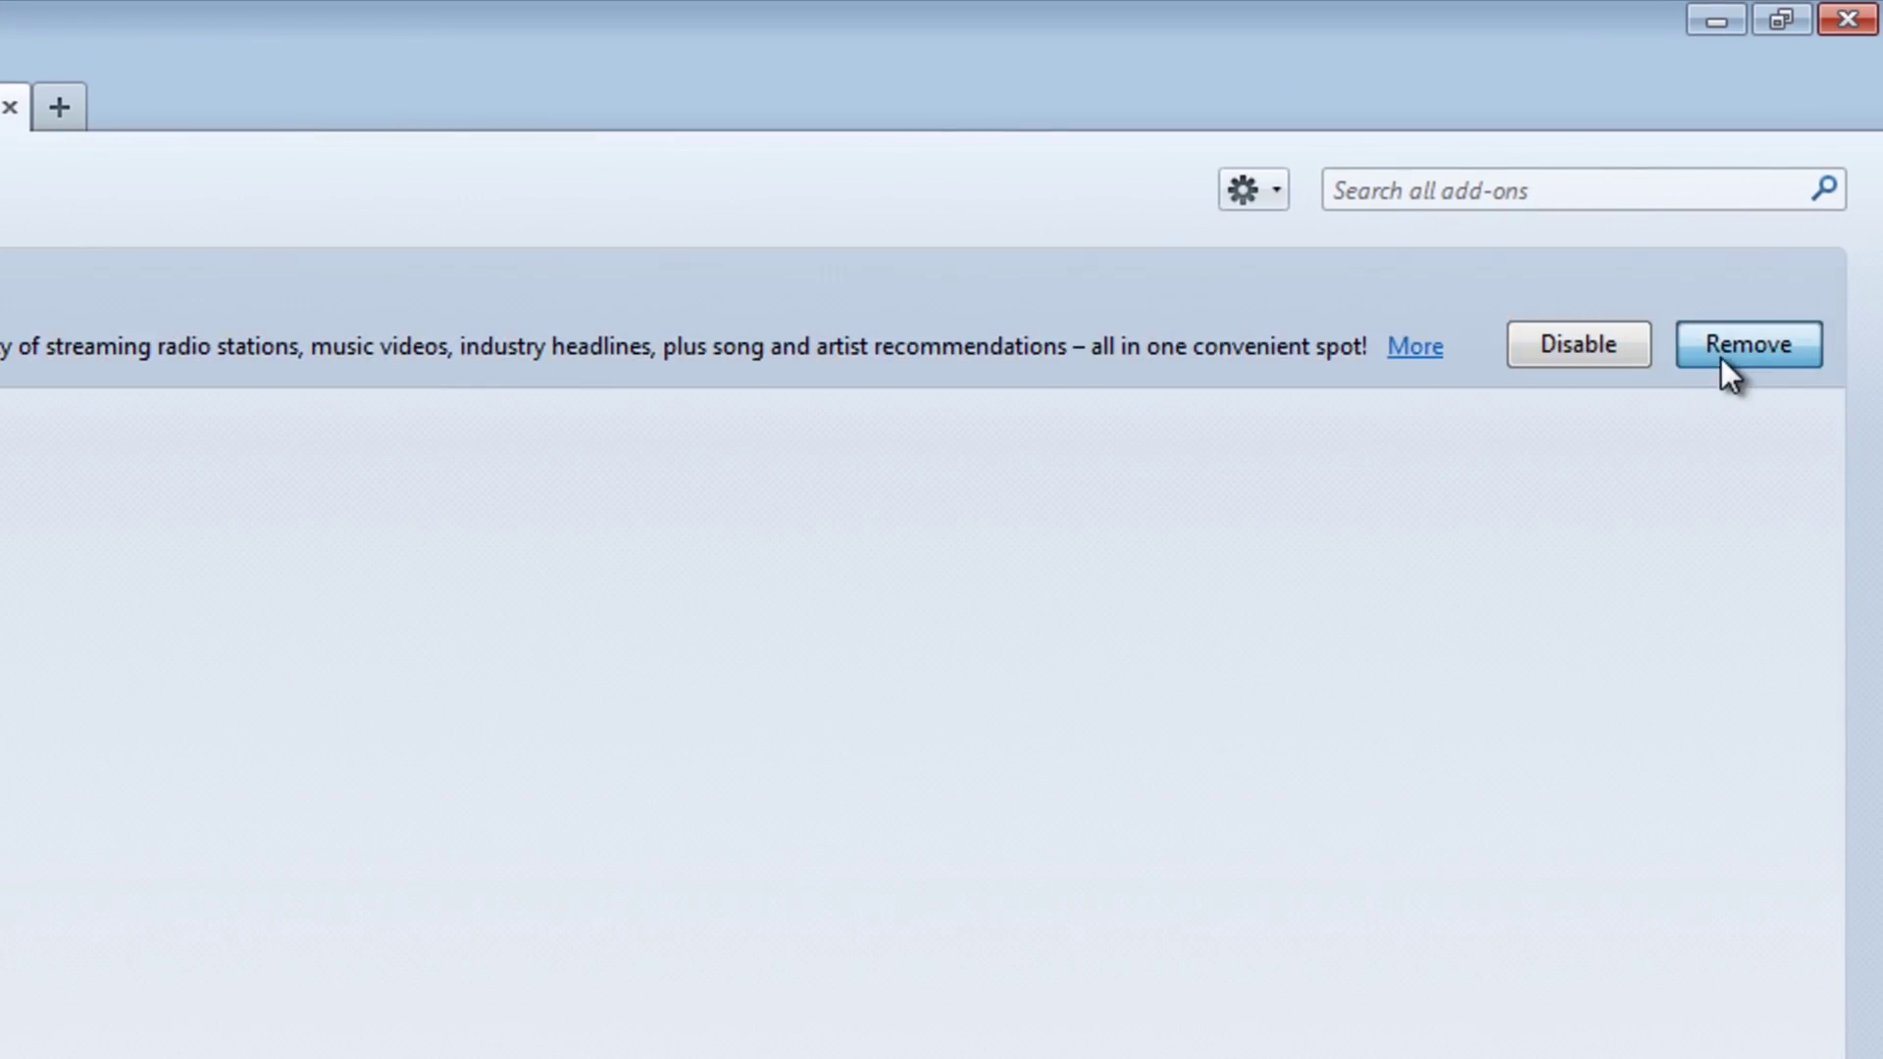
left_click(1723, 361)
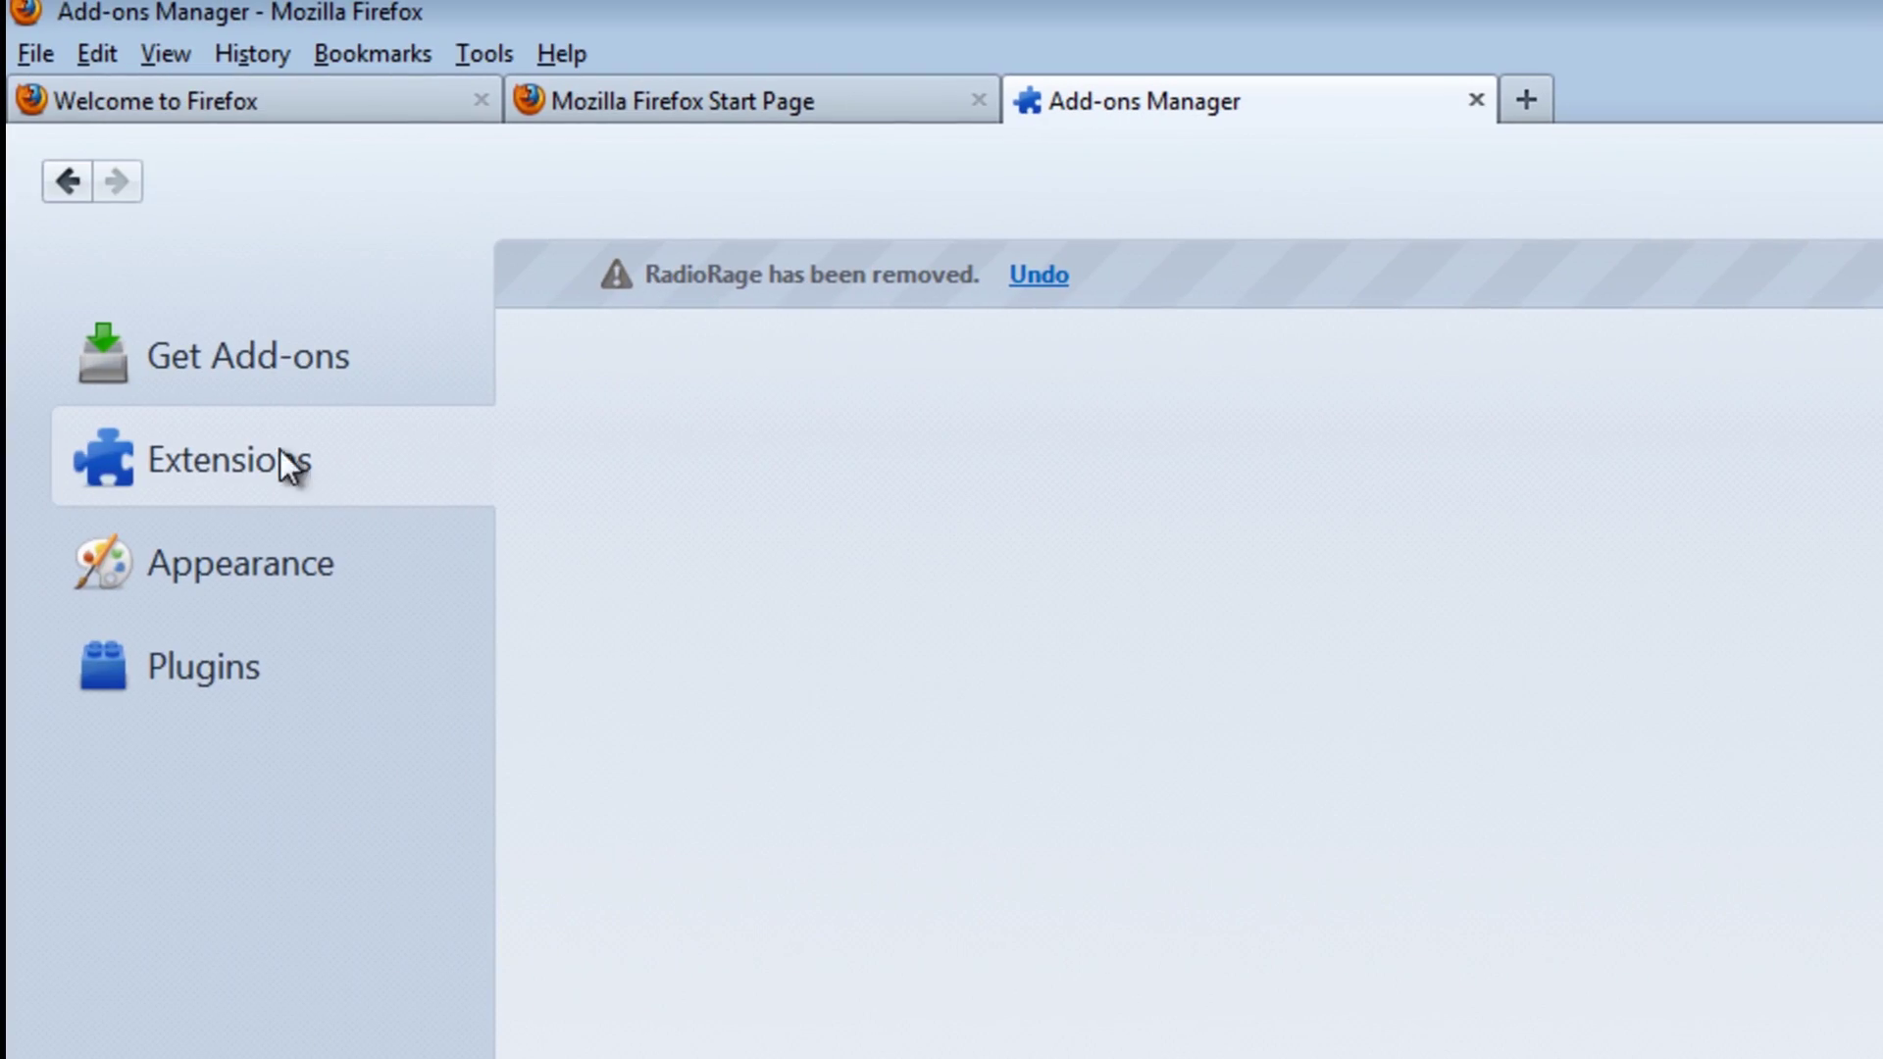
- Check the Firefox start page for leftover toolbars, then close the Add-ons Manager and the browser
left_click(698, 115)
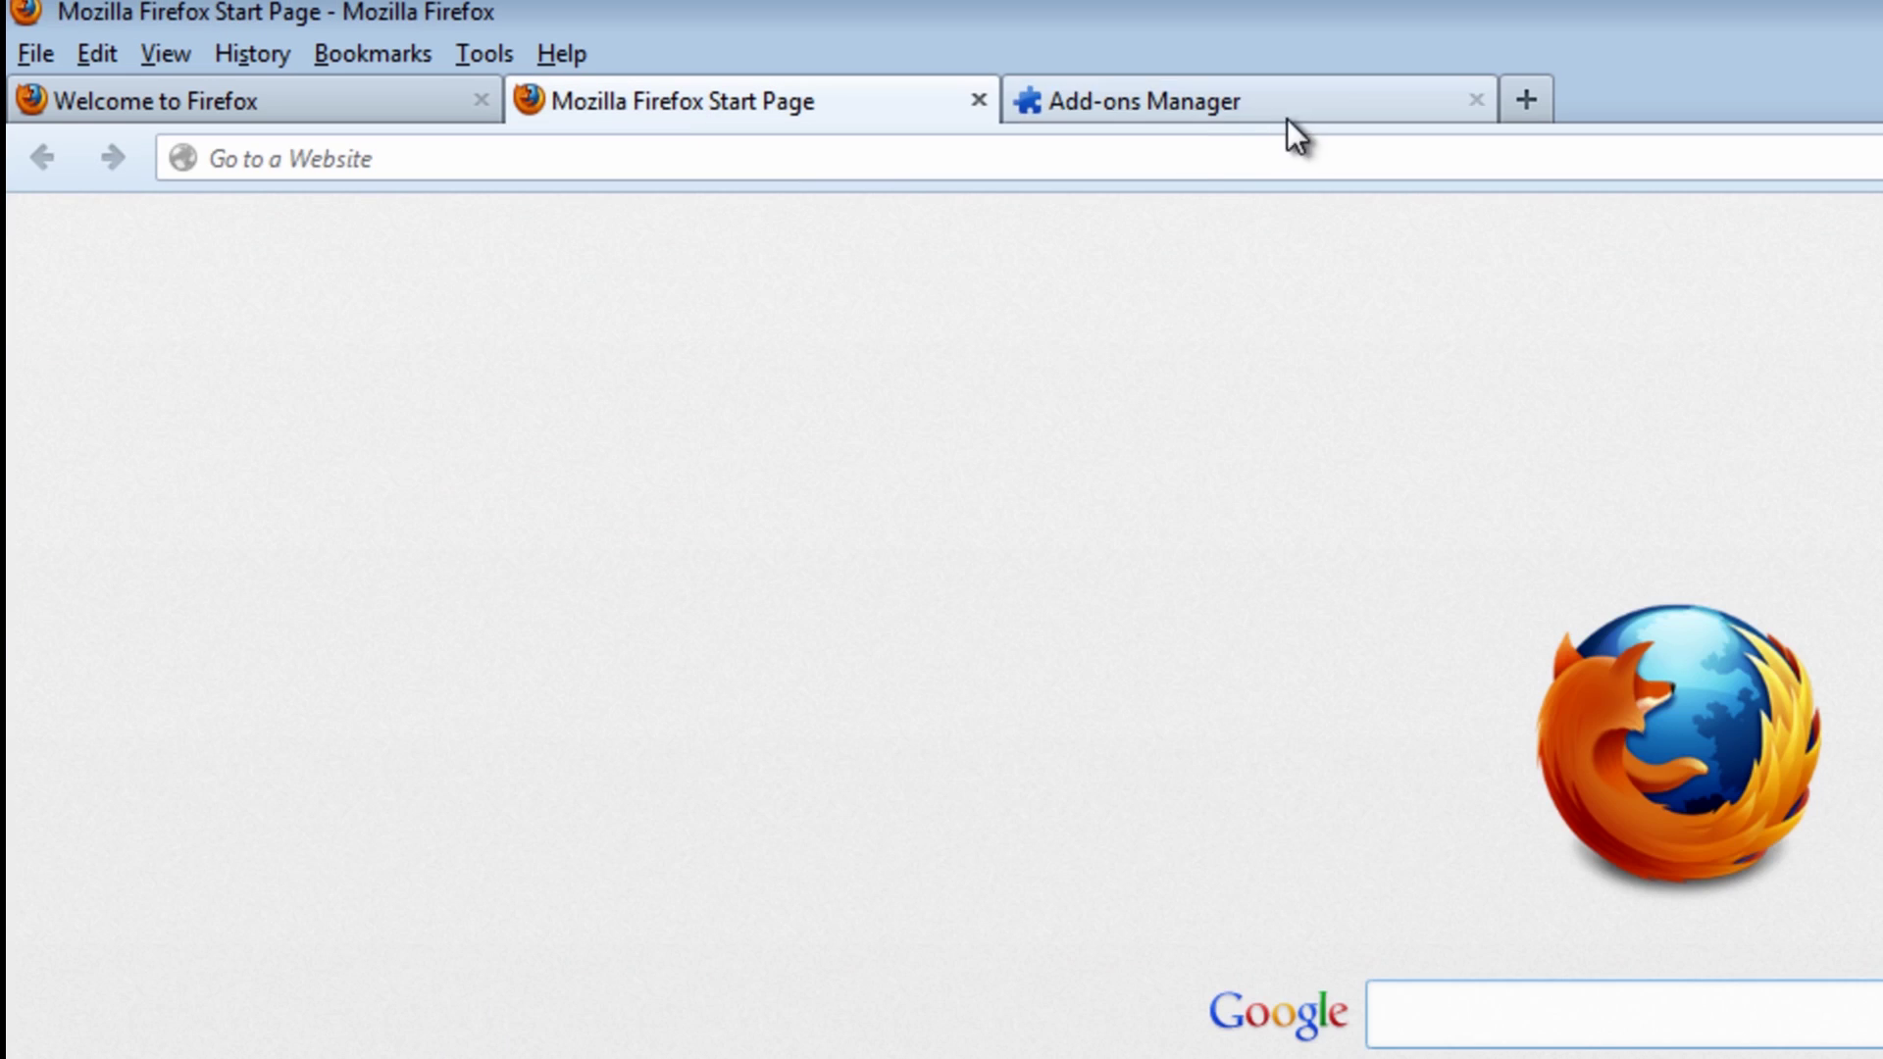
left_click(1169, 106)
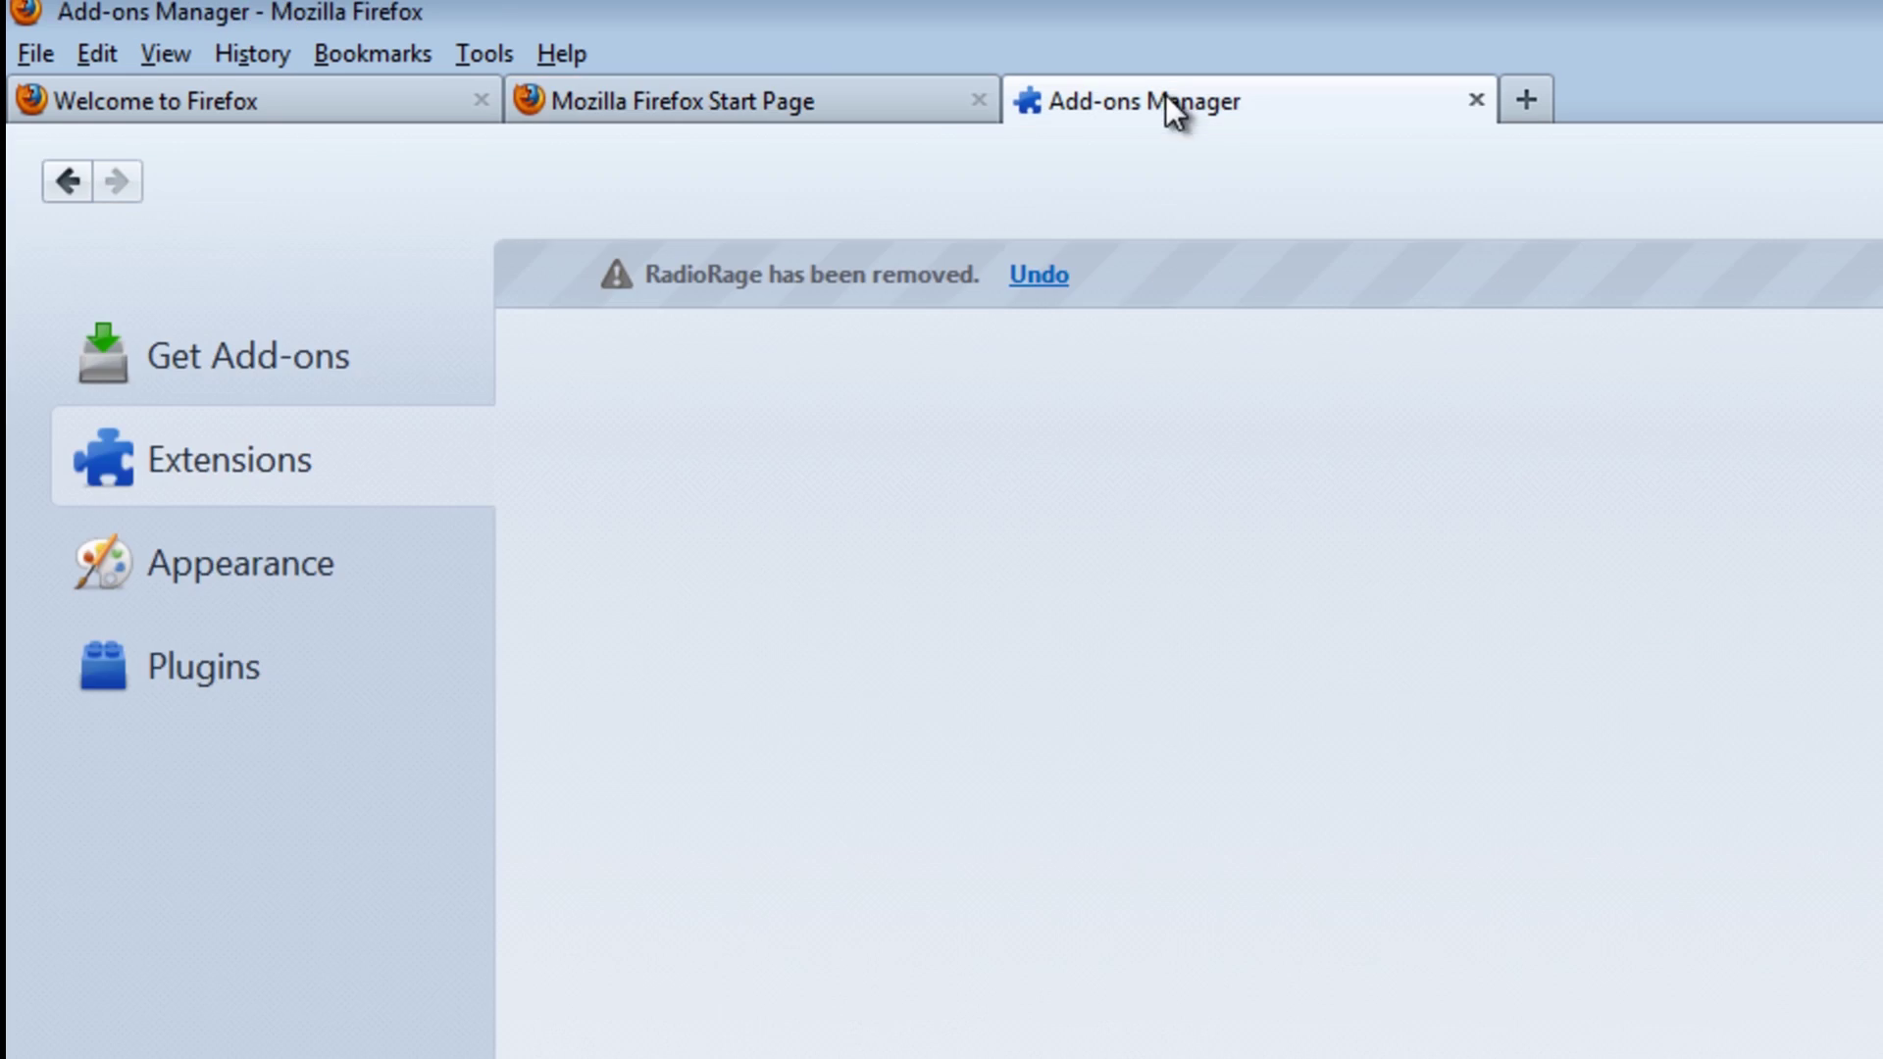
left_click(1477, 100)
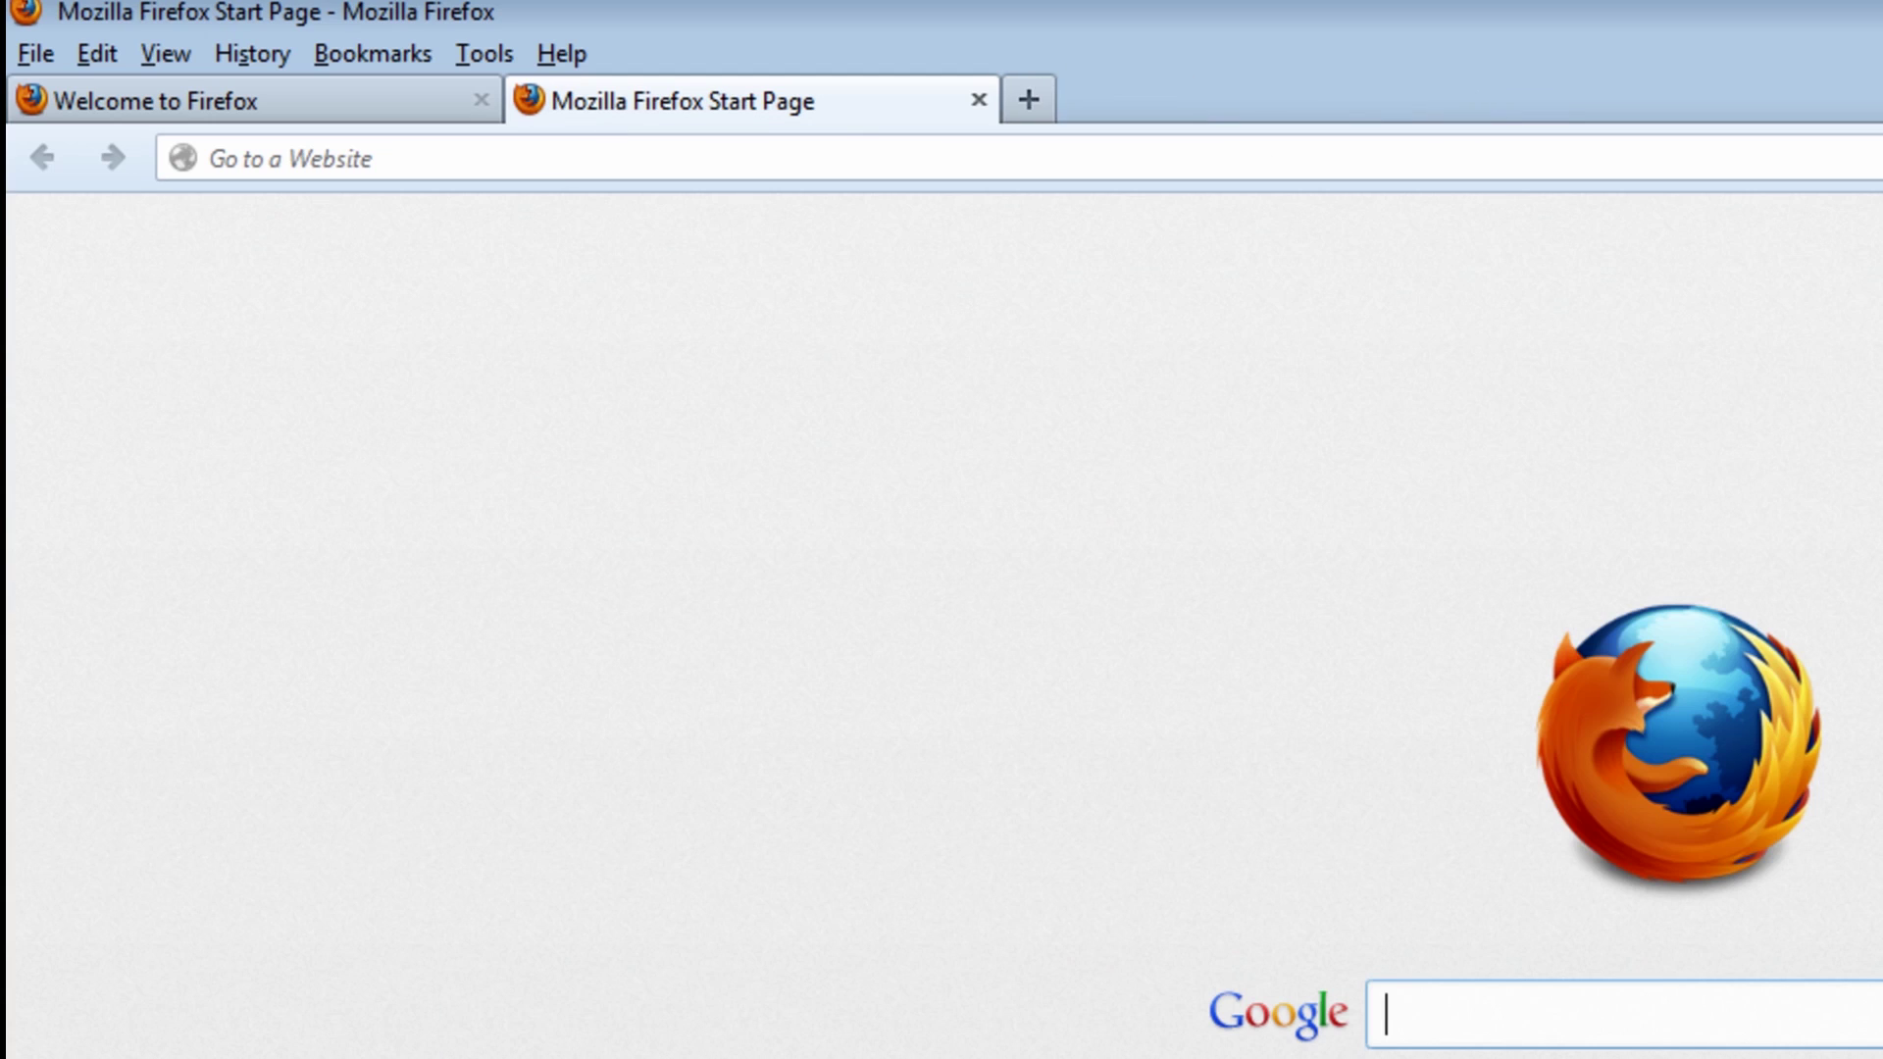
key("alt+F4")
- In Internet Explorer's add-on management, remove the Ask Search provider and check the toolbars and extensions for leftovers
left_click(1597, 981)
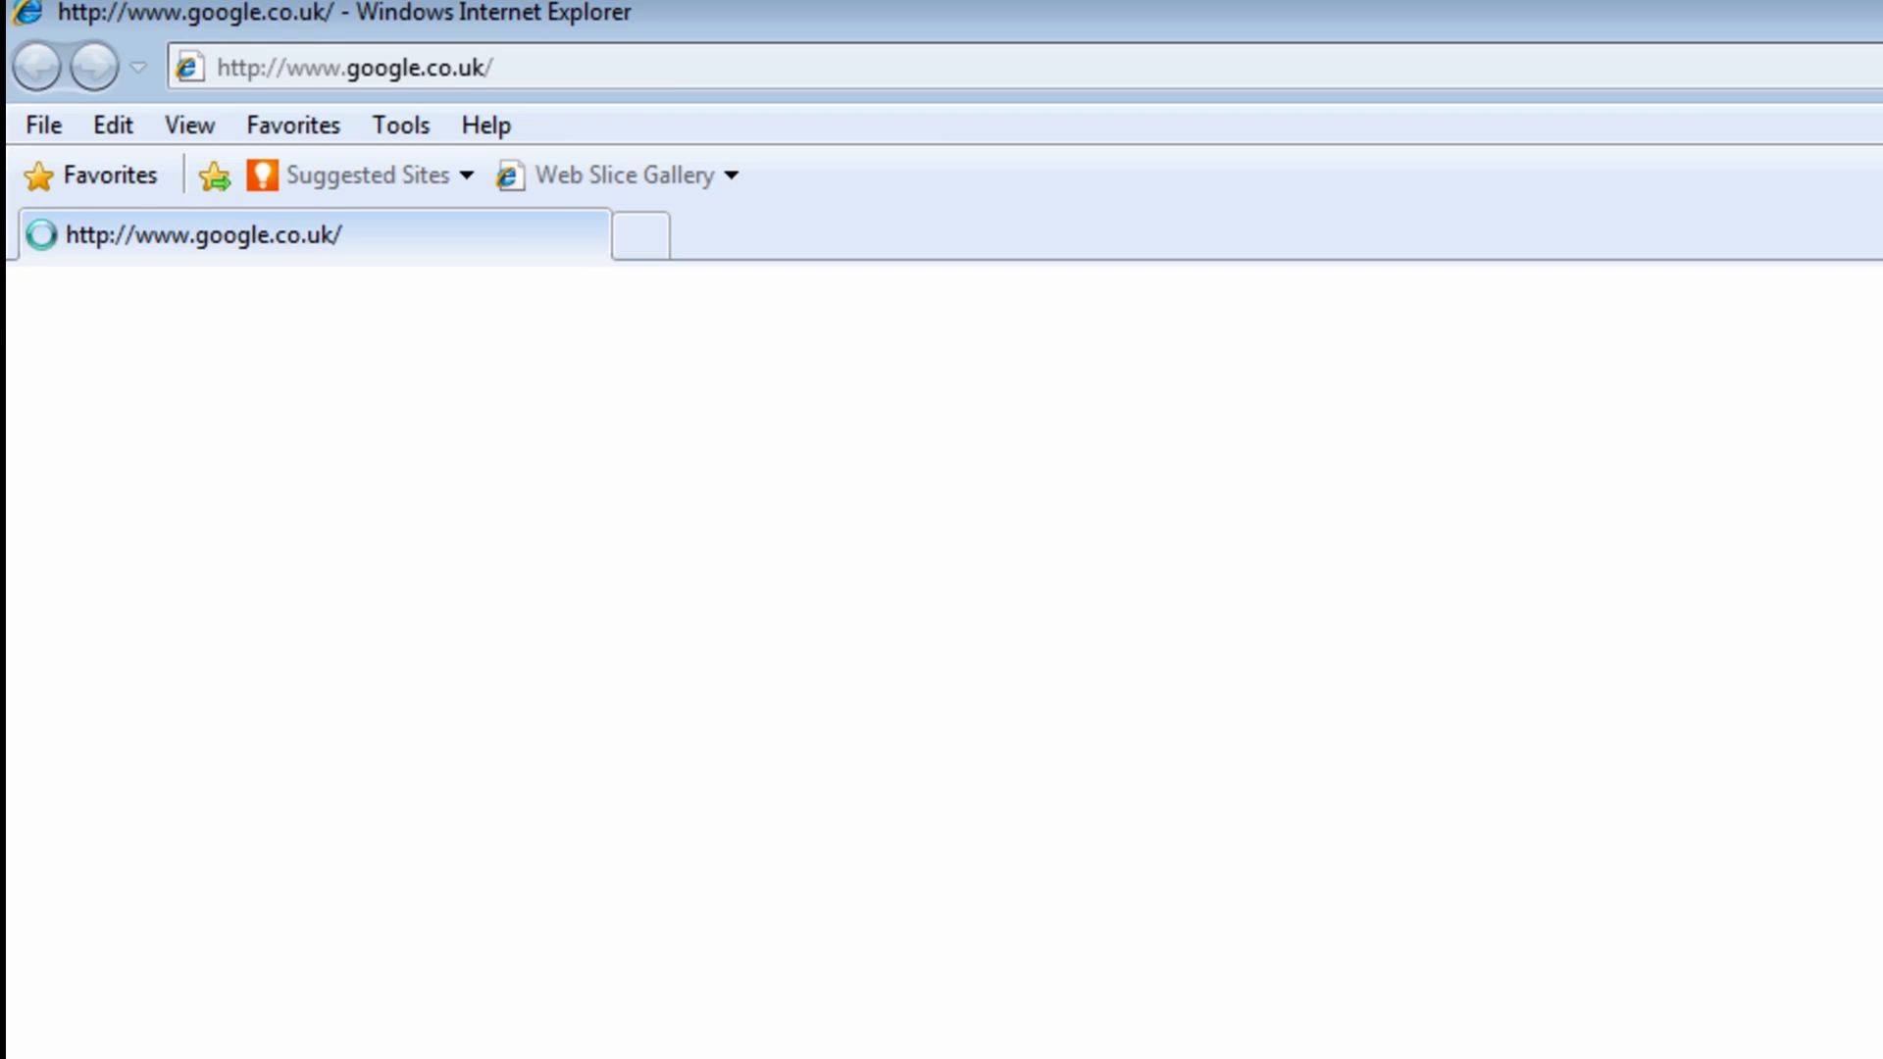
left_click(1882, 984)
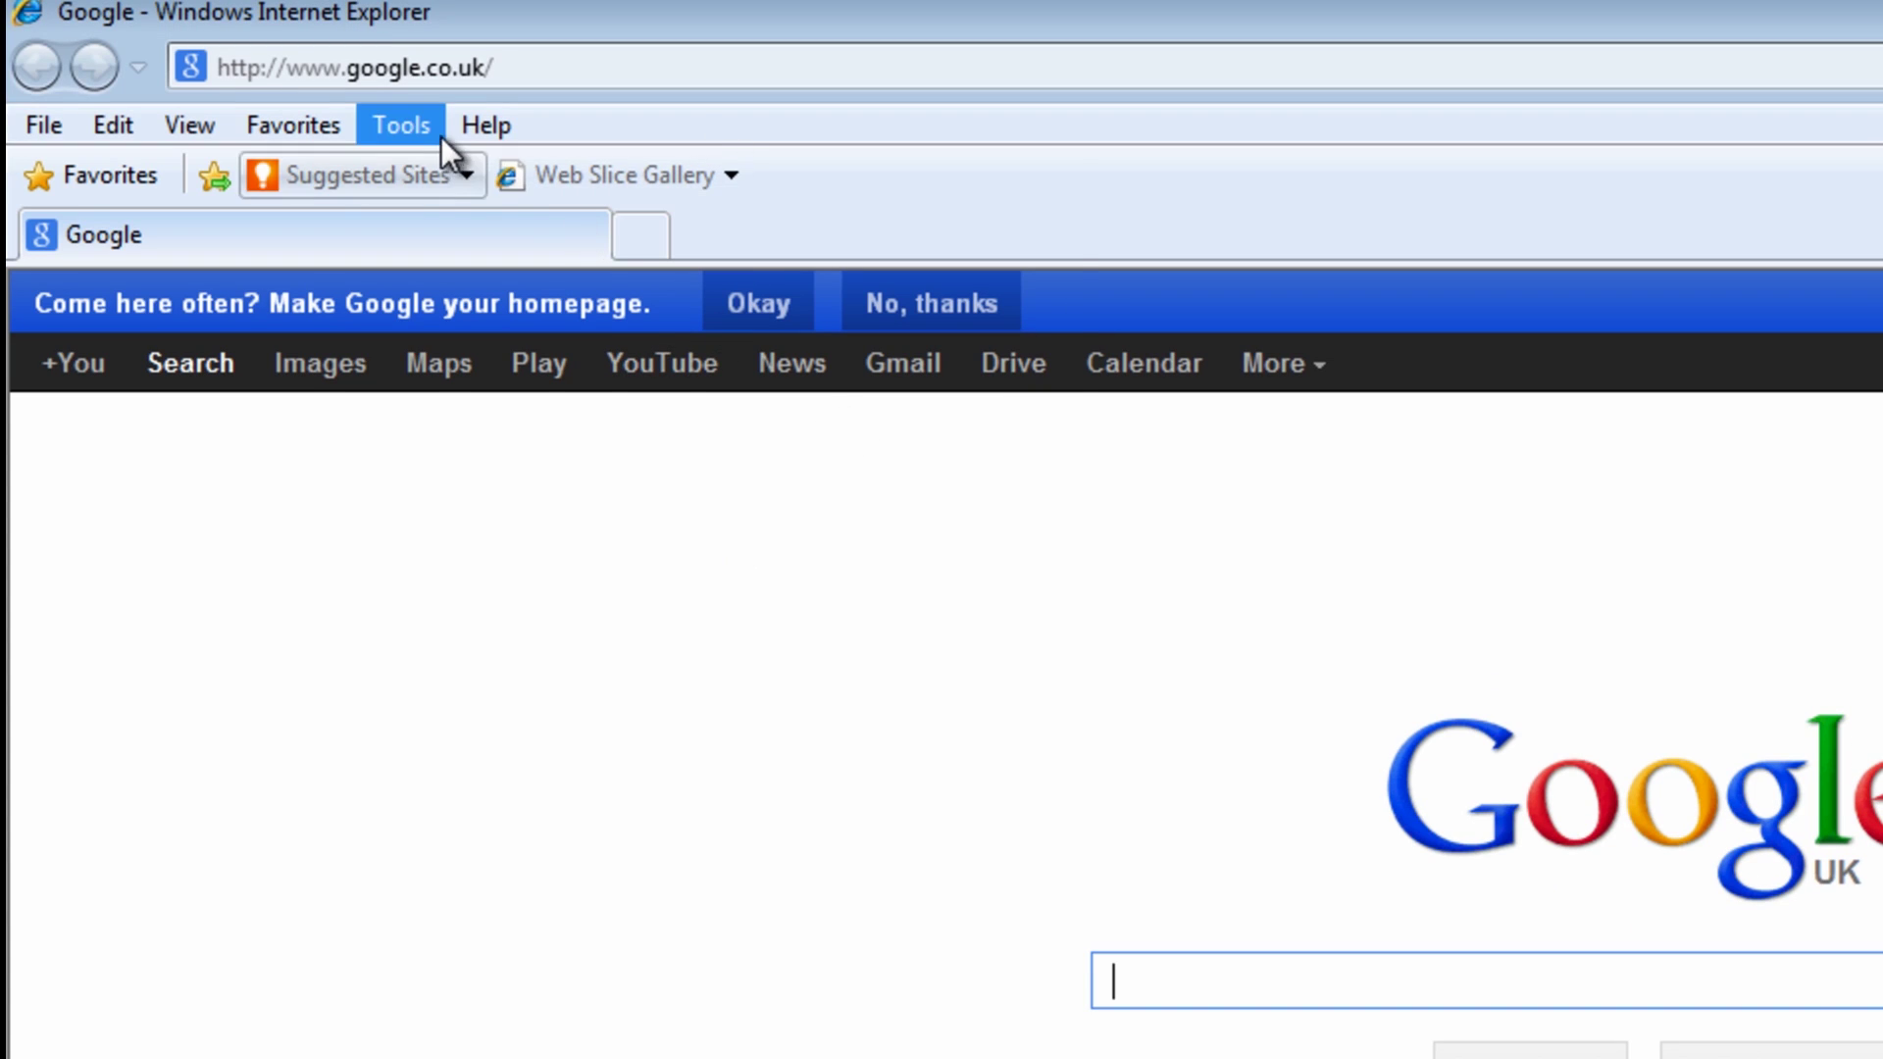
left_click(398, 128)
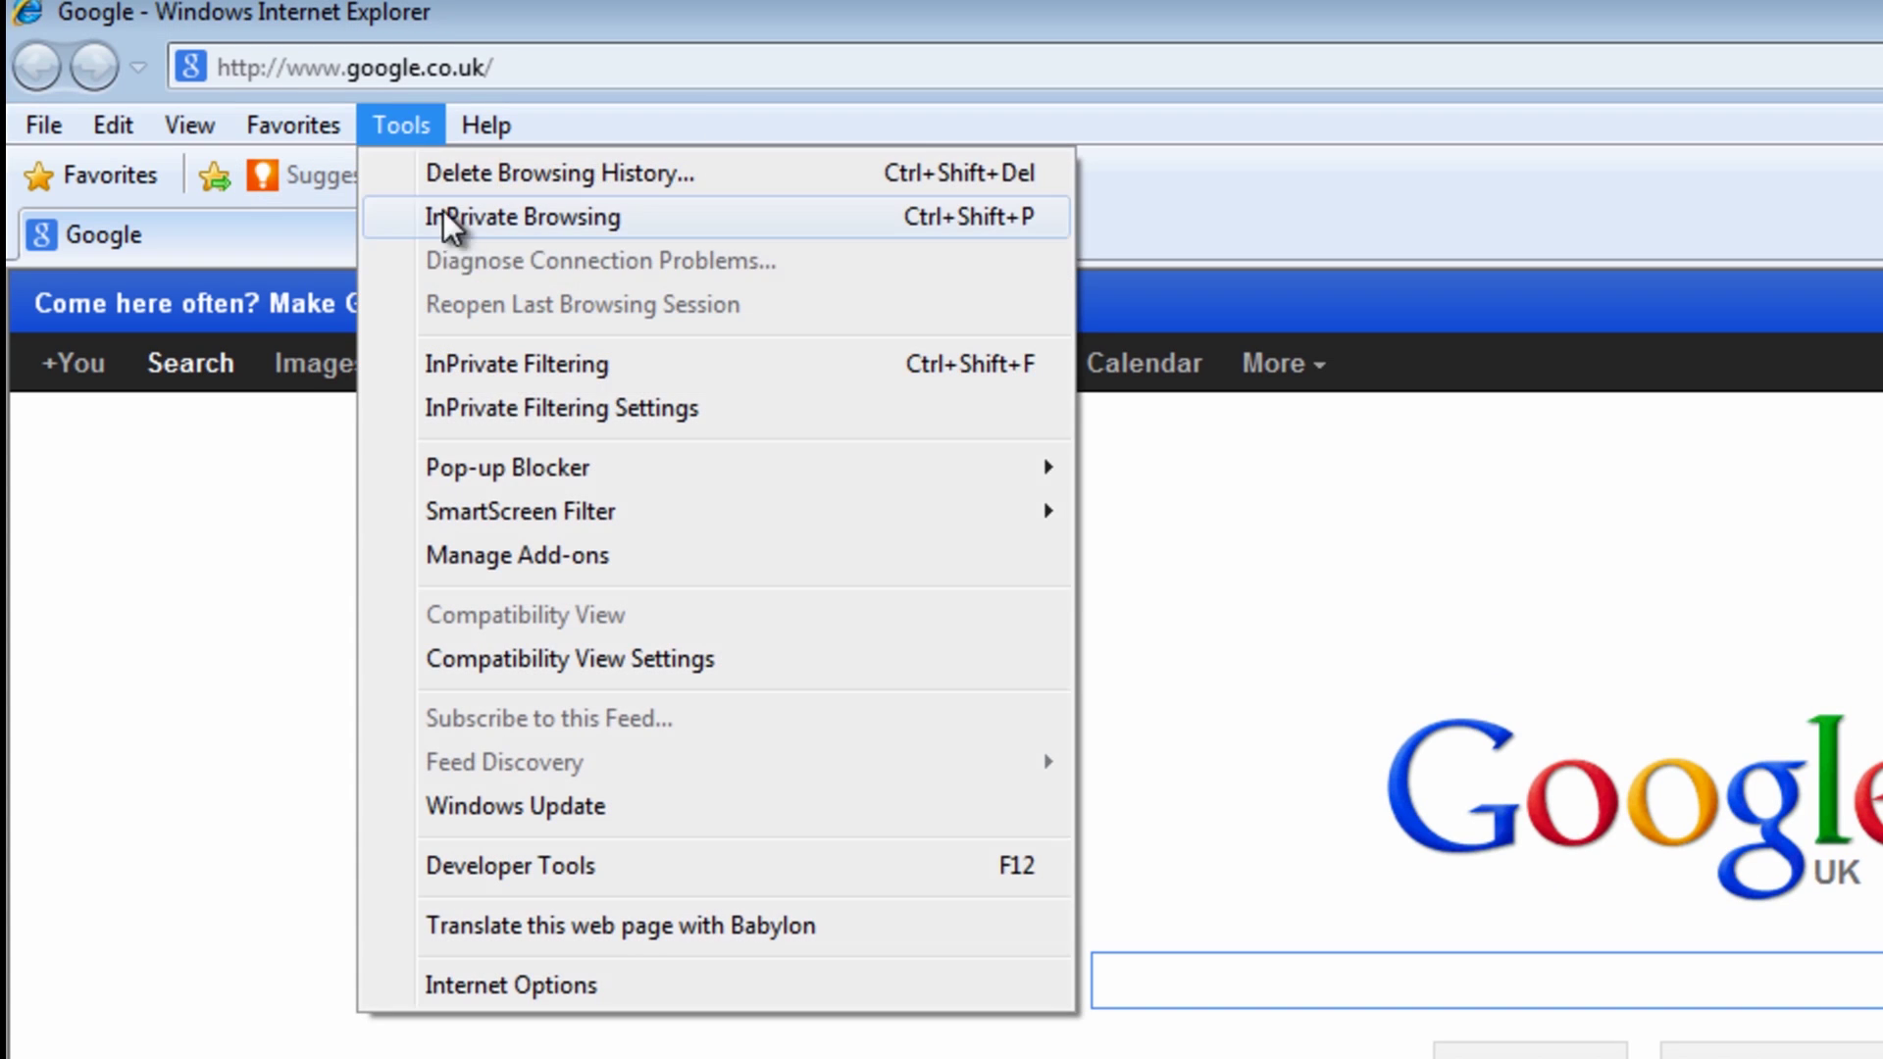
left_click(504, 555)
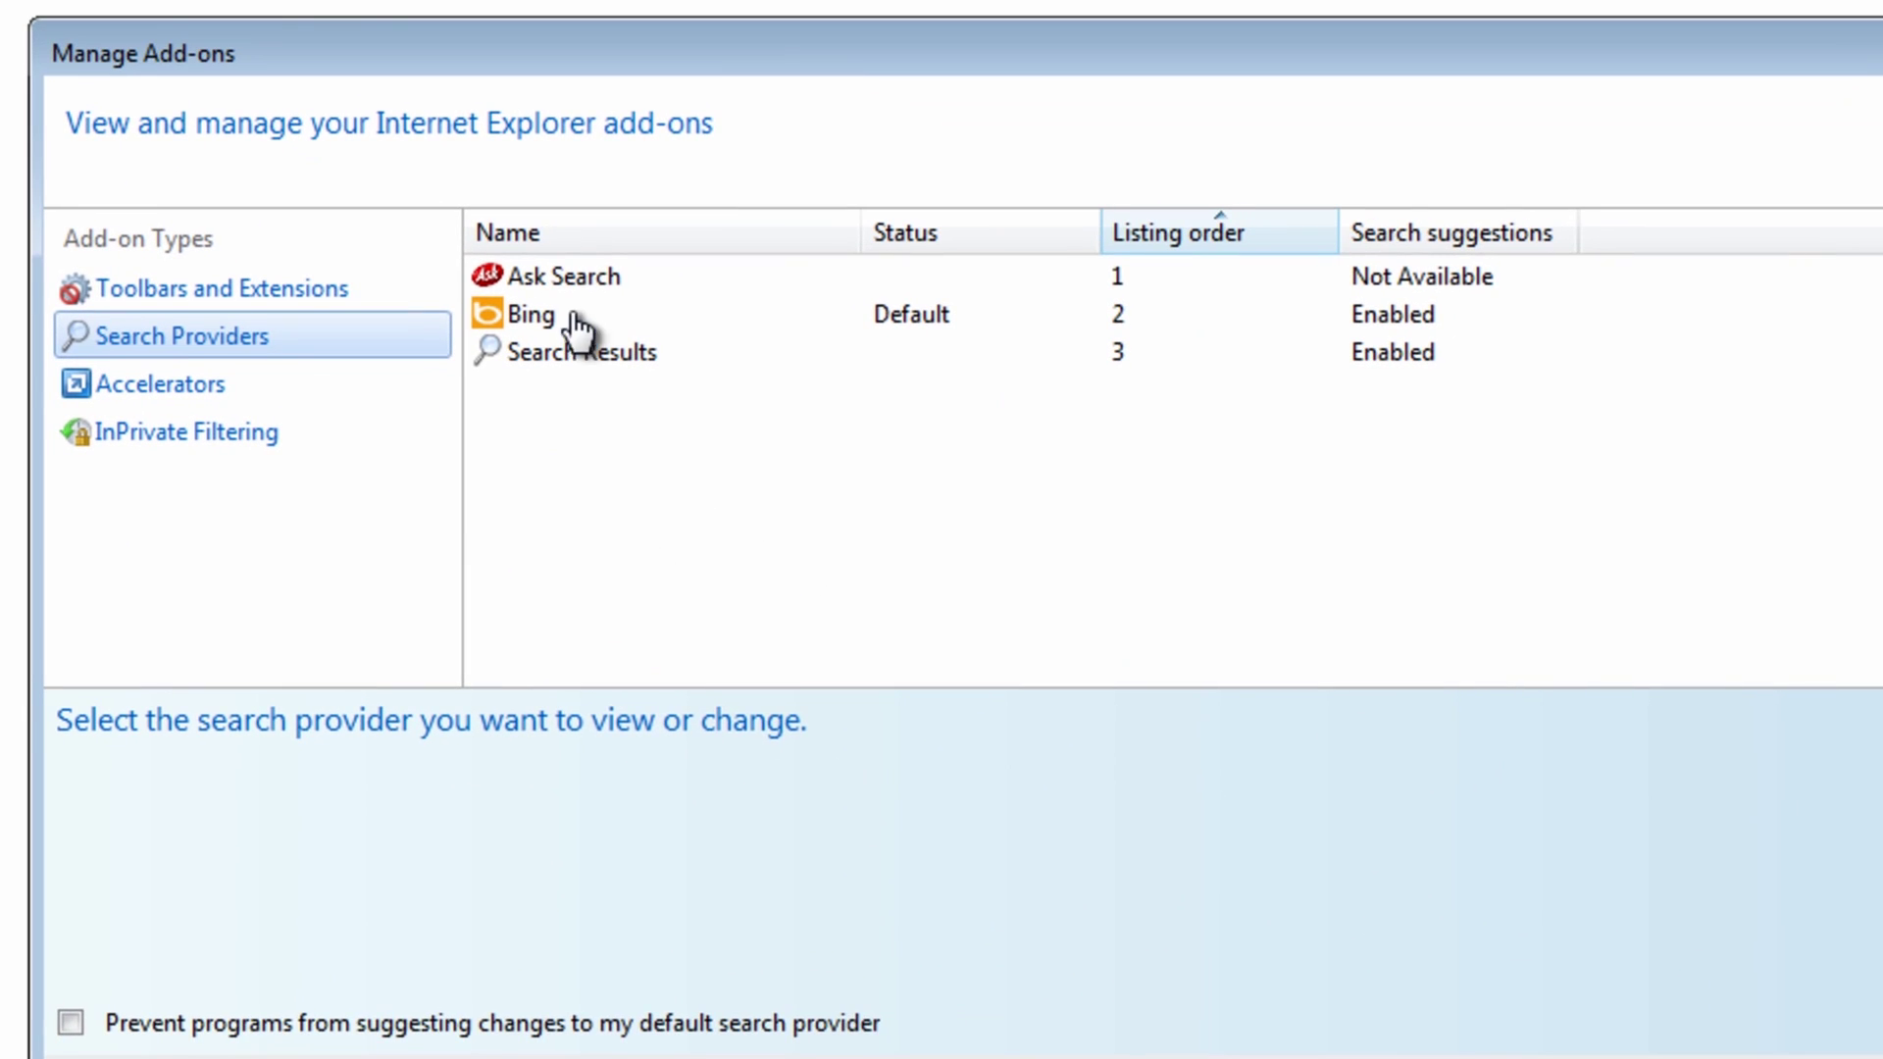
left_click(571, 282)
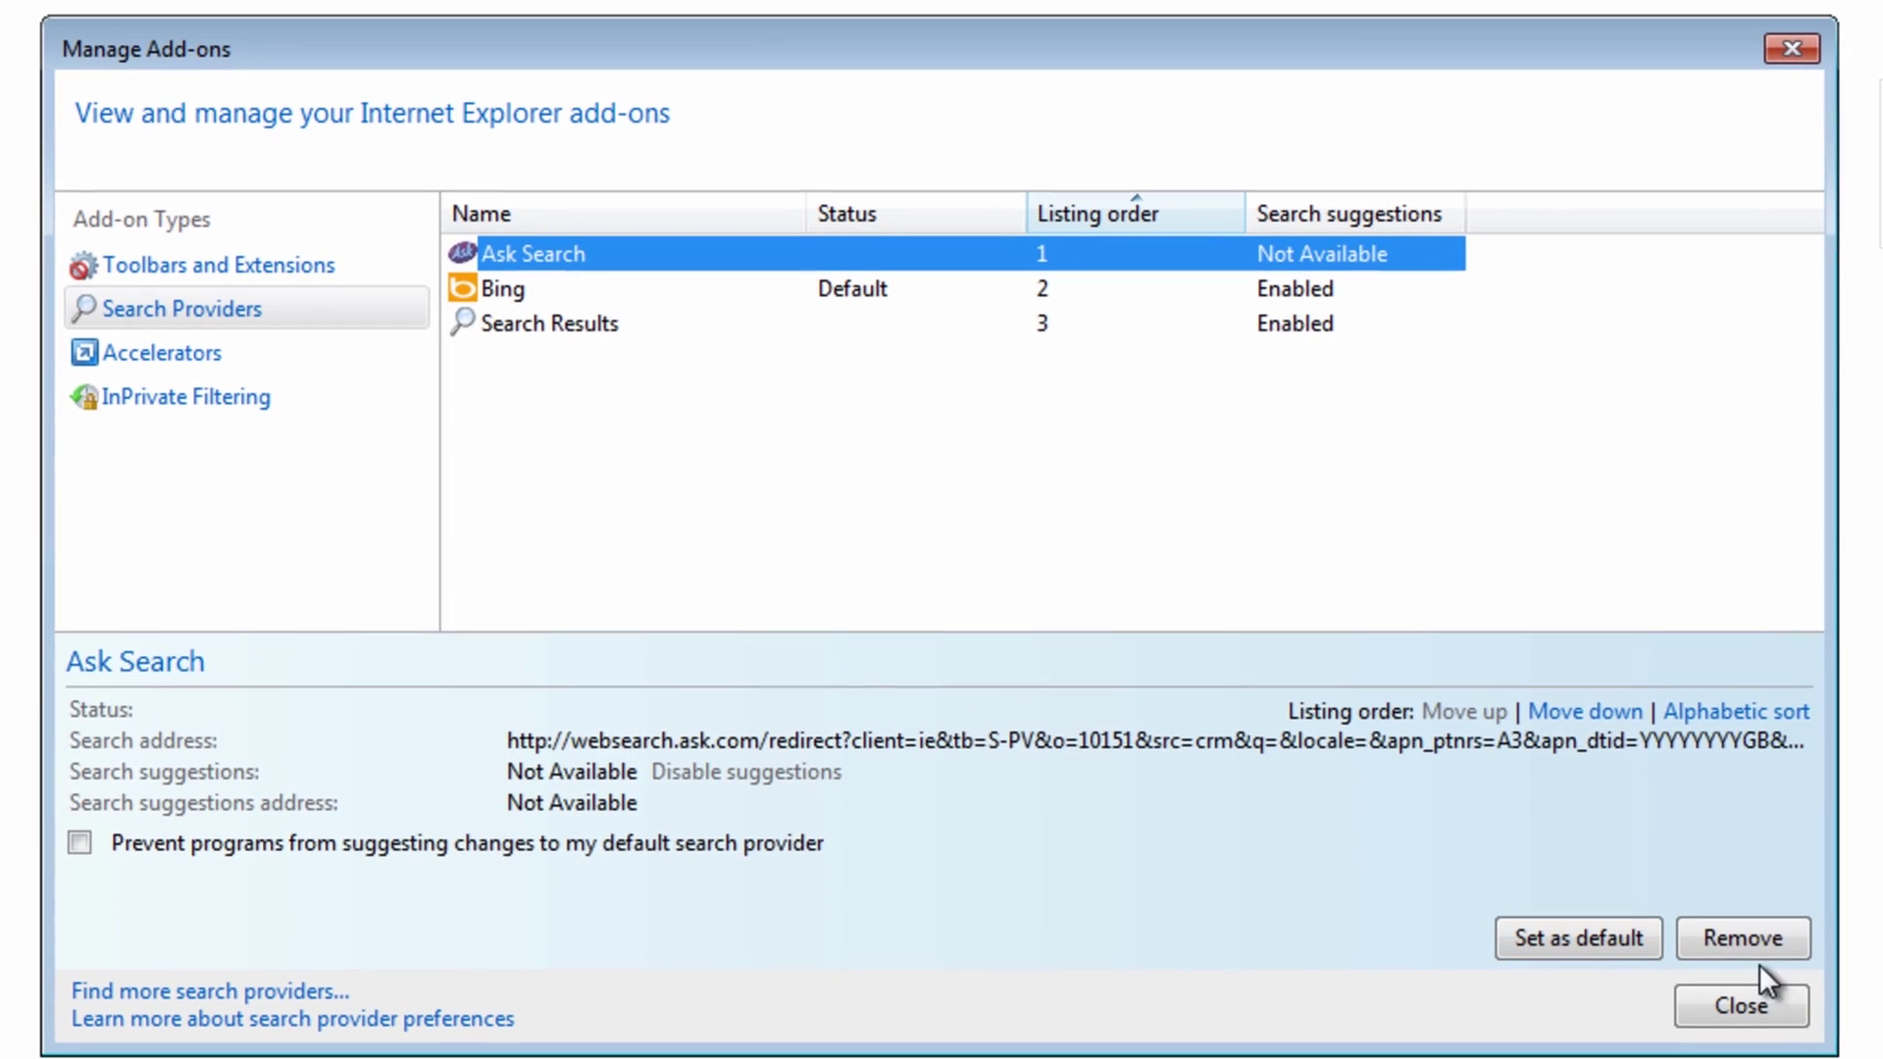
left_click(1820, 985)
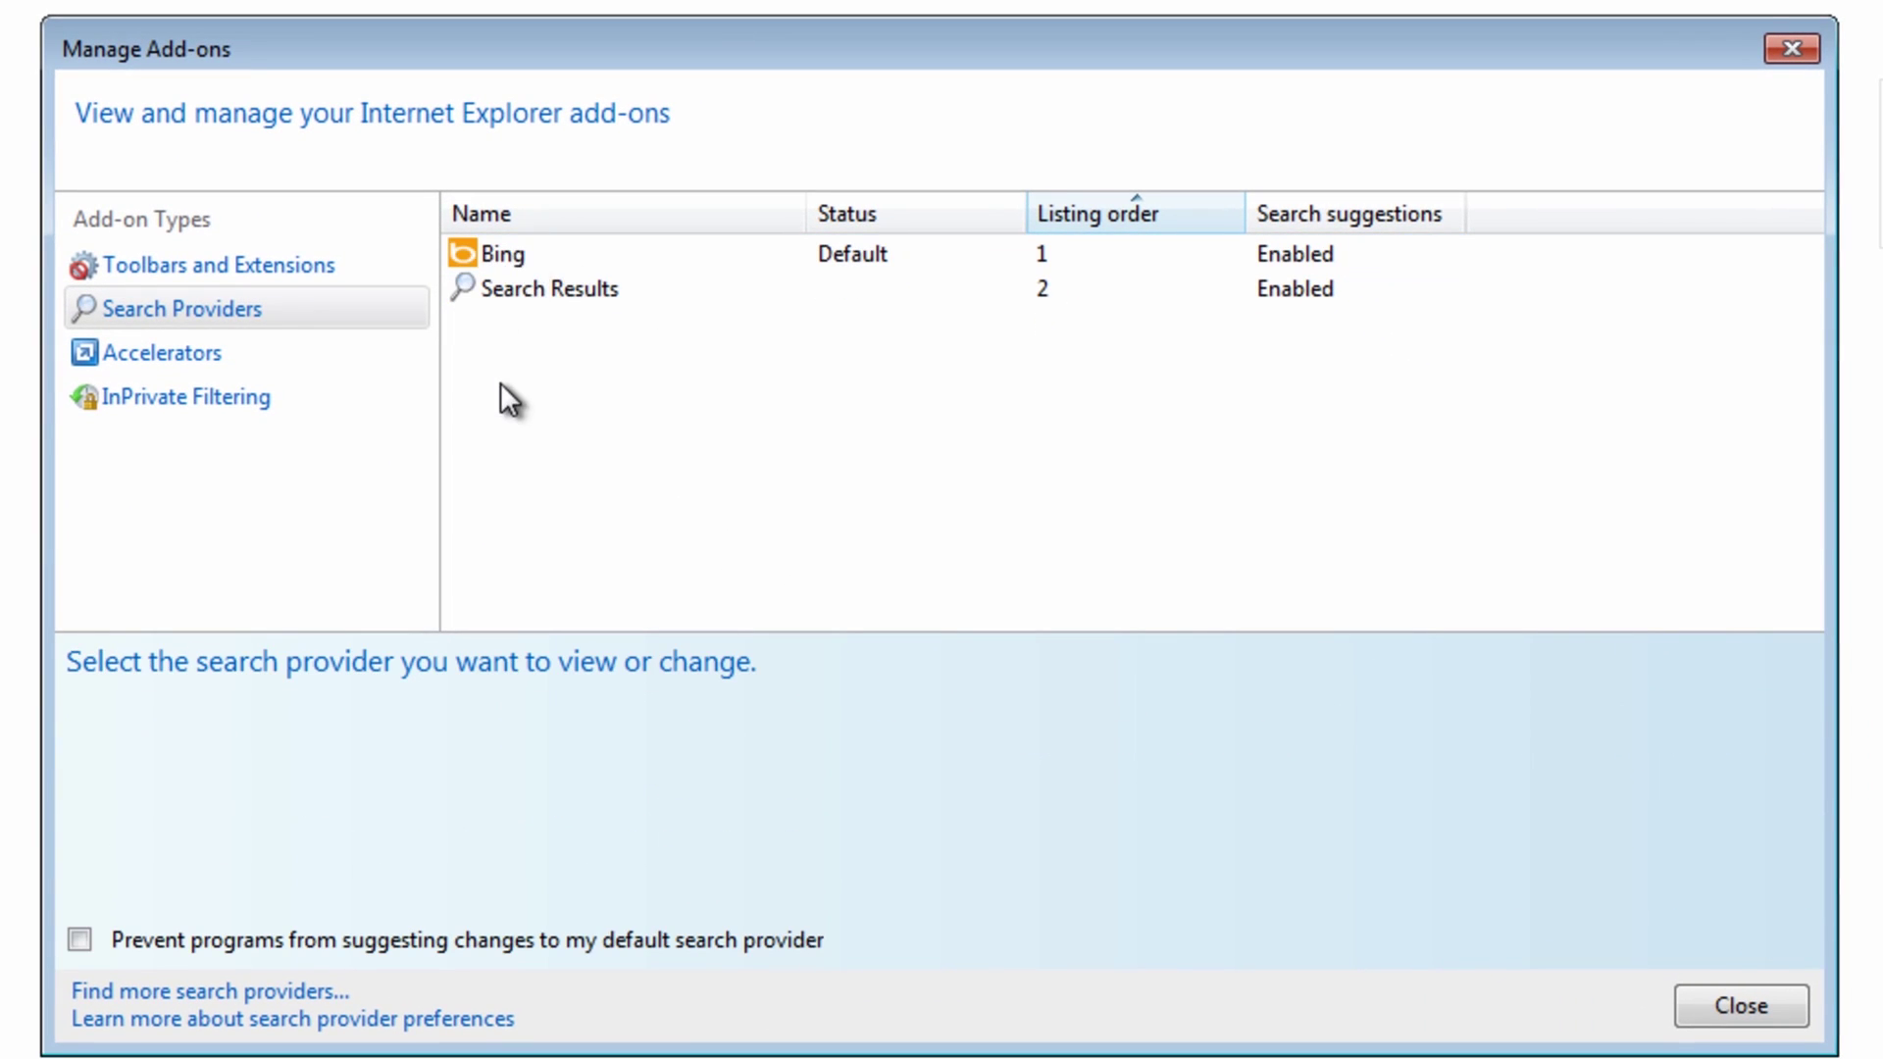
left_click(279, 265)
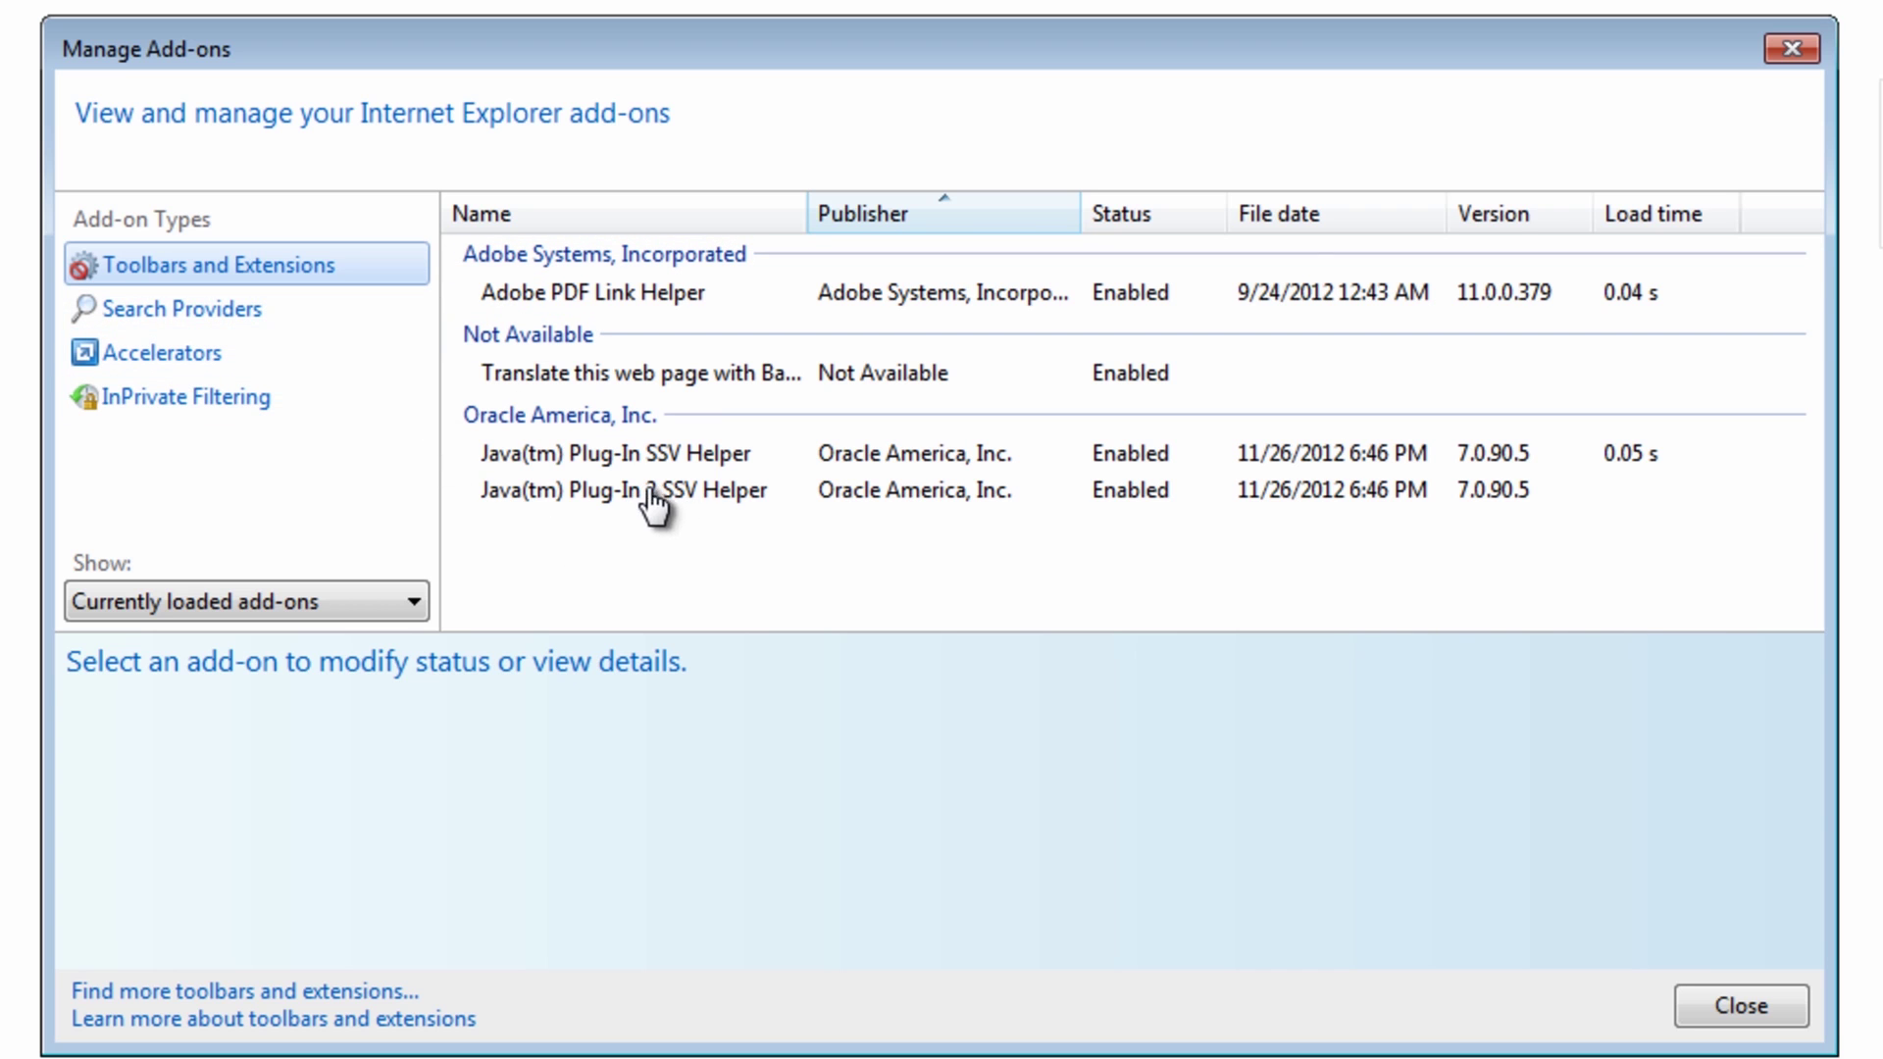
left_click(1793, 50)
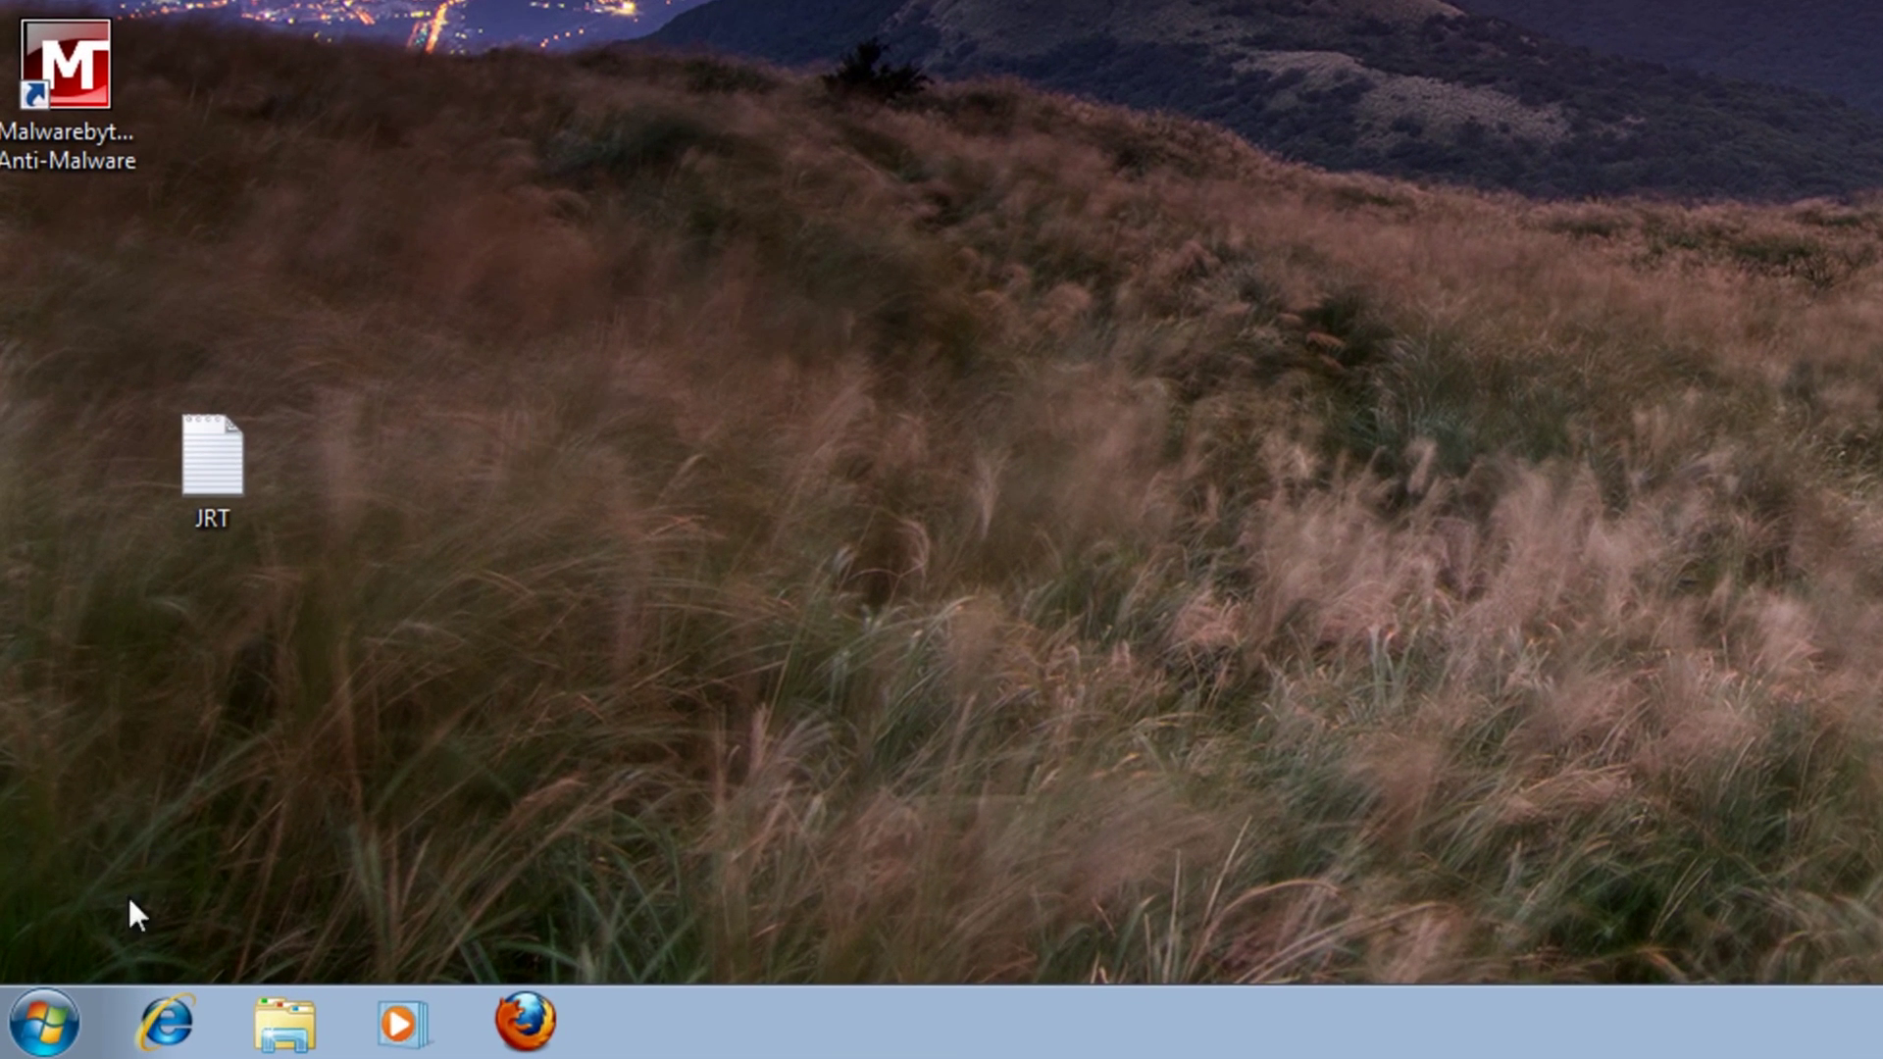
- Browse drive C: to the user profile's AppData\Roaming folder and examine it for leftover junkware folders
left_click(44, 1023)
left_click(543, 592)
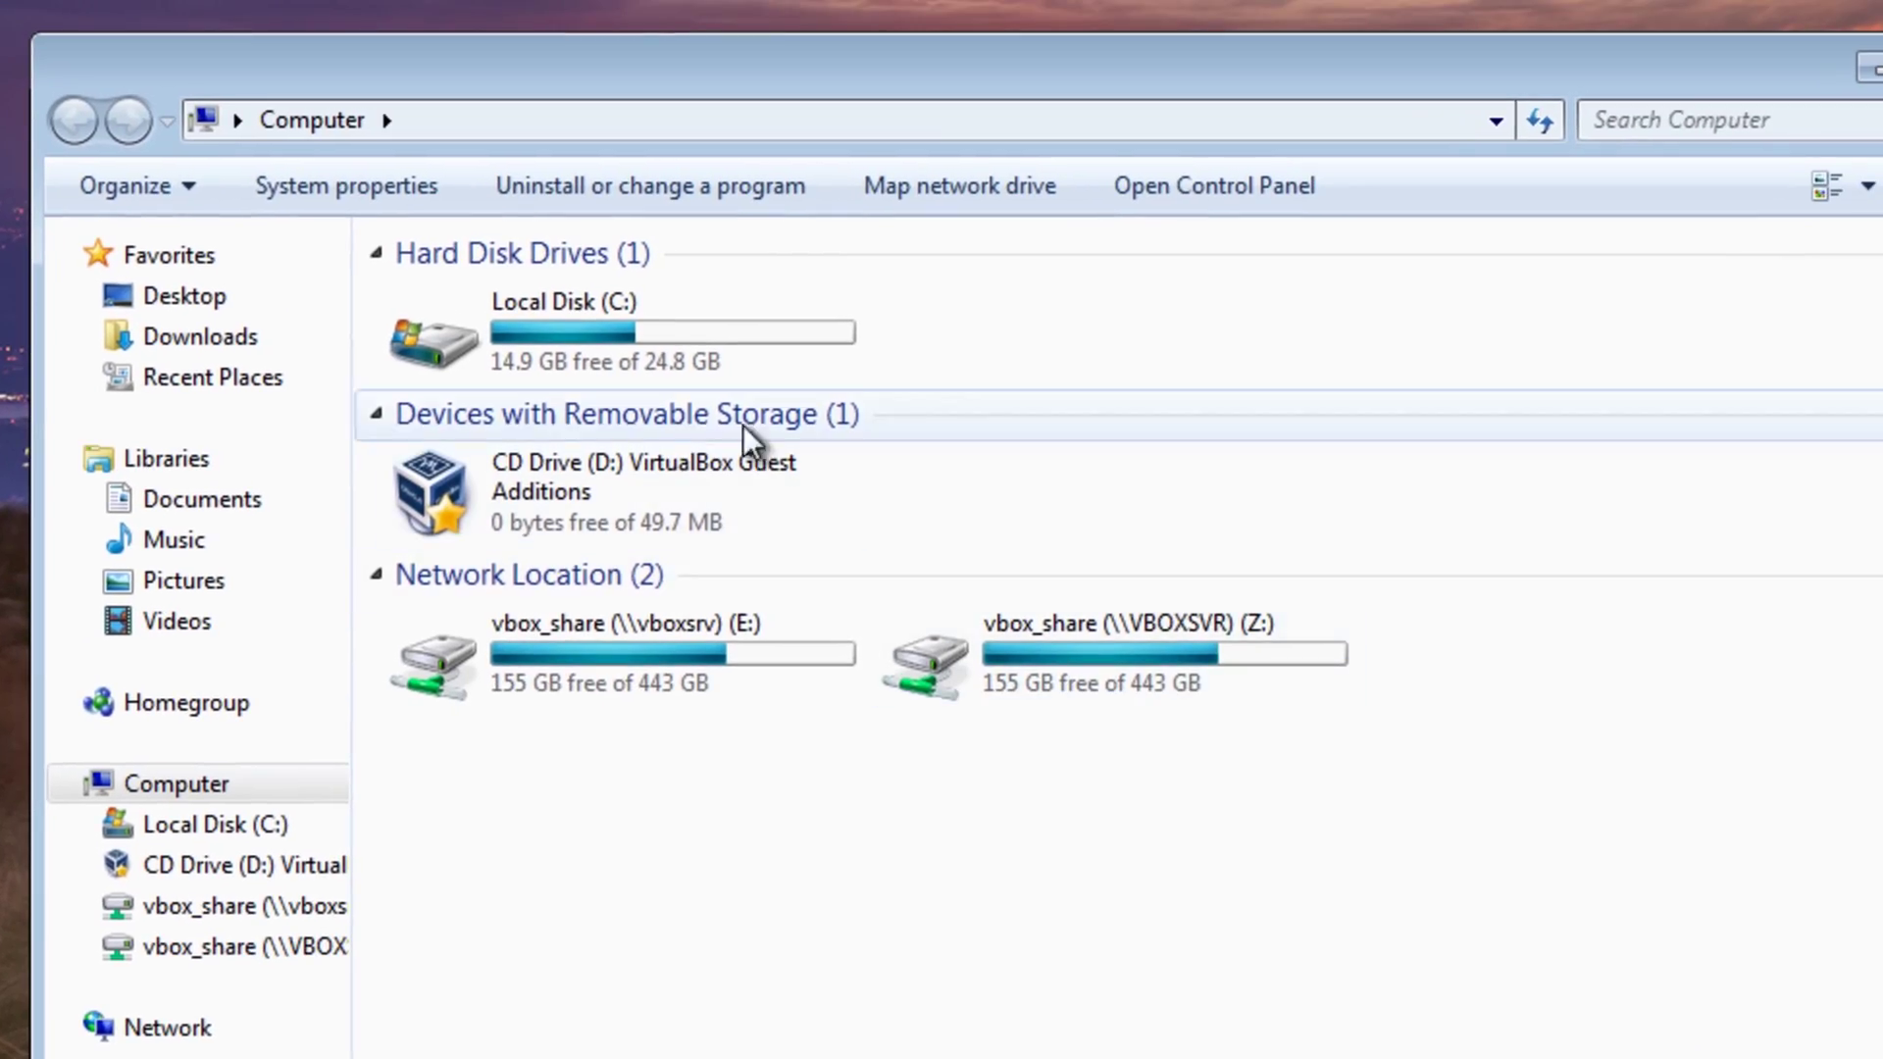
double_click(615, 302)
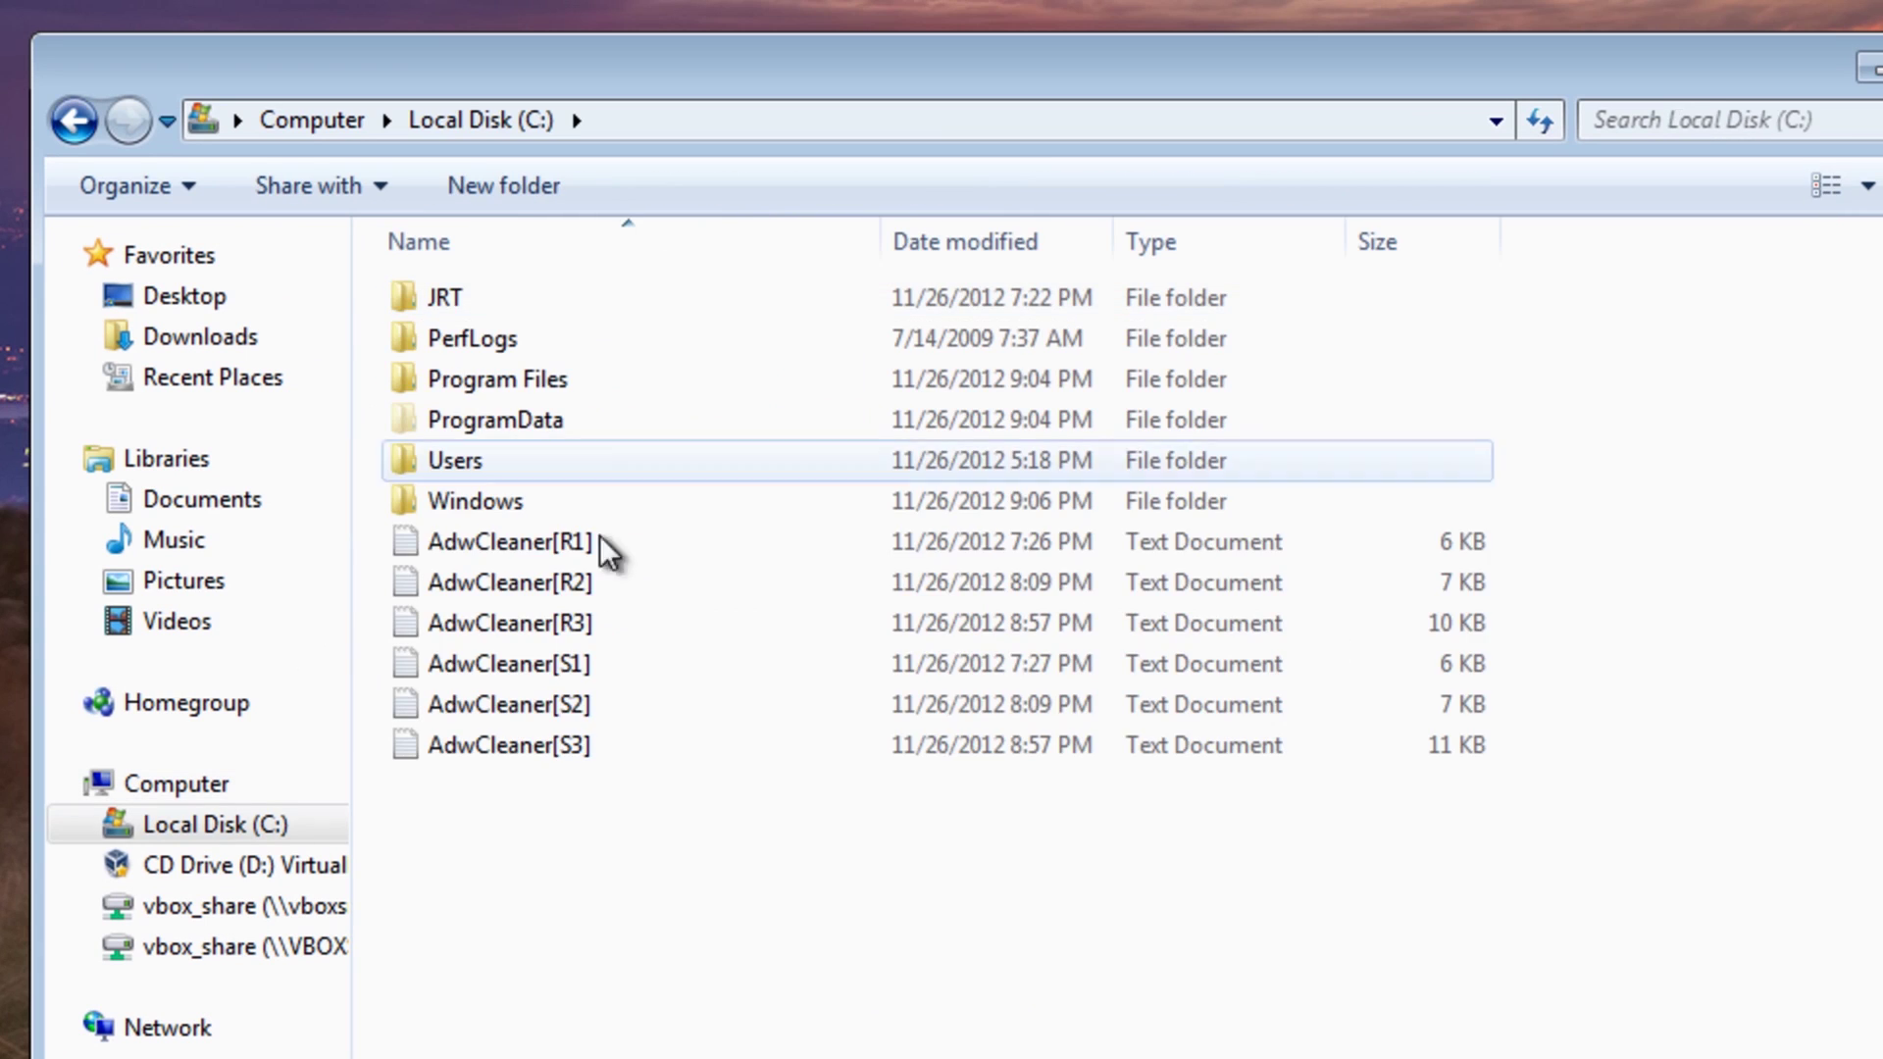
double_click(457, 461)
double_click(453, 294)
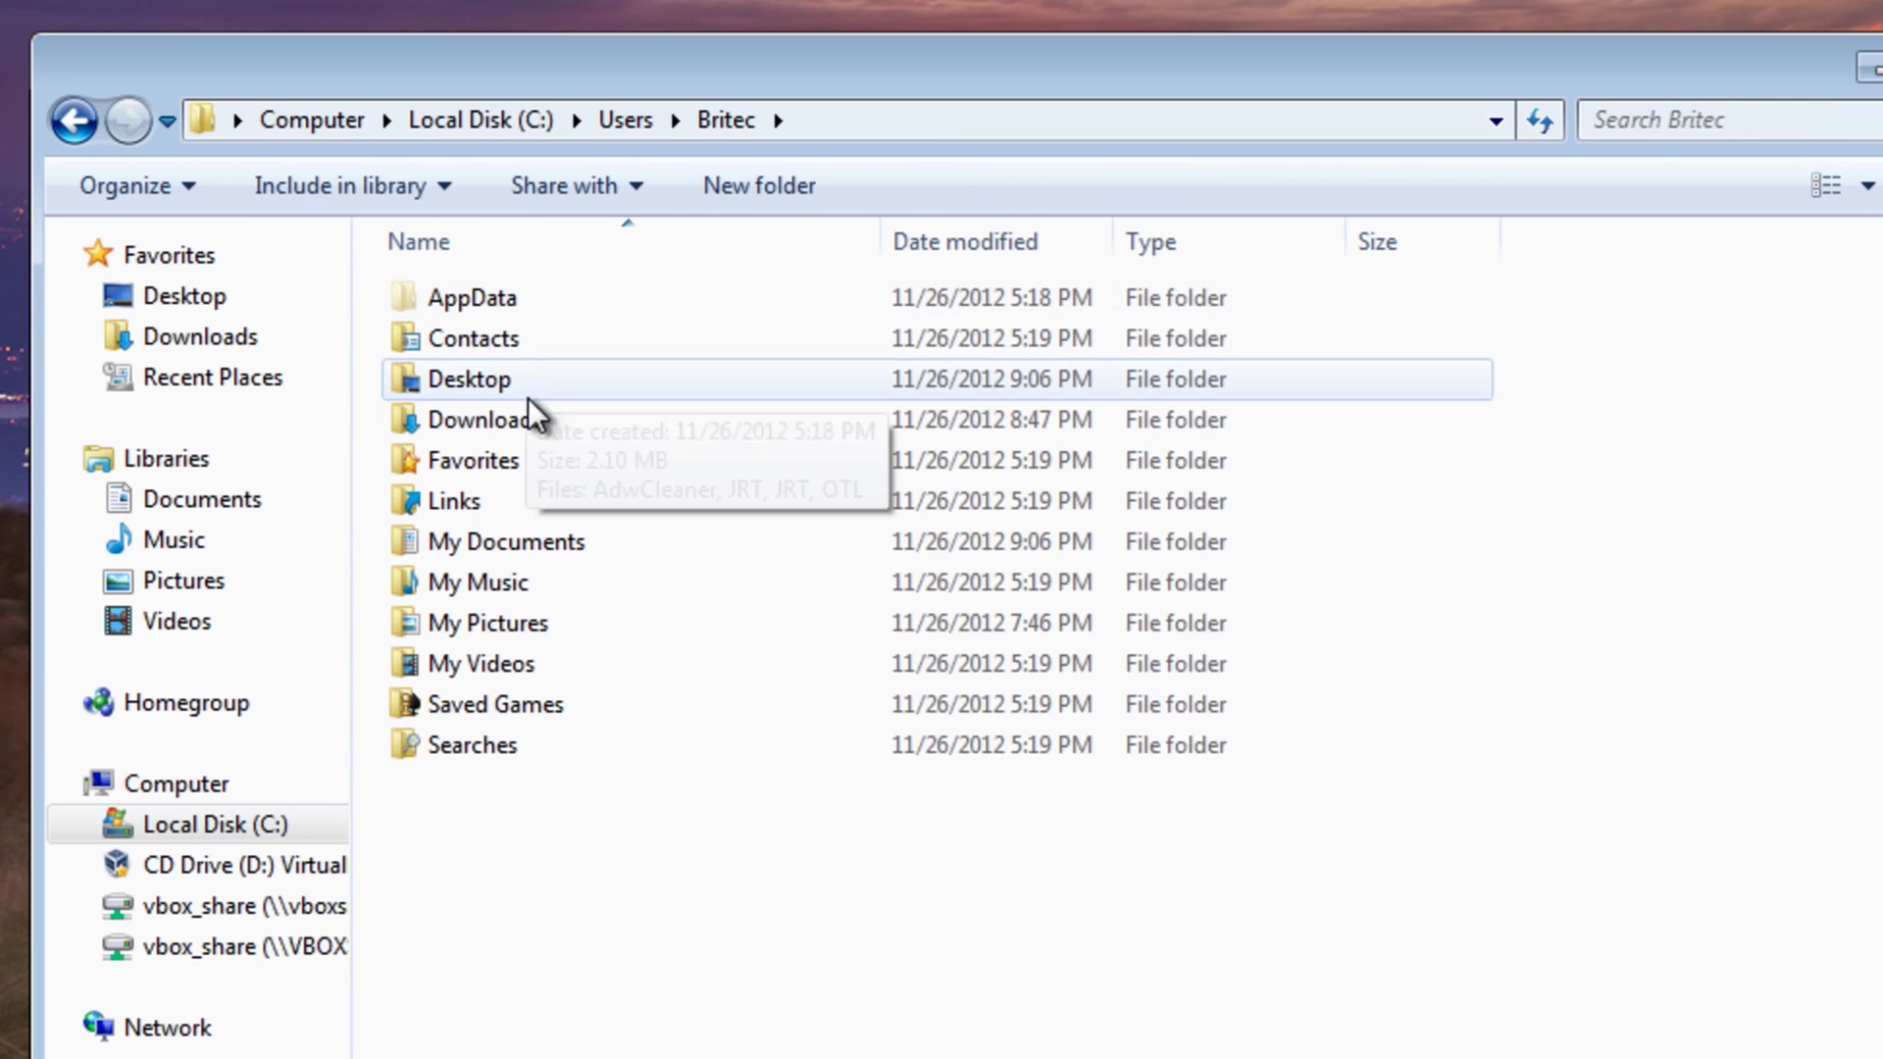
double_click(472, 308)
double_click(473, 385)
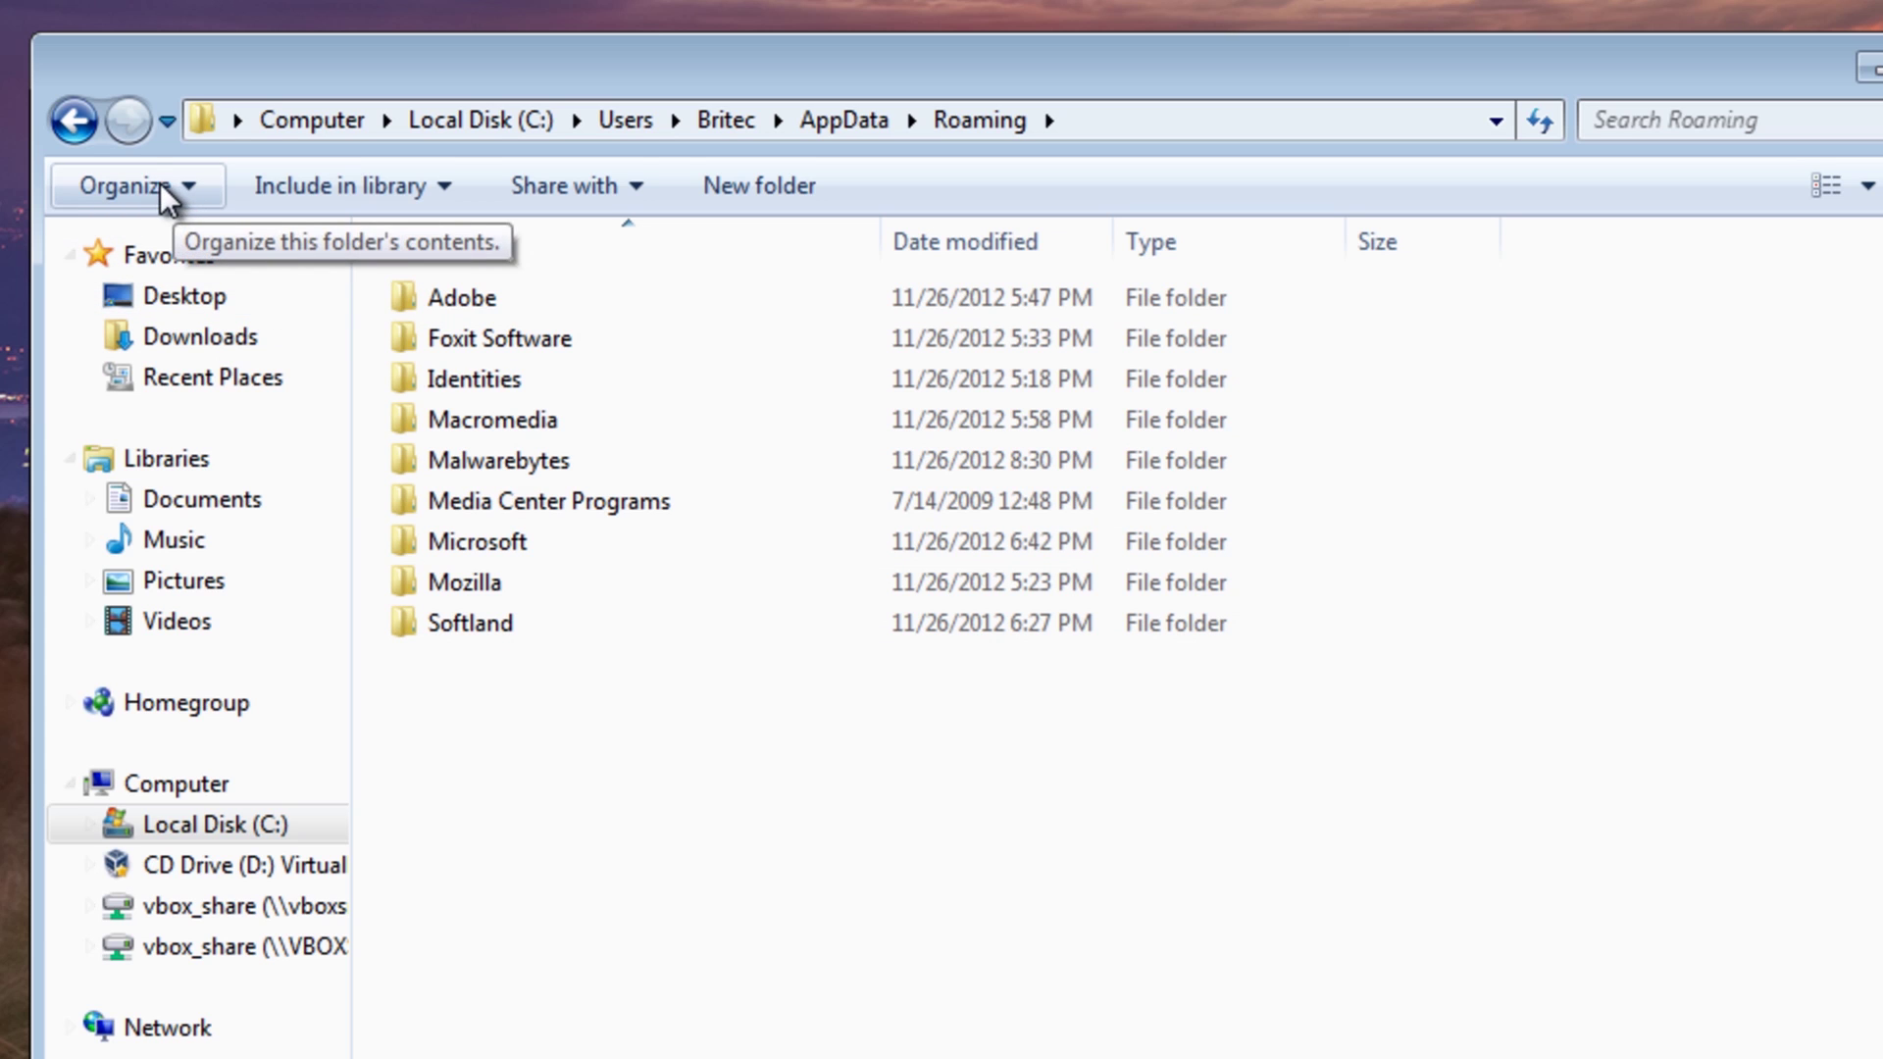
- Go to the AppData\Local folder and inspect the contents of Torch and its User Data subfolder
left_click(92, 127)
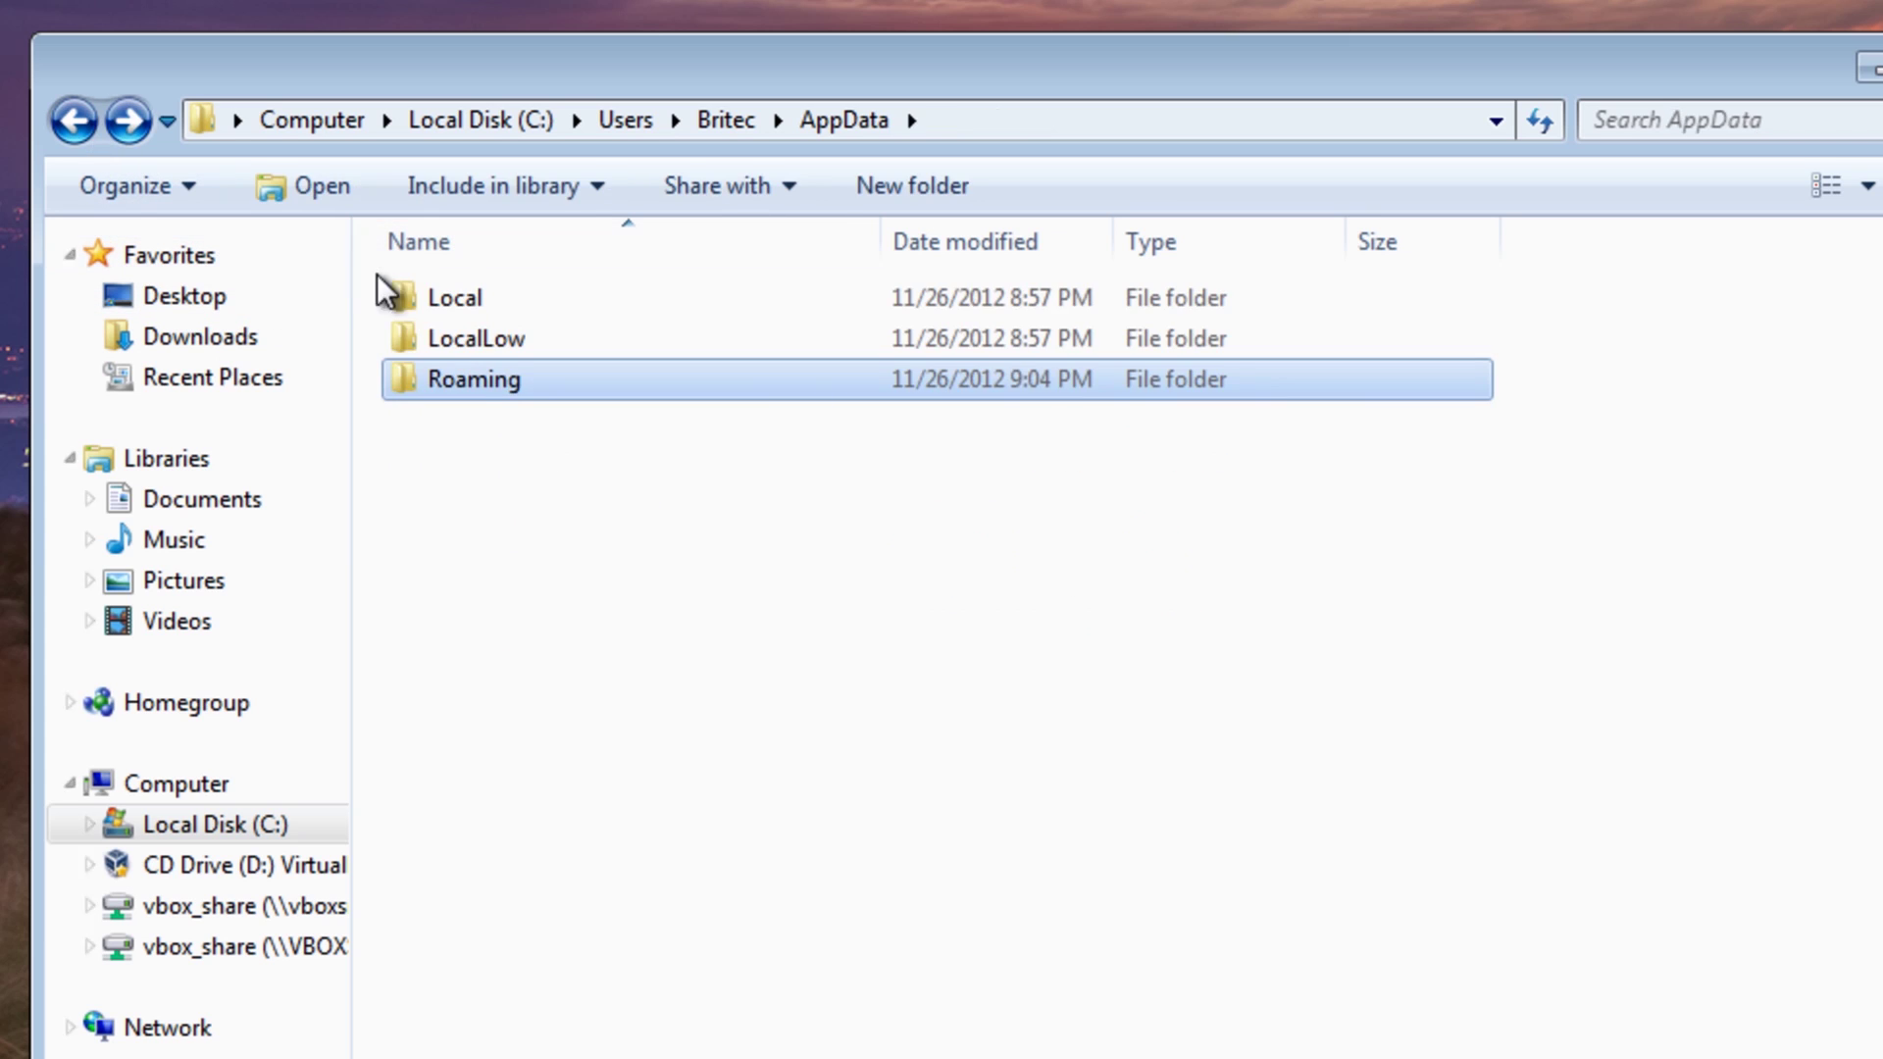
double_click(392, 293)
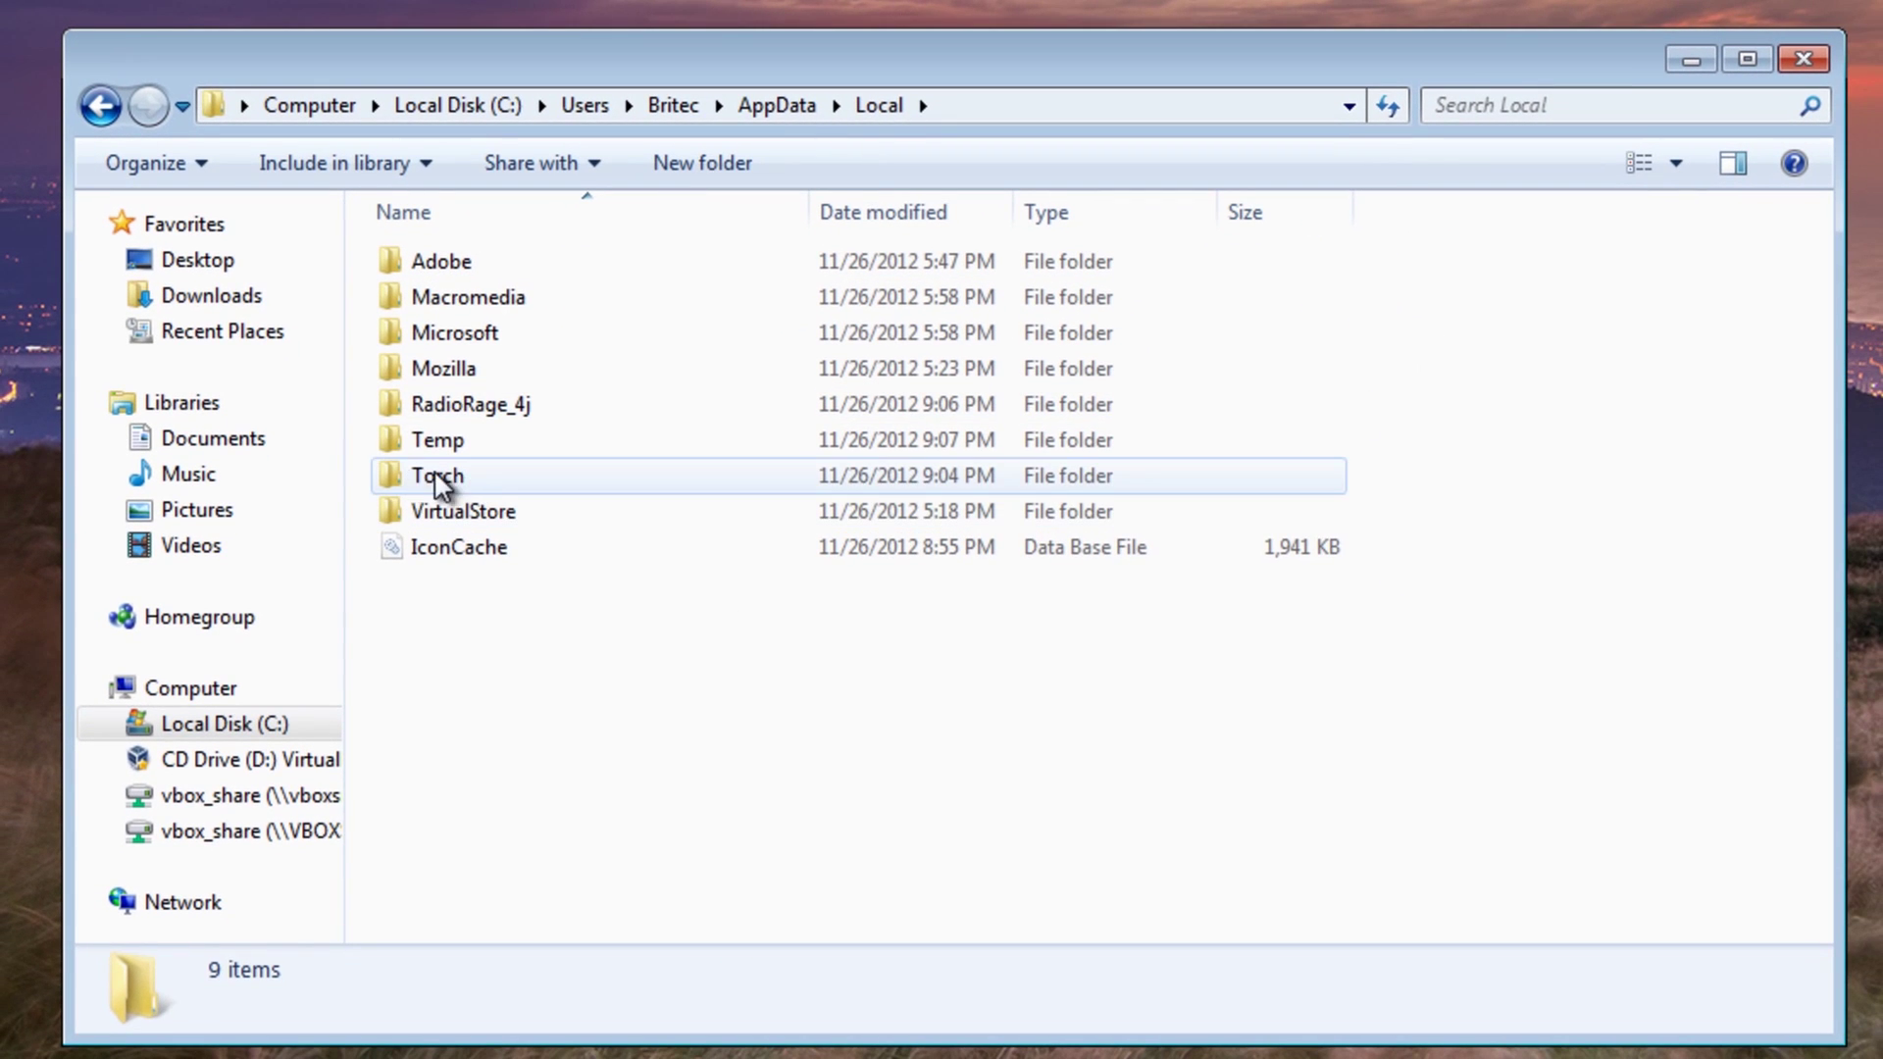
double_click(428, 480)
left_click(459, 257)
double_click(459, 257)
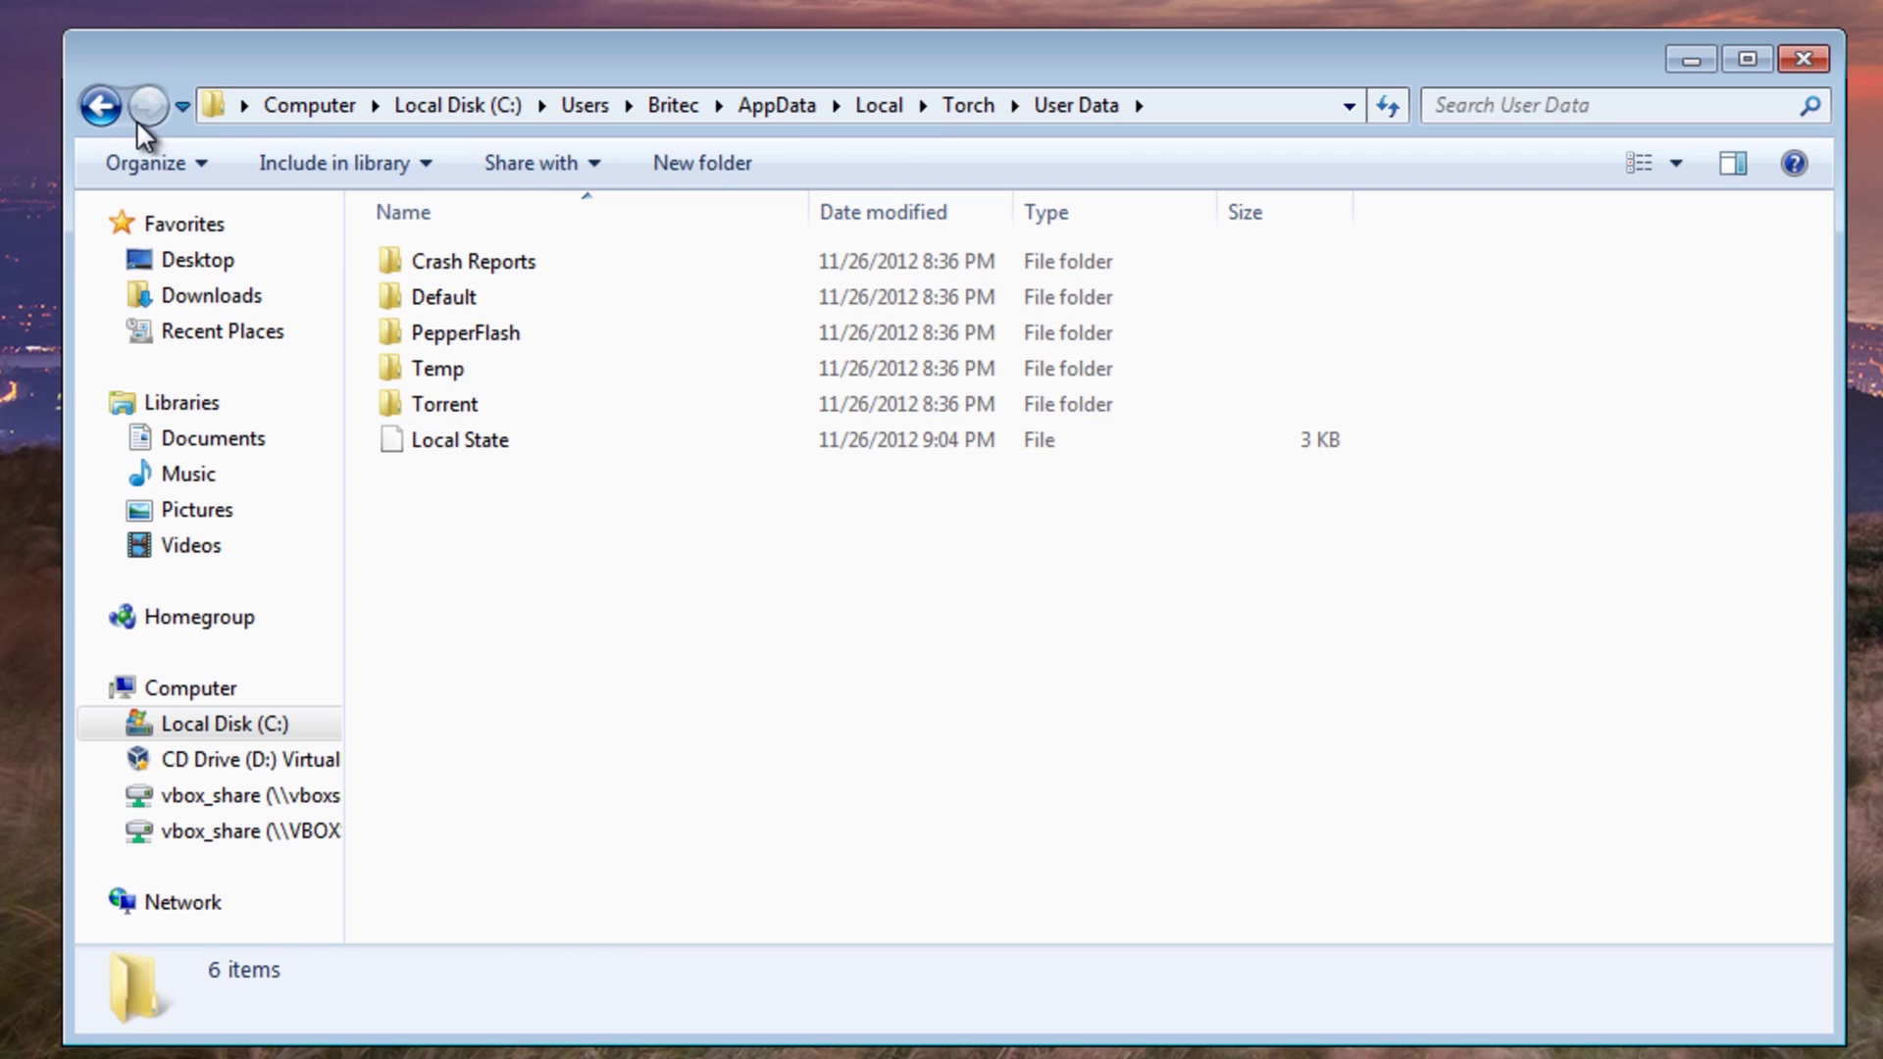
left_click(97, 108)
left_click(90, 110)
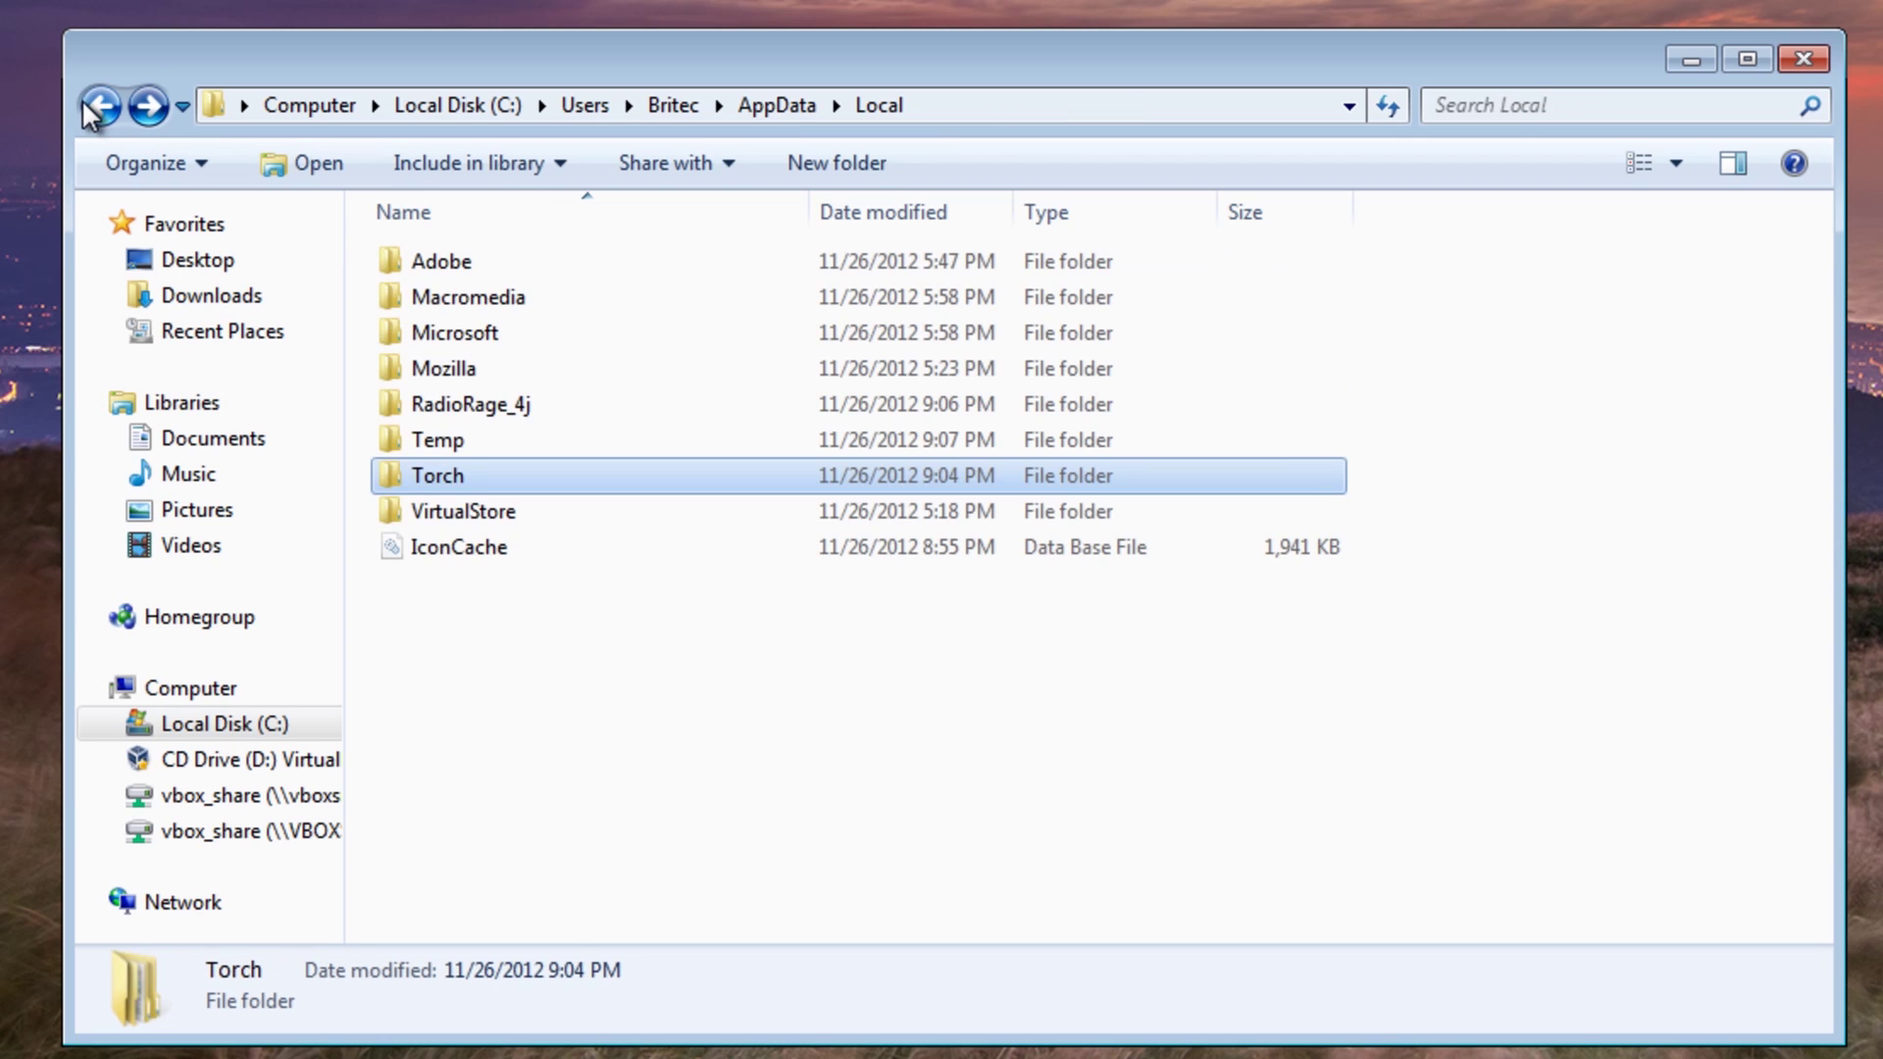
- Delete the Torch folder from AppData\Local
right_click(449, 472)
left_click(554, 960)
left_click(1118, 652)
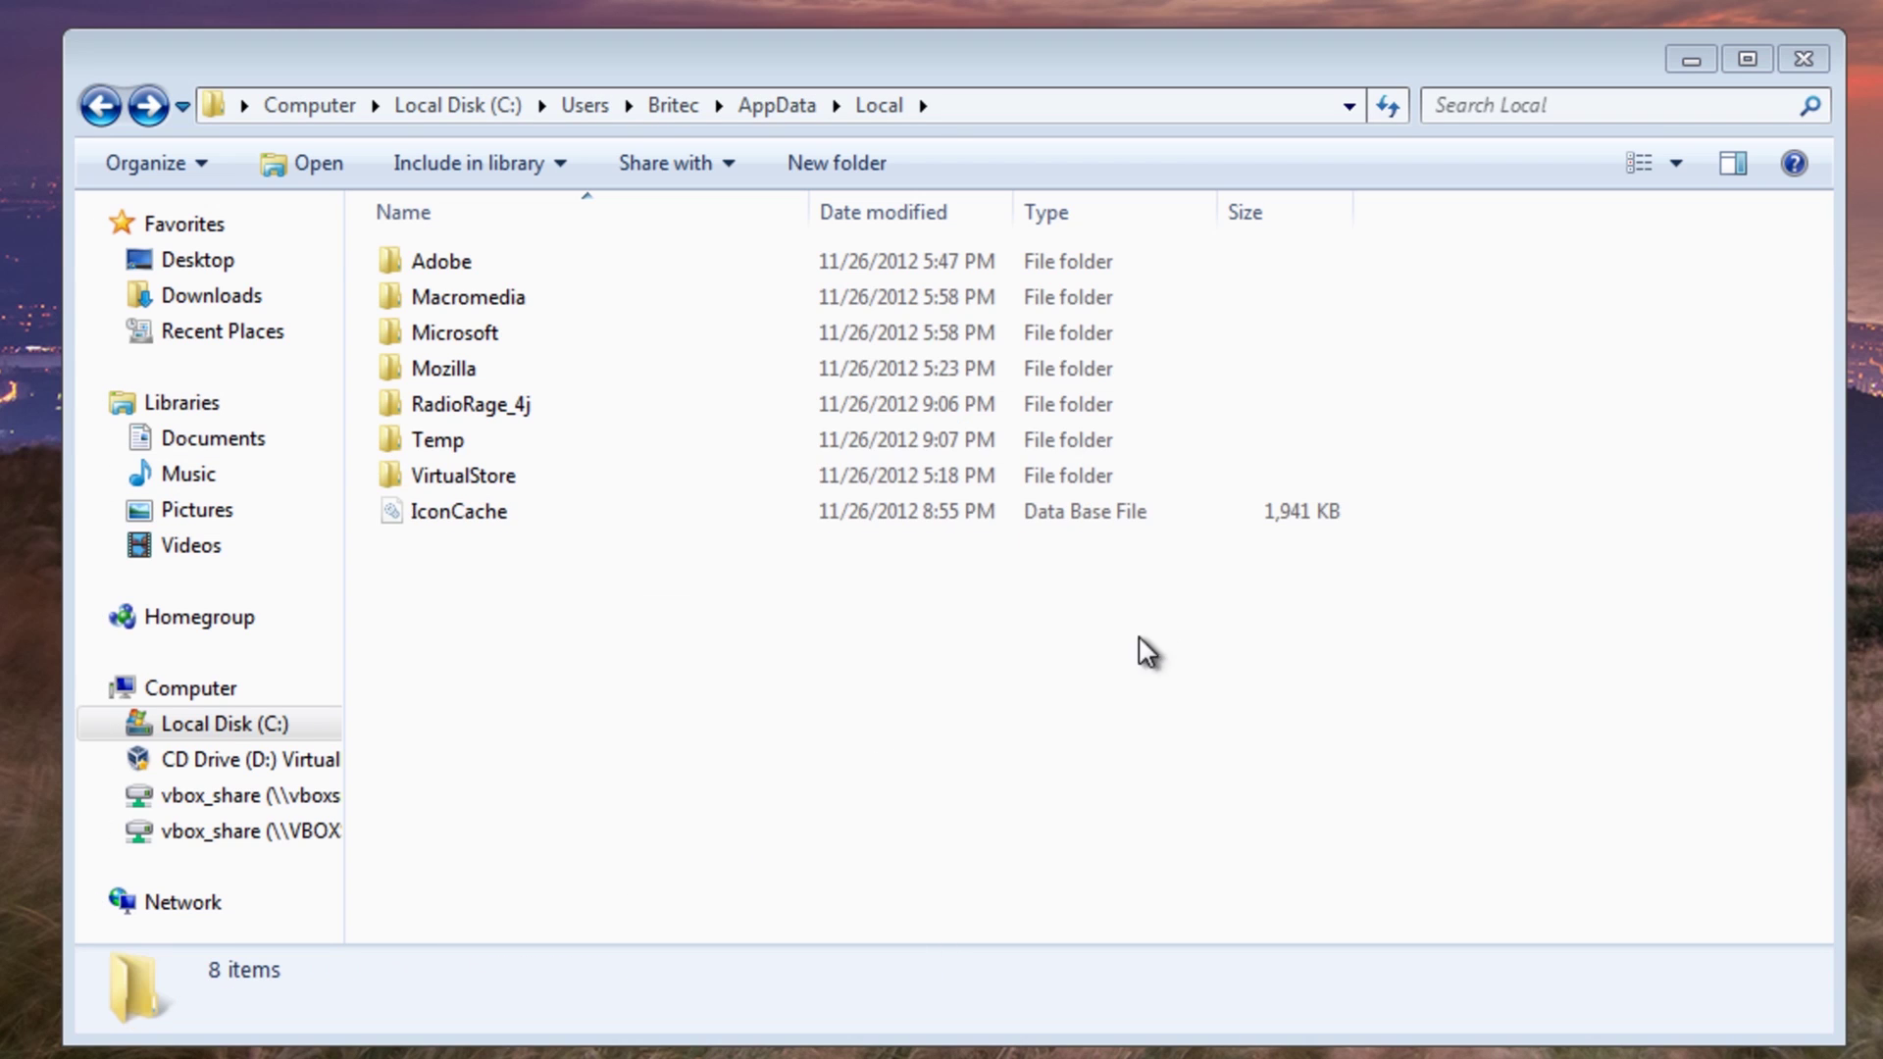
- Delete the RadioRage_4j folder from AppData\Local
left_click(455, 403)
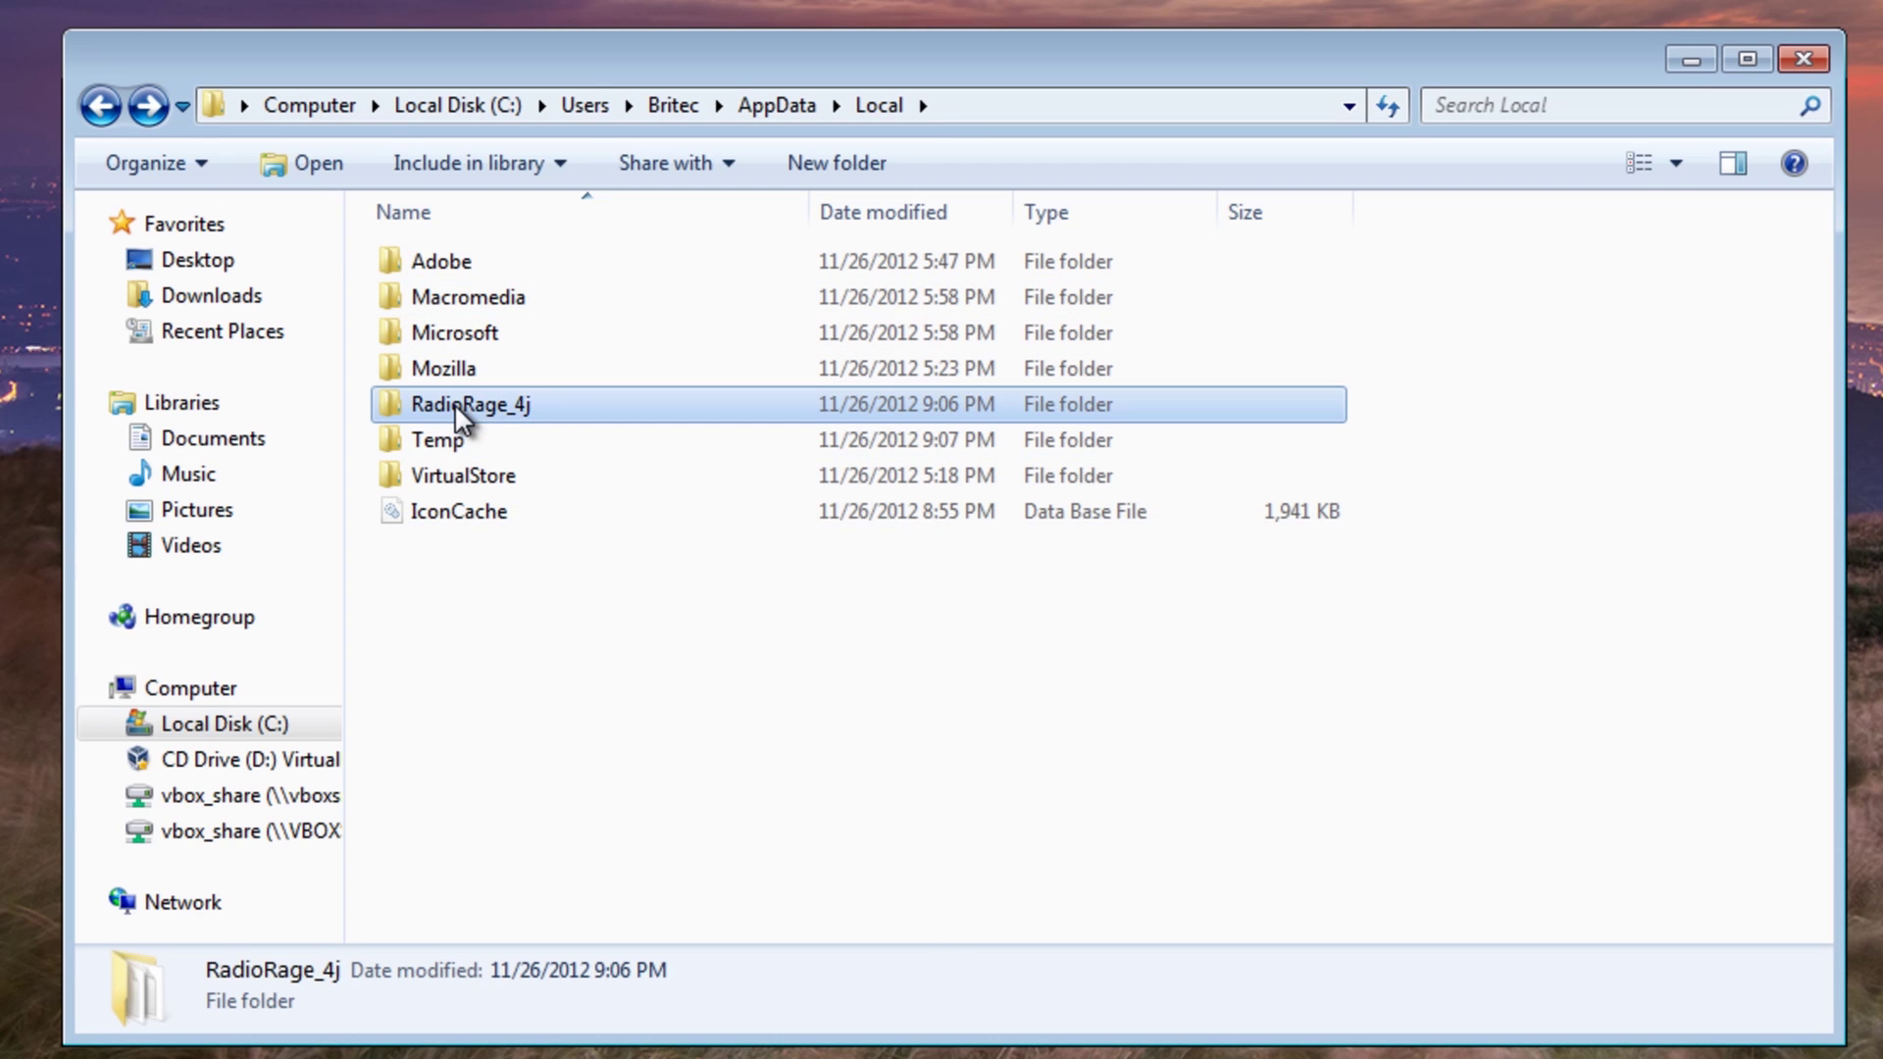
right_click(455, 403)
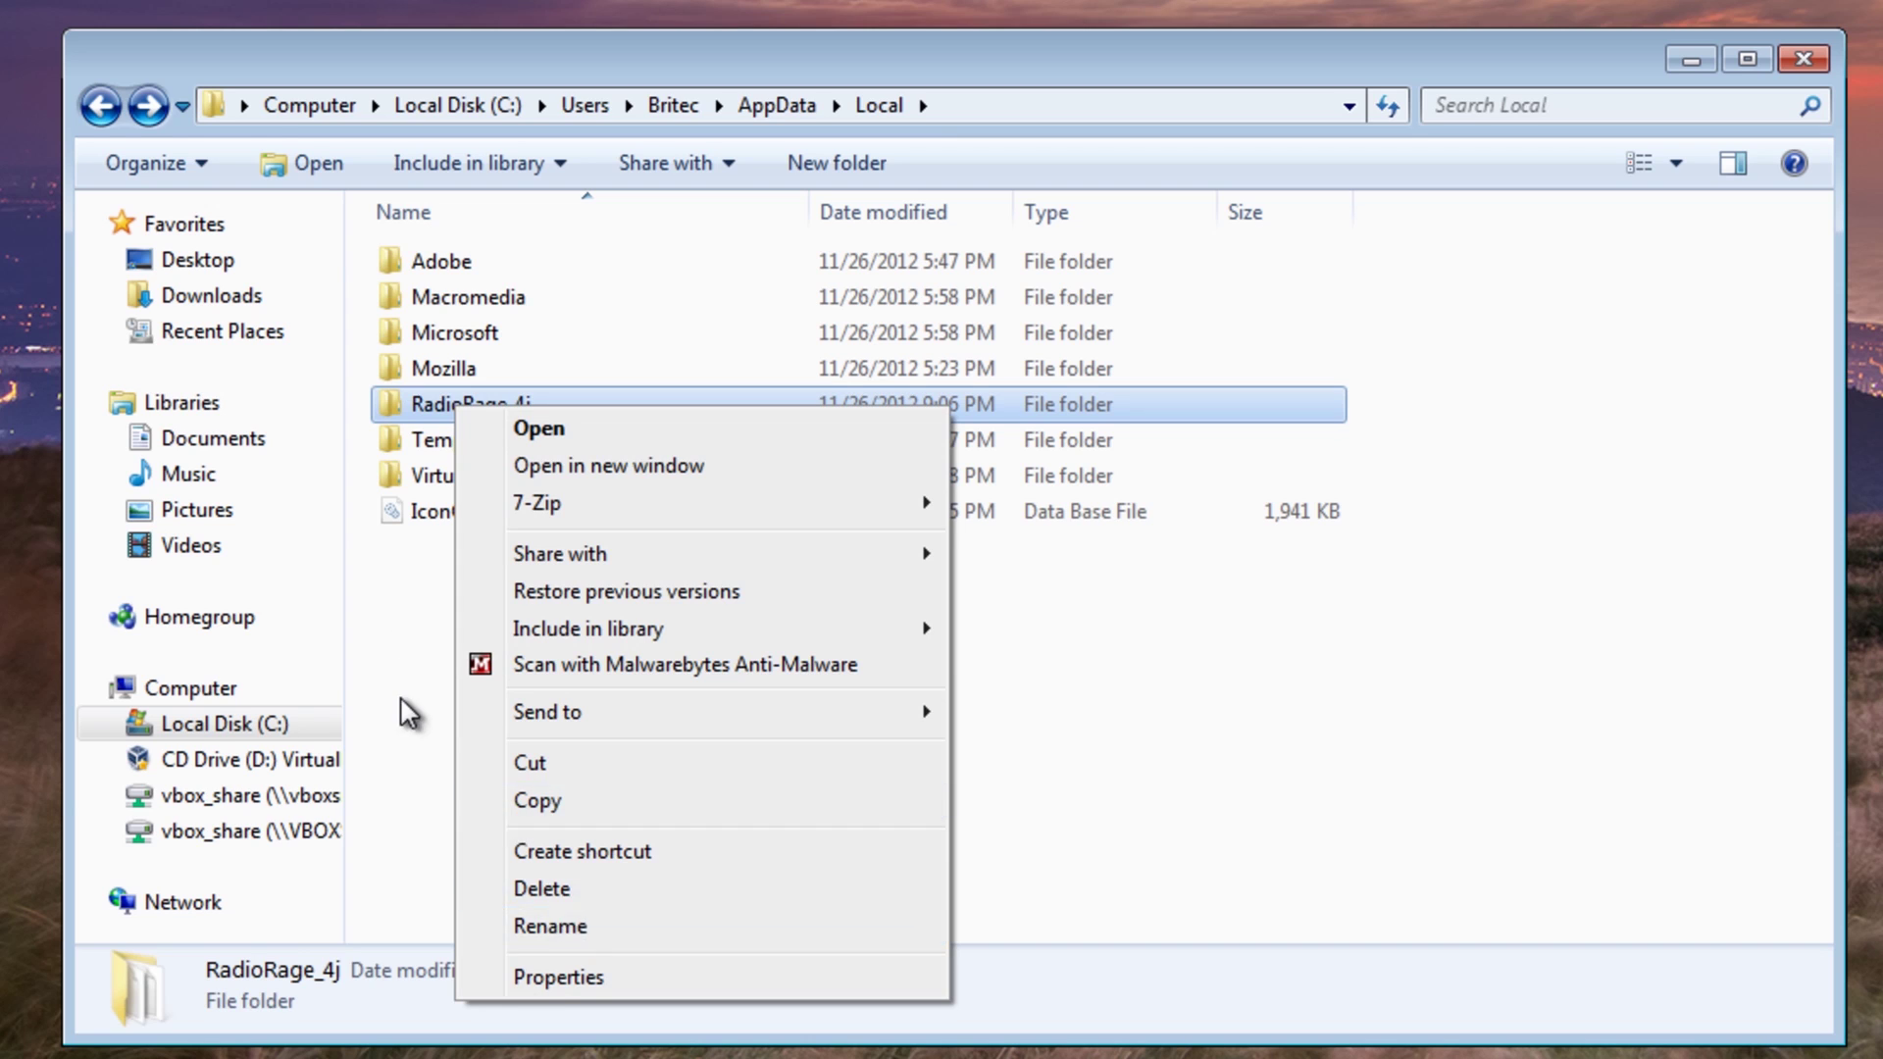
left_click(403, 706)
right_click(438, 401)
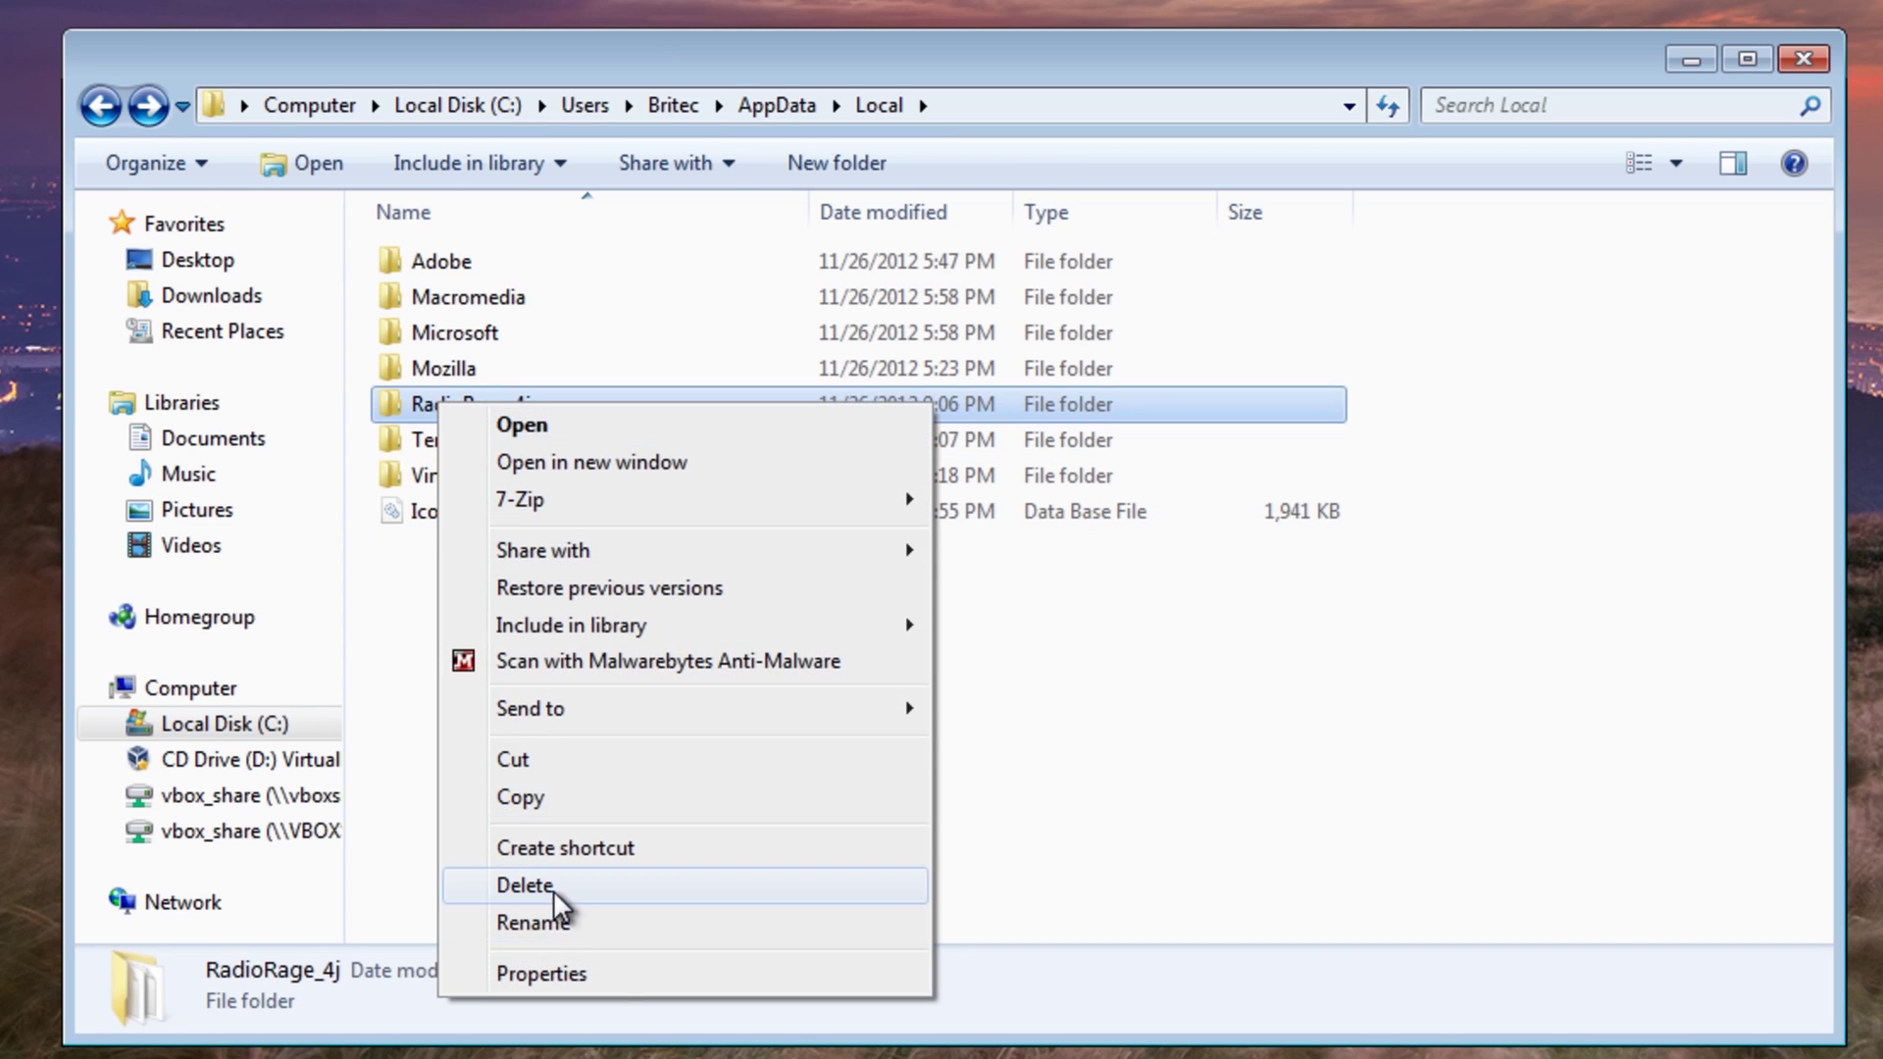
left_click(618, 889)
left_click(1119, 659)
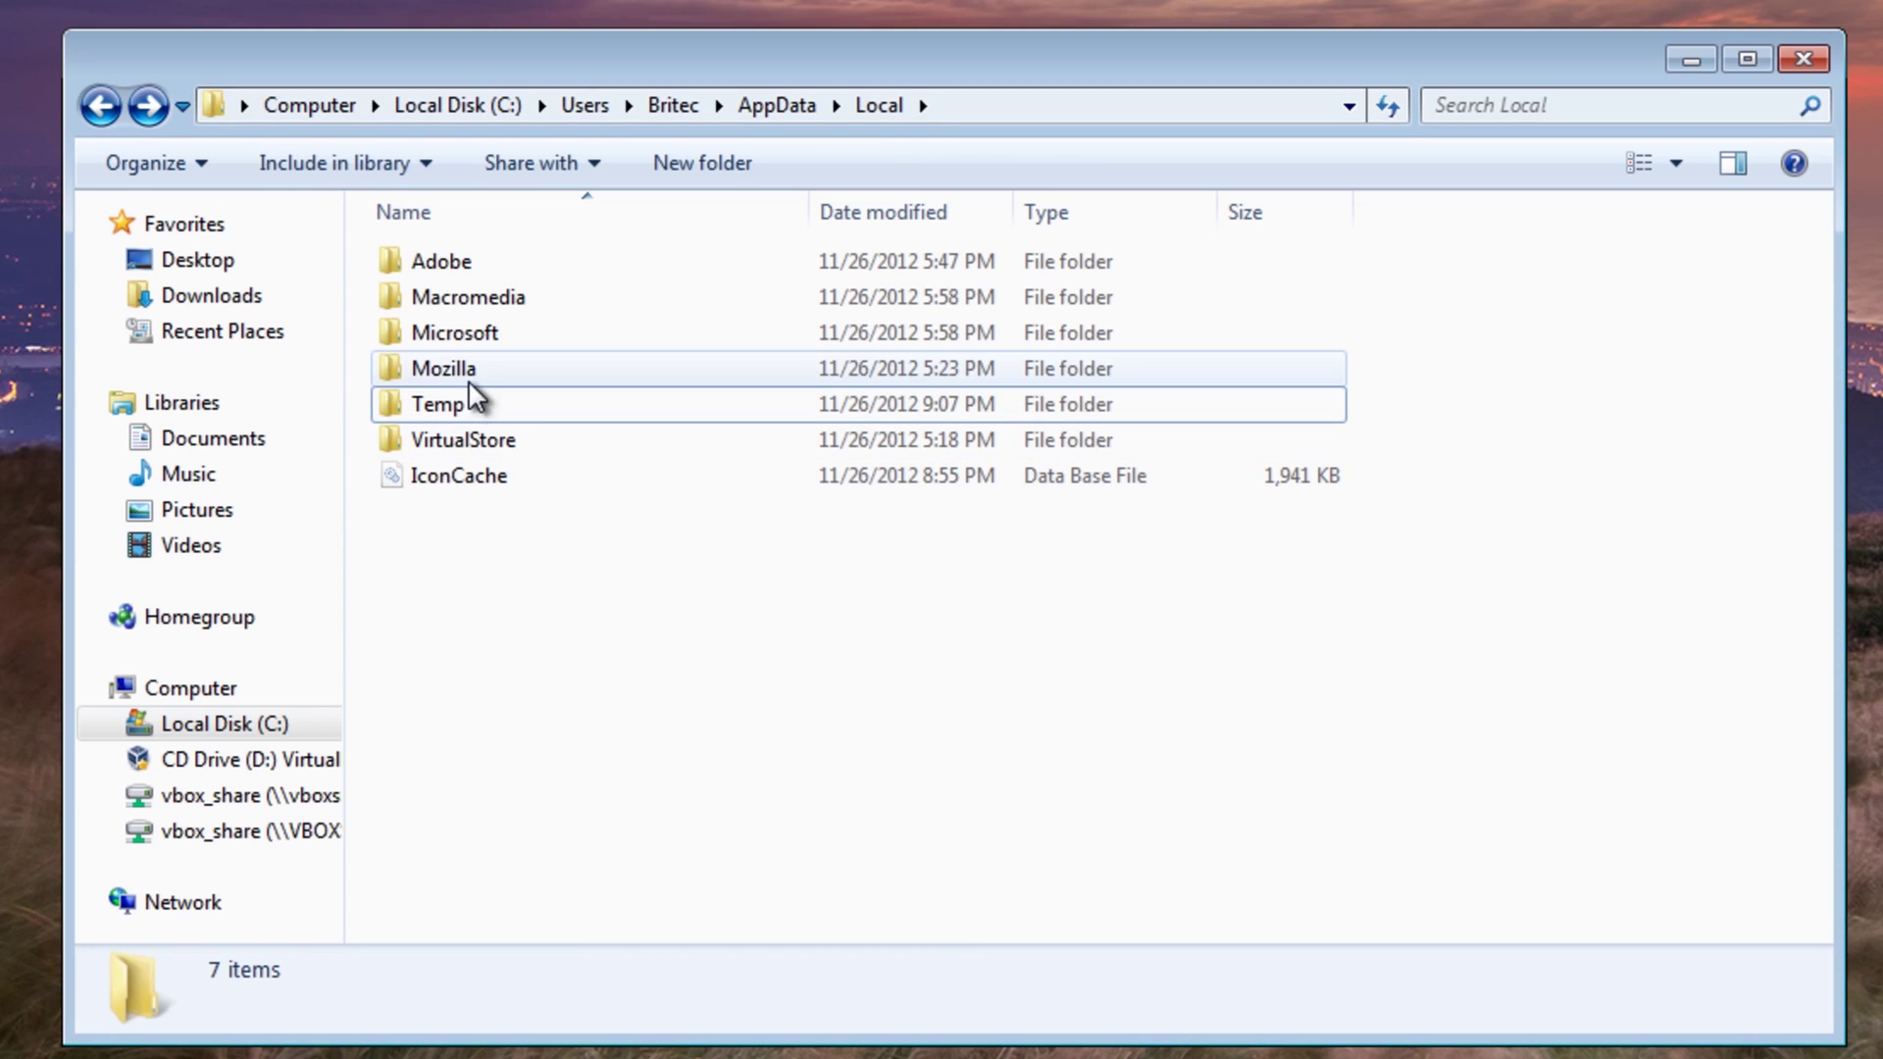
- Delete everything inside AppData\Local\Temp, skipping the file in use, and return to the Local folder
double_click(446, 407)
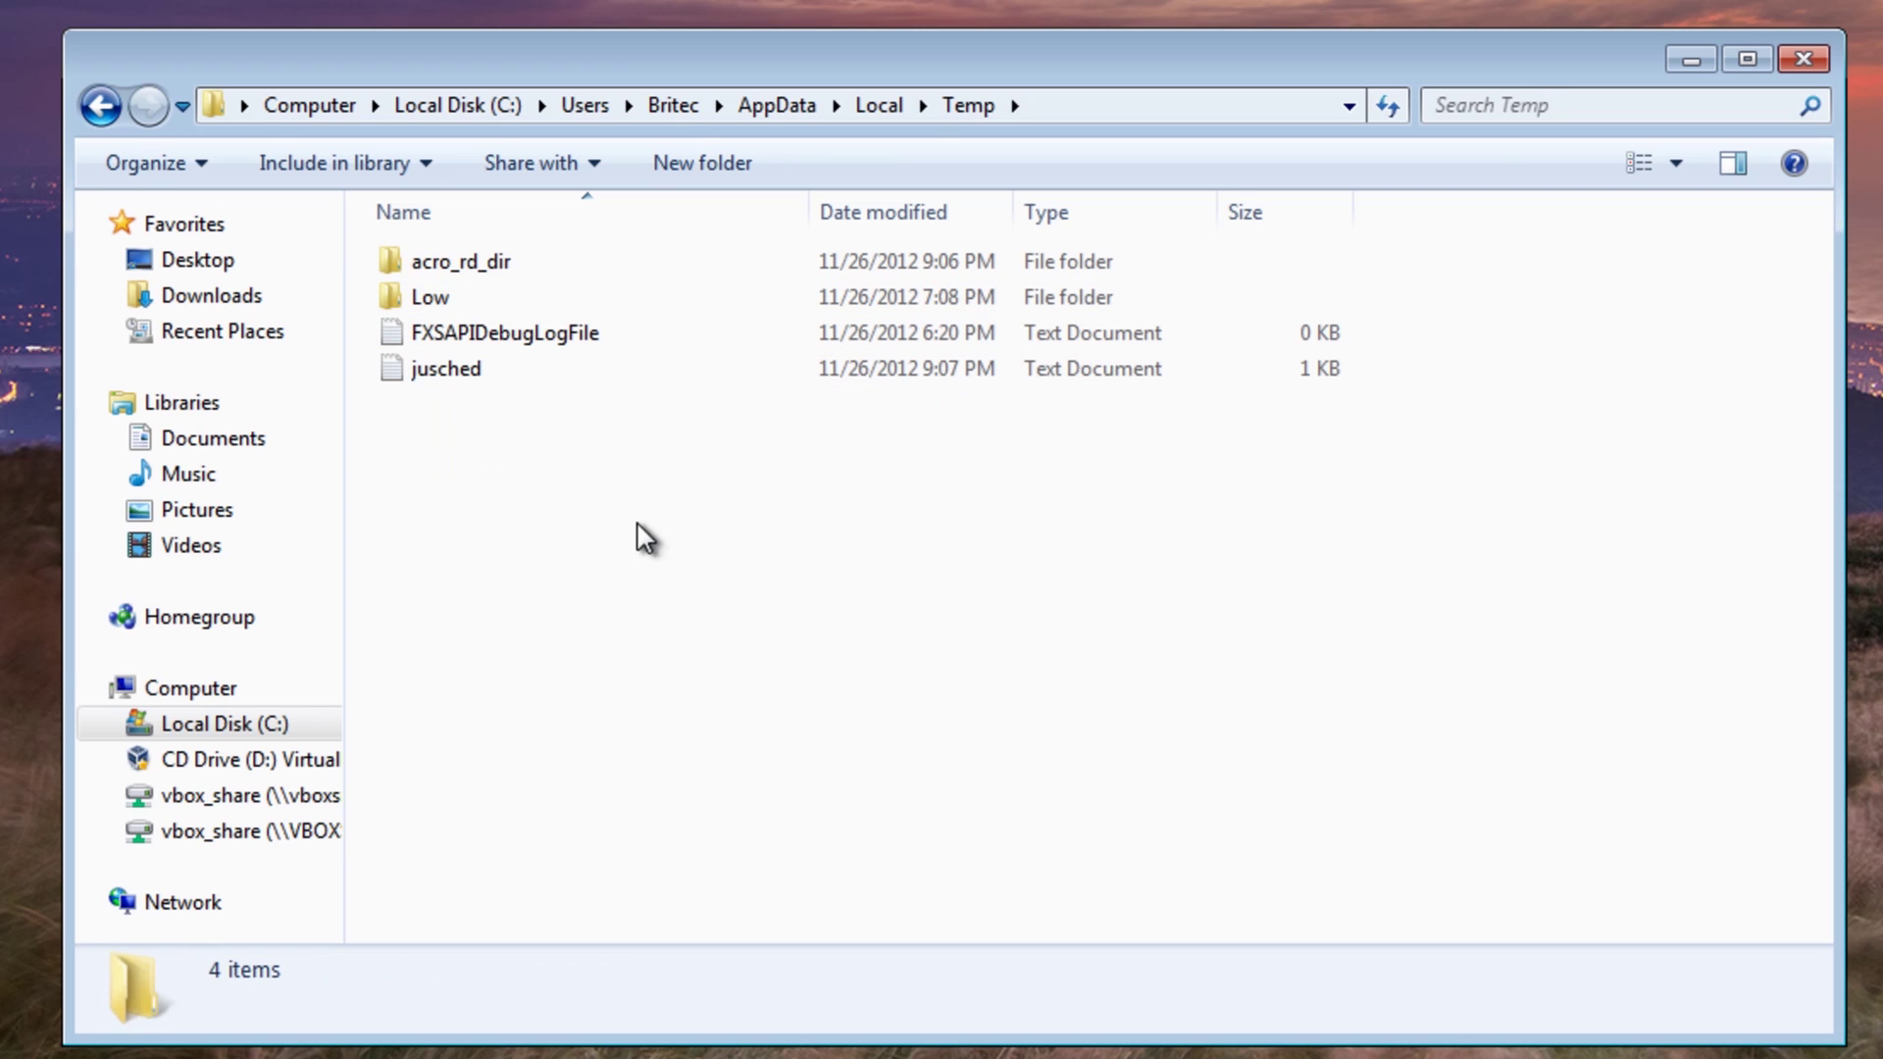
left_click_drag(610, 469, 344, 236)
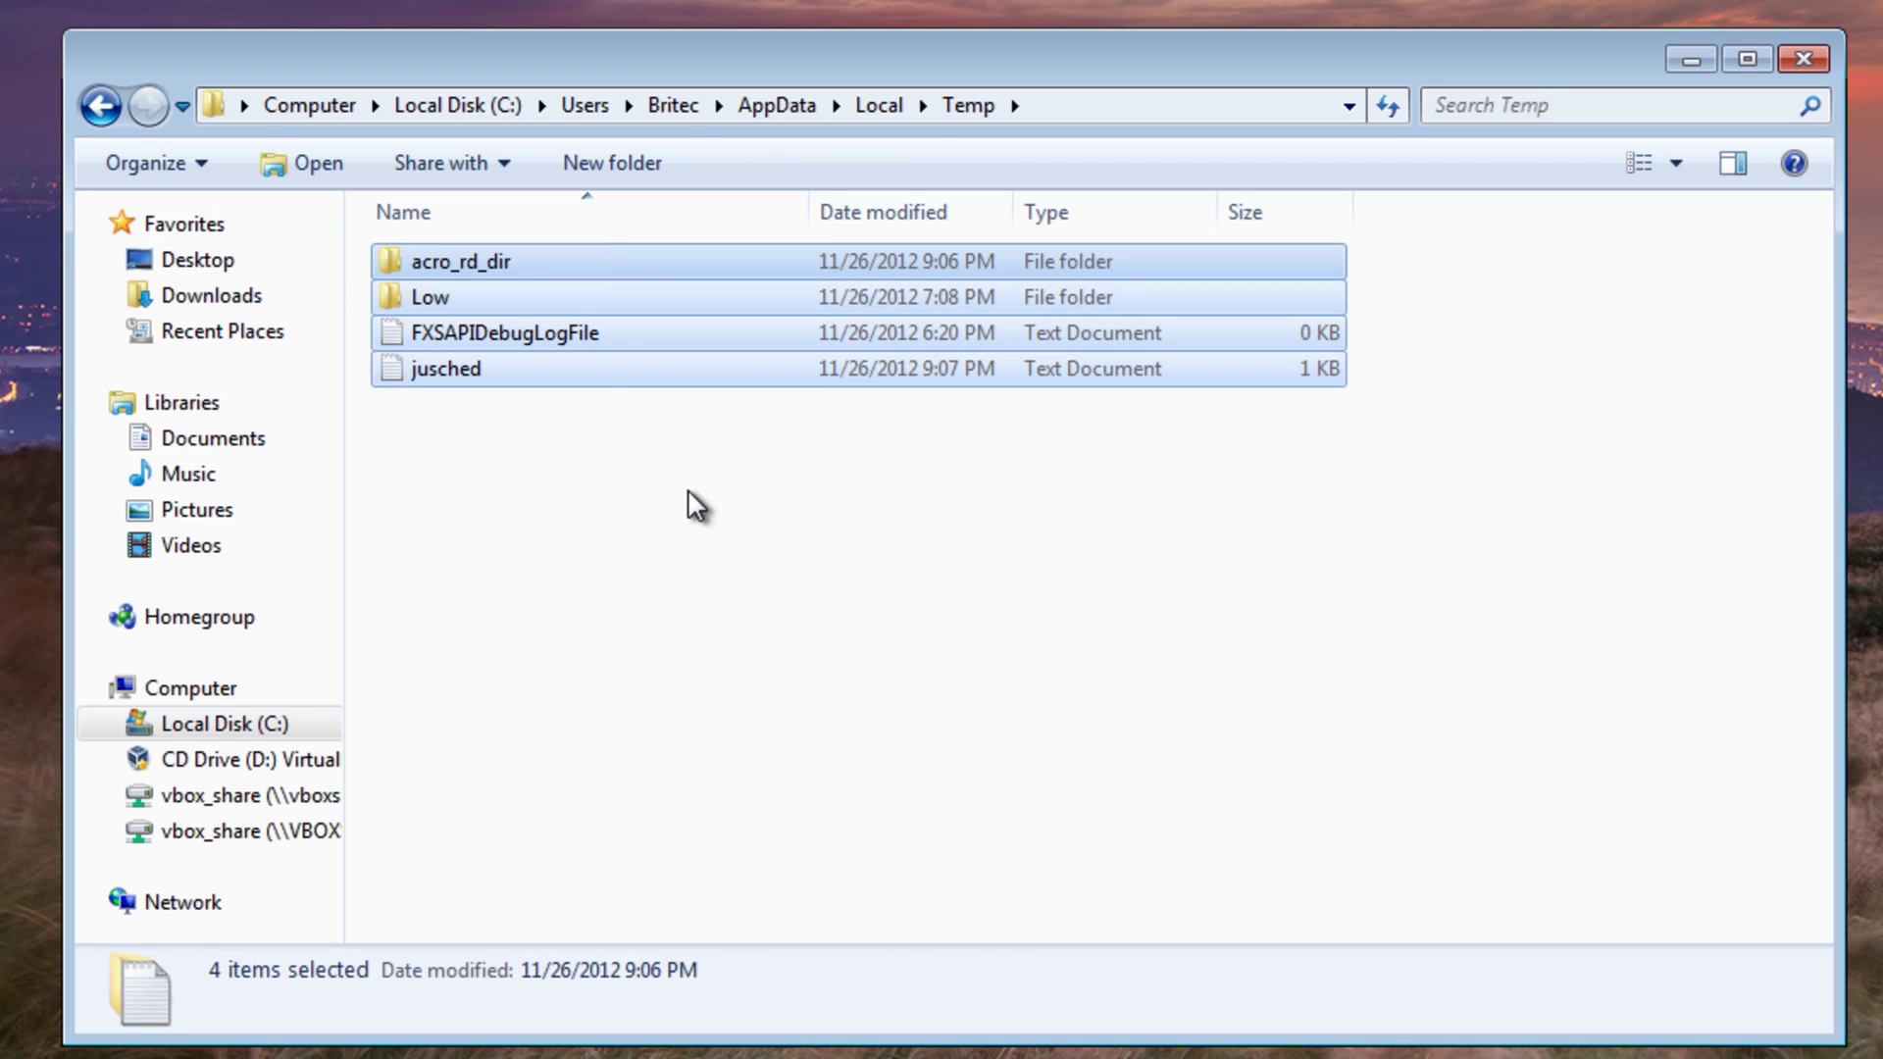
key("Delete")
left_click(1136, 539)
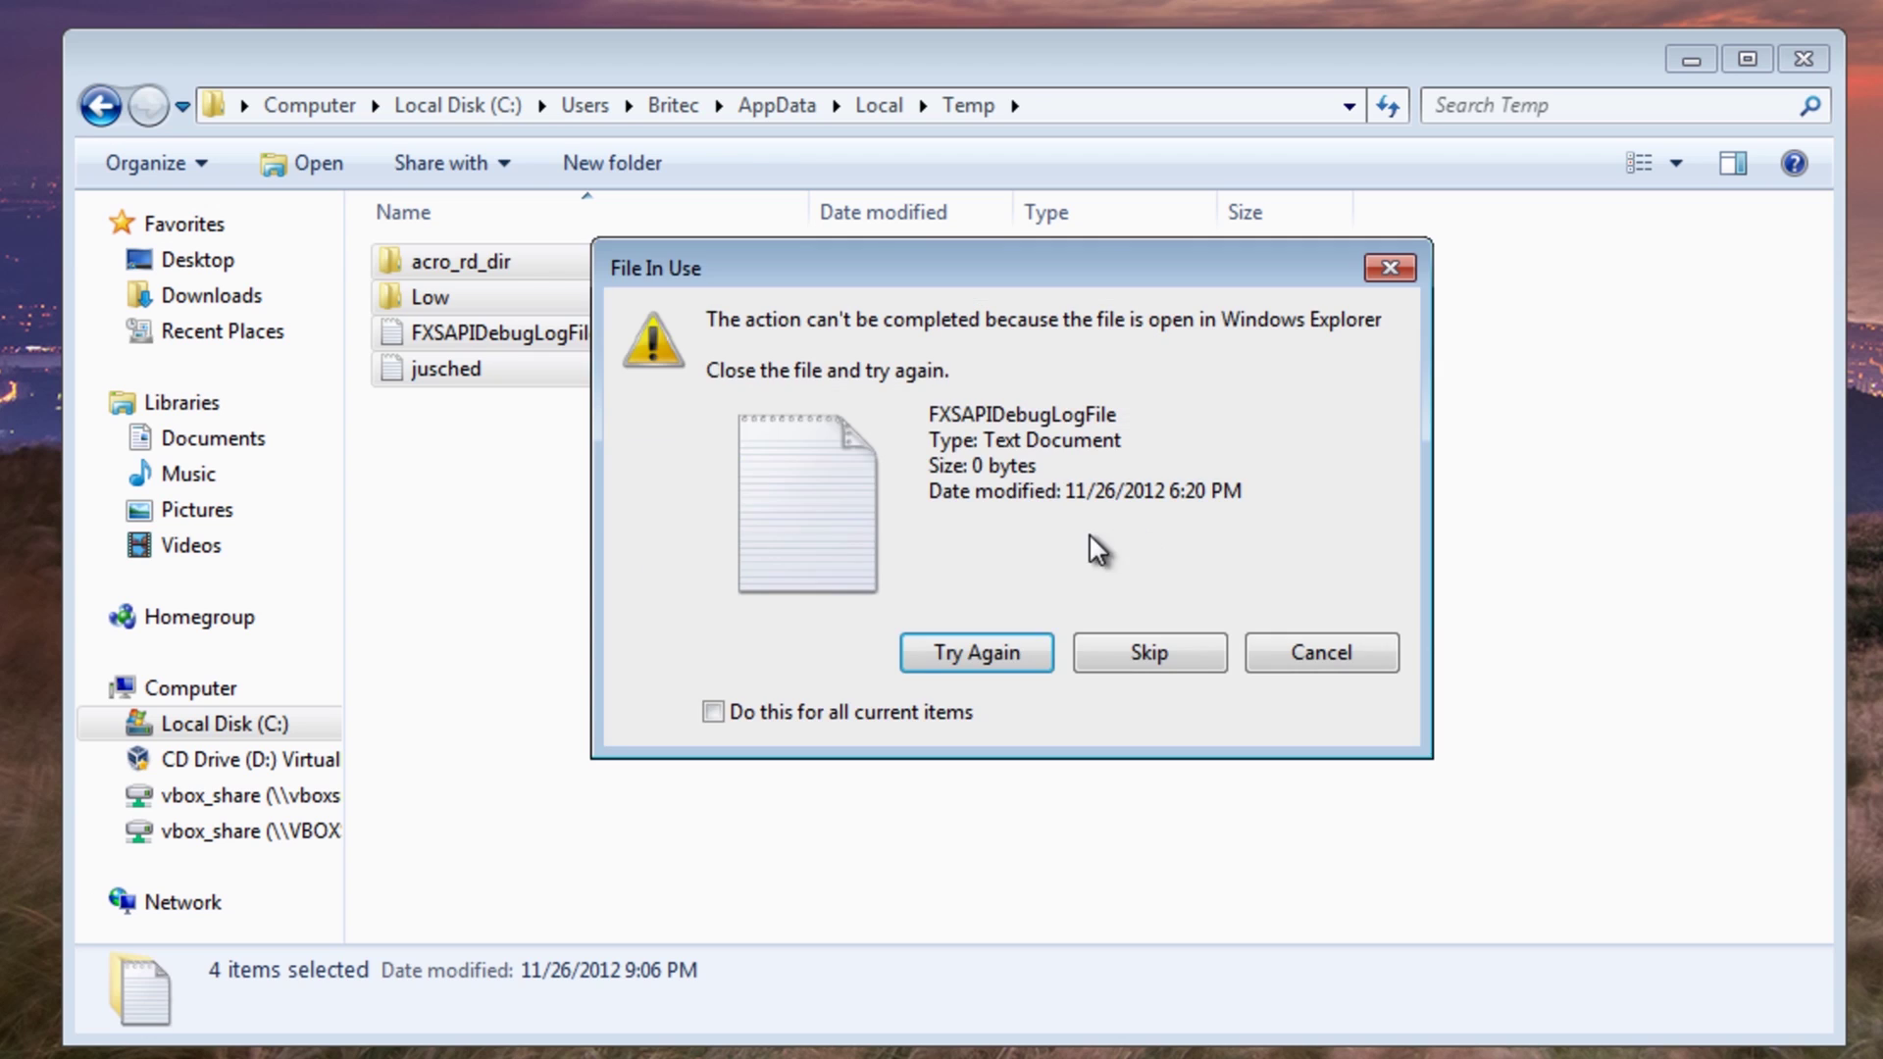
left_click(1111, 658)
left_click(100, 109)
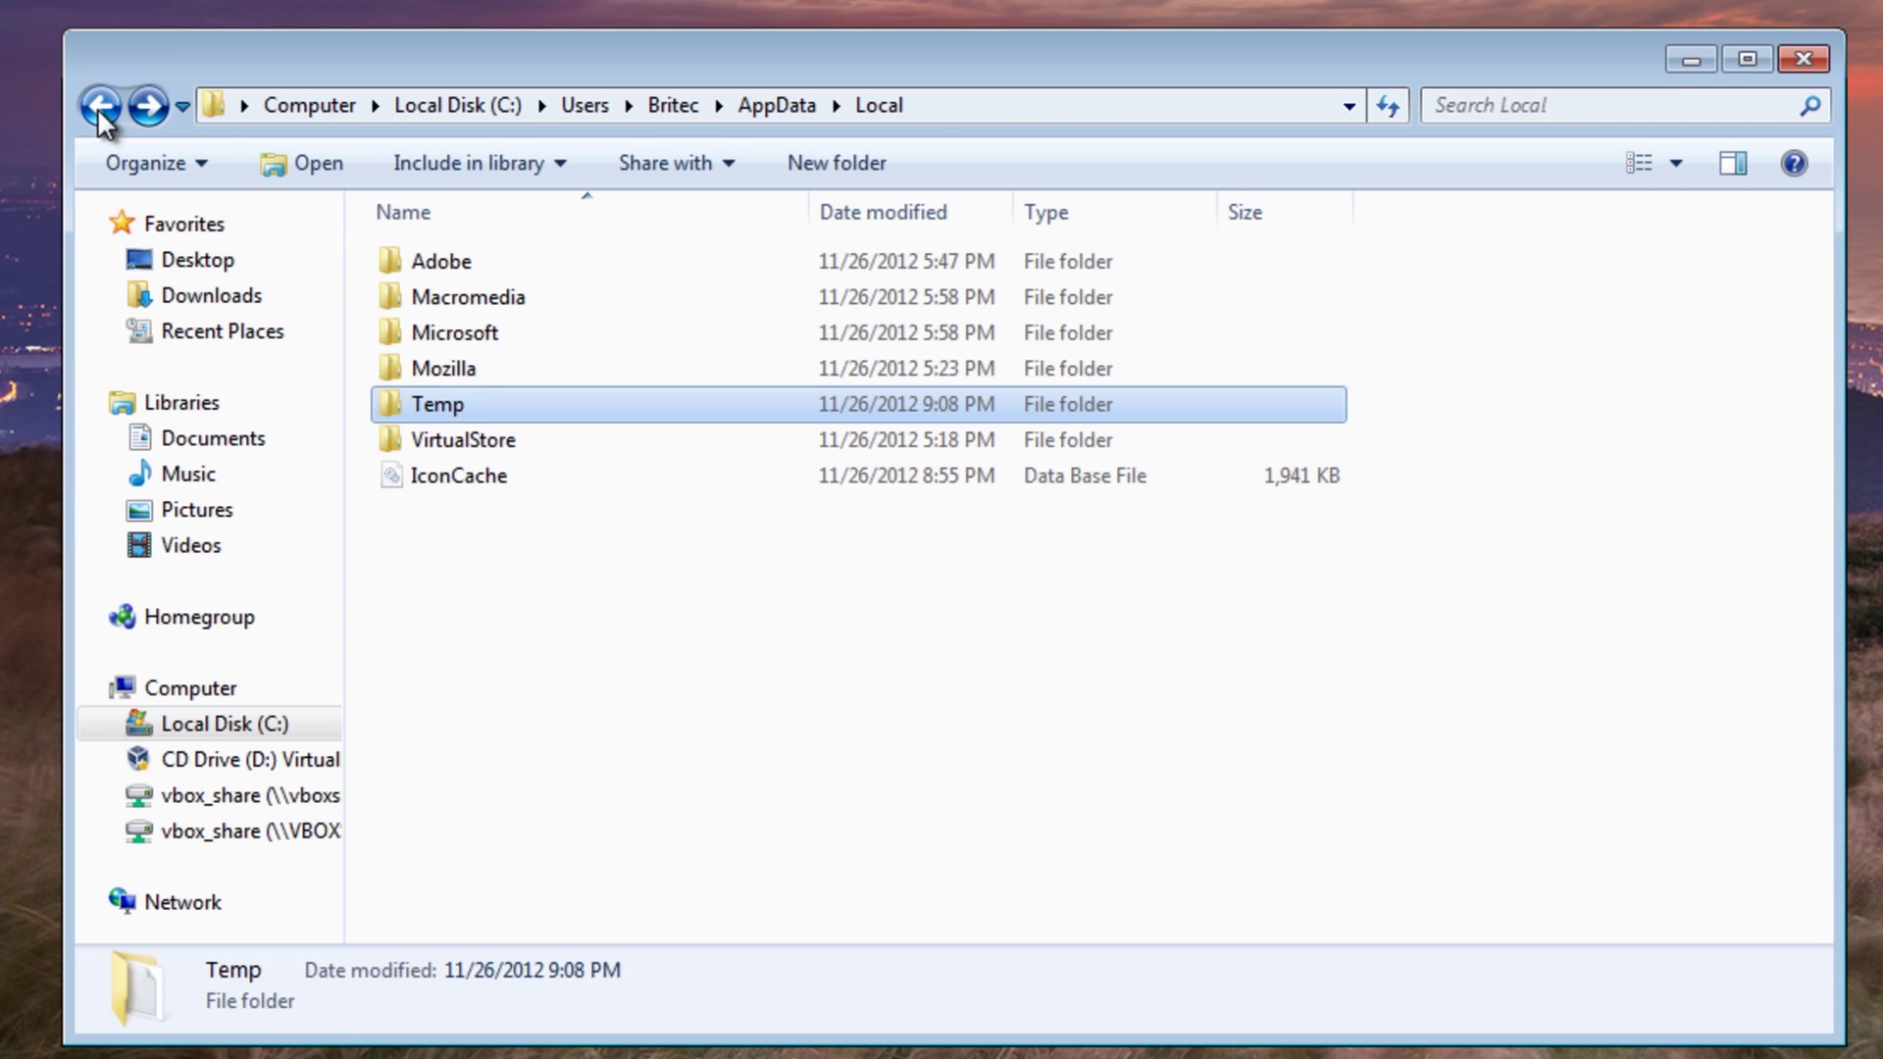
- Inspect the Microsoft folder in AppData\Local for leftovers and go back up to the Users folder
double_click(453, 332)
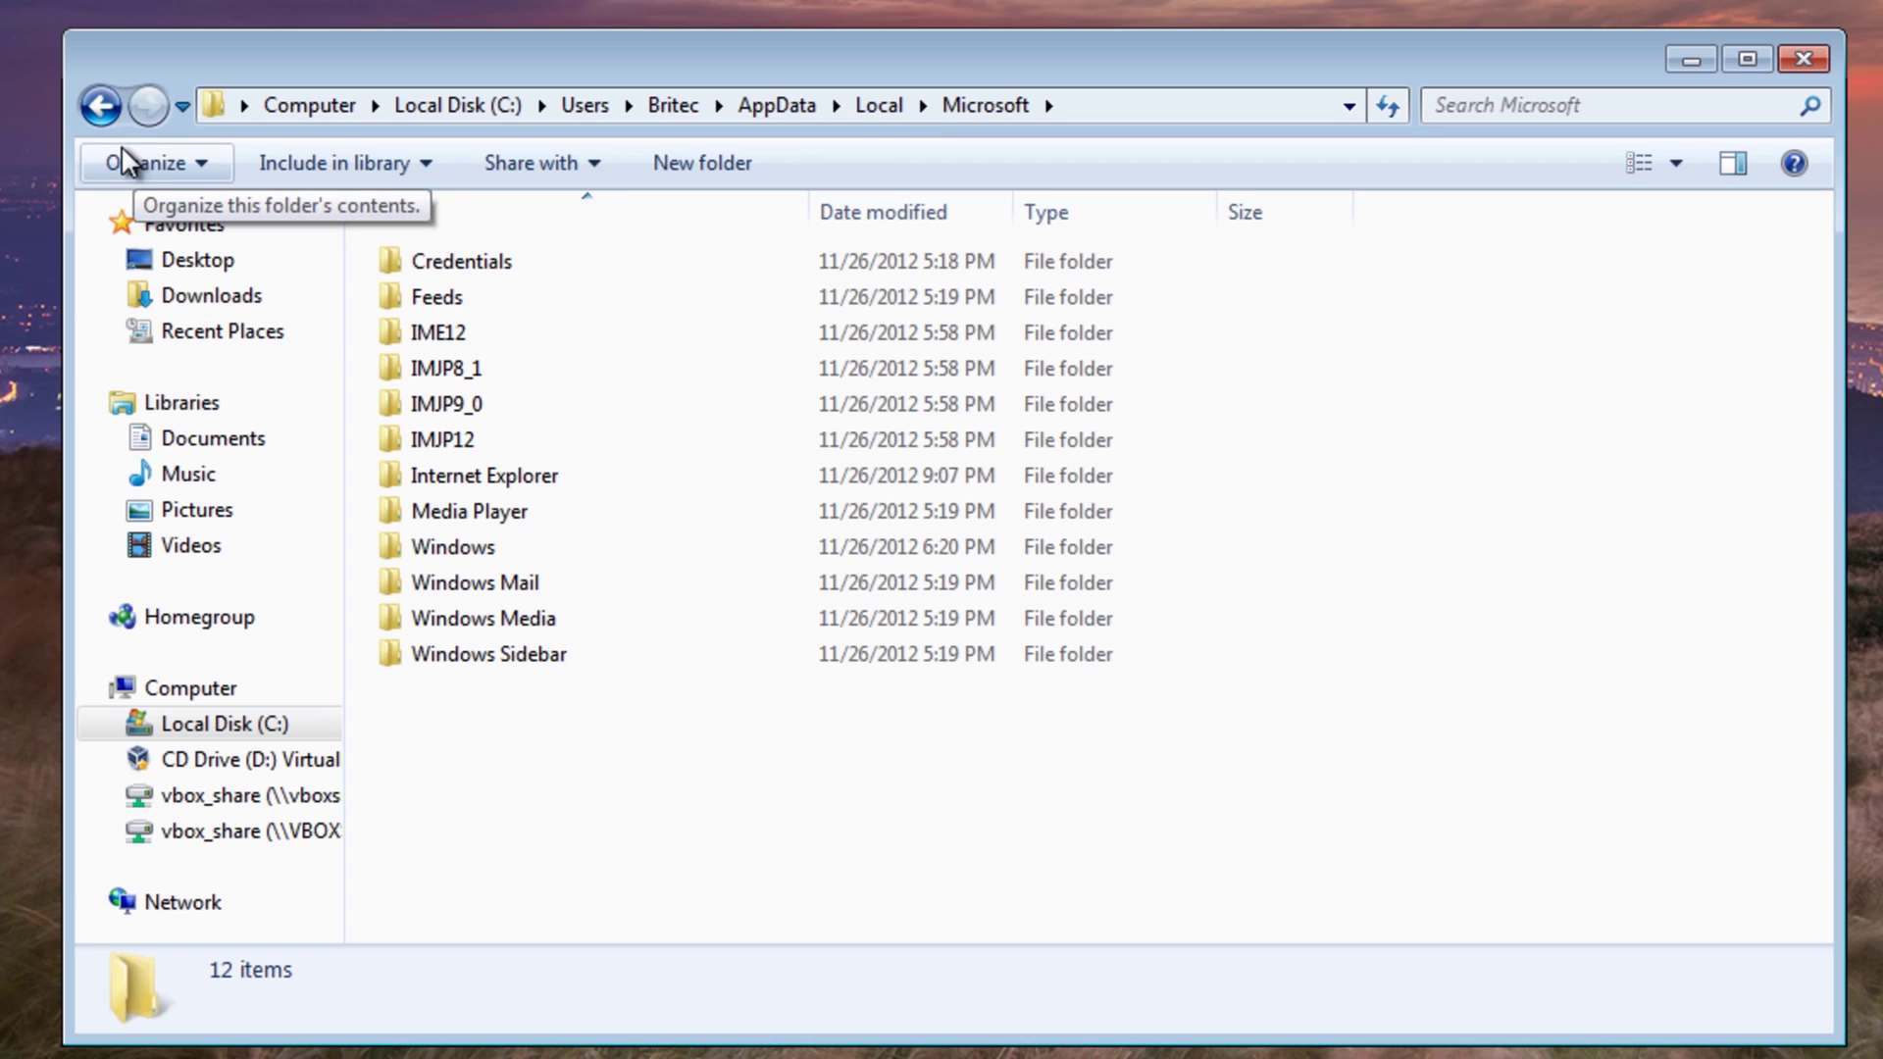
left_click(99, 108)
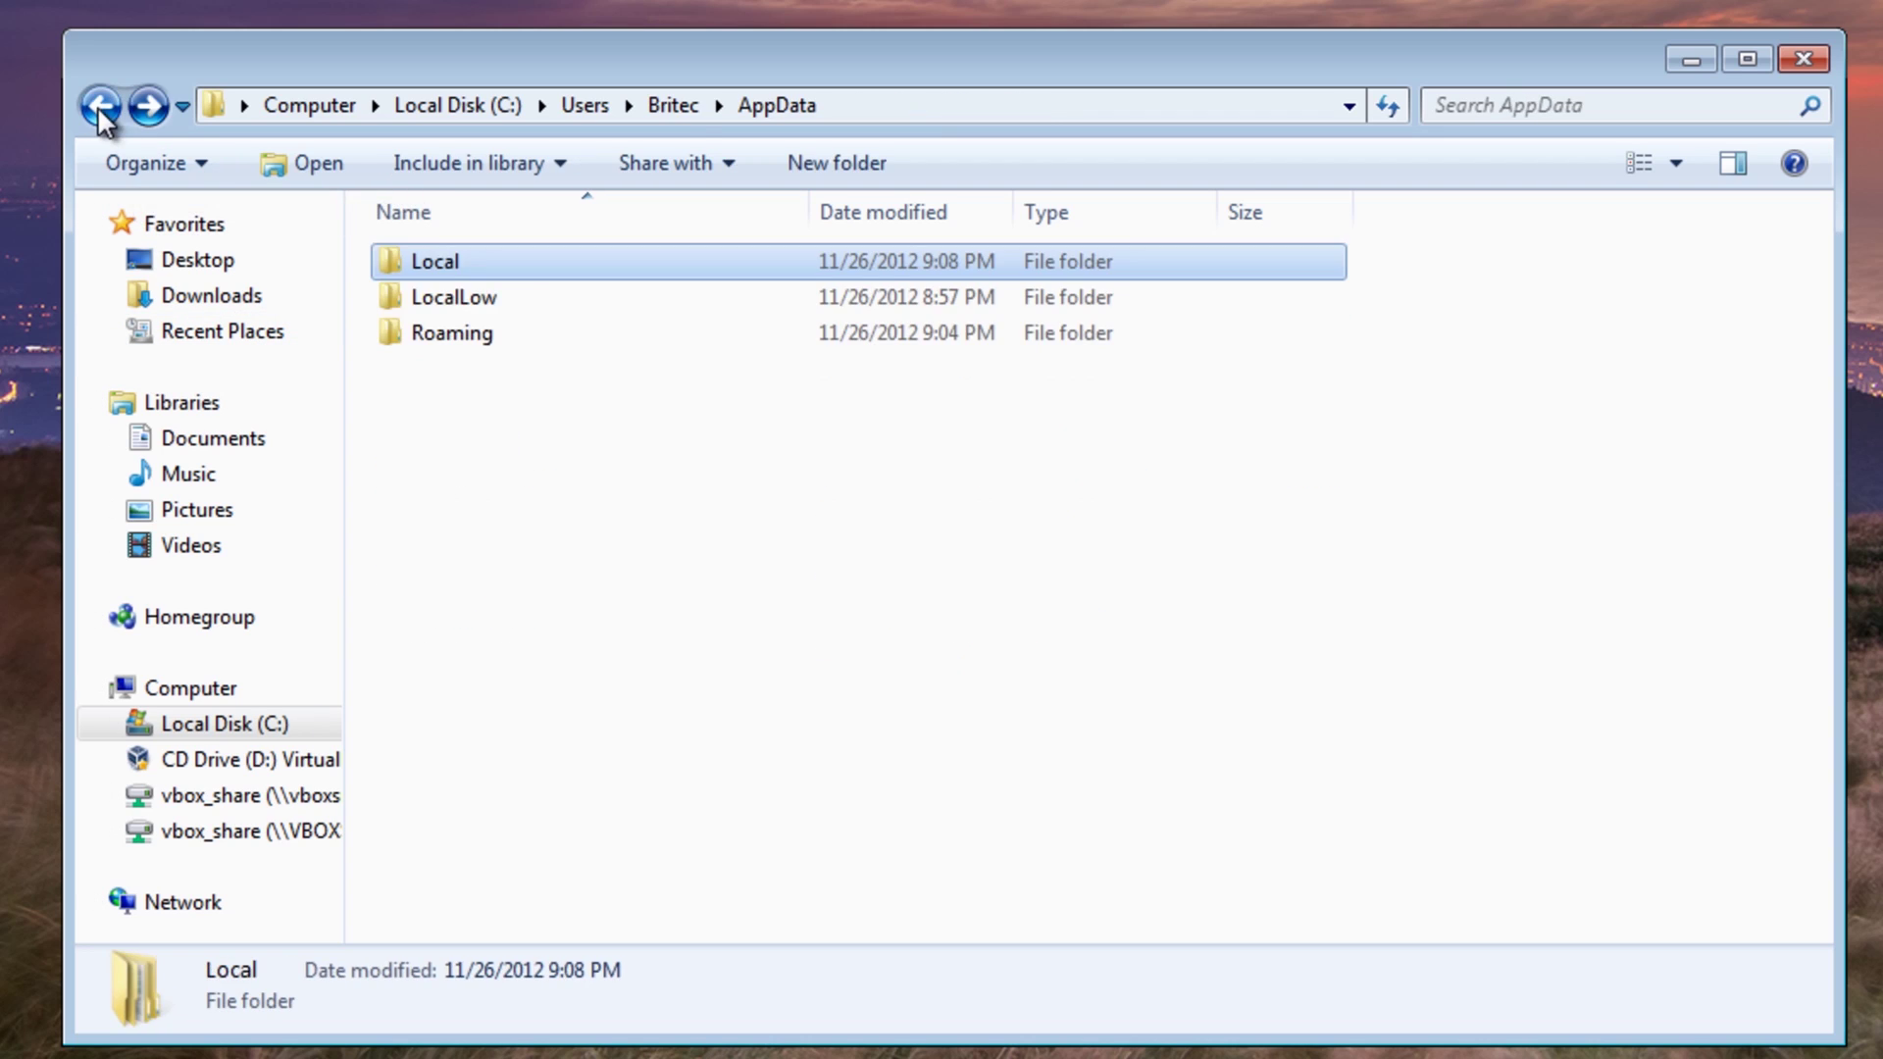
left_click(99, 108)
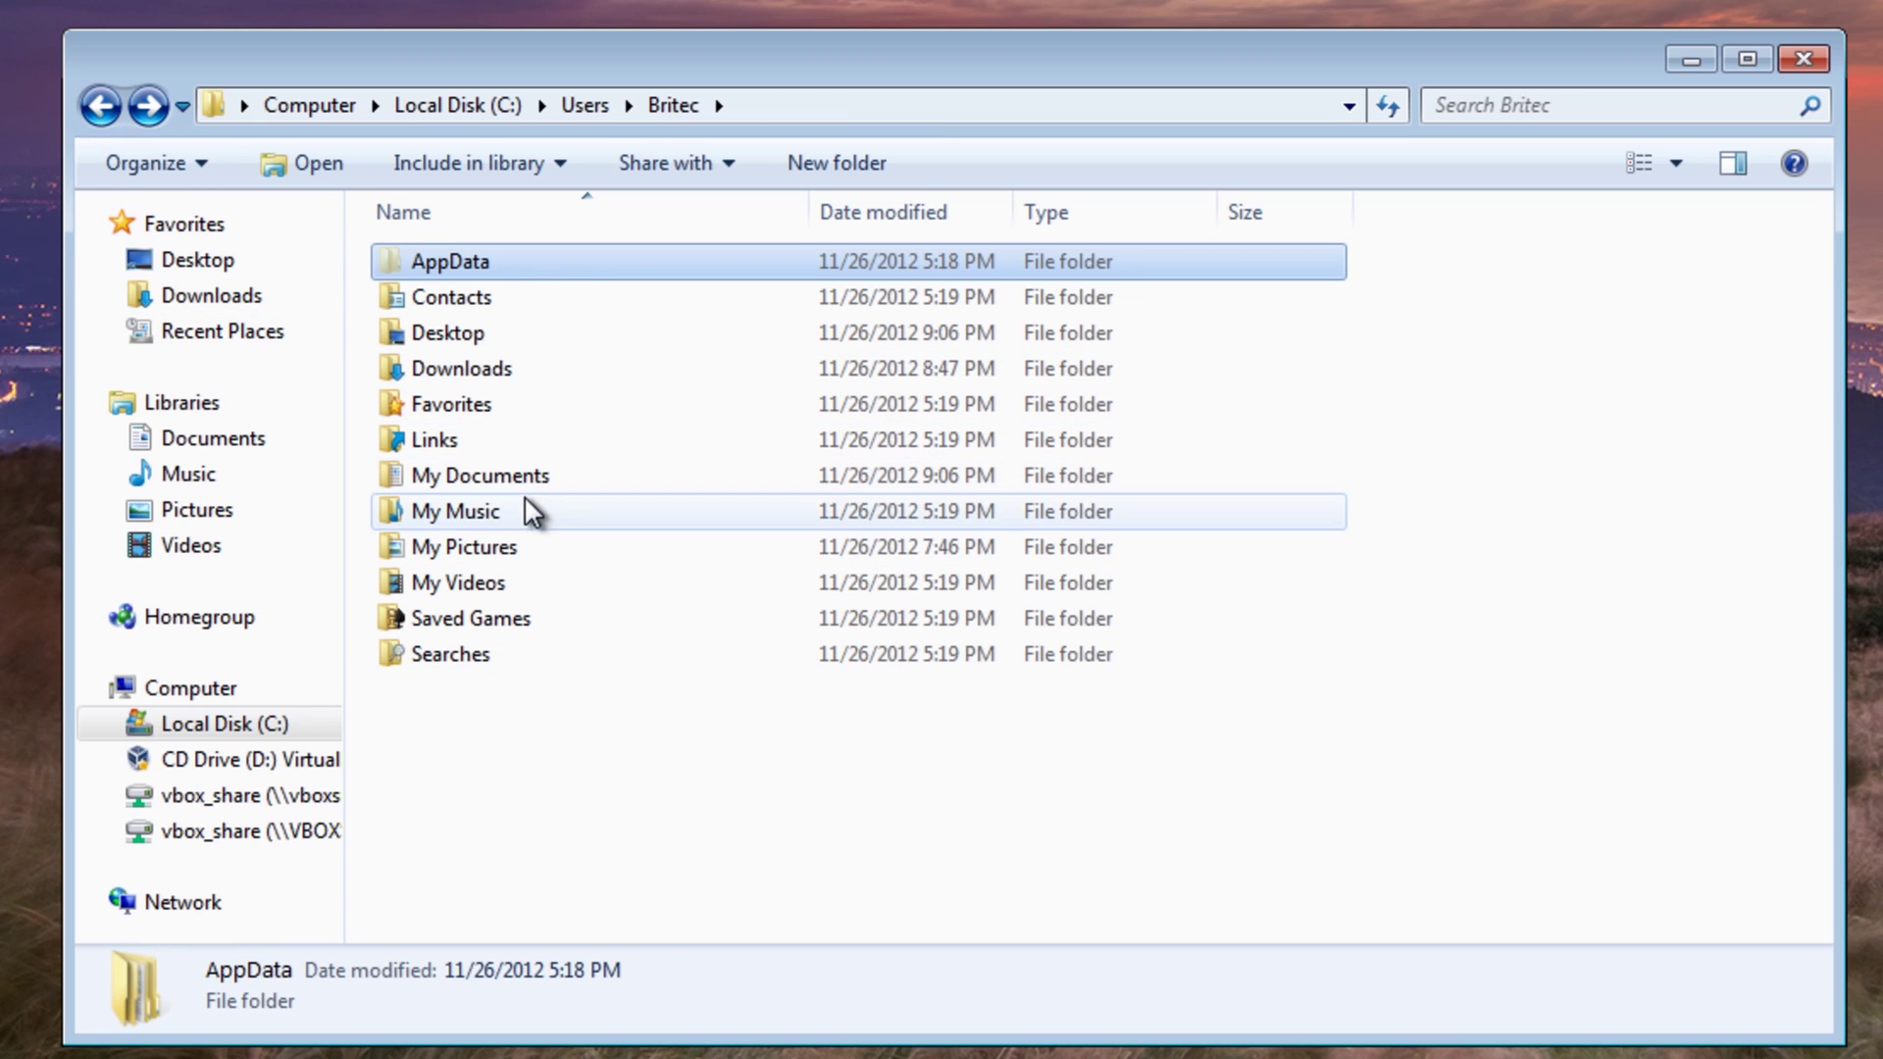
left_click(97, 108)
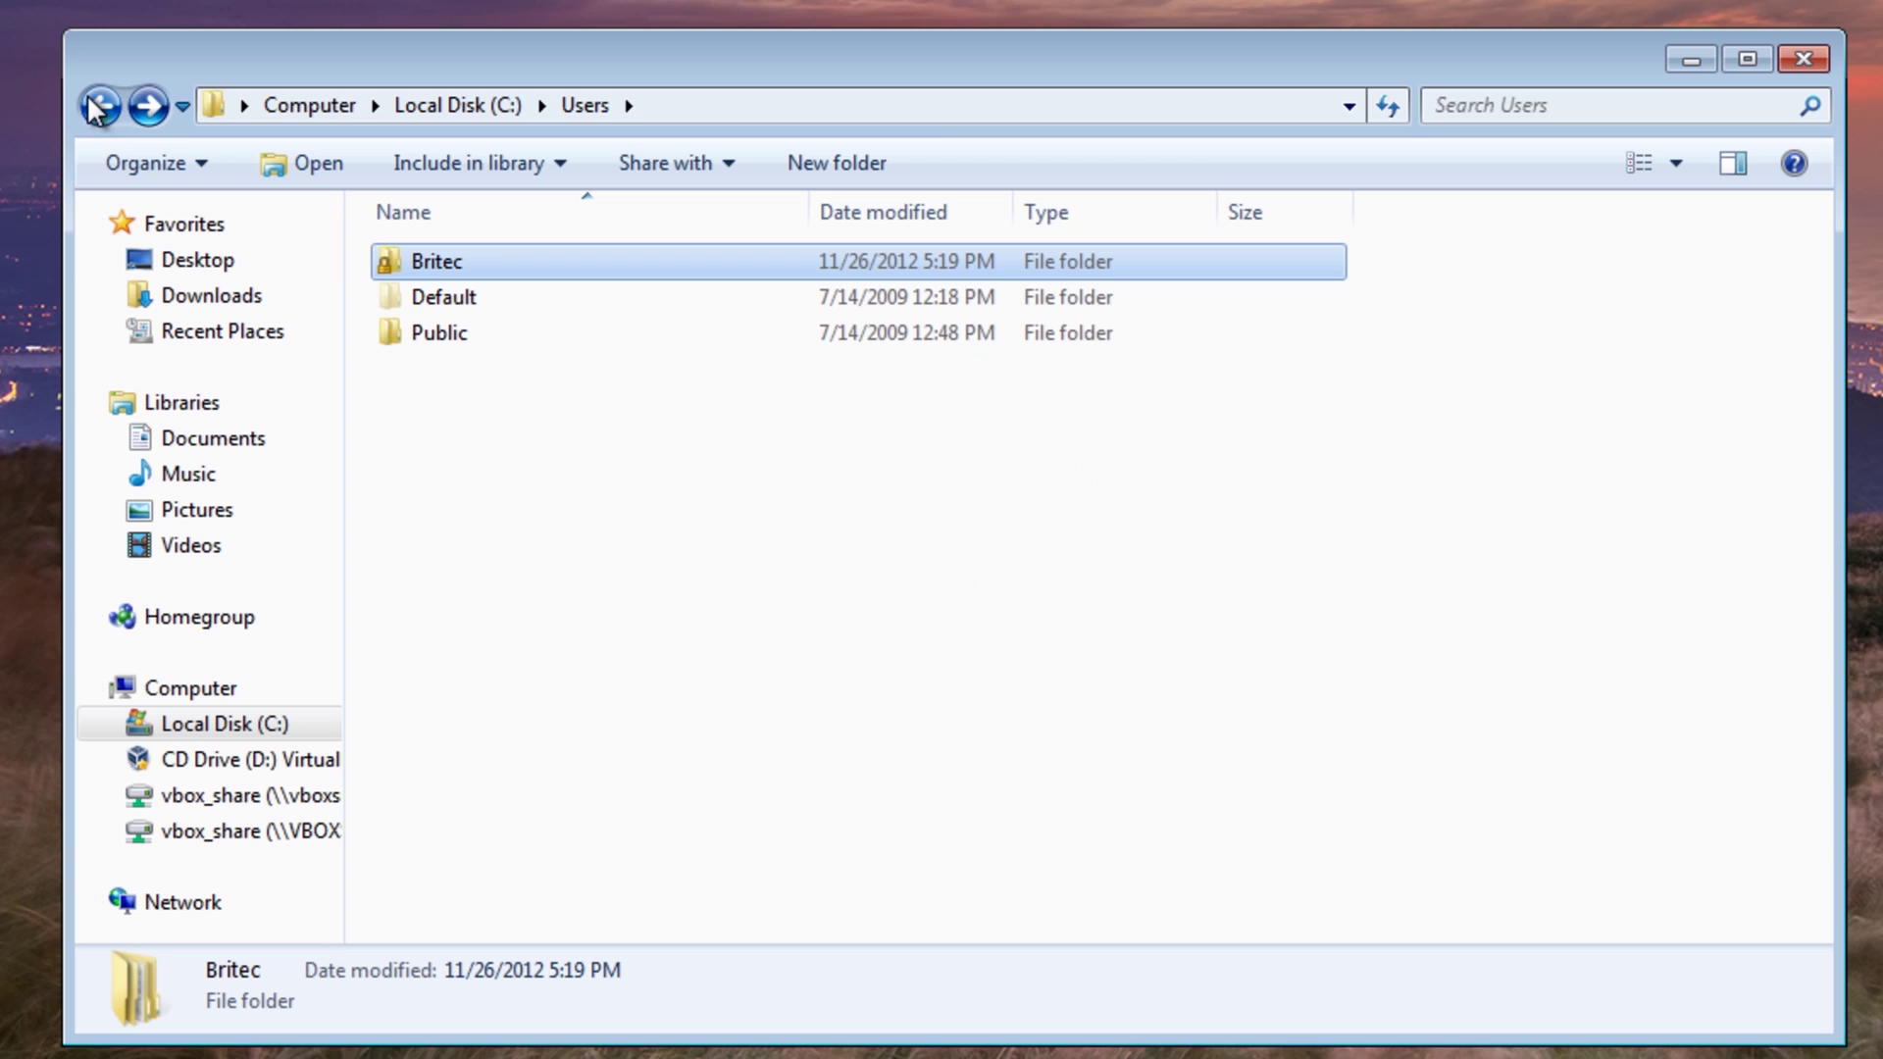
- Go to the user profile's AppData\LocalLow folder and delete the RadioRage_4j folder there
double_click(432, 260)
double_click(435, 263)
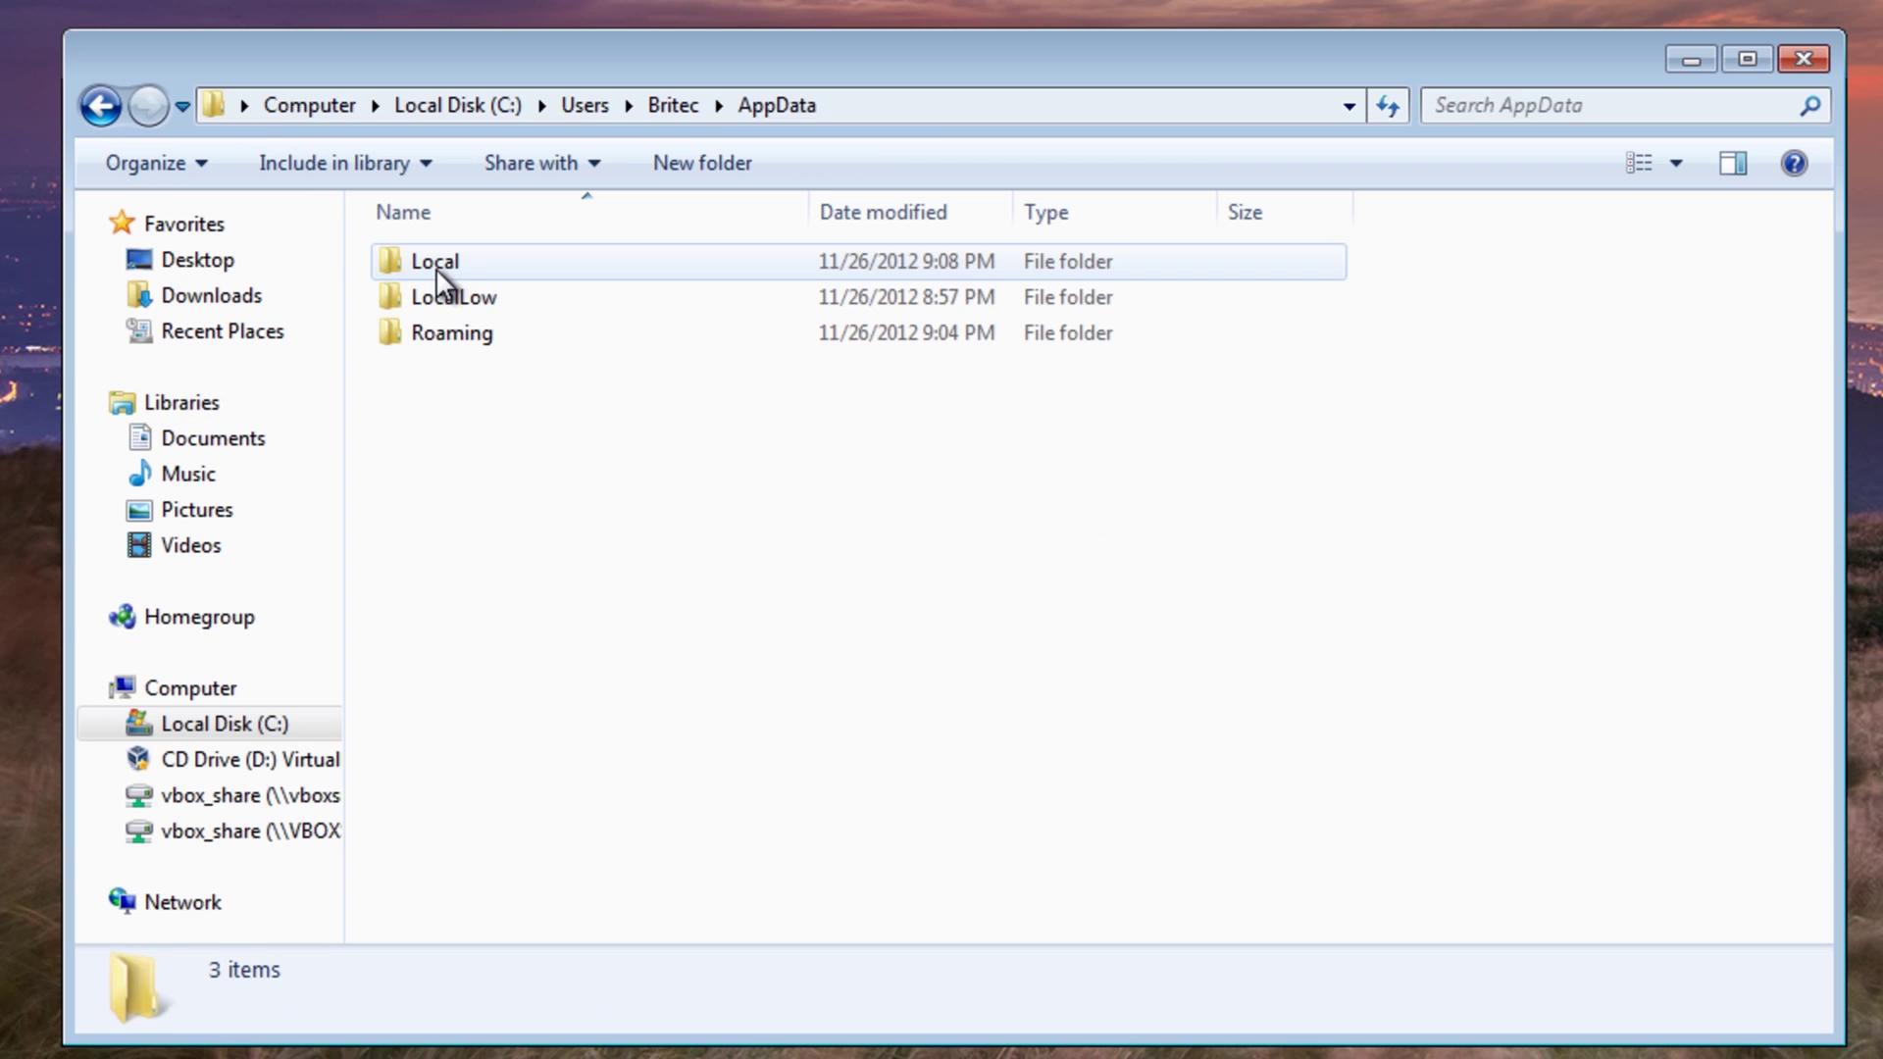
double_click(443, 299)
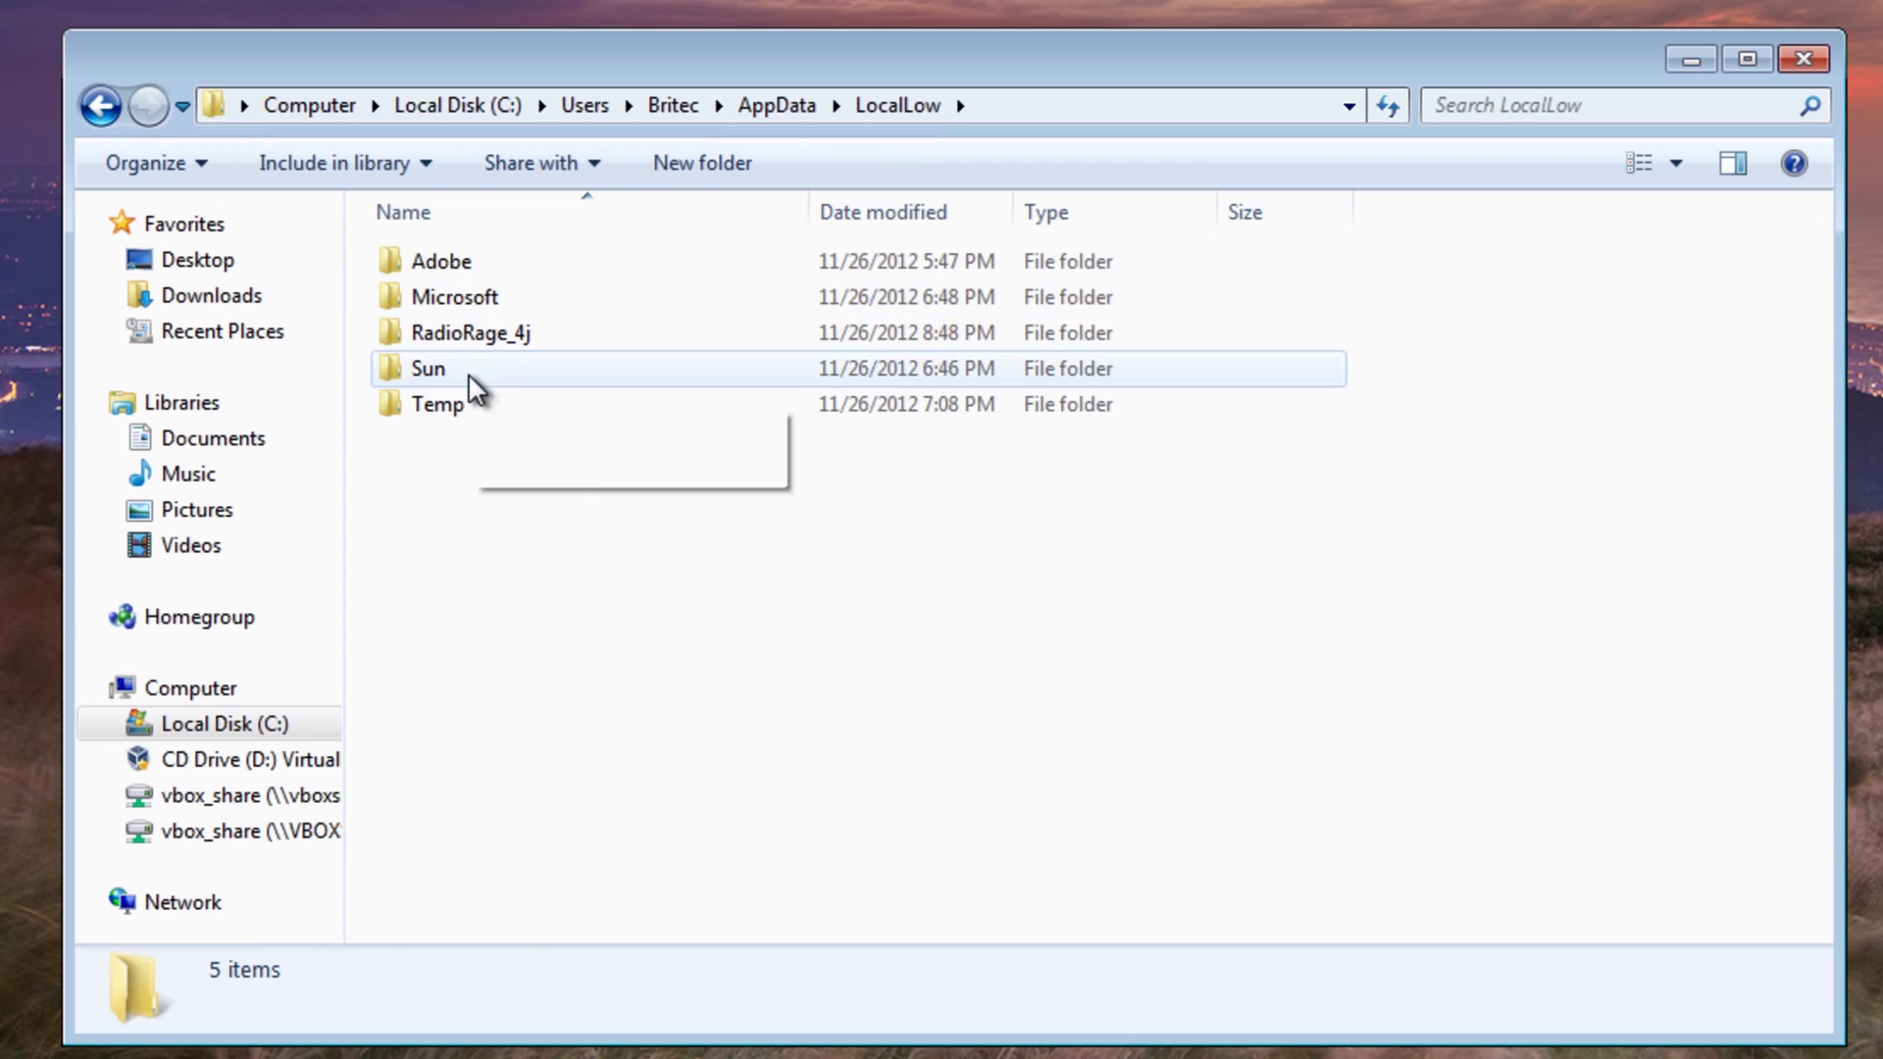
left_click(457, 334)
right_click(445, 333)
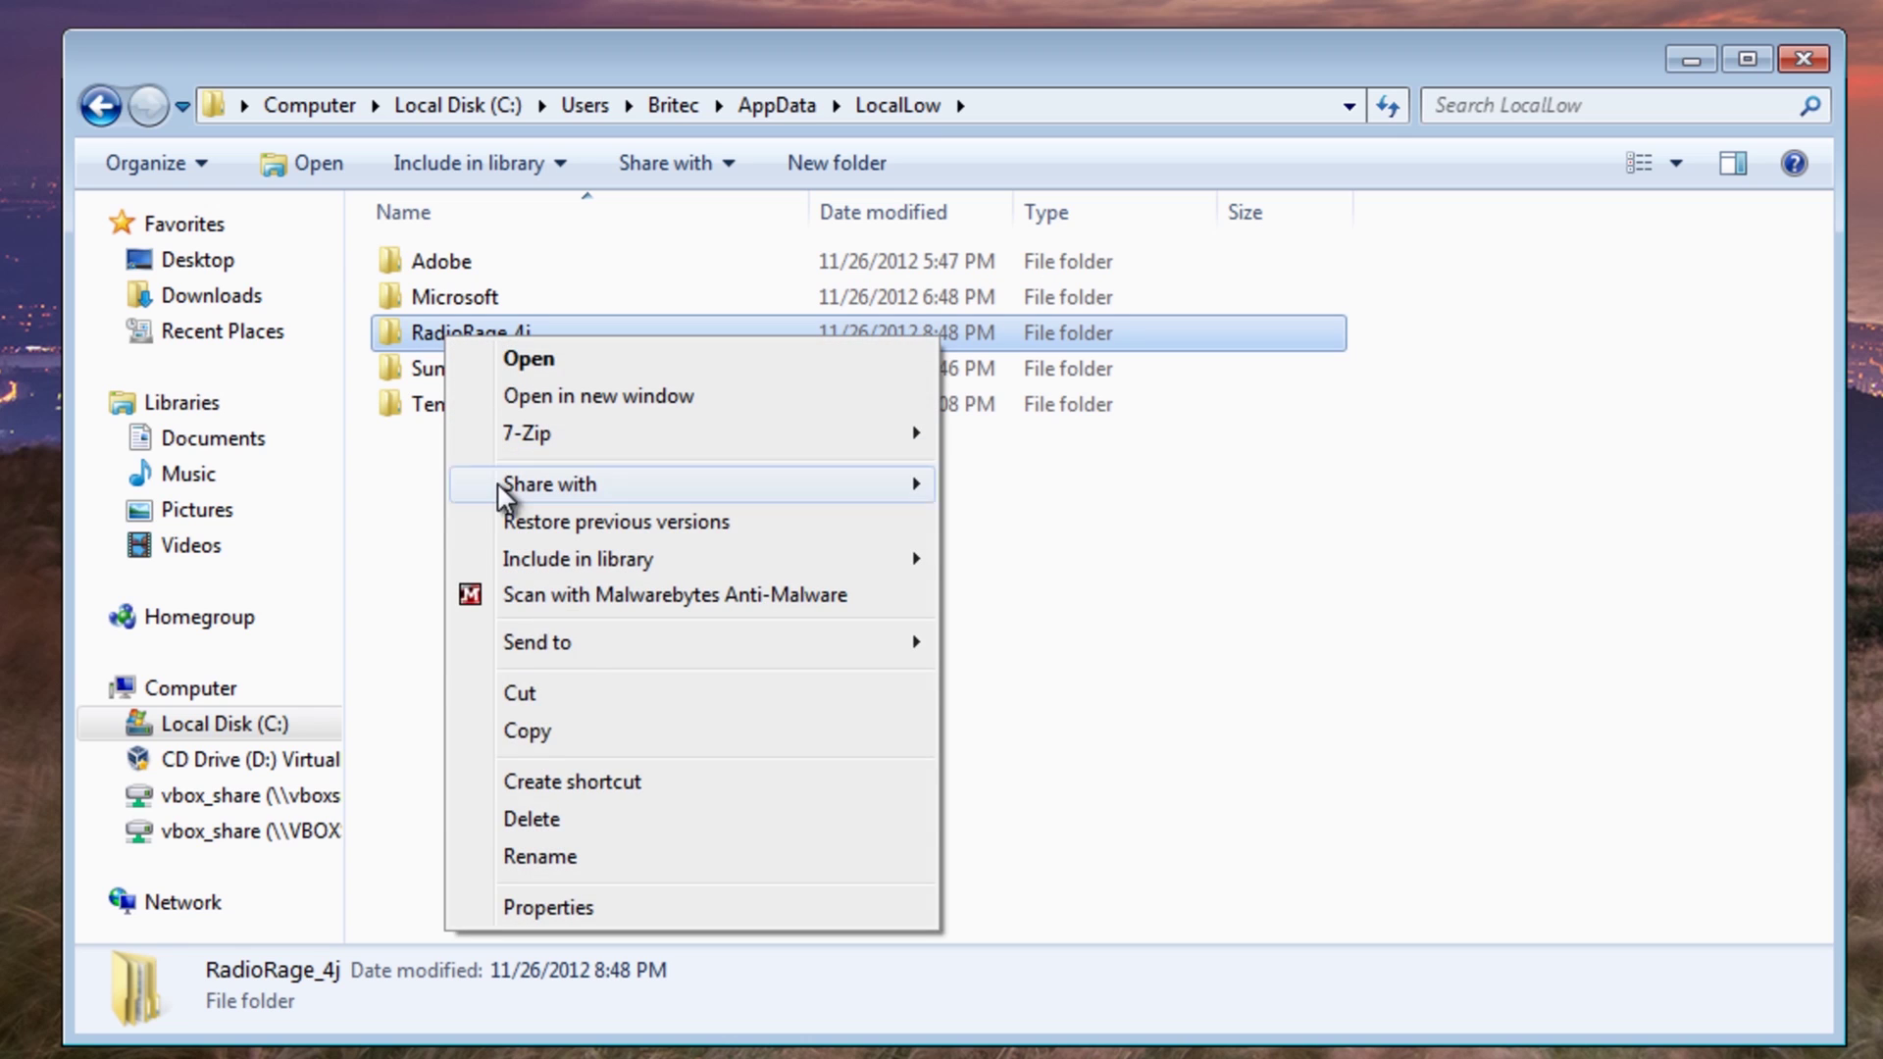
left_click(537, 820)
left_click(1098, 662)
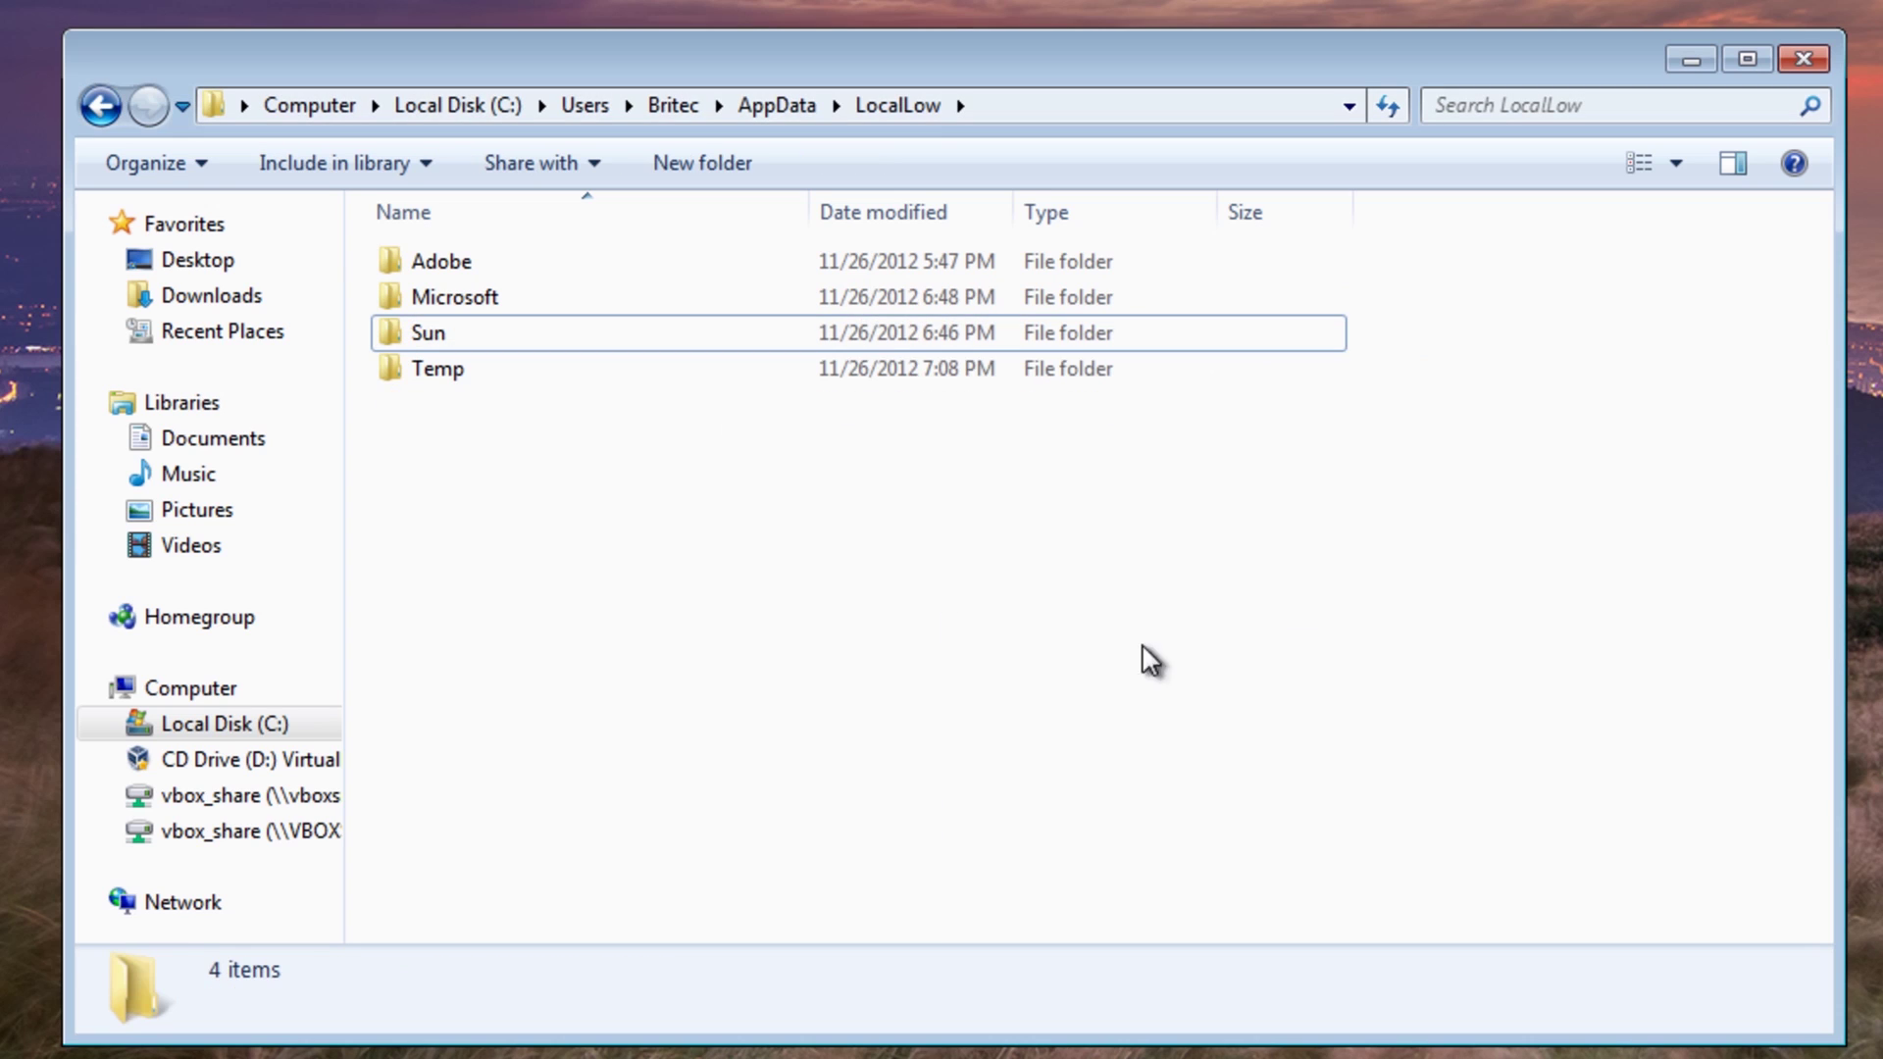
- Check the Temp folder in AppData\LocalLow for leftovers and return to AppData
double_click(461, 371)
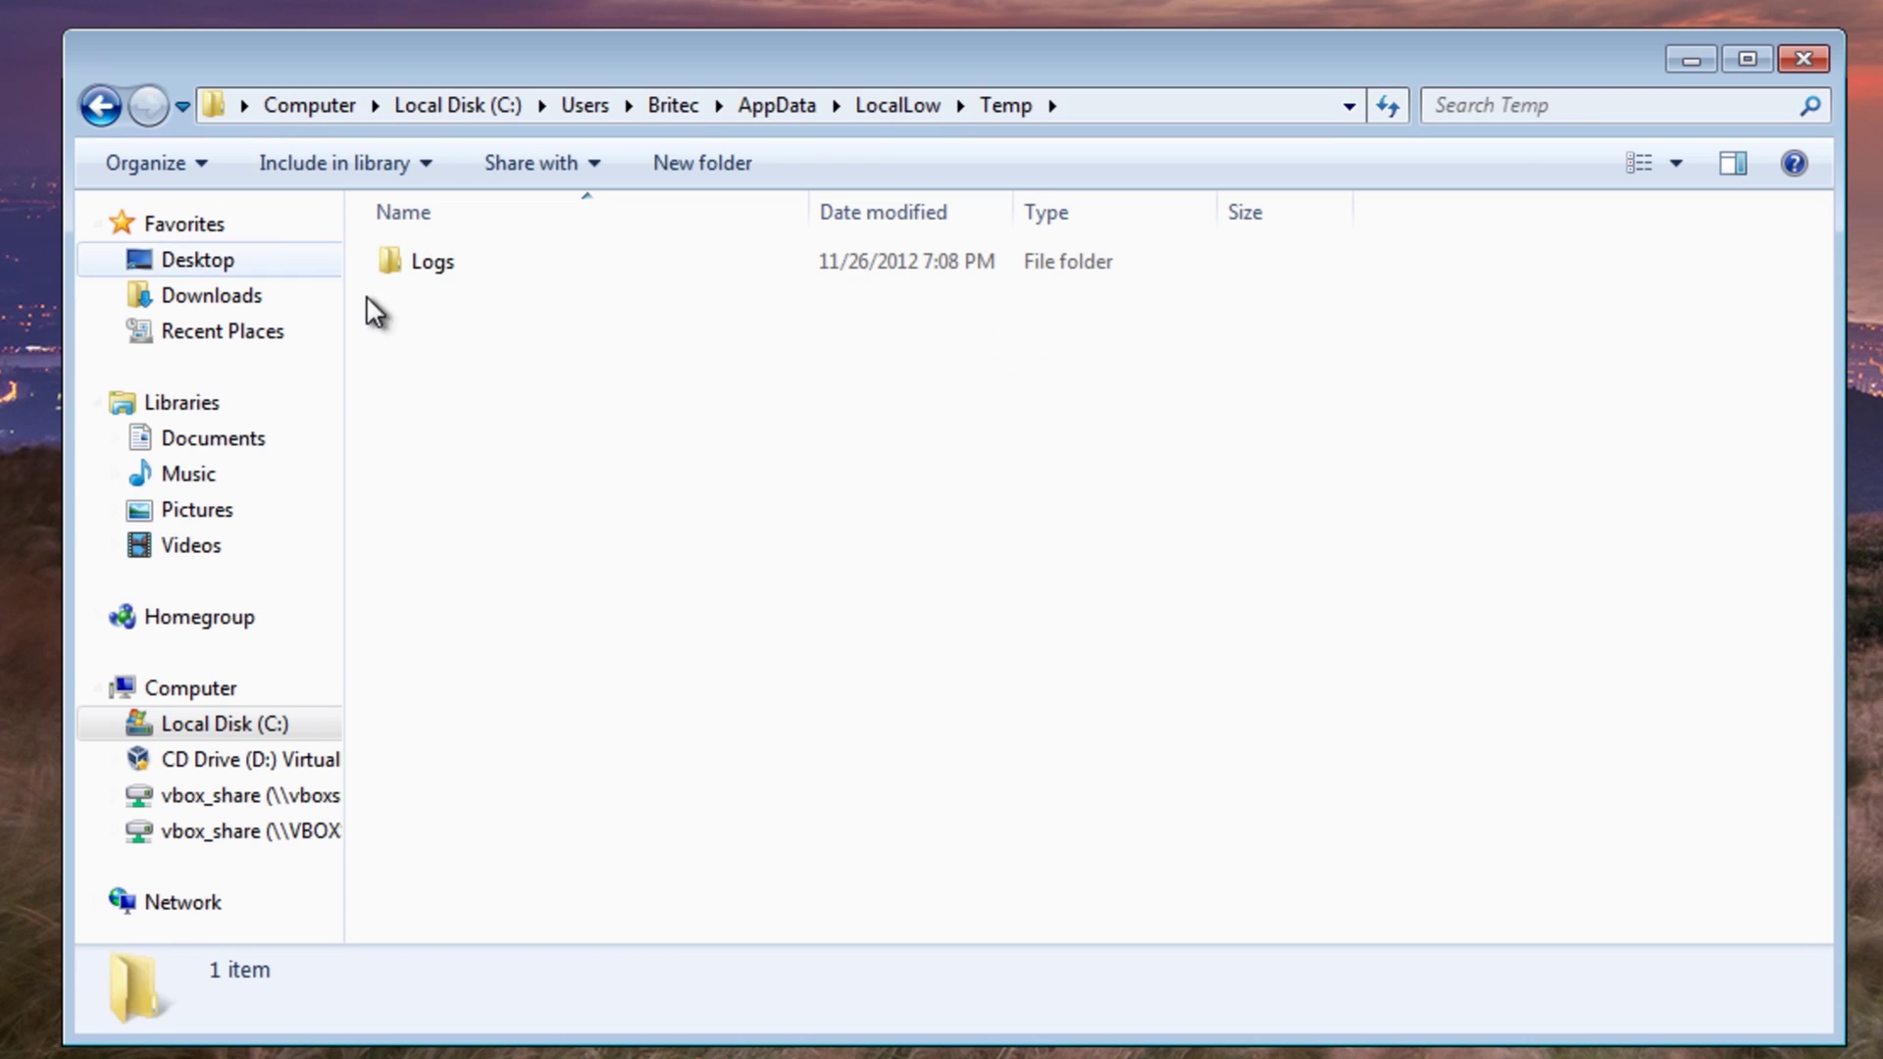
left_click(102, 106)
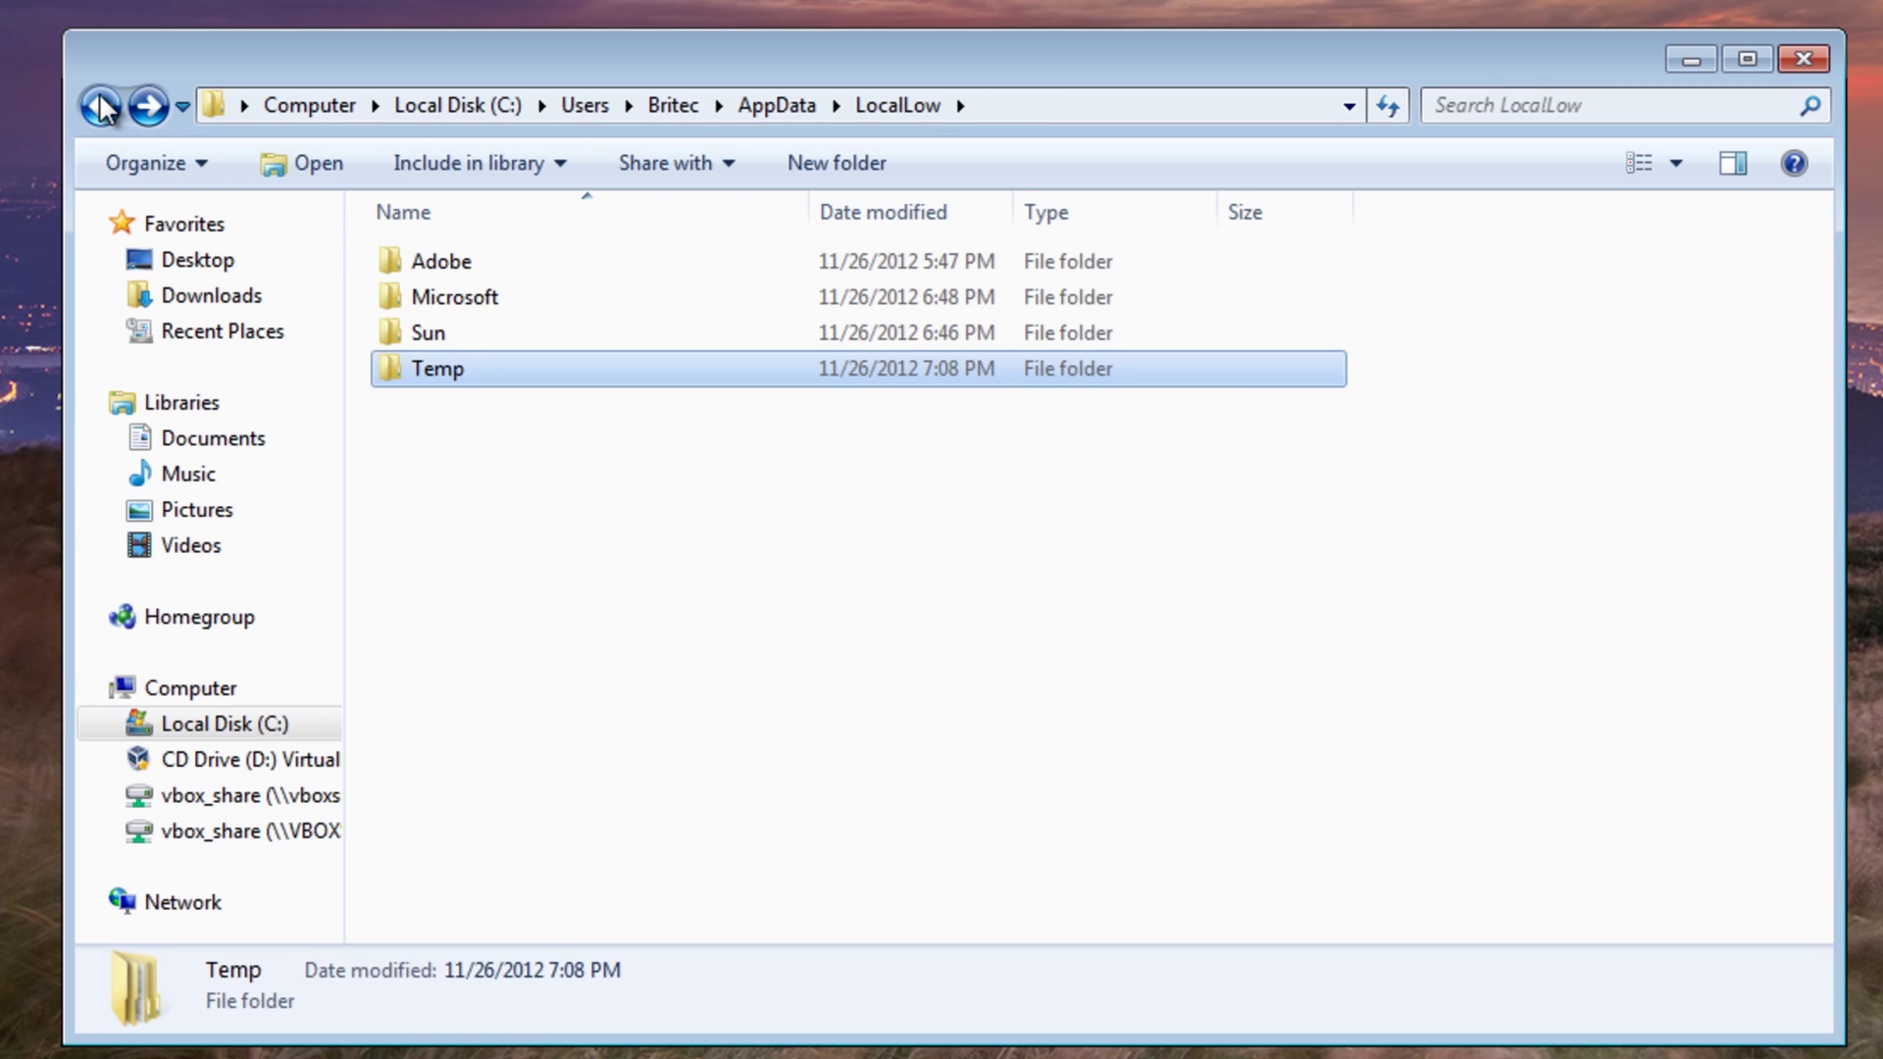
left_click(102, 106)
- Inspect the Softland folder and its novaPDF subfolder in AppData\Roaming, returning to Roaming
double_click(451, 331)
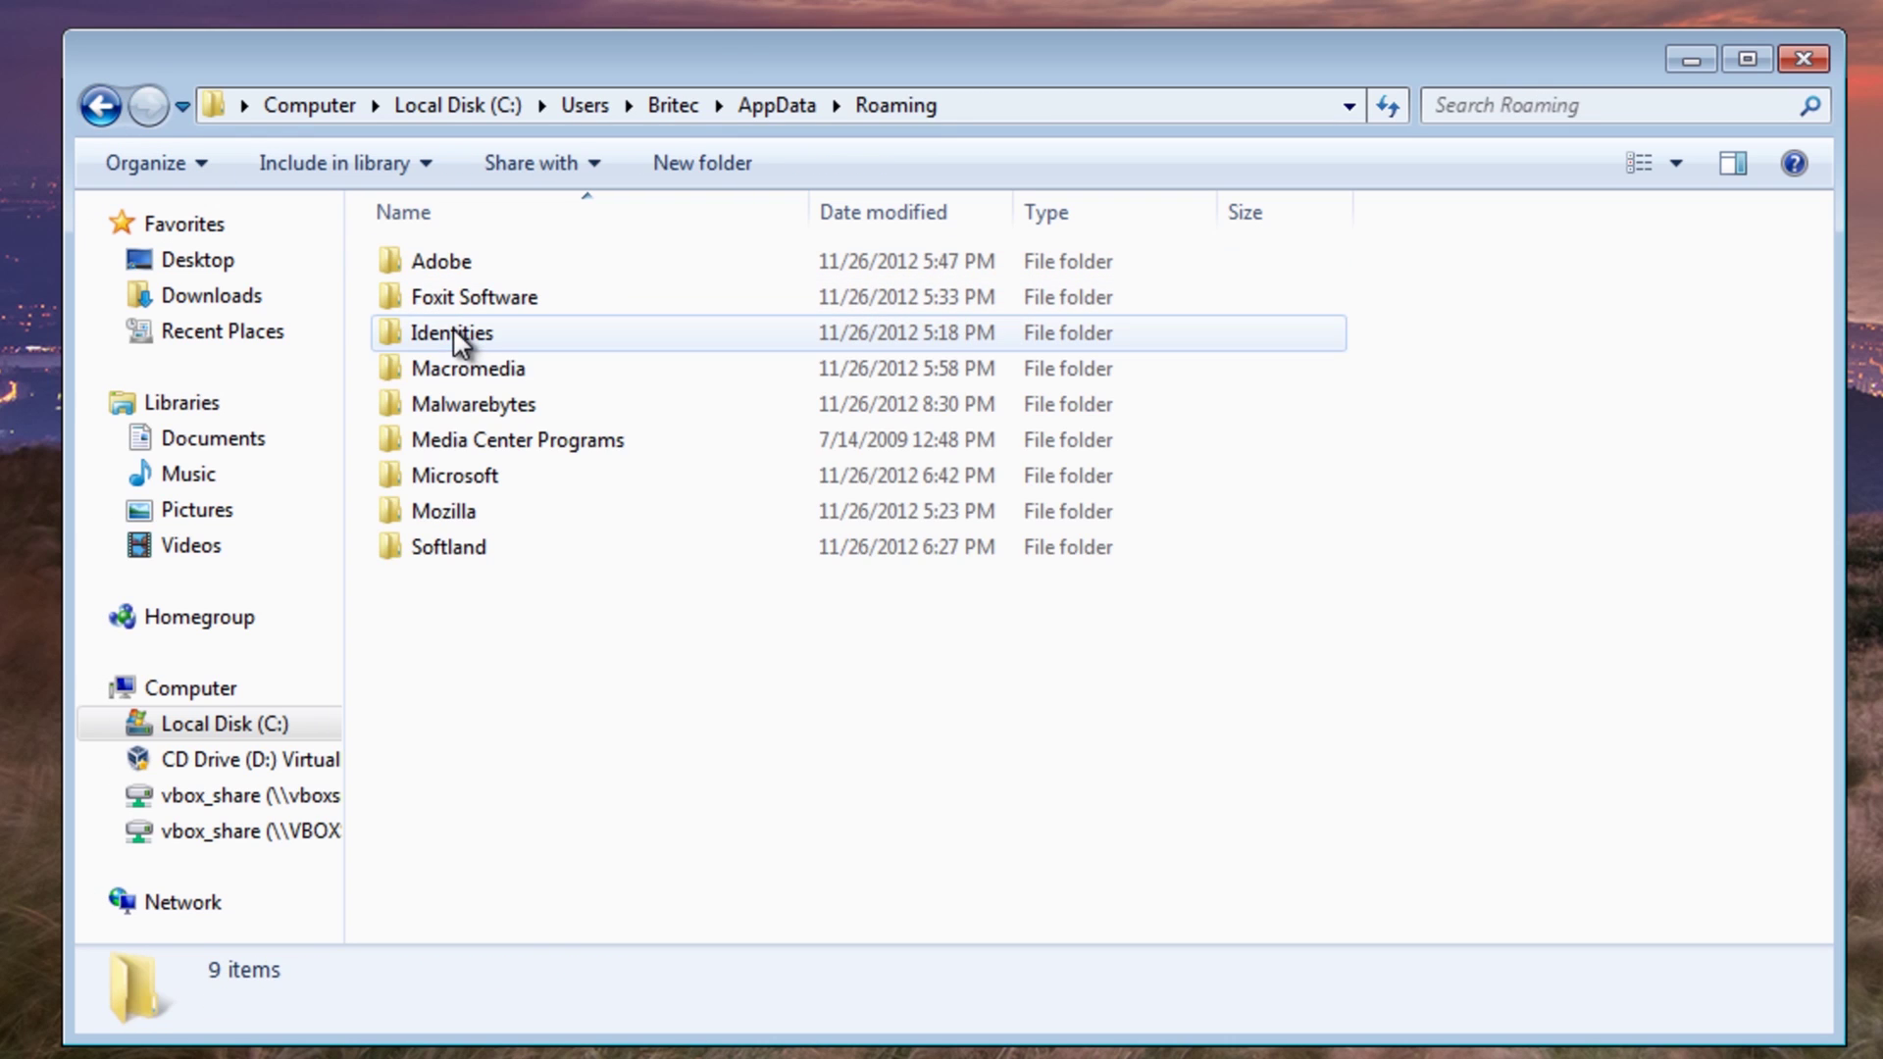
double_click(579, 559)
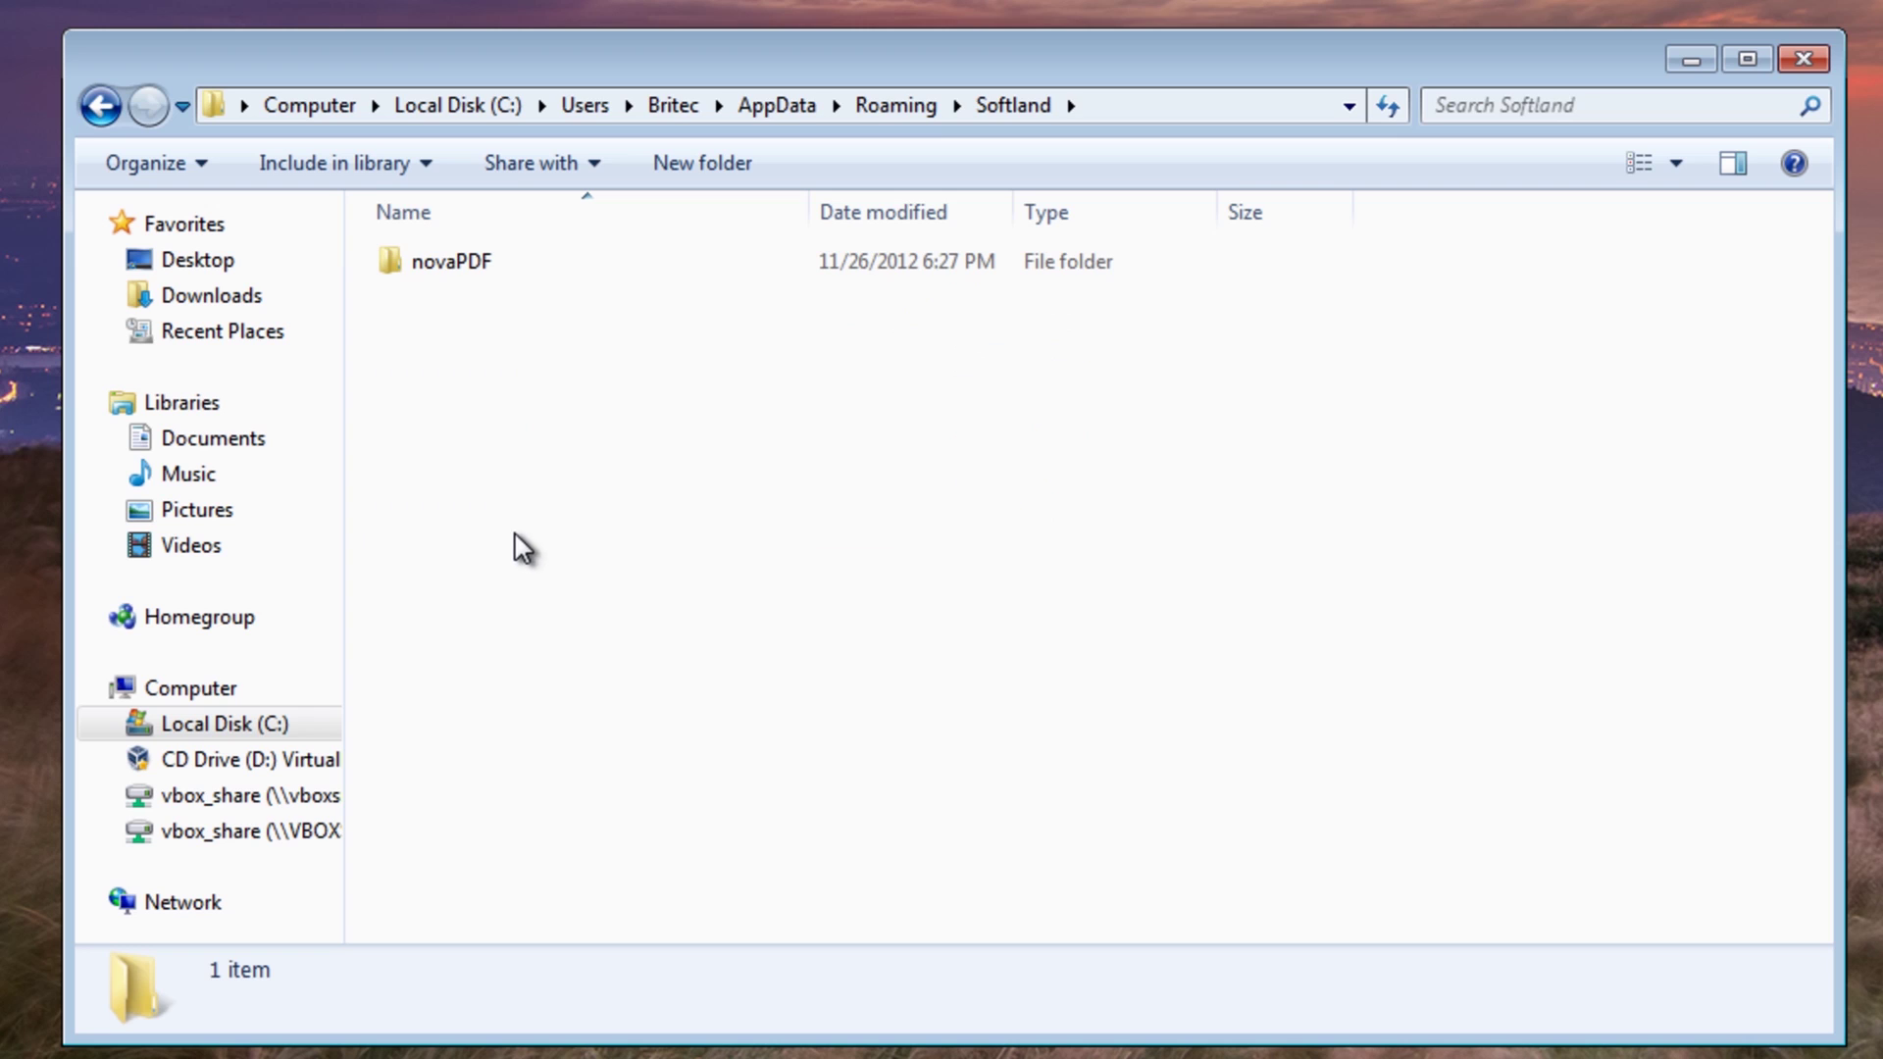
double_click(397, 263)
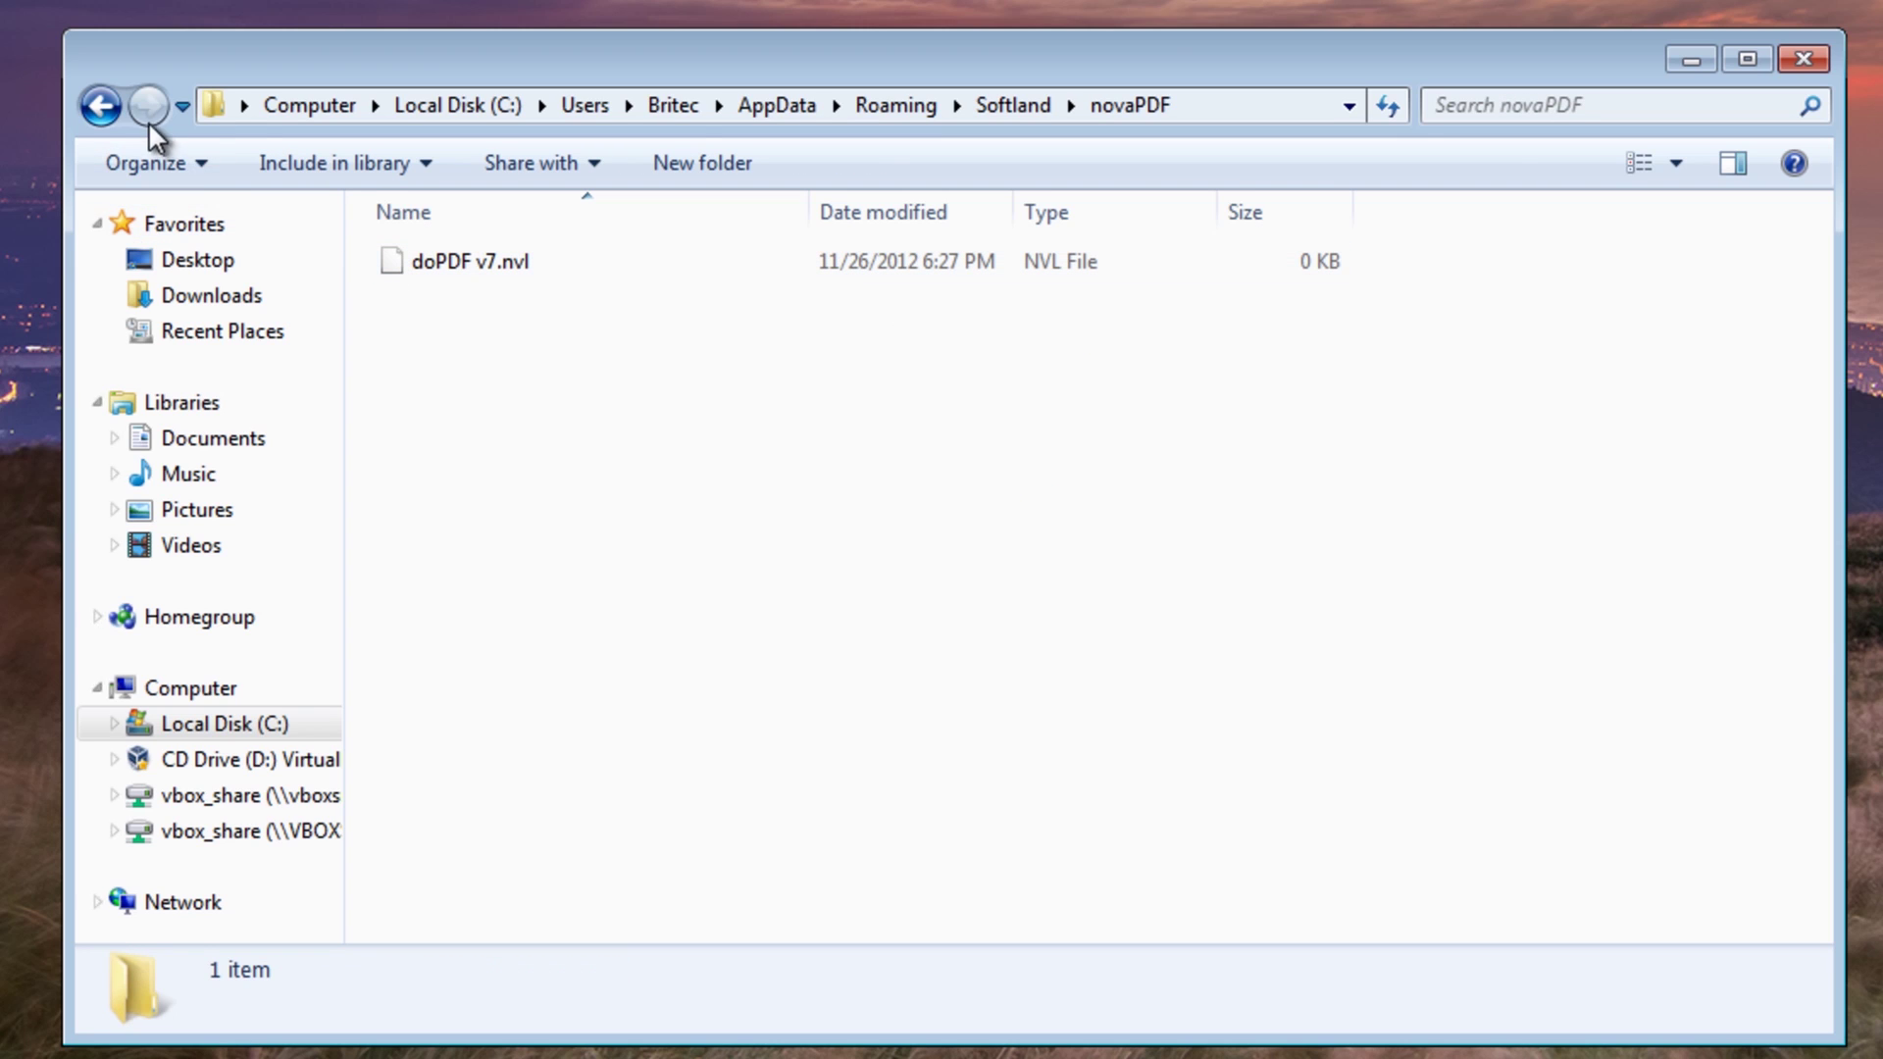
left_click(109, 102)
left_click(109, 102)
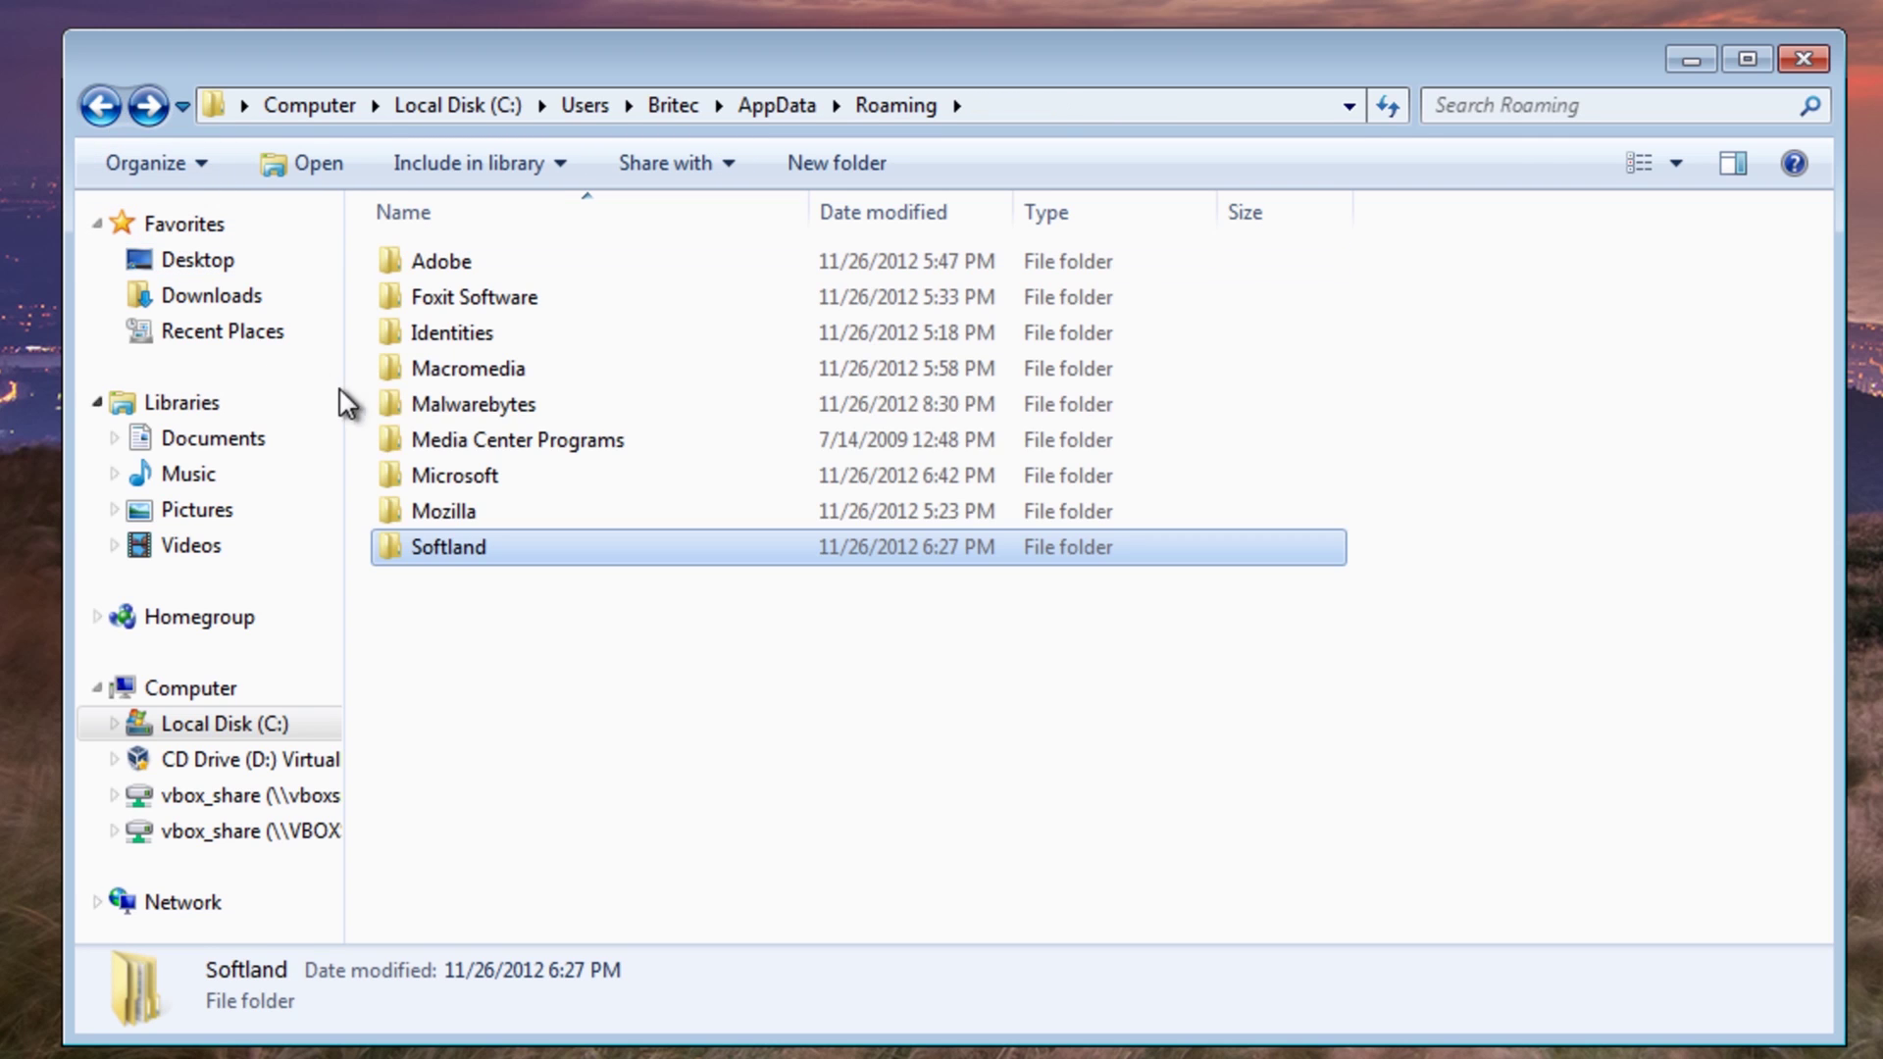
- Delete the Softland folder from AppData\Roaming and close the Explorer window
right_click(432, 551)
left_click(519, 1029)
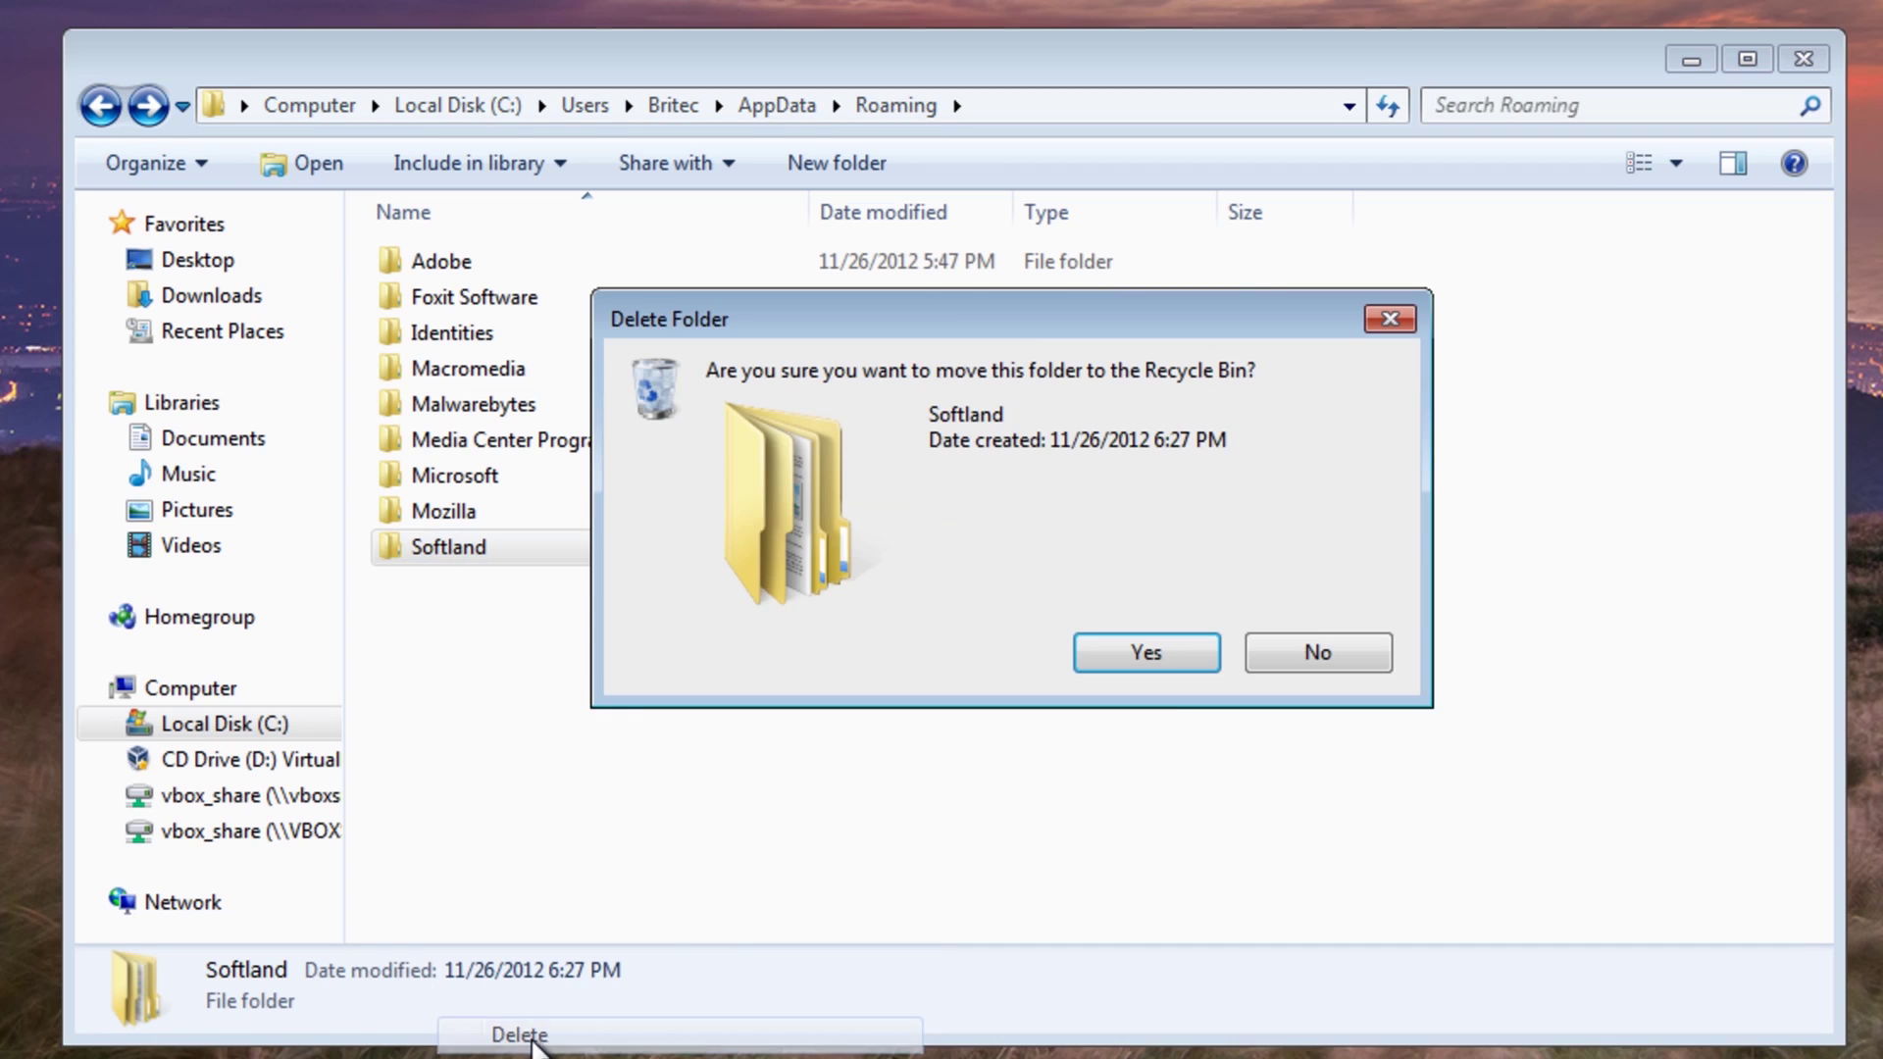
left_click(1150, 667)
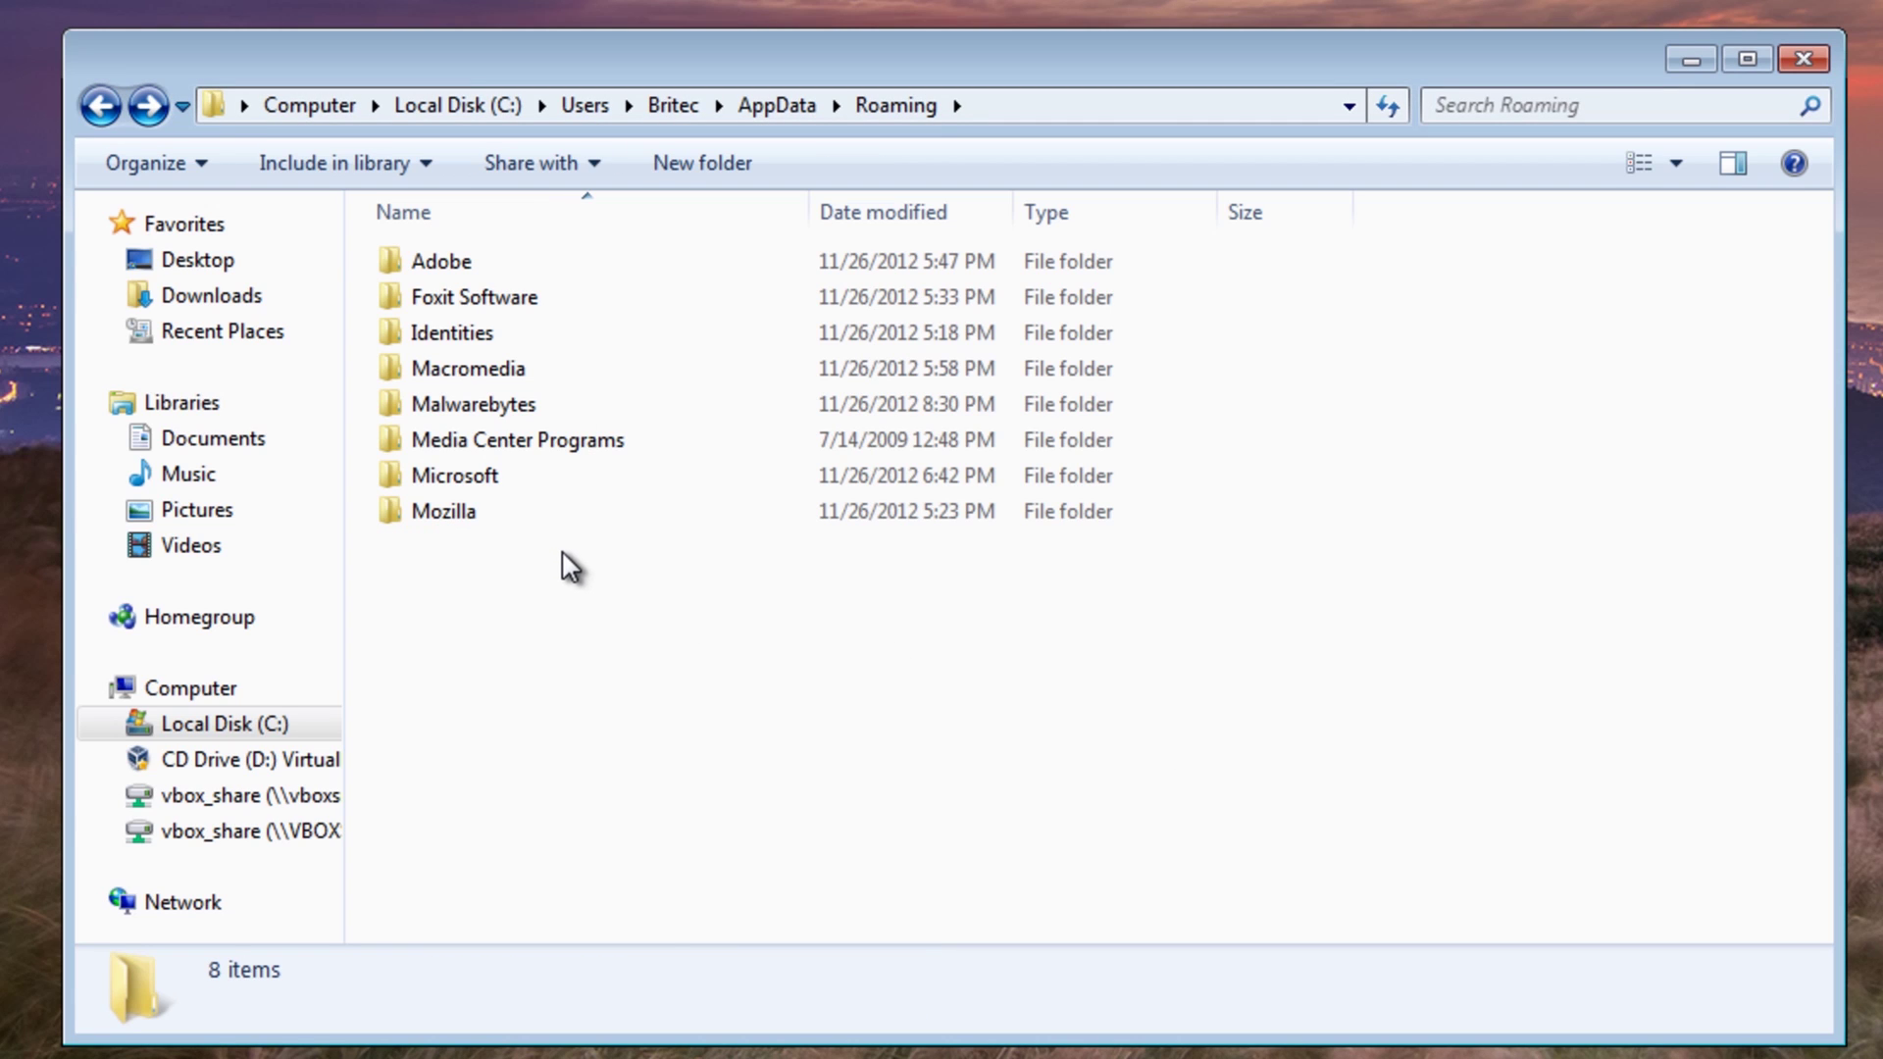
left_click(1807, 58)
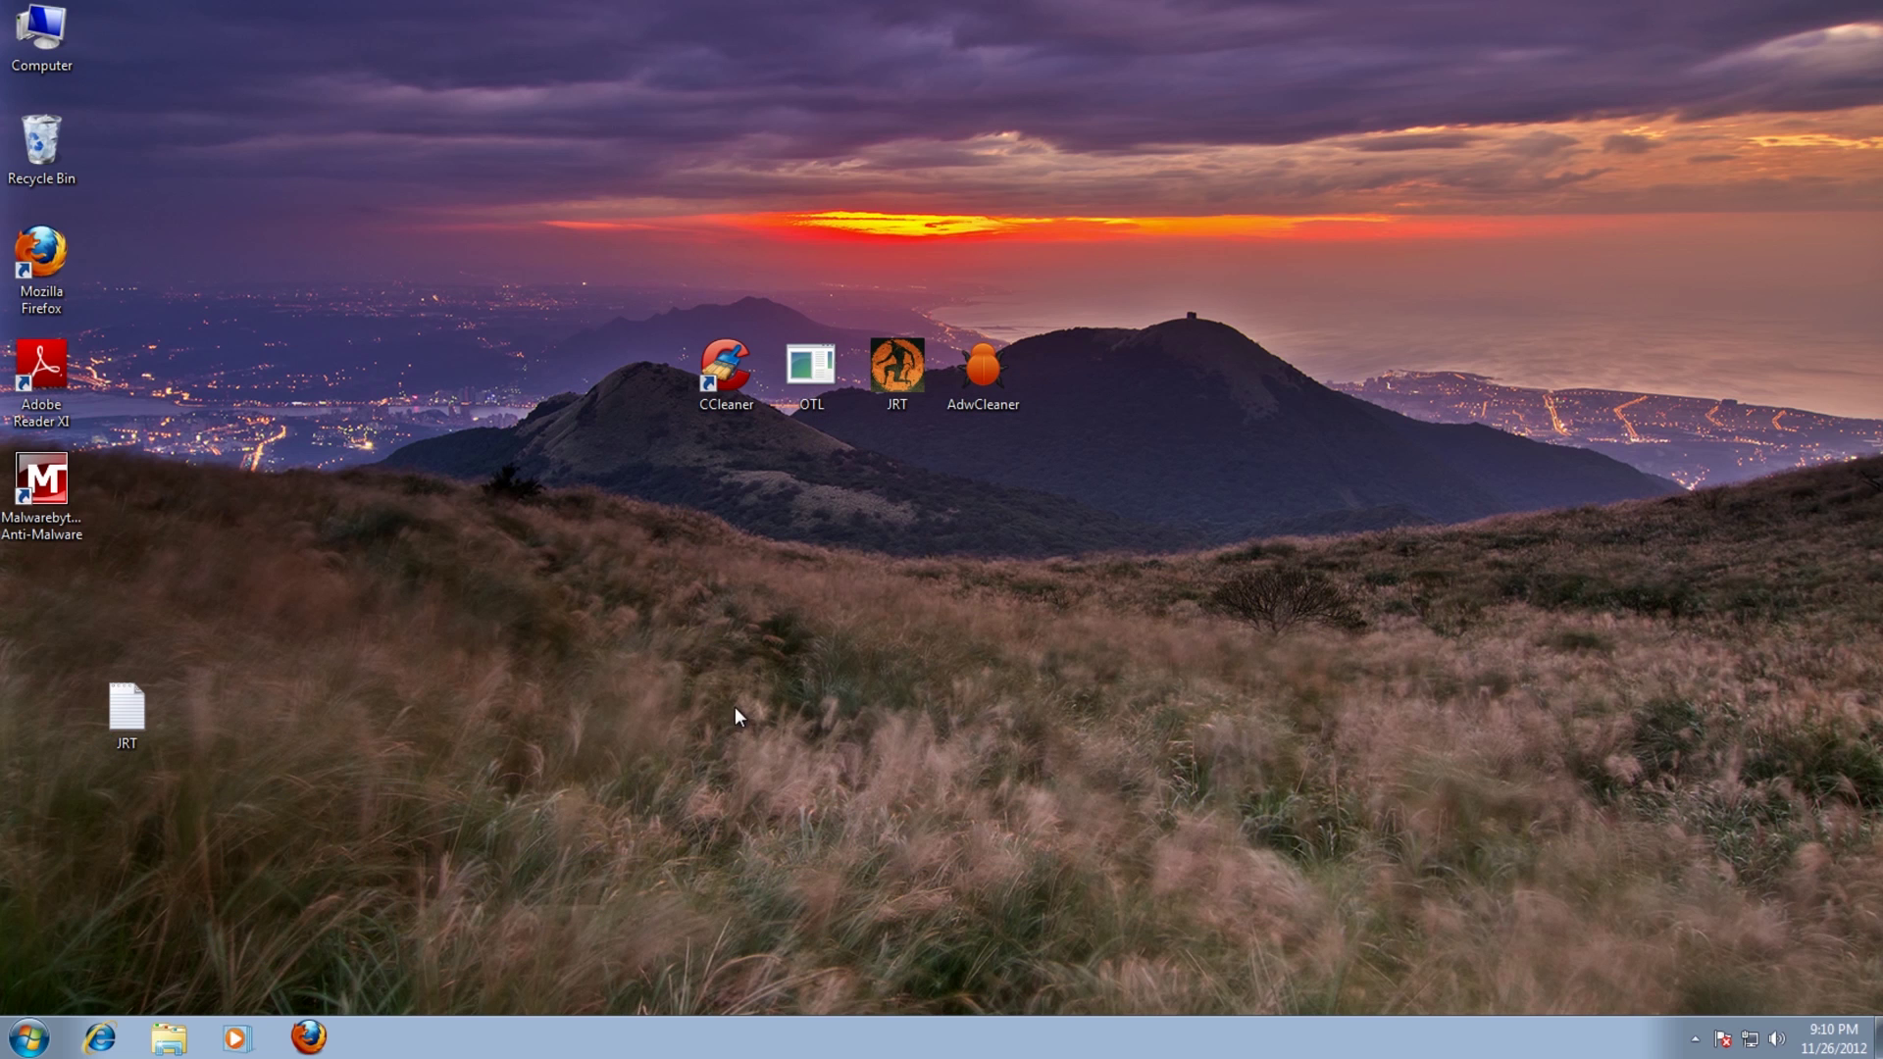
- Test Firefox for toolbars and redirects by searching for "bbc" and opening the BBC homepage, and close the browser
left_click(312, 1038)
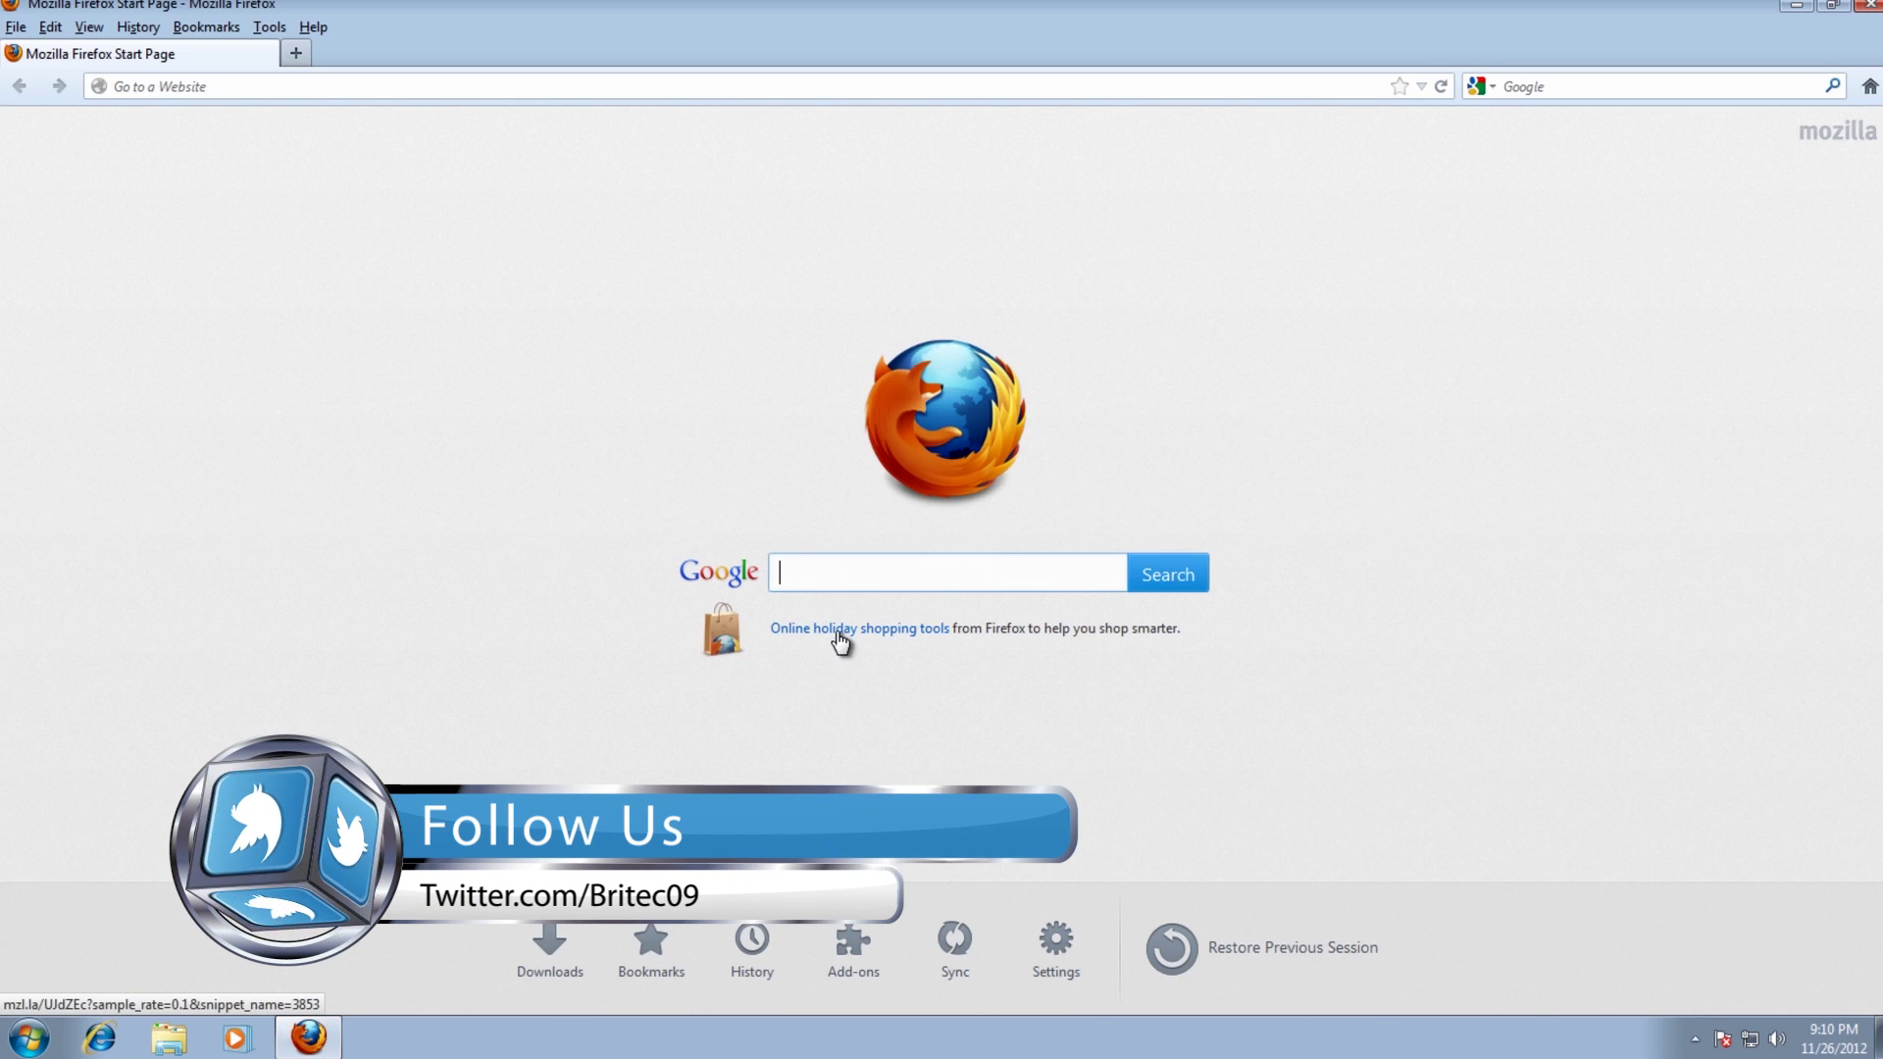
type("bbc")
key("Return")
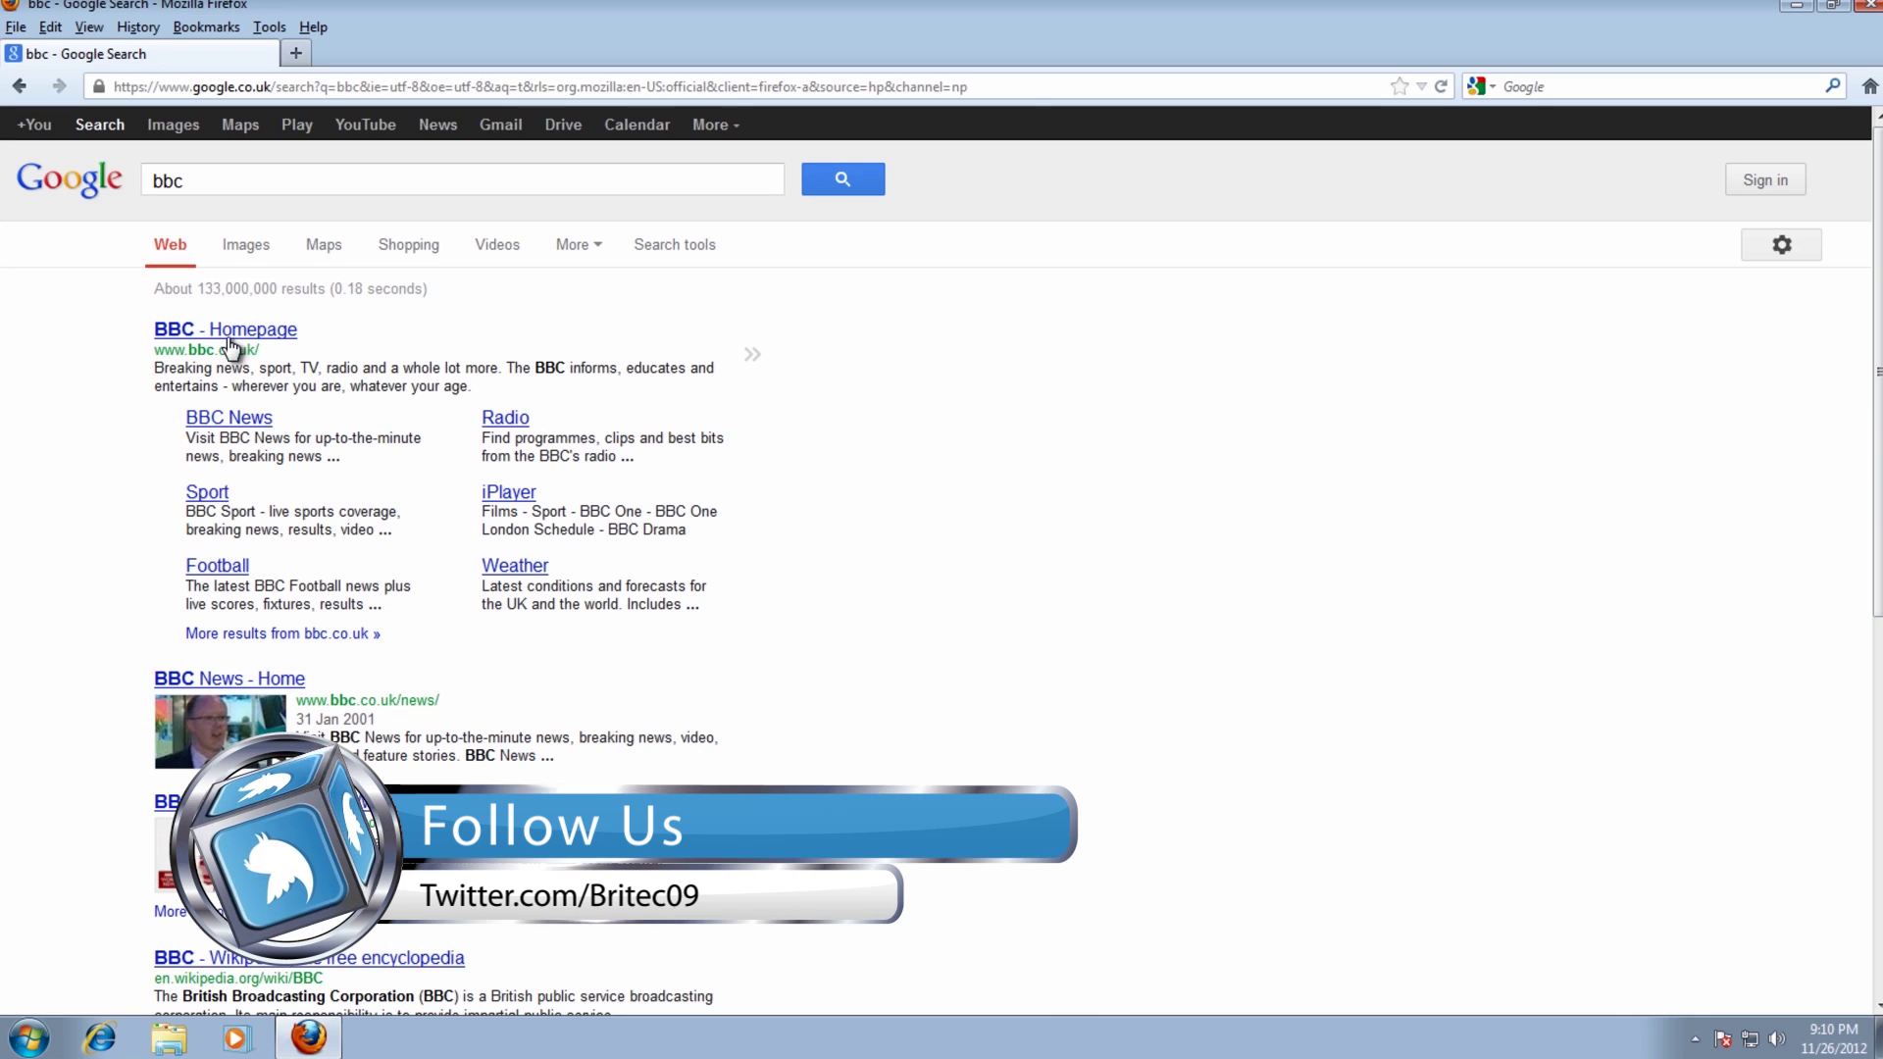
left_click(231, 342)
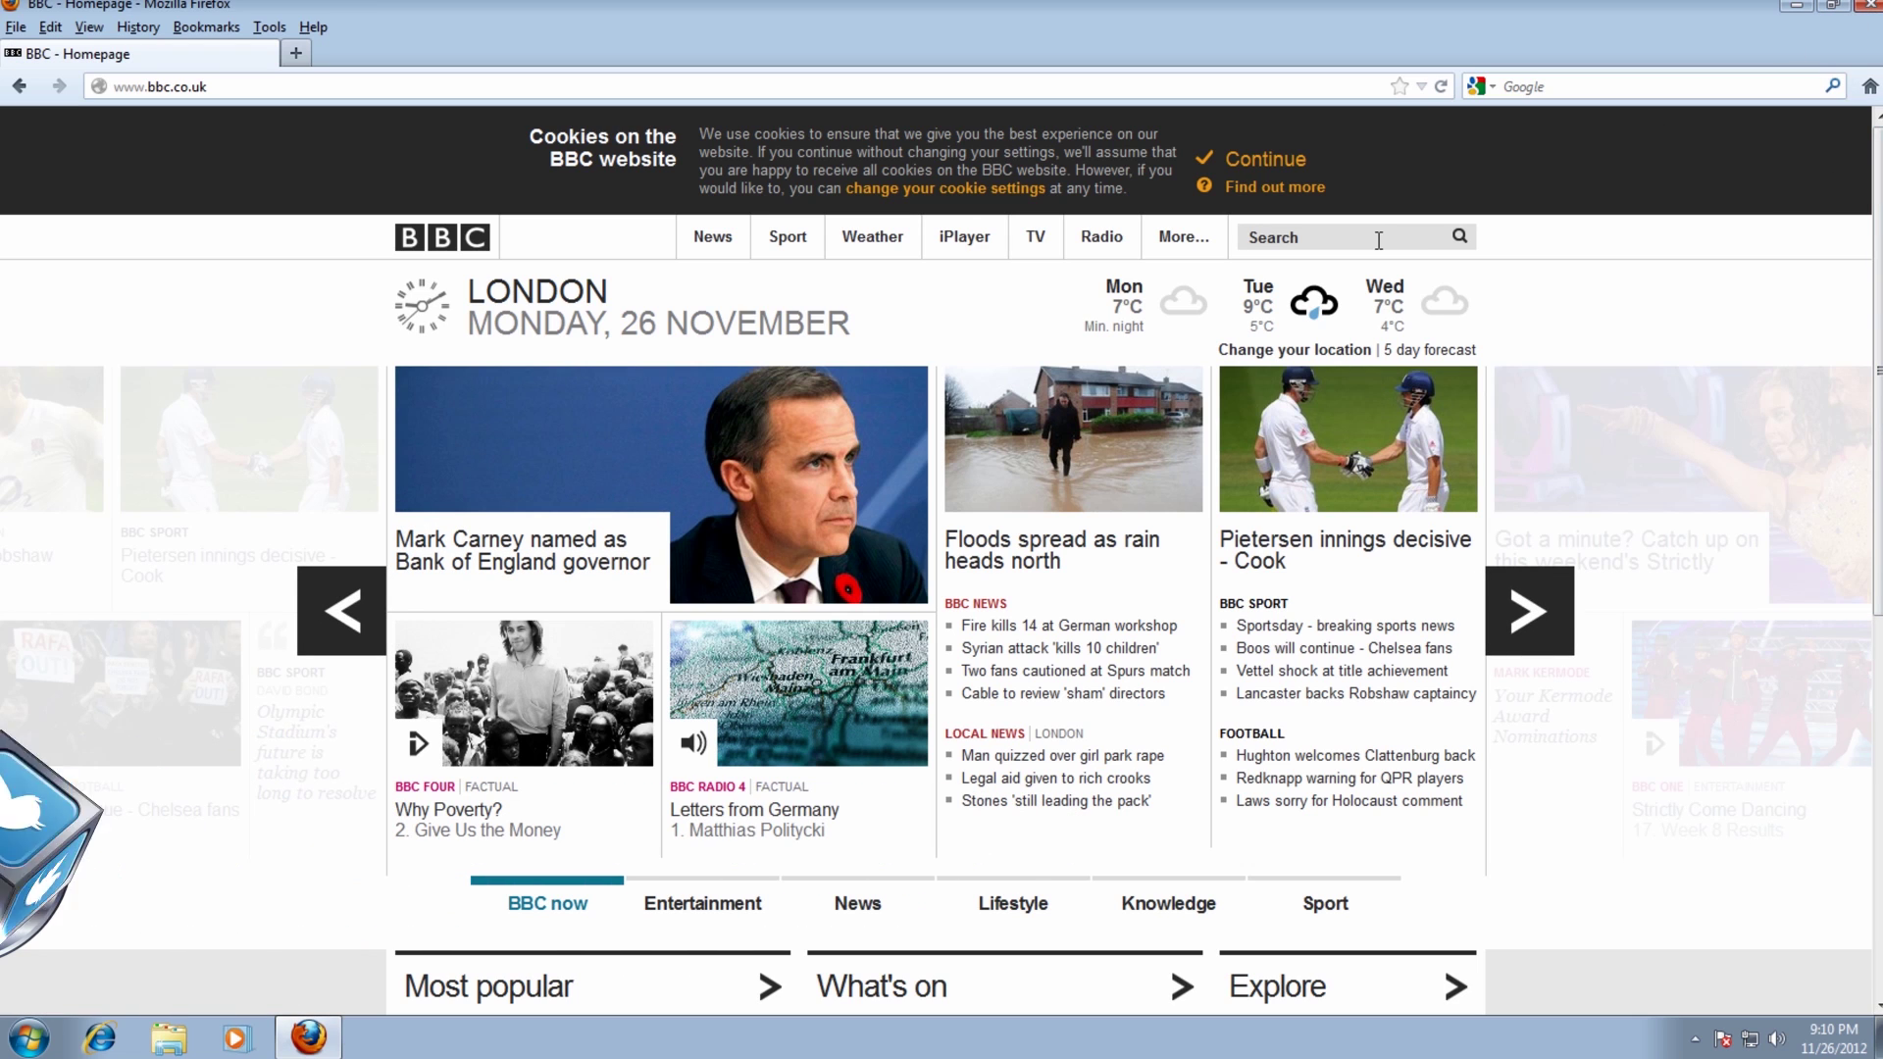
left_click(1873, 8)
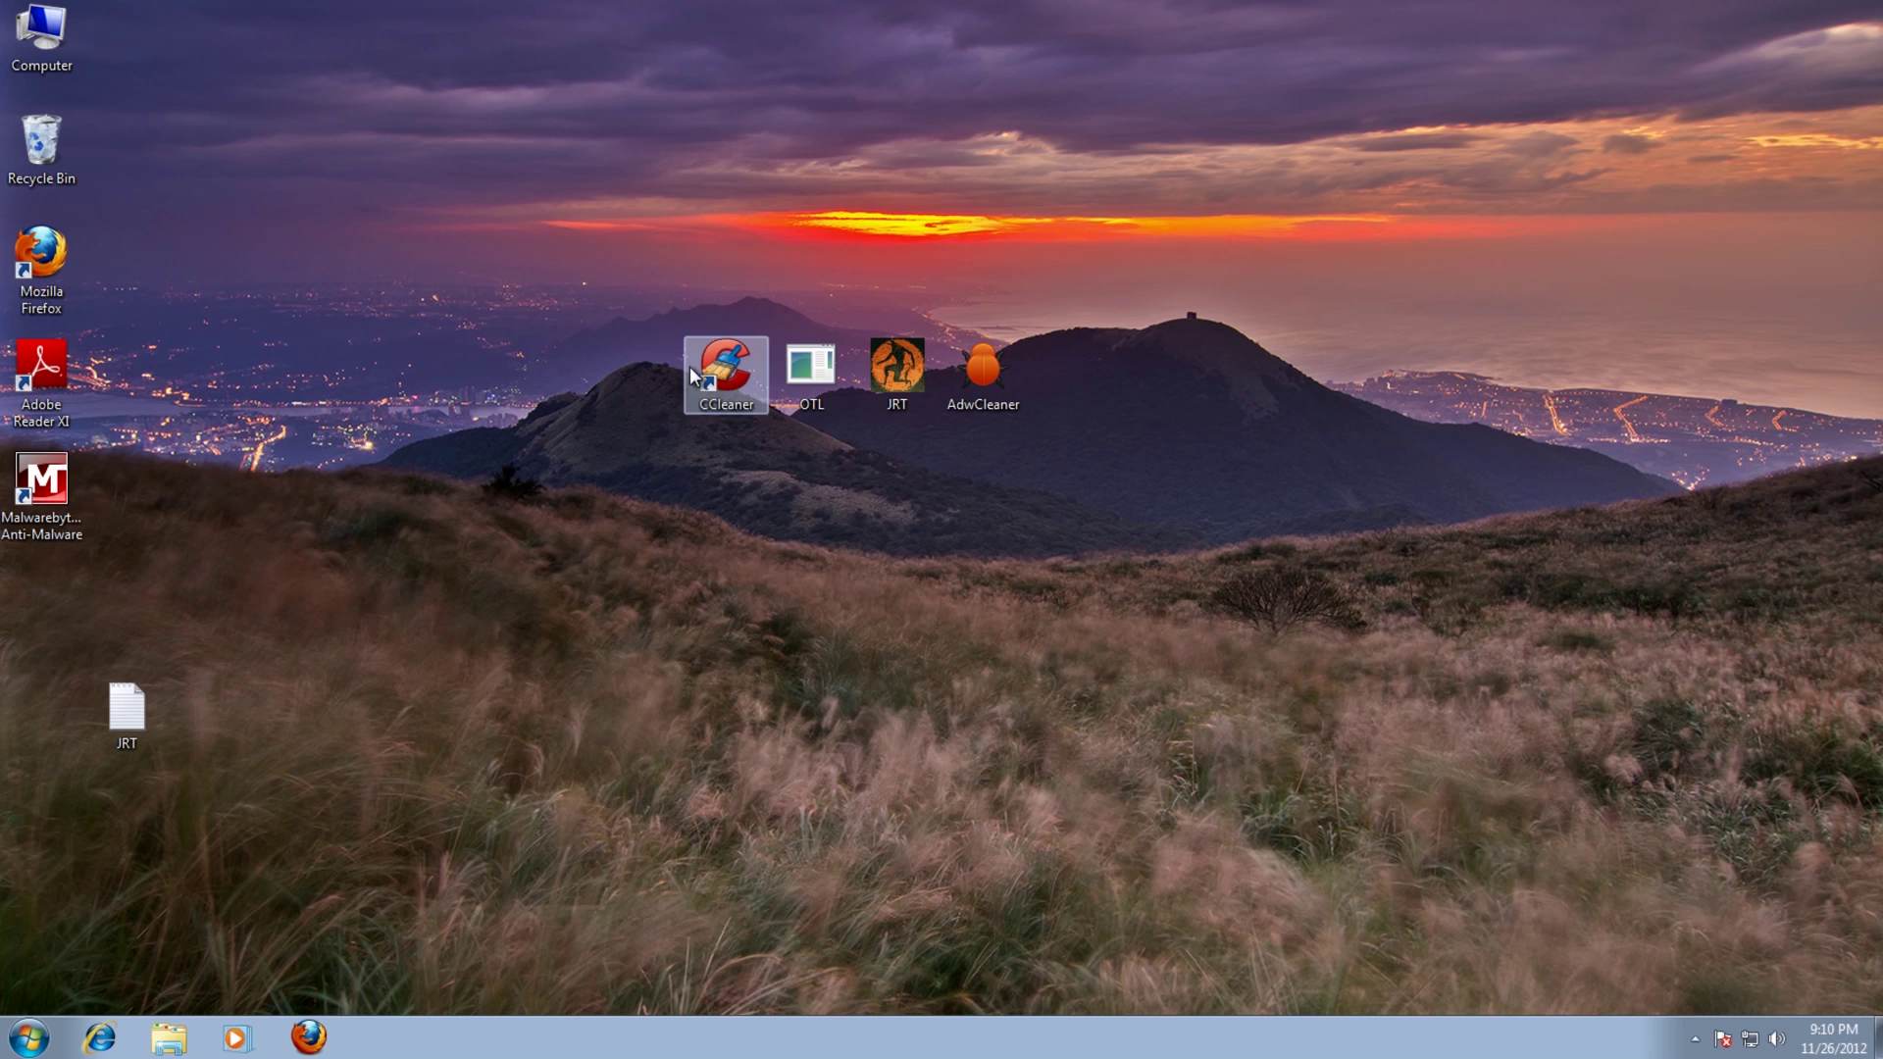